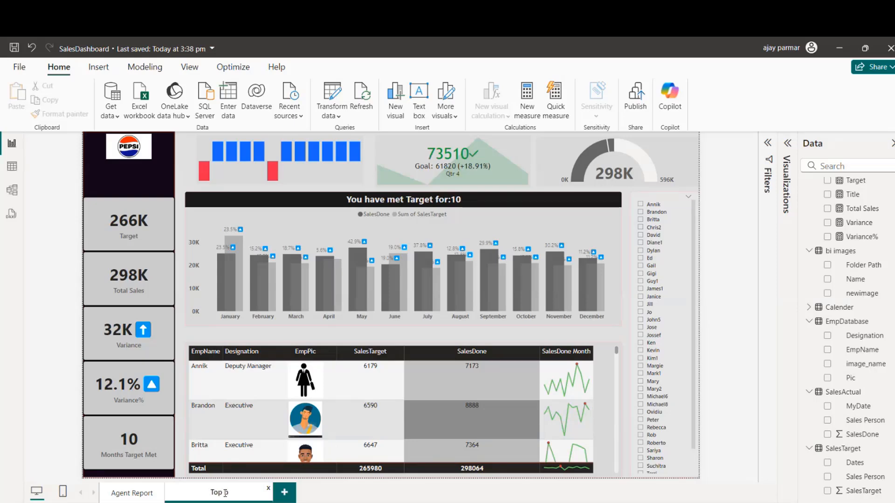
Step: Rename the current report page to "Top Bottom"
key("BackSpace")
key("BackSpace")
type("Bottom")
left_click(69, 365)
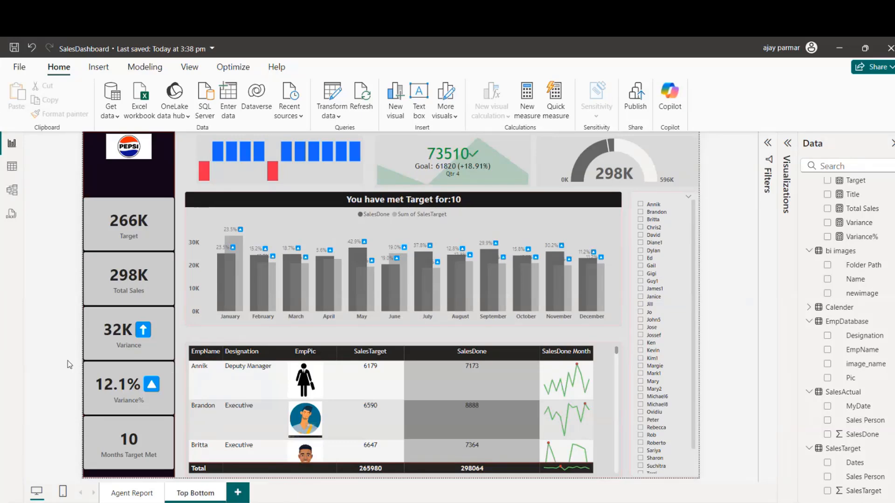
Step: Switch to the Agent Report page and test the employee slicer by filtering to its first employee and clearing the selection
left_click(497, 172)
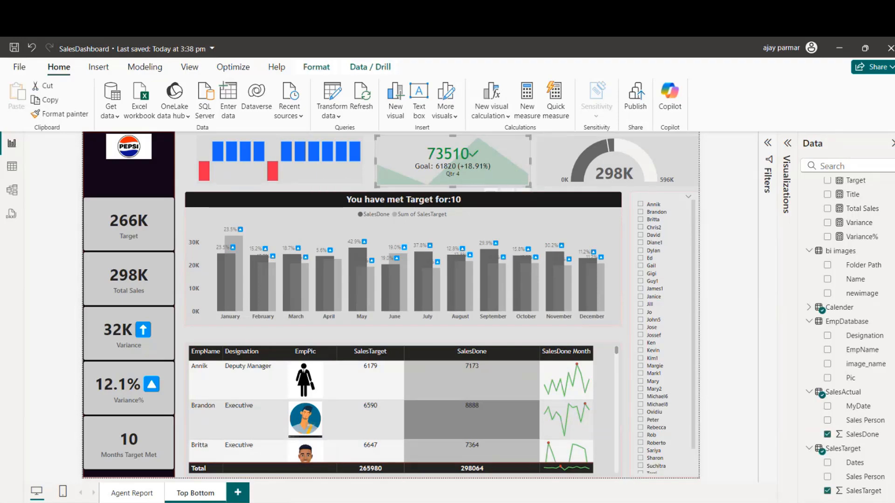
left_click(133, 495)
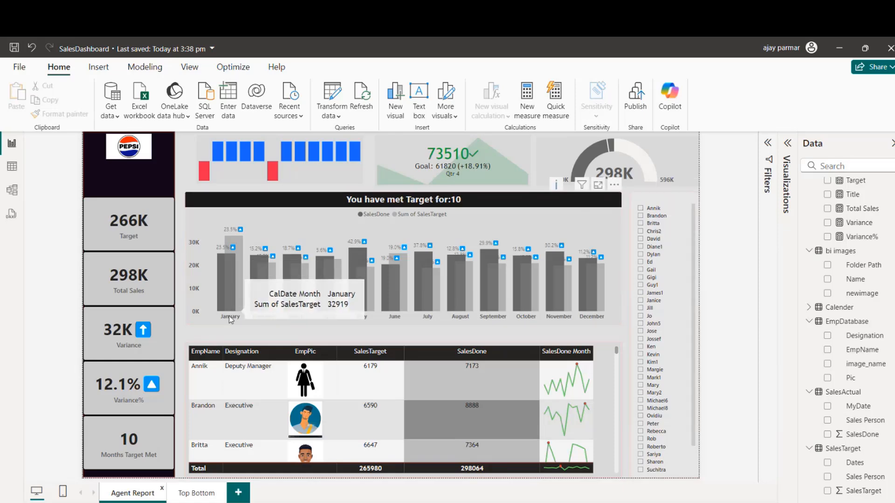
mouse_move(228, 301)
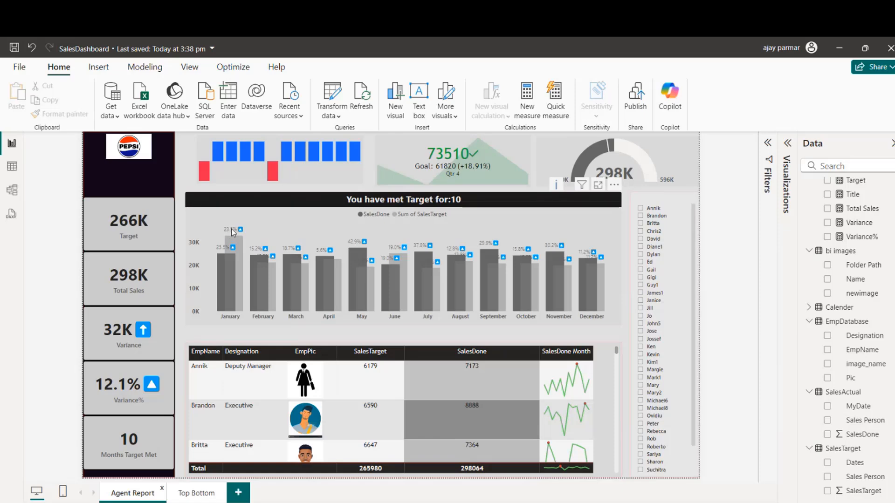
left_click(235, 174)
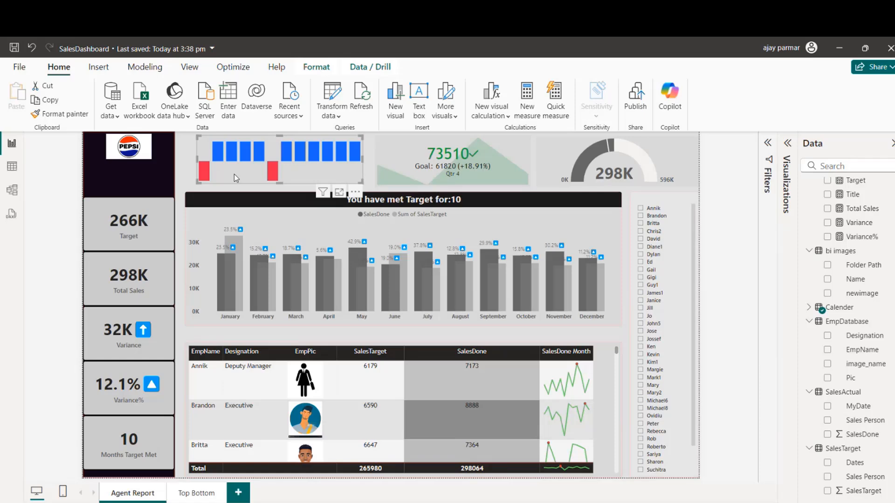
left_click(236, 192)
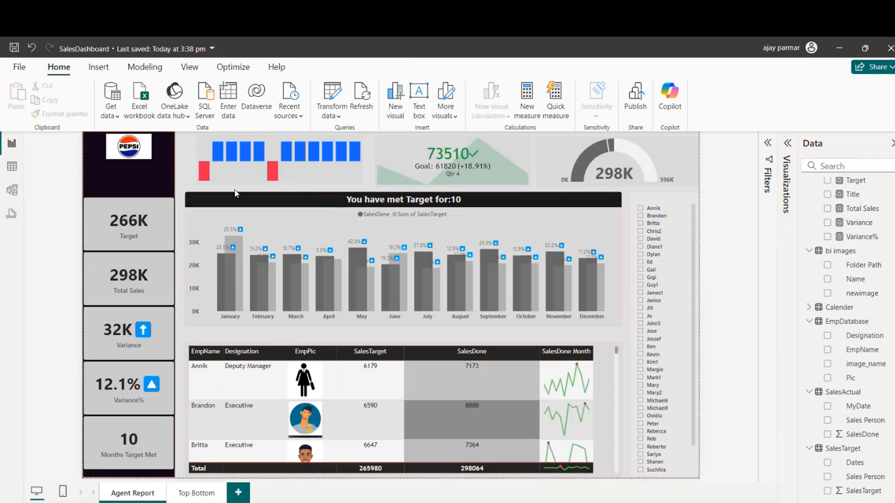
left_click(641, 210)
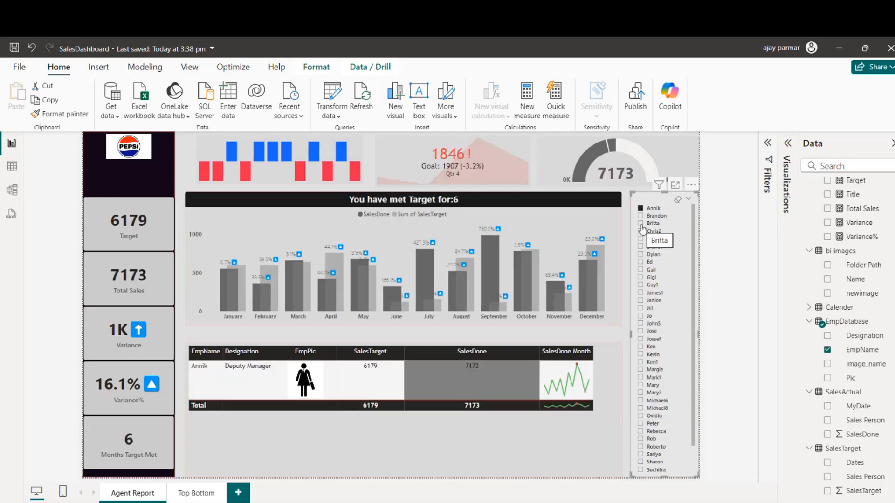
left_click(679, 200)
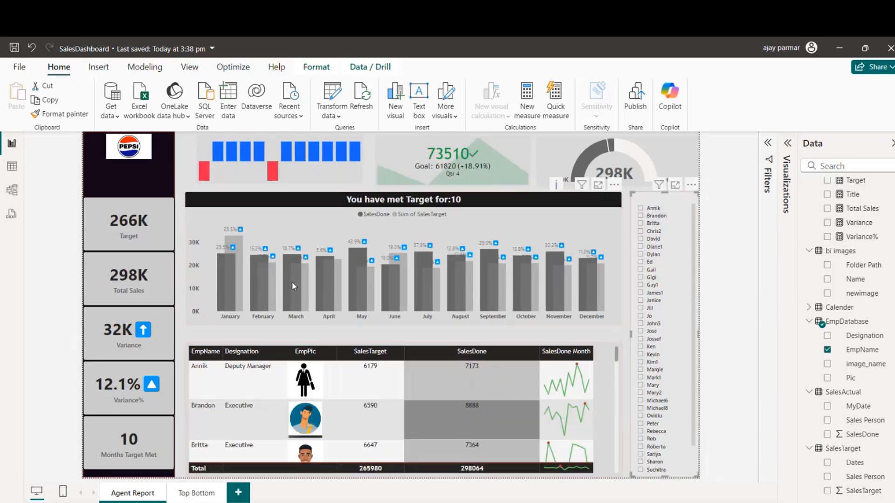
Step: Cross-filter the Agent Report page by January using the monthly sales and target chart
left_click(231, 295)
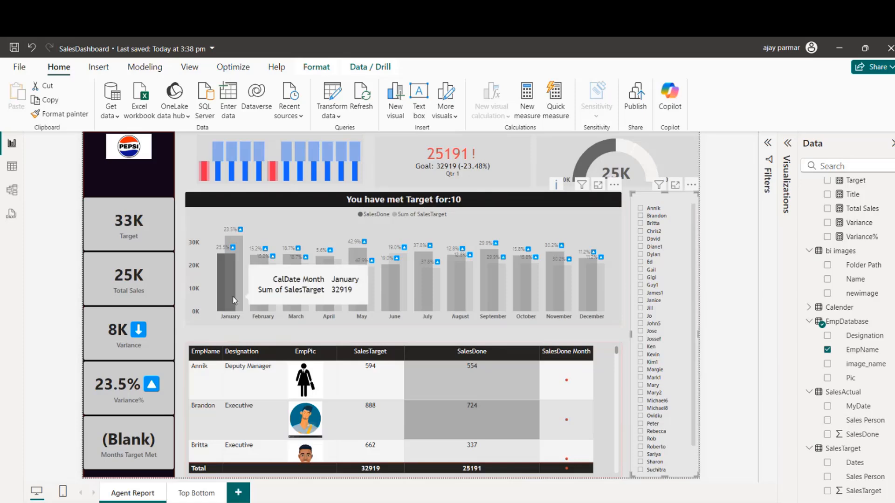
left_click(233, 297)
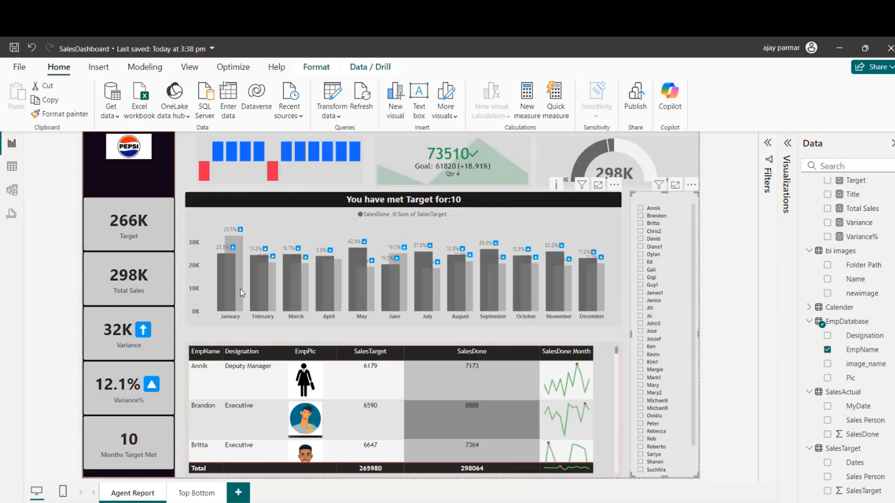
left_click(220, 278)
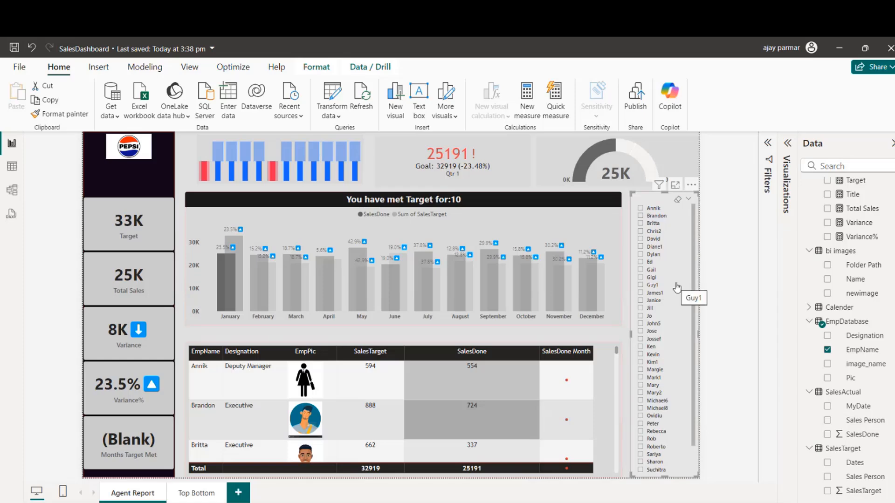
Step: Show the formula of the Target measure and open the Months Target Met measure from the _DAX table for editing
mouse_move(886, 258)
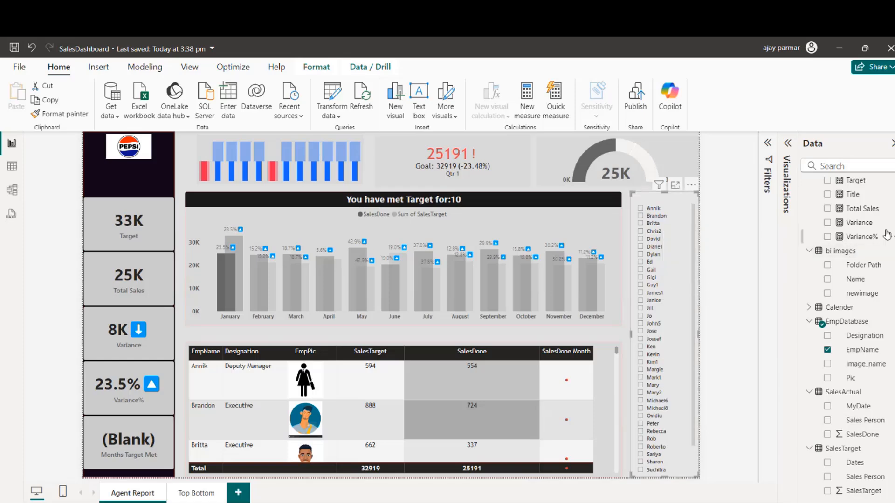
left_click(856, 182)
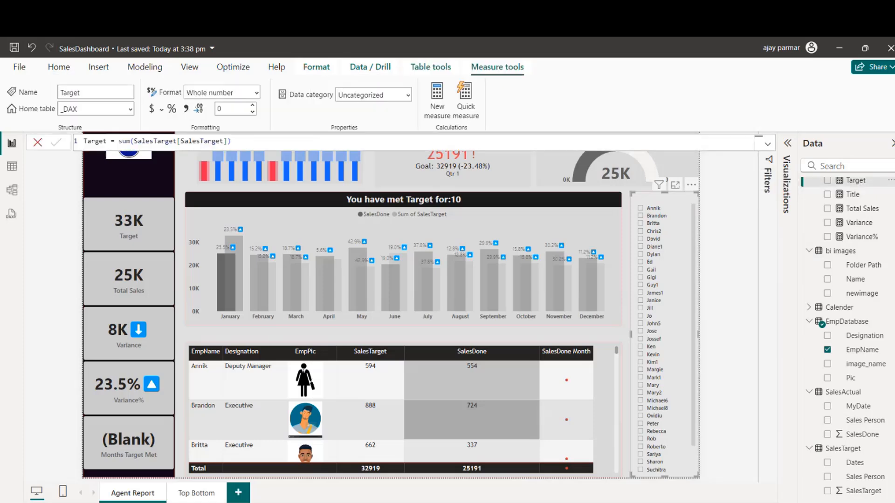
scroll(860, 231, "up", 3)
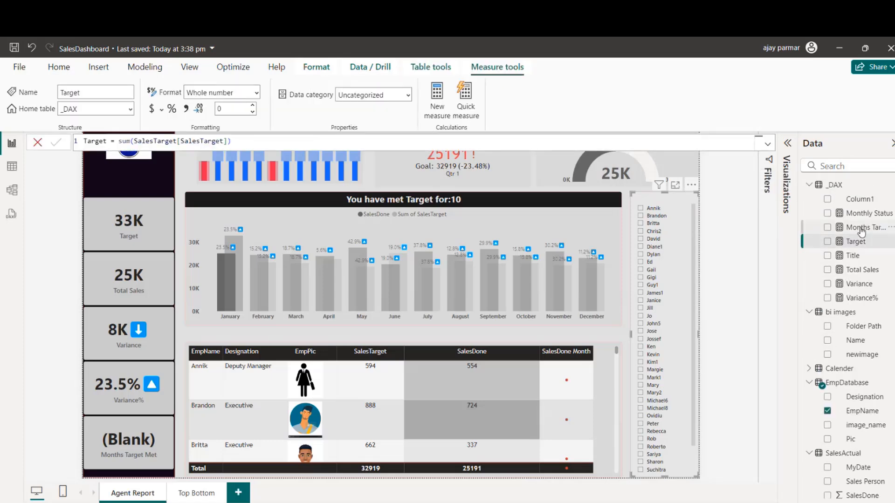
left_click(860, 228)
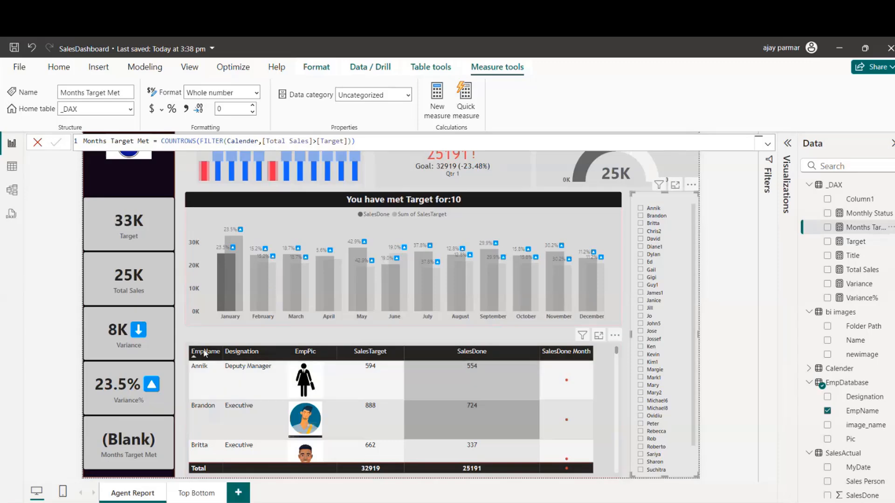
Step: Compare the Months Target Met card for February and January by cross-filtering with the monthly chart
mouse_move(224, 292)
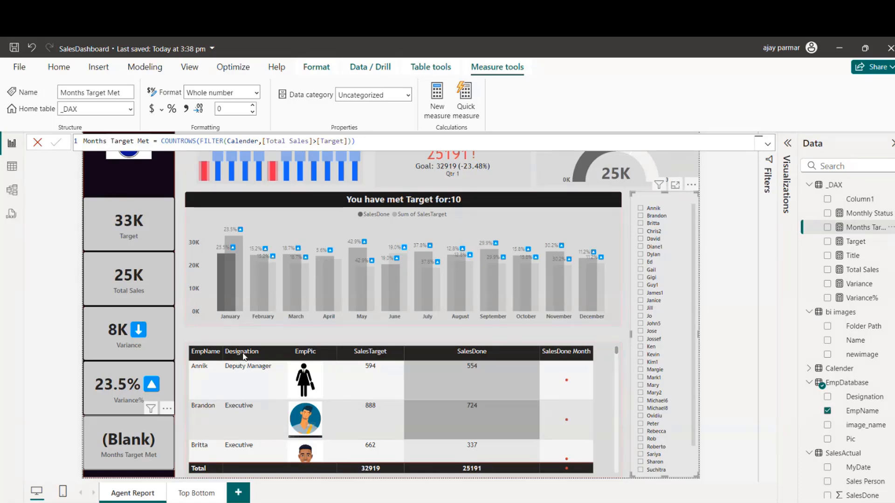
left_click(253, 297)
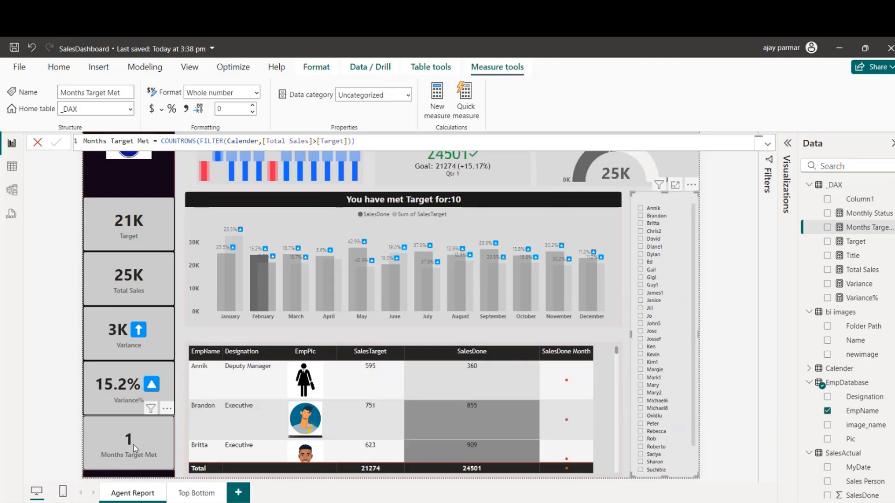
left_click(222, 289)
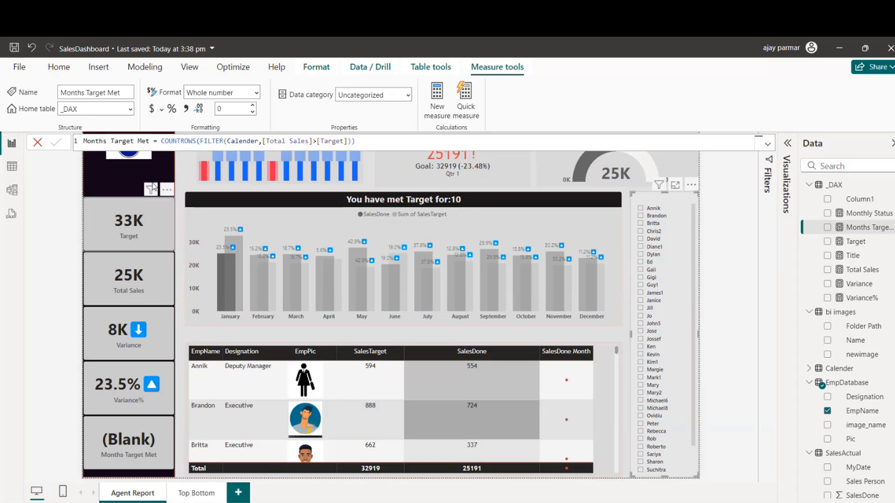
Step: Wrap the Months Target Met COUNTROWS expression in an IF function that tests whether it equals BLANK()
left_click(161, 141)
double_click(162, 141)
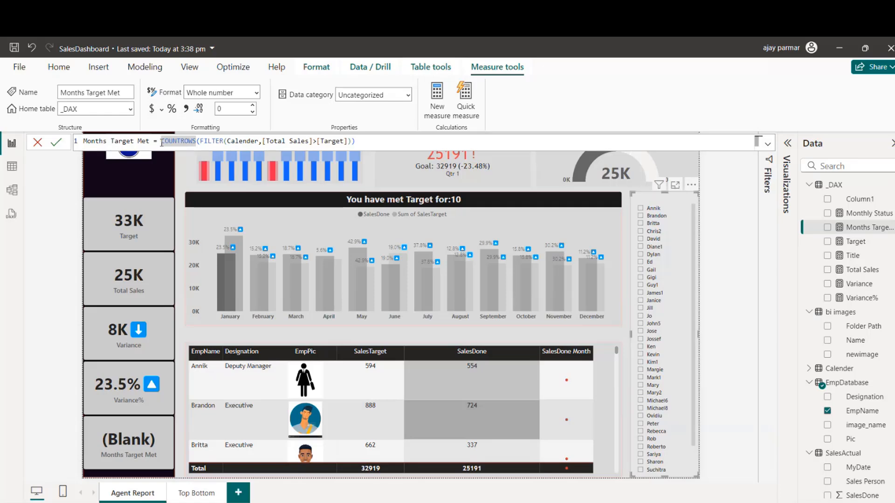
left_click(162, 141)
type("if(")
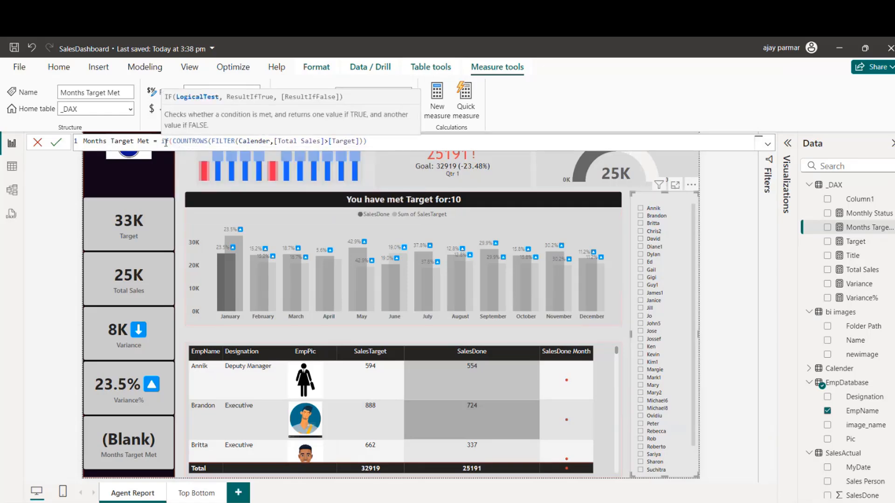
left_click(384, 140)
type("=")
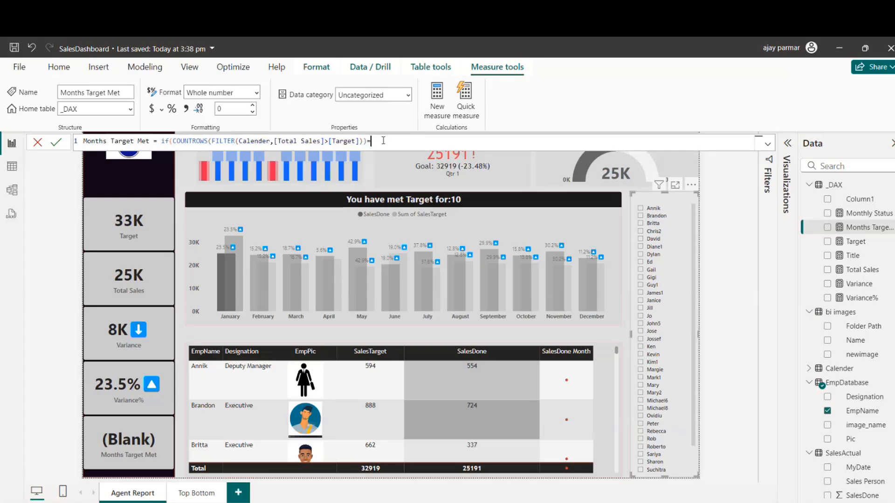
type("BLANK()")
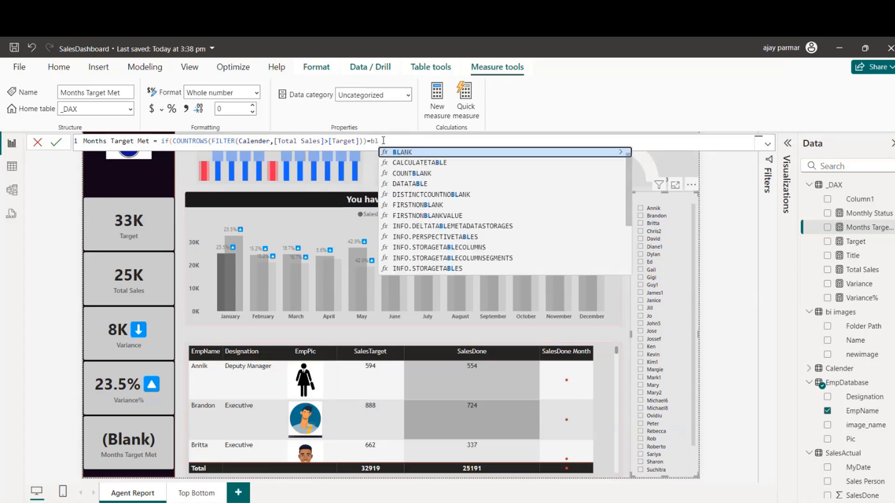
type(",")
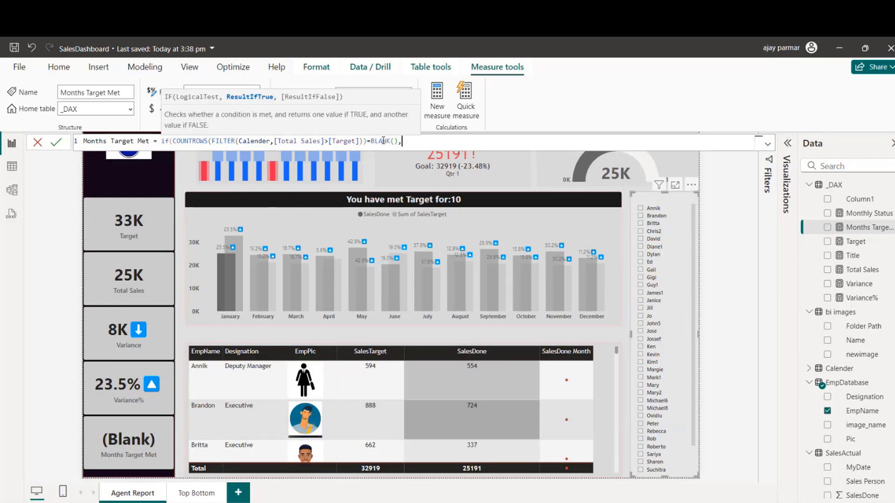
type("\"Not")
Step: Set the IF's true result to "Not Met" and its false result to COUNTROWS(FILTER(Calender,[Total Sales]>[Target]))
key("BackSpace")
type("Met\",")
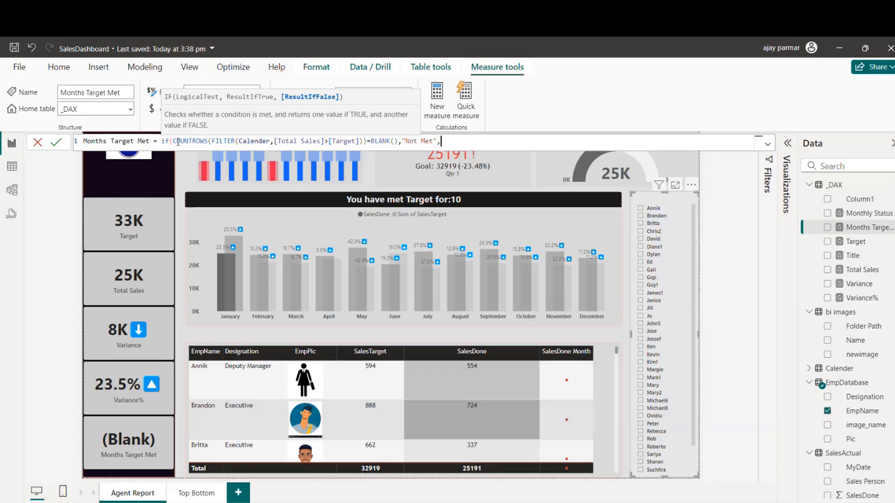
type("COUNTROWS(FILTER(Calender,[Total Sales]>[Target])")
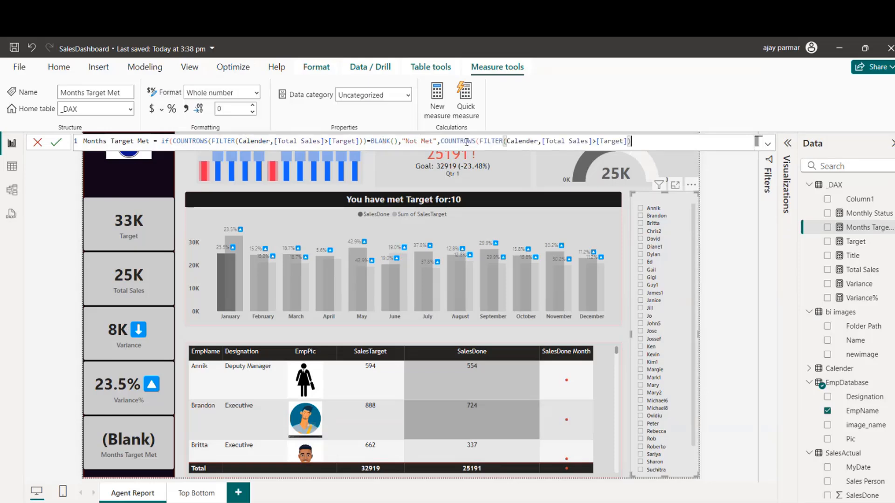
type(")")
Step: Add the IF function's closing parenthesis and commit the Months Target Met measure formula
left_click(366, 142)
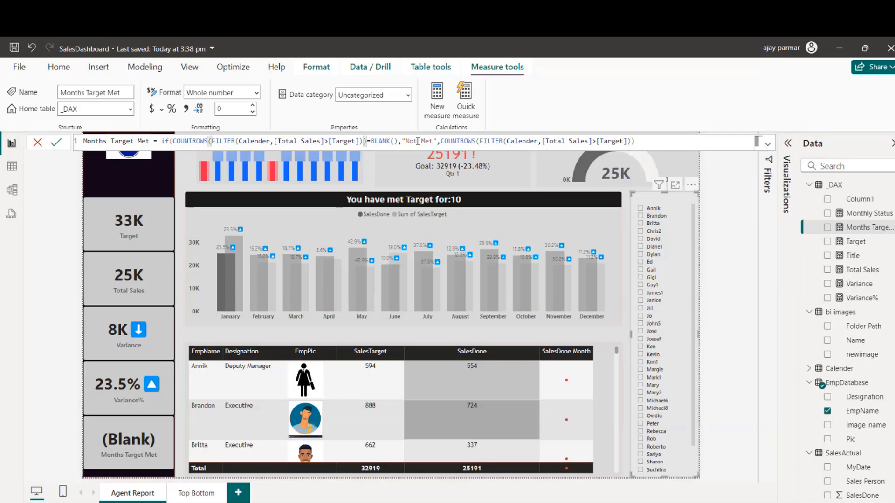
left_click(441, 142)
key("BackSpace")
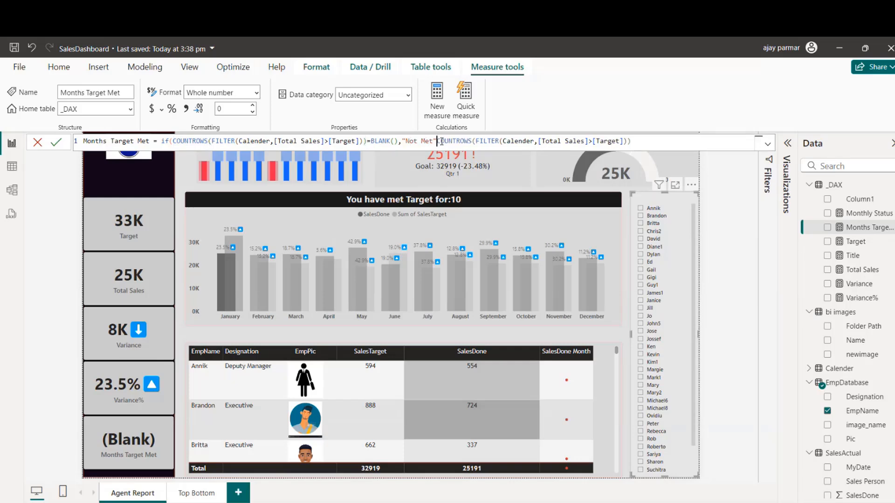
type(",")
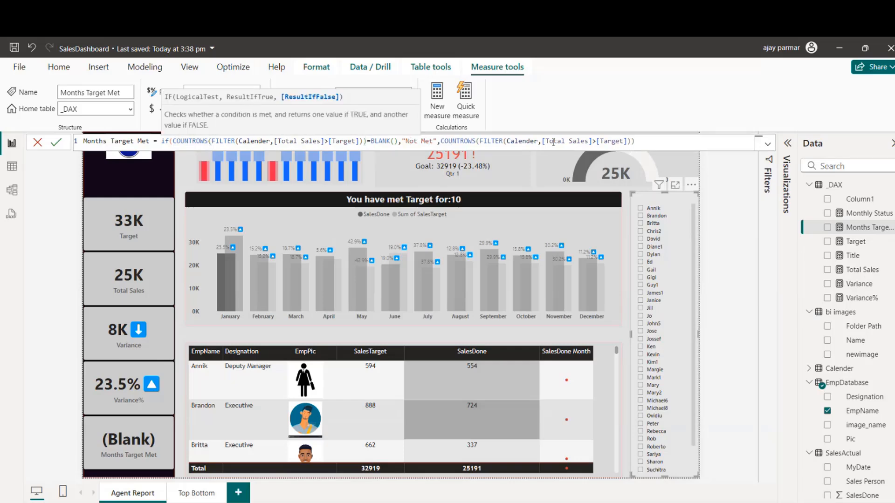
left_click(641, 141)
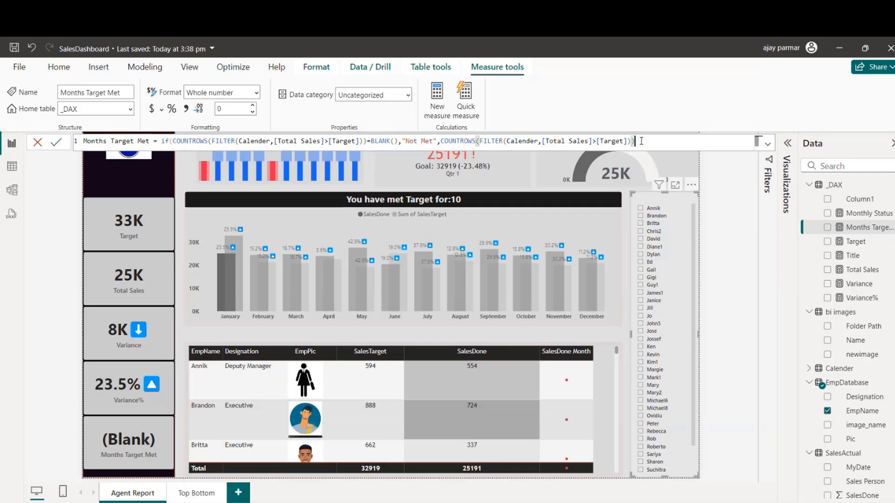
type(")")
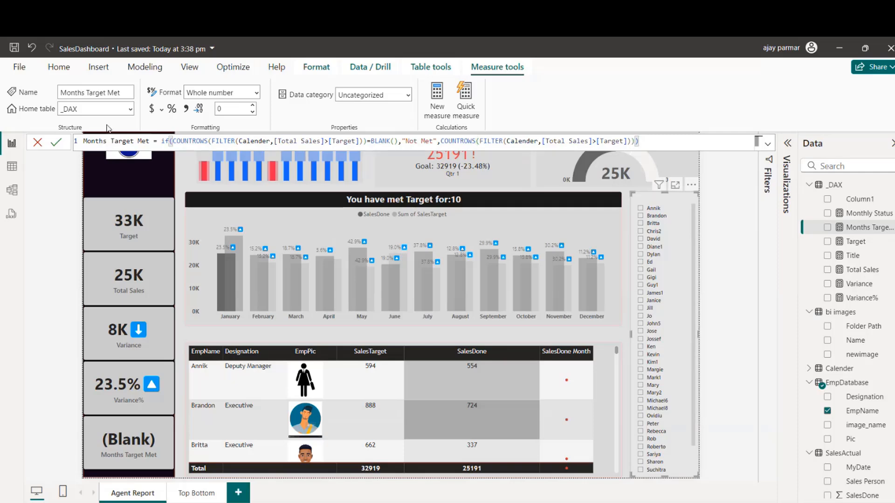
left_click(56, 142)
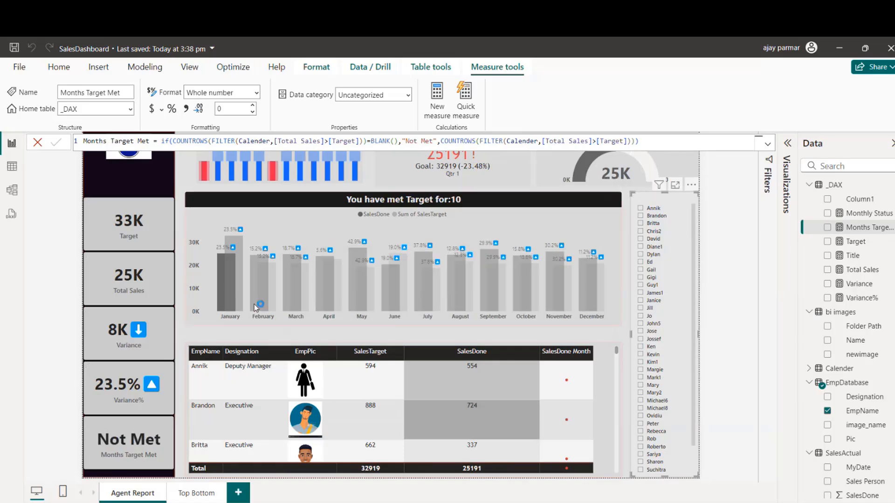
Step: Check the Months Target Met card by cross-filtering the monthly chart to March, April, May and June in turn
left_click(289, 293)
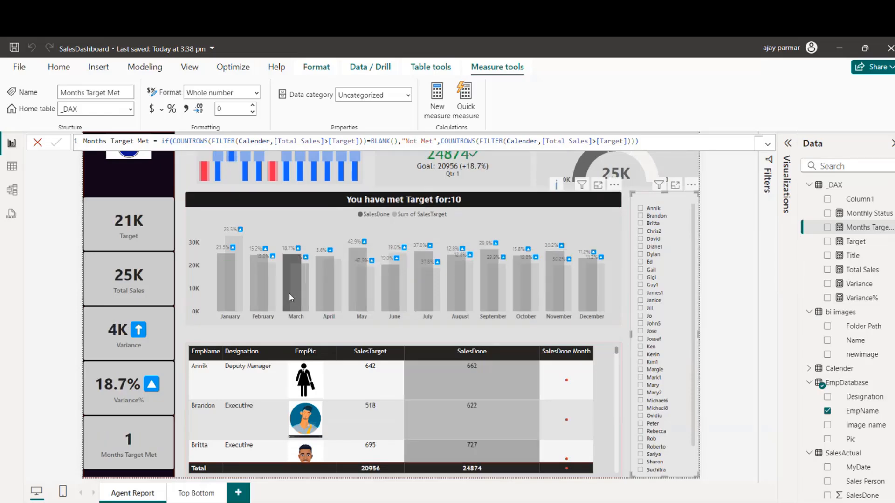
left_click(318, 292)
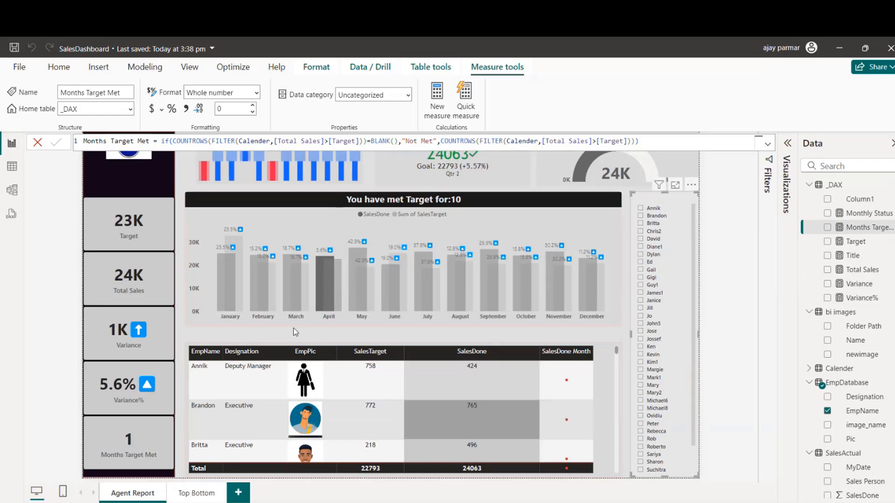
left_click(352, 290)
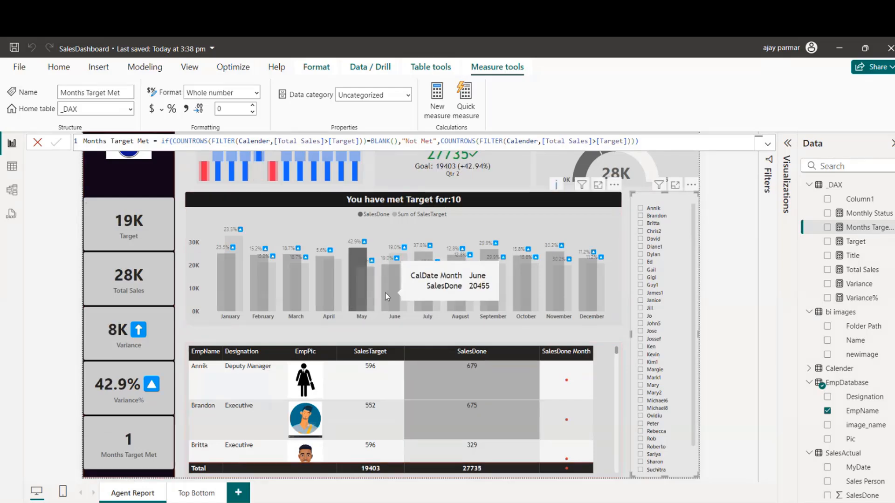
left_click(387, 293)
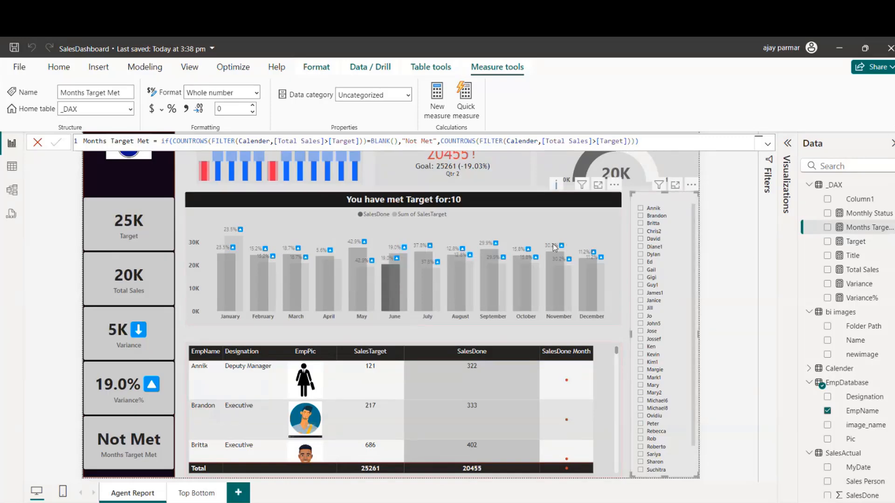
Step: Clear the June cross-filter on the Agent Report page and delete the Months Target Met card from the Top Bottom page
left_click(384, 294)
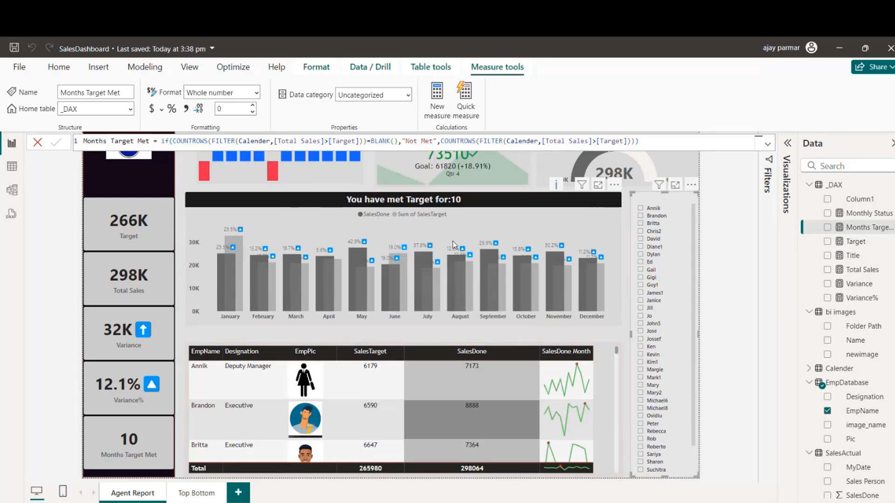
left_click(674, 166)
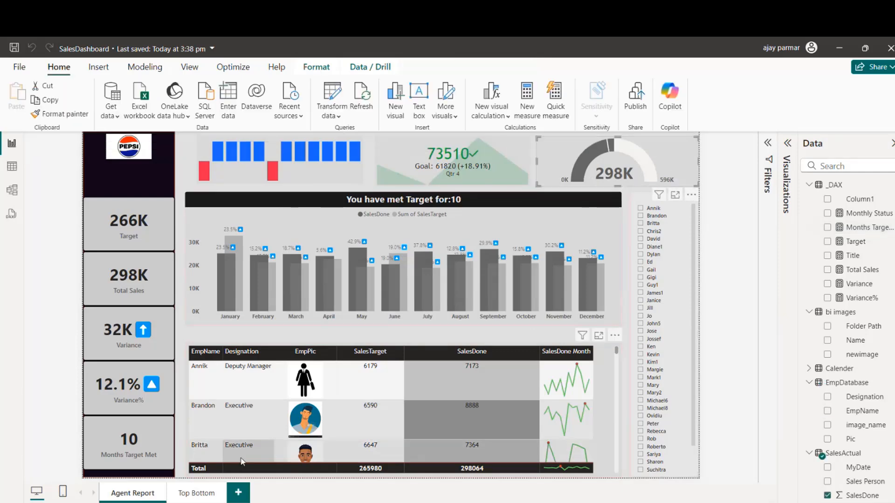
left_click(196, 495)
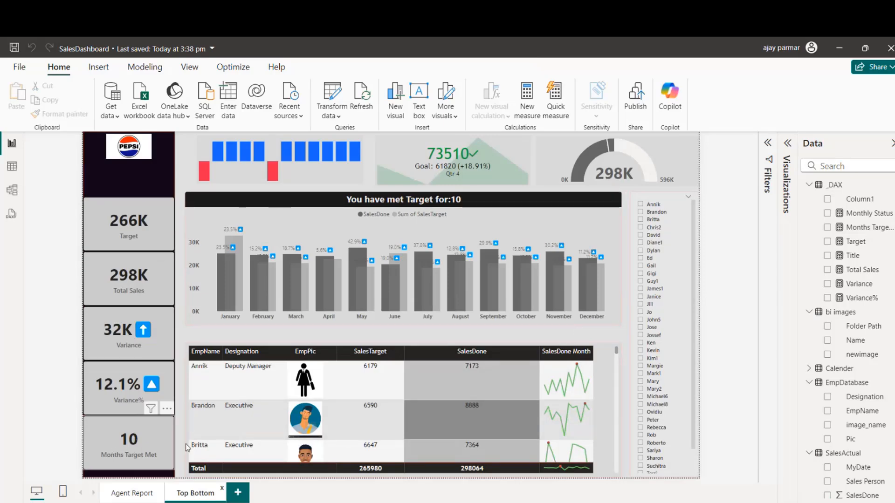
left_click(163, 426)
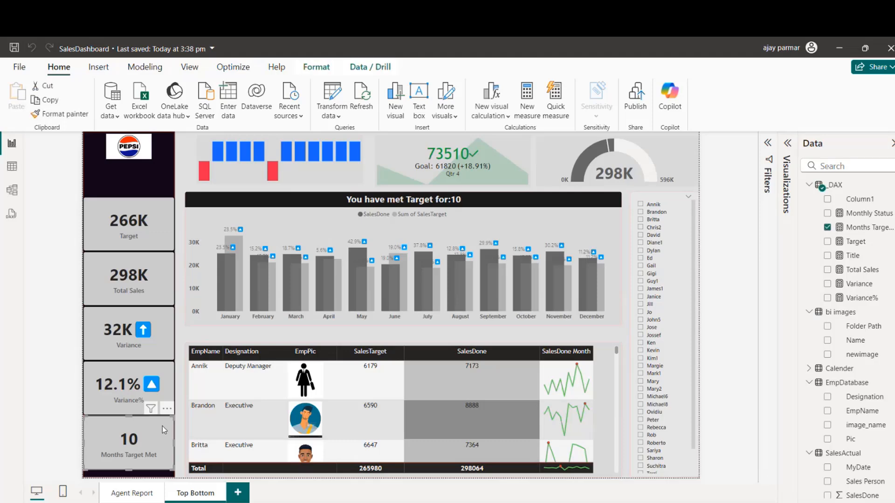
key("Delete")
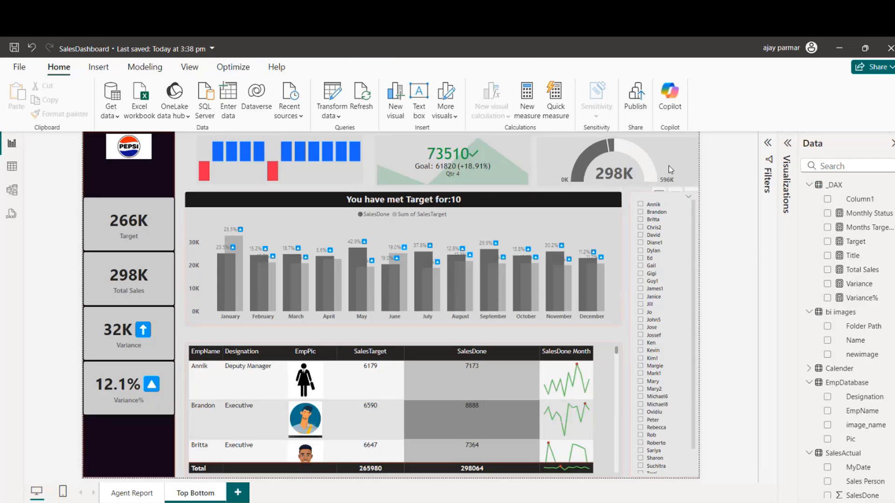
Step: Move the sales gauge into the empty space below the Variance% card and resize it to fit there
left_click_drag(670, 169, 189, 436)
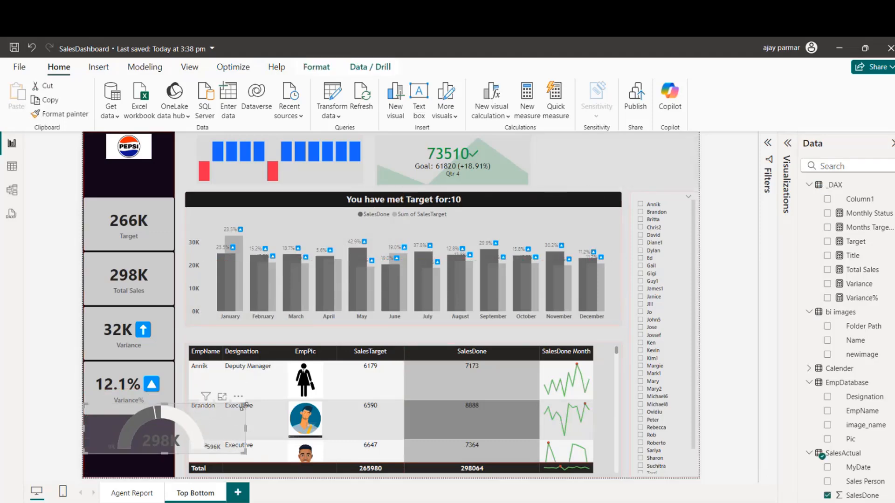
left_click_drag(245, 404, 181, 427)
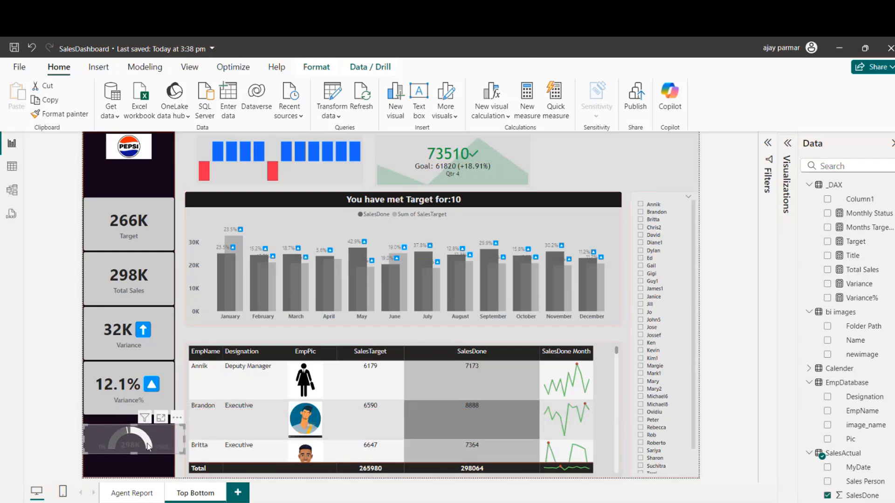
left_click_drag(133, 453, 134, 479)
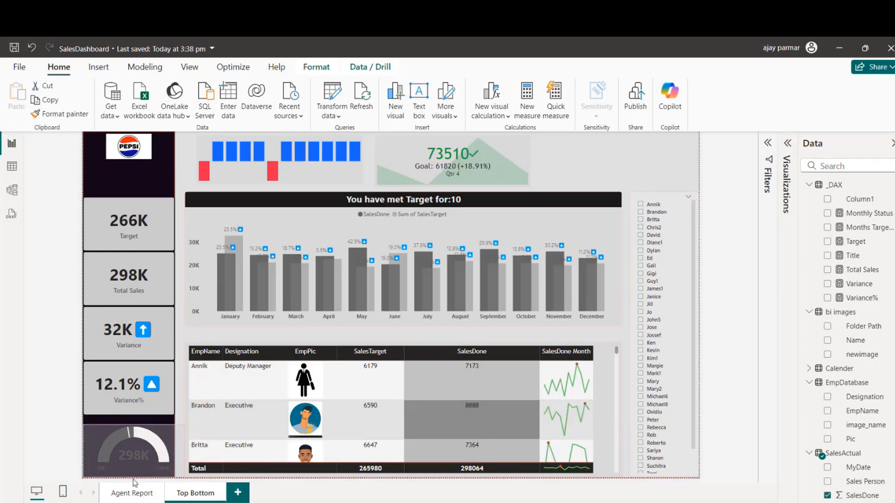
Step: Copy the Variance% card's formatting onto the sales gauge with Format painter
left_click(166, 405)
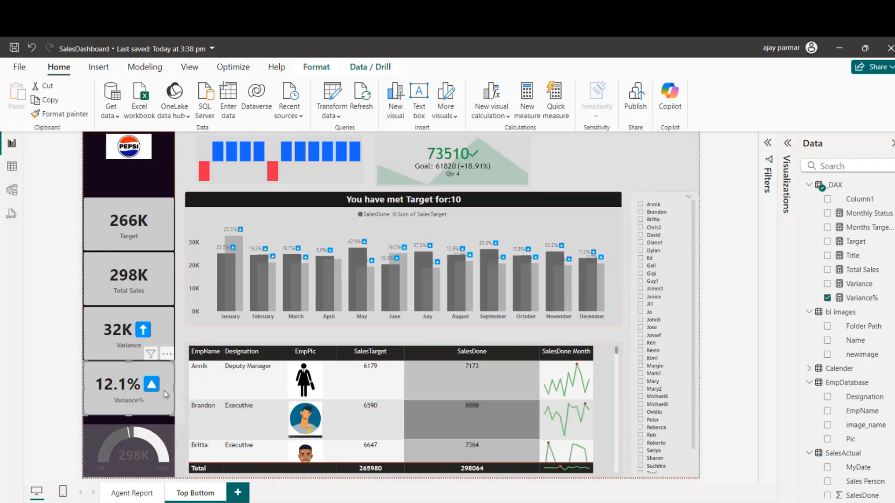
left_click(62, 115)
left_click(98, 438)
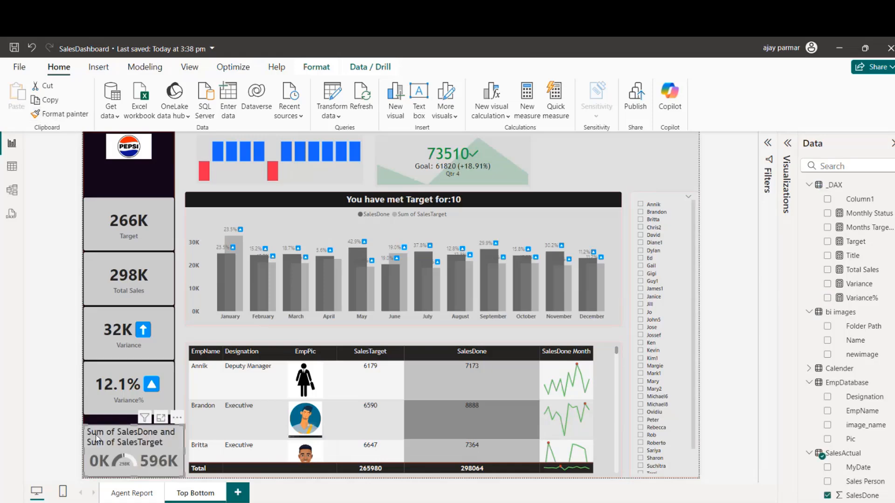
Step: Delete the blue-and-red column visual above the monthly chart, and move the KPI visual to the page's upper-right corner, slightly narrowed
left_click(306, 181)
key("Delete")
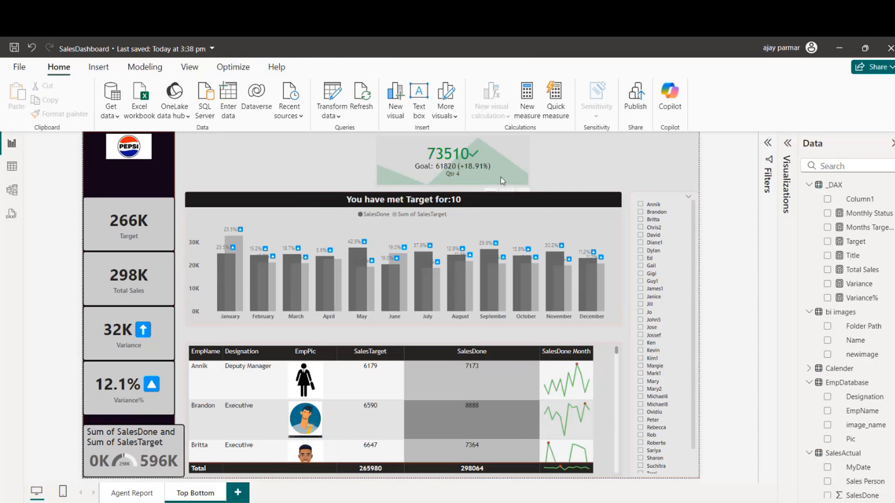
left_click(502, 181)
left_click_drag(501, 177, 669, 177)
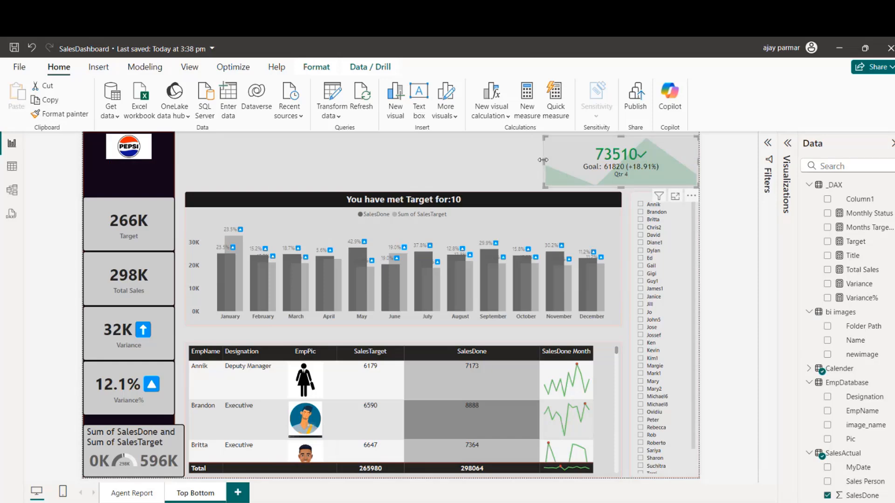
left_click_drag(545, 162, 559, 162)
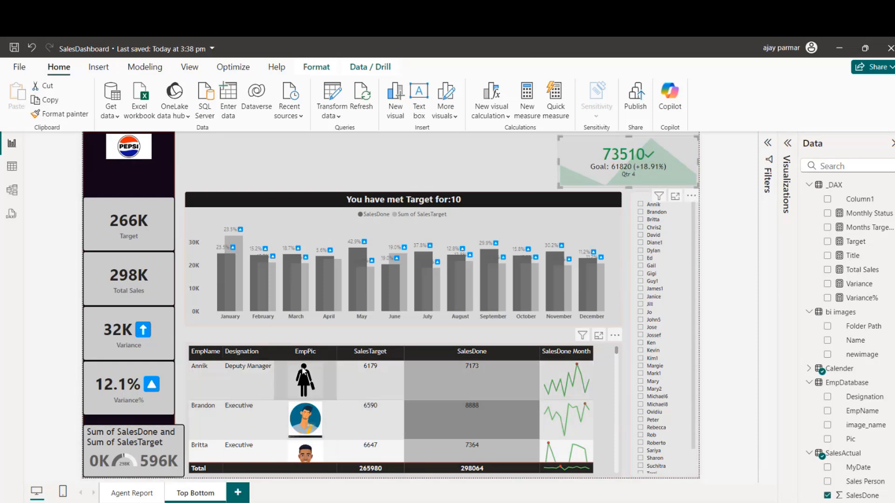
left_click(344, 165)
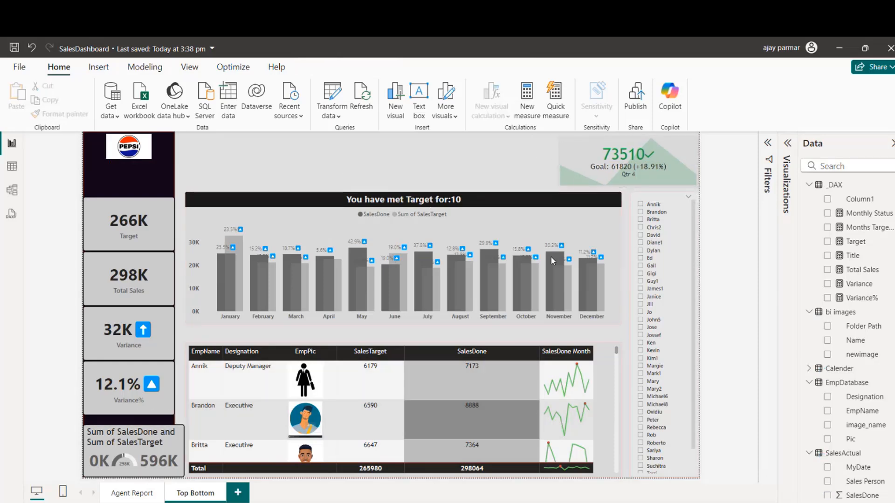
Step: Duplicate the employee-name slicer and remove the EmpName field from the copy
left_click(651, 196)
key("ctrl+c")
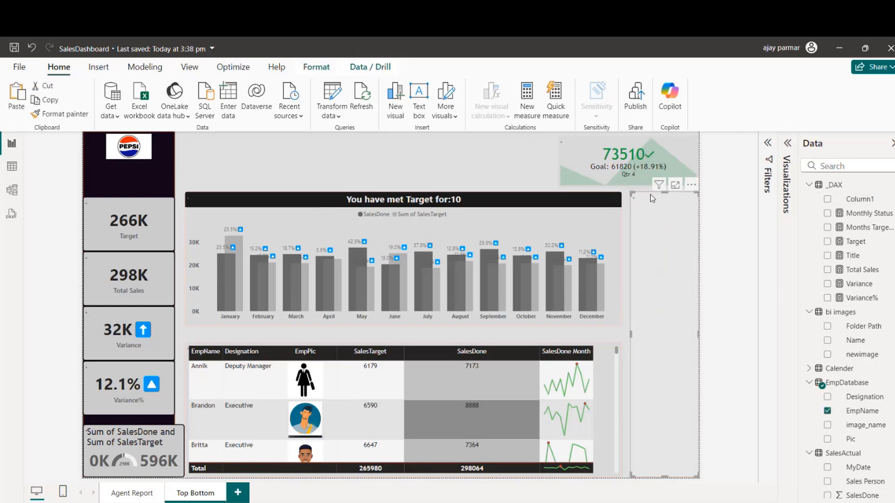
key("ctrl+v")
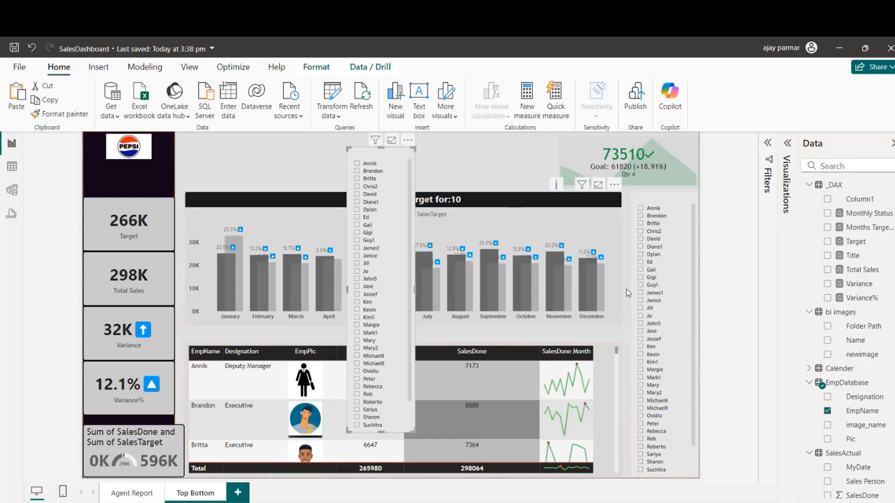
left_click(787, 145)
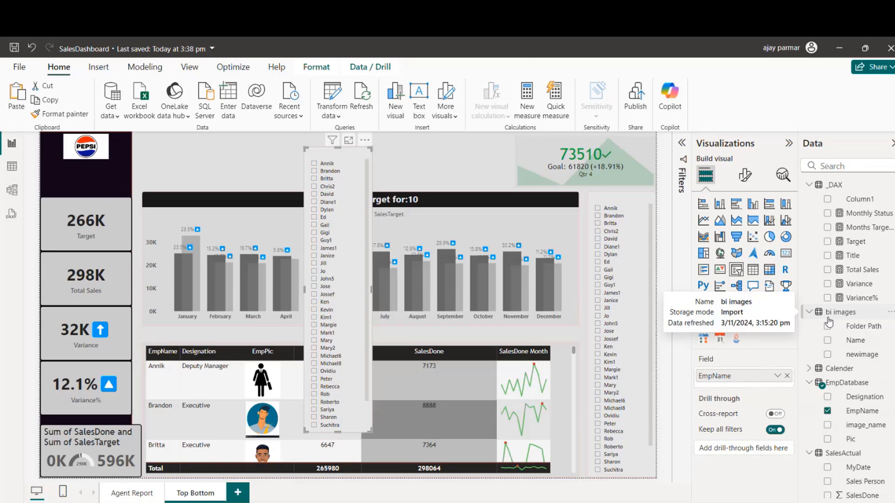
left_click(787, 377)
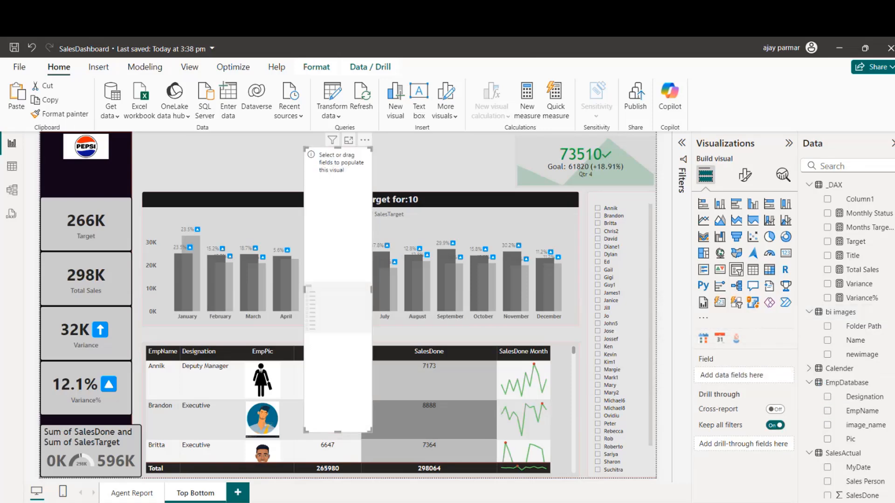
Step: Add CalDate from the Calender table to the empty slicer, then shorten it to its list and place it above February to April
scroll(878, 424, "down", 3)
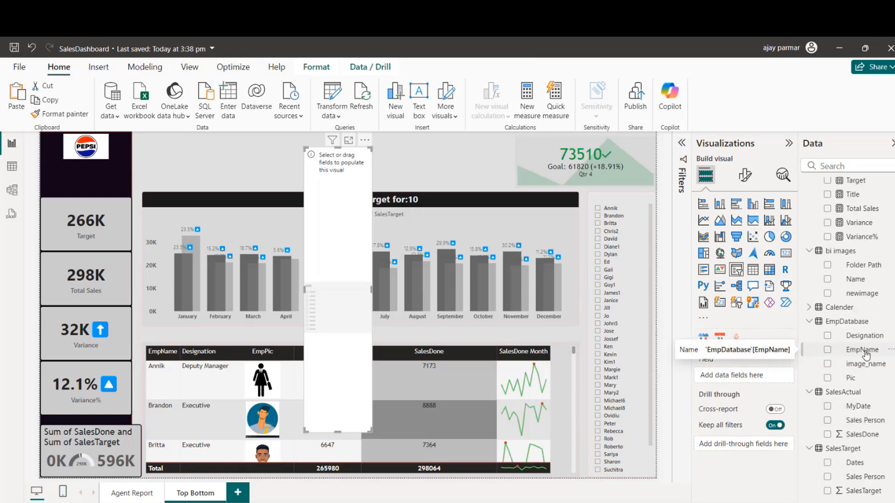
left_click(809, 307)
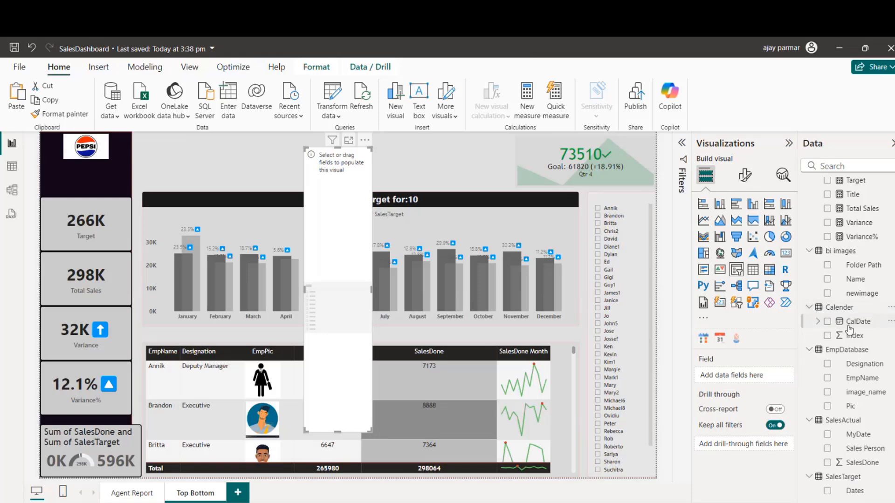
left_click_drag(849, 330, 745, 381)
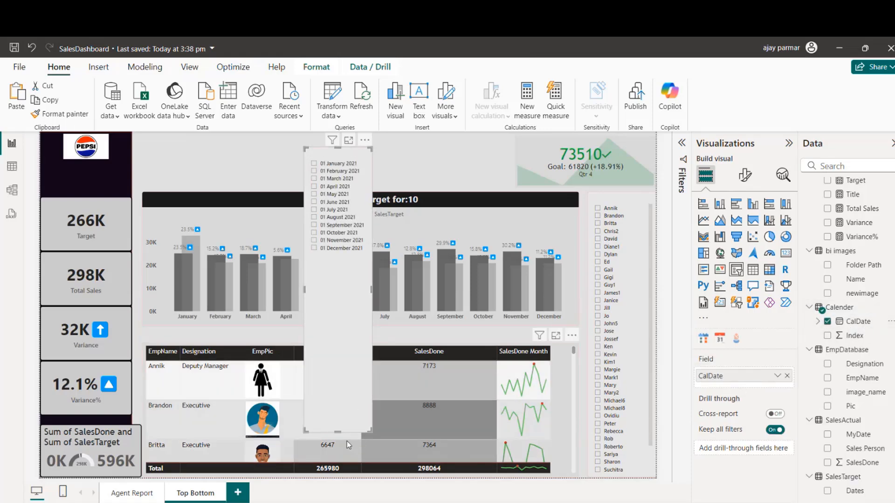
left_click_drag(337, 431, 330, 260)
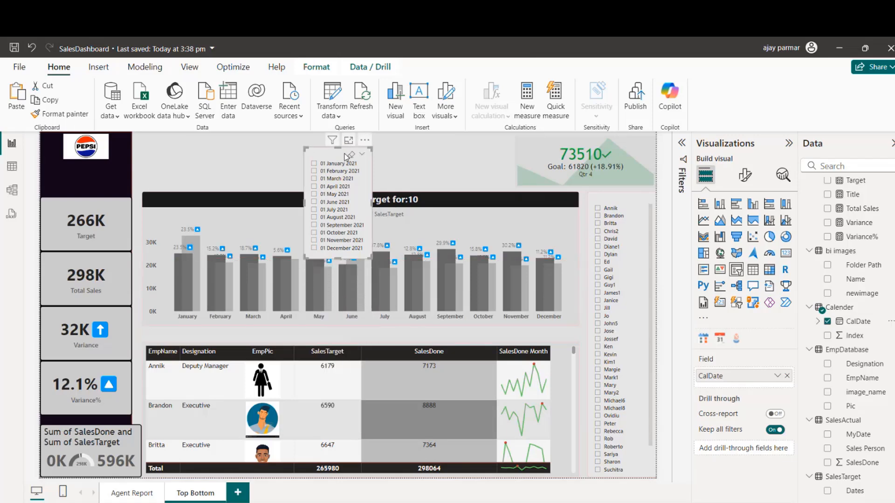
left_click_drag(346, 157, 264, 156)
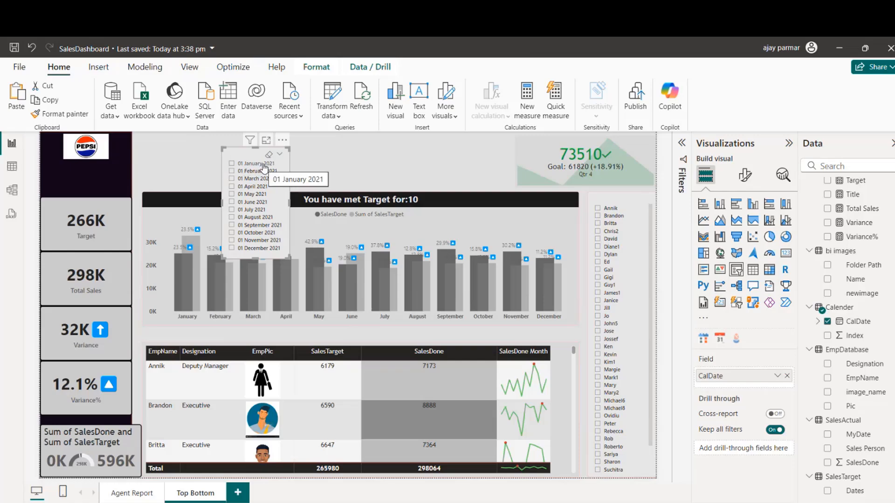
Step: Add a calculated column to the Calender table with the formula Month = FORMAT(Calender[CalDate],"mmm")
left_click(12, 167)
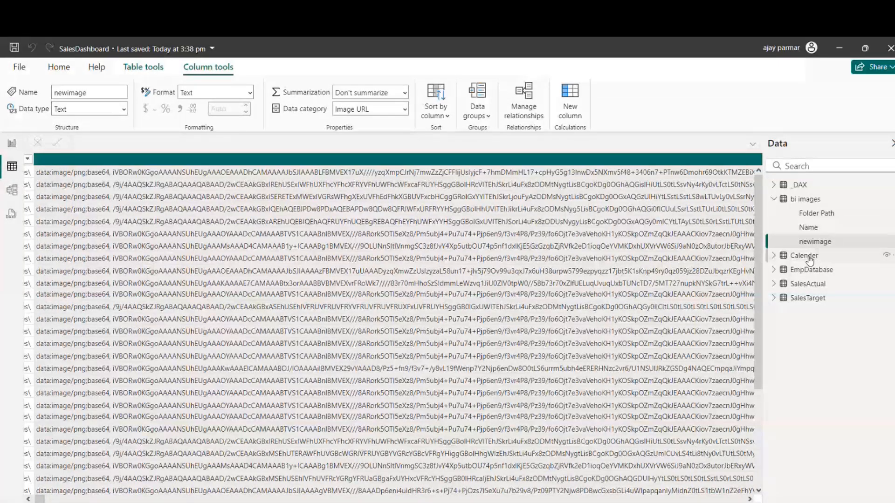
left_click(810, 260)
left_click(774, 256)
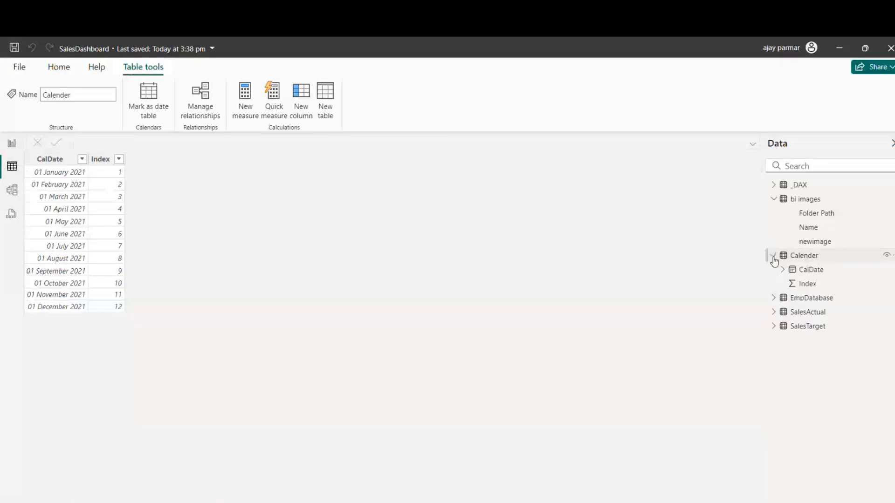
left_click(67, 163)
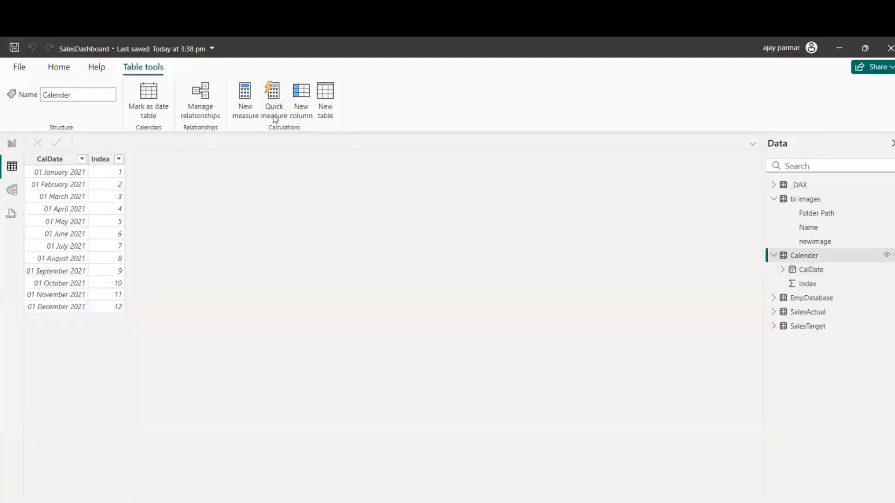
left_click(60, 69)
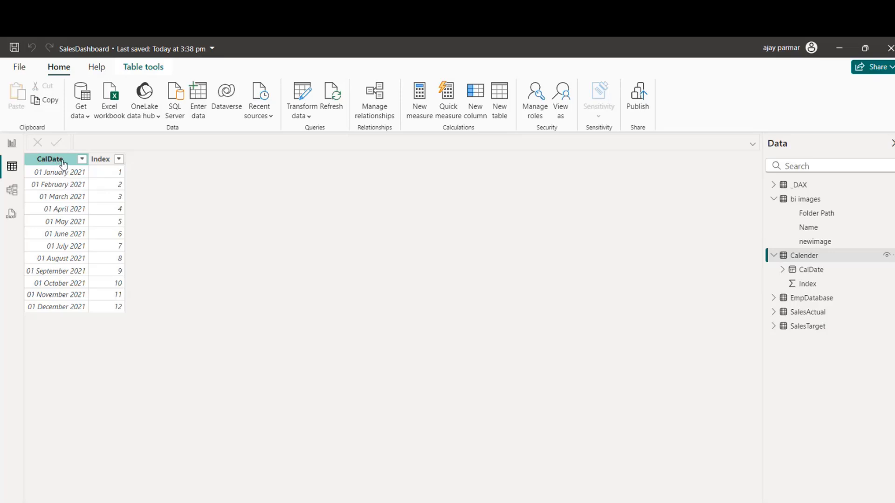
left_click(483, 98)
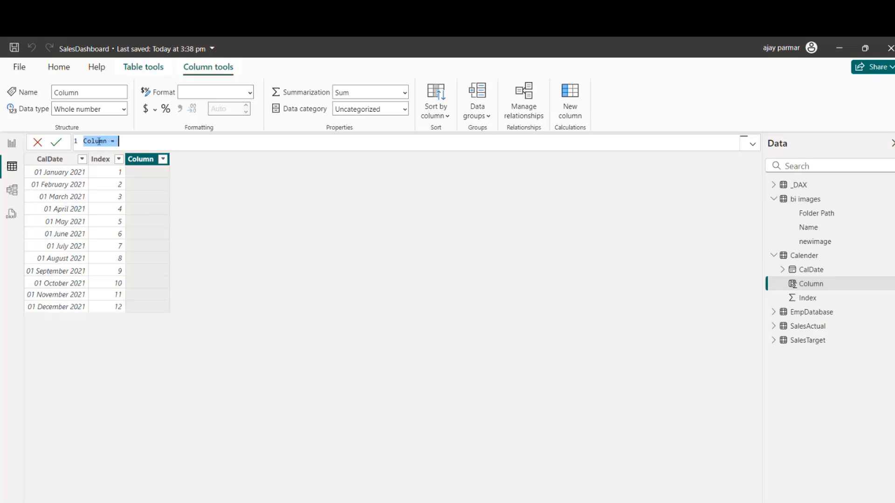
type("Mon")
type("fo")
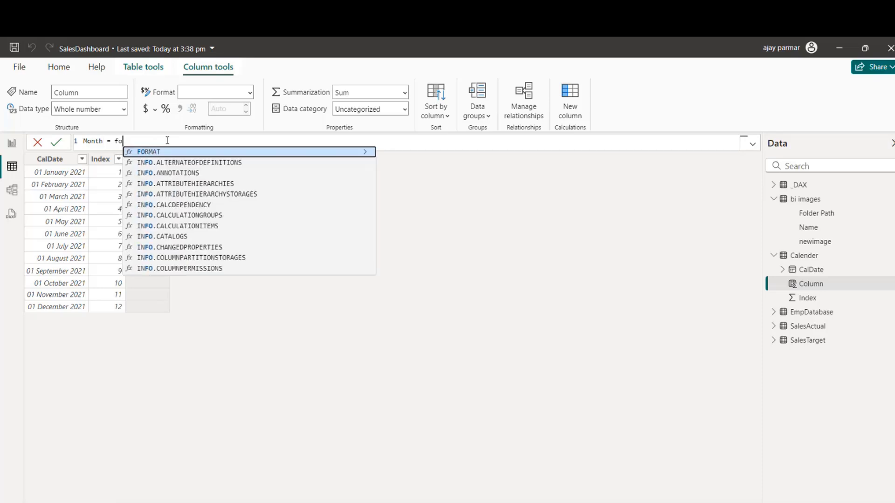
type("rmat(Calendar[CalDate],\"mmm\")")
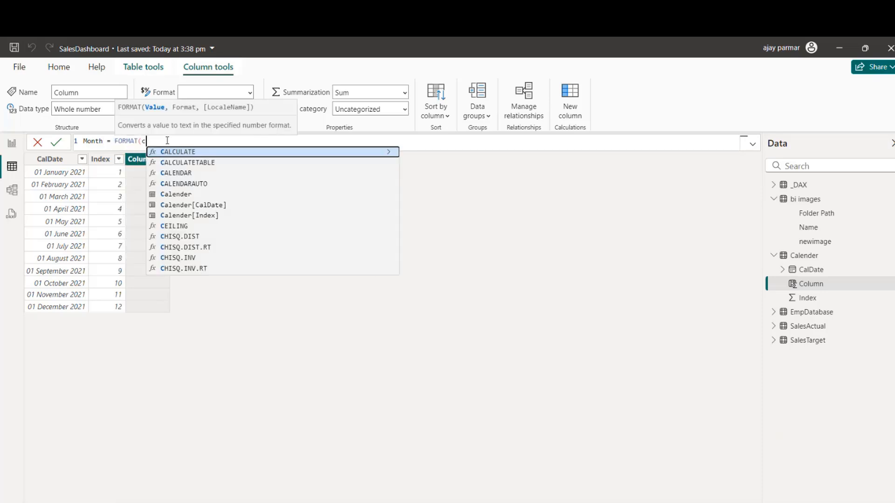
key("Return")
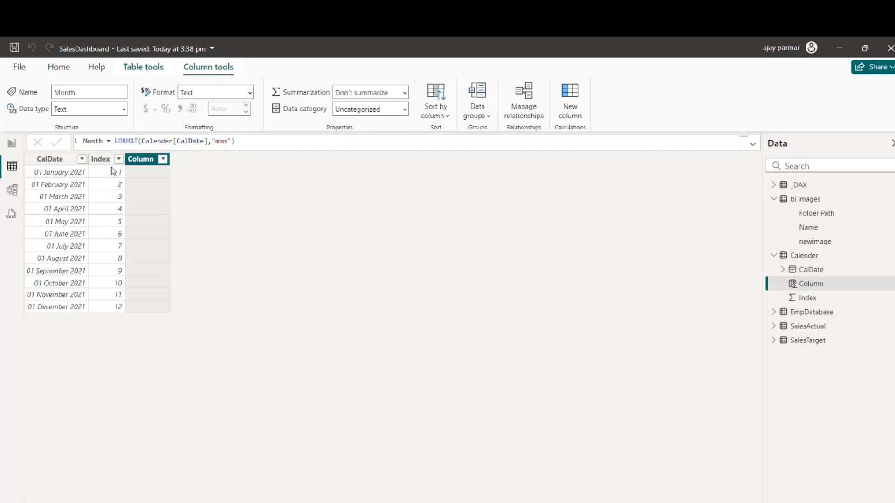
Step: Return to the report and replace the date slicer's CalDate field with Month from the Calender table
left_click(12, 143)
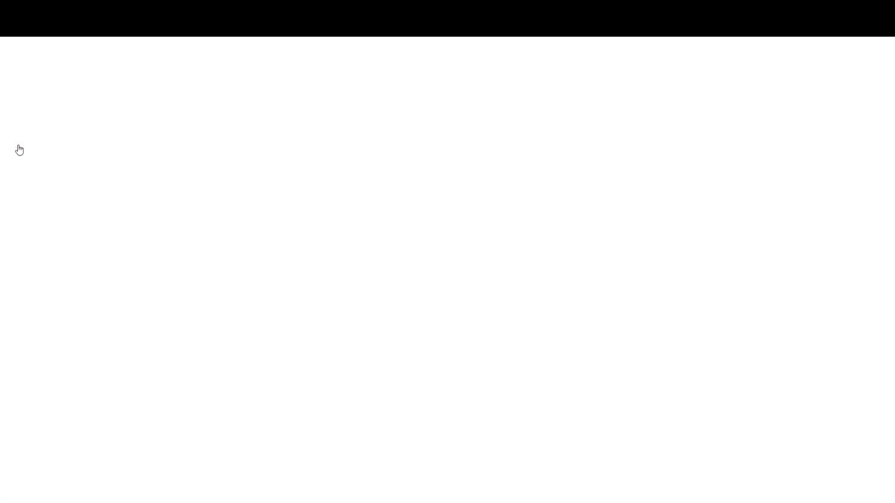
left_click(279, 195)
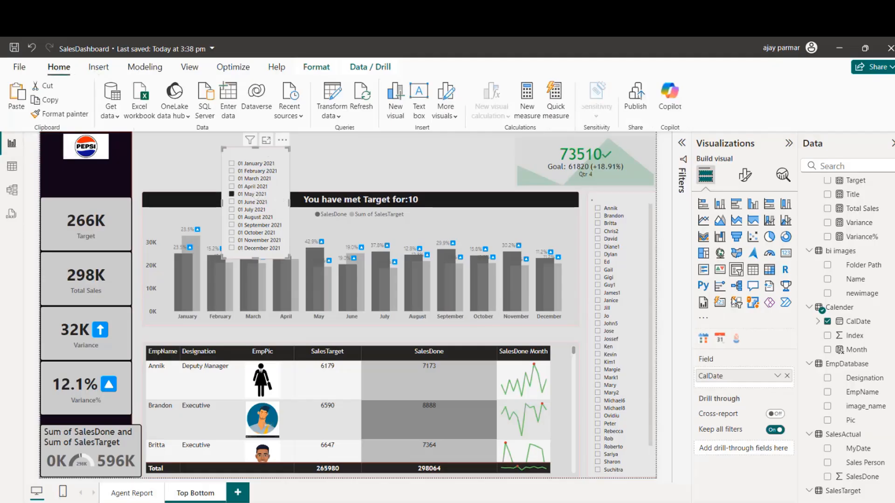
left_click_drag(752, 383, 788, 381)
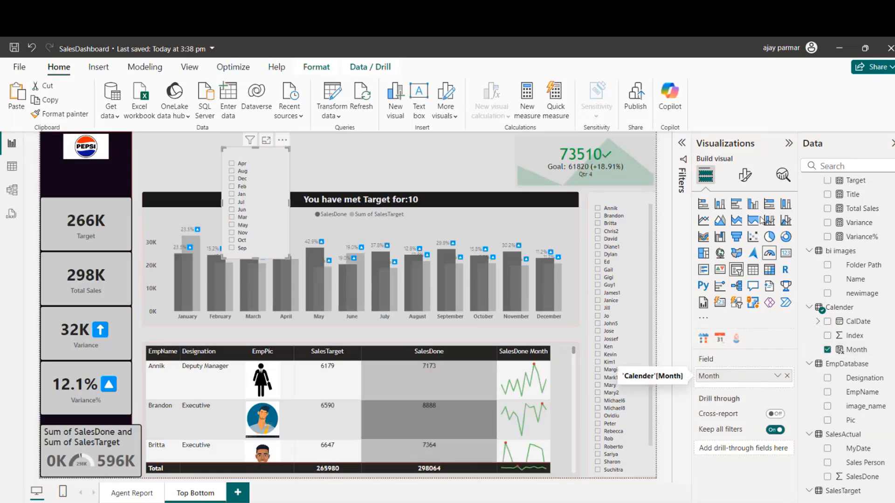
Step: Change the month slicer's style from a vertical list to Tile
left_click(745, 175)
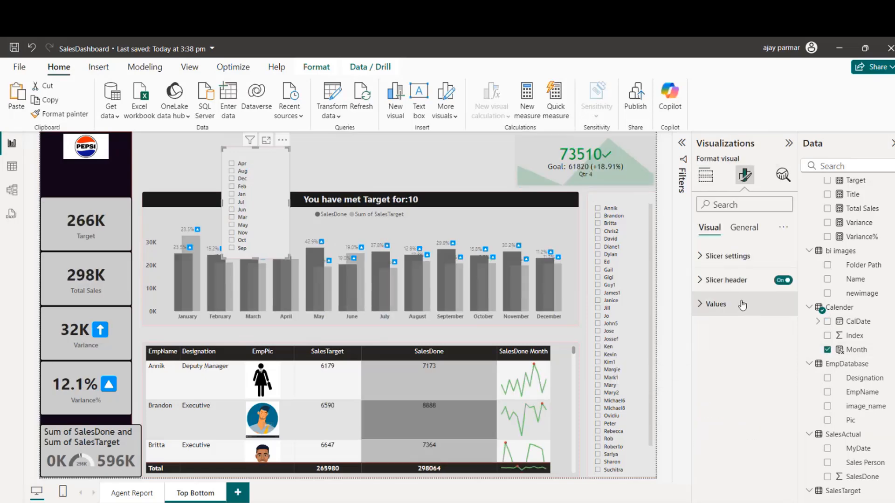
left_click(704, 257)
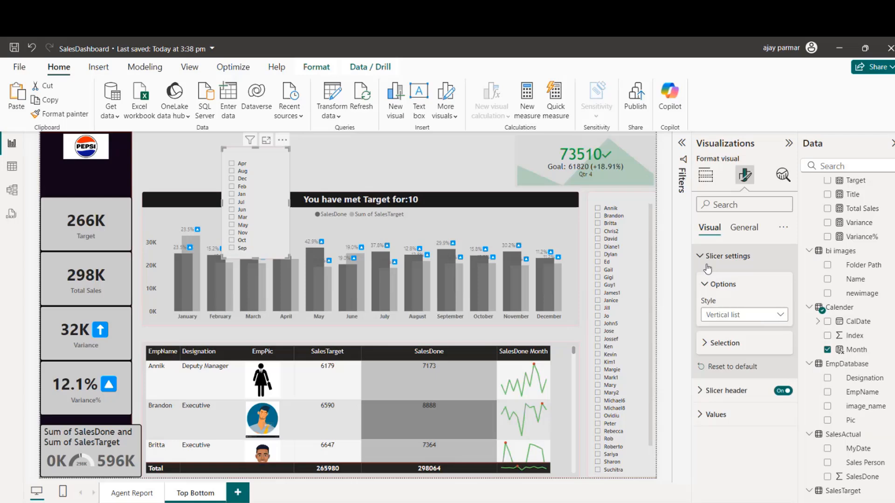
left_click(741, 320)
left_click(729, 344)
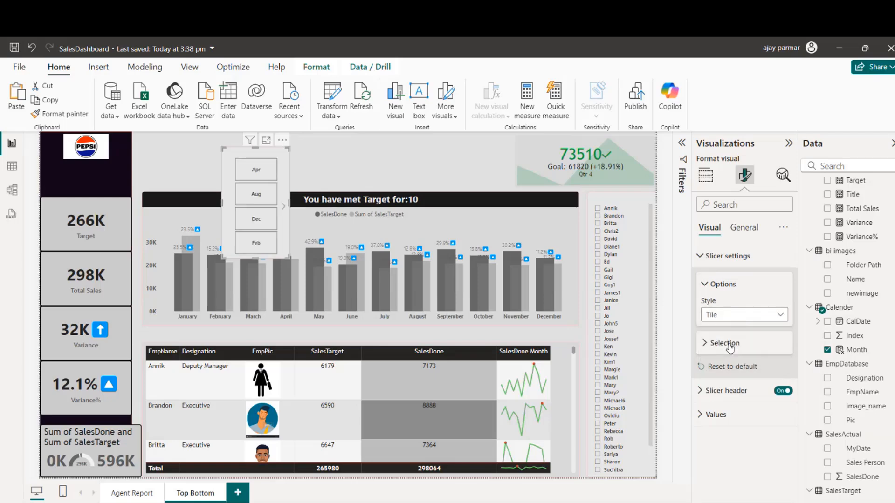
Step: Widen and flatten the month slicer into a single row of twelve tiles and move it above the column chart
left_click_drag(289, 203, 549, 190)
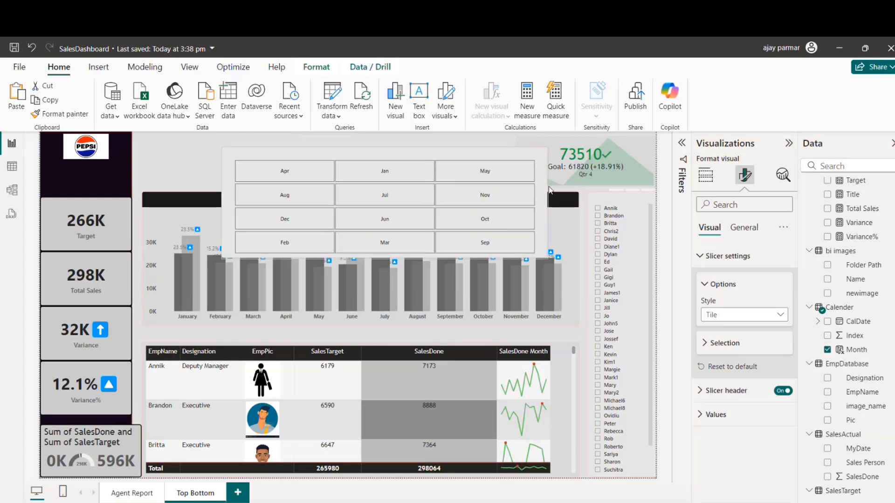
left_click_drag(386, 259, 376, 178)
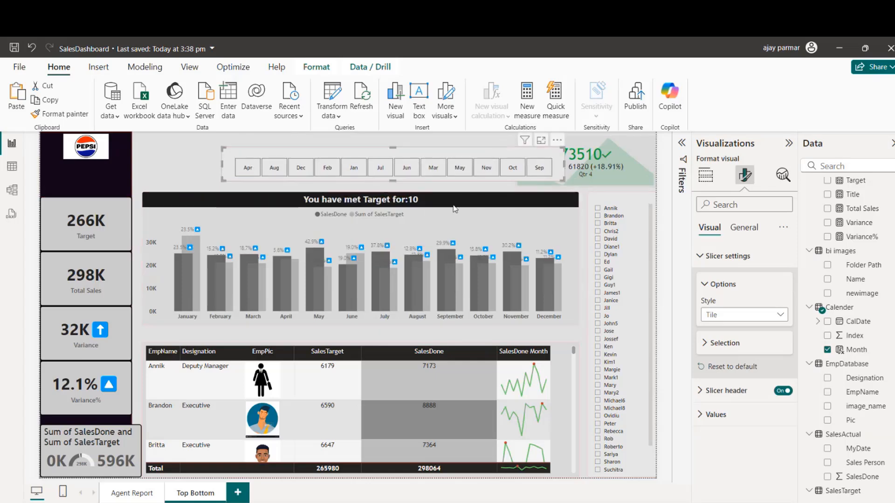
left_click_drag(478, 153, 398, 133)
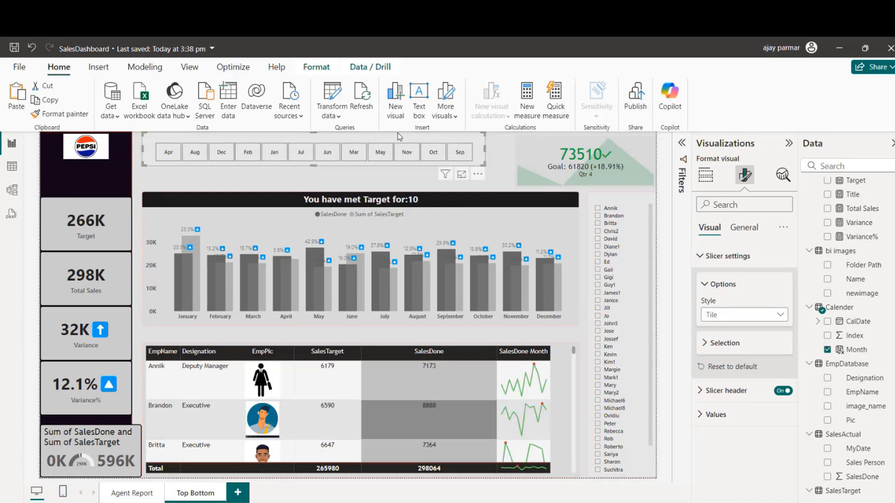
Step: Sort the Calender table's CalDate column by Index, then return to the report and refresh the data
left_click(12, 173)
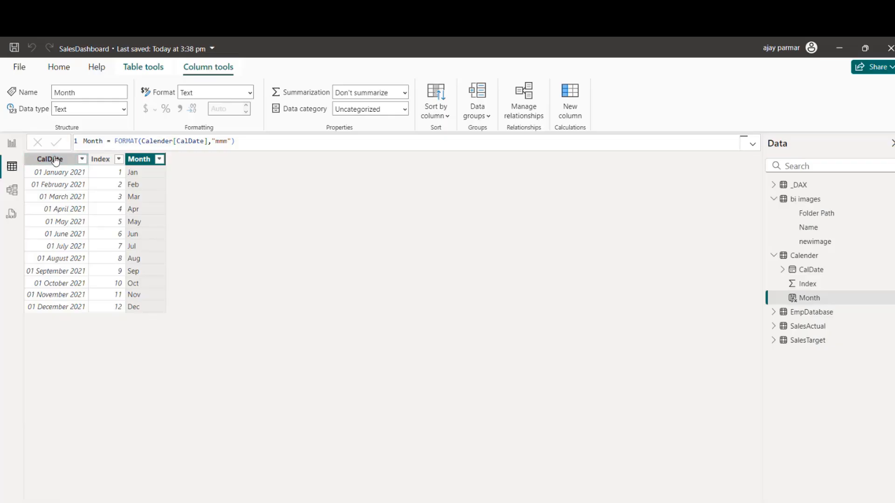
left_click(54, 159)
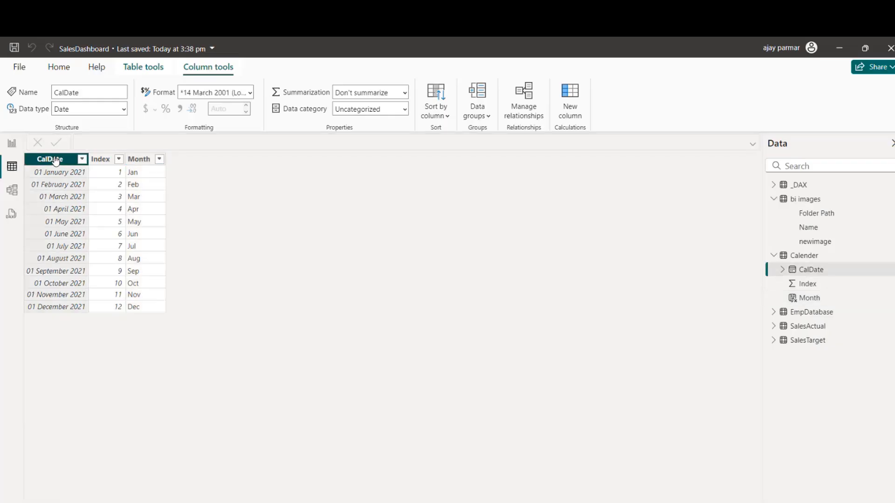
left_click(439, 117)
left_click(434, 153)
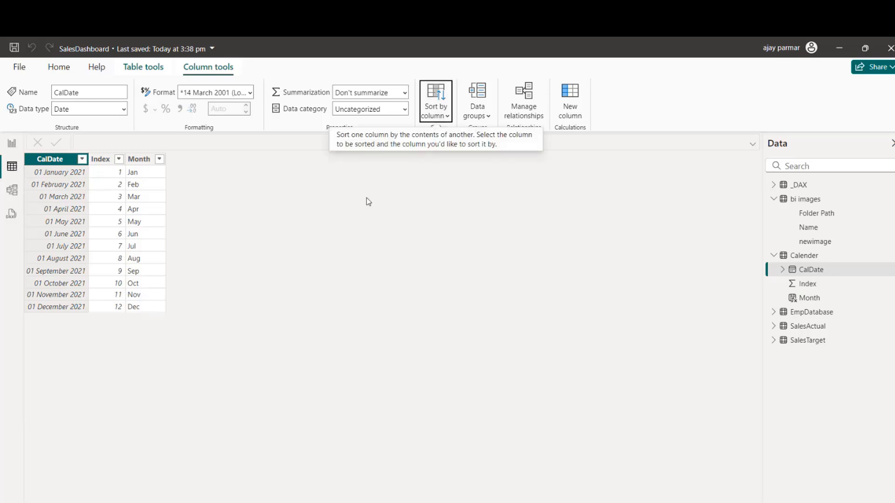
left_click(14, 148)
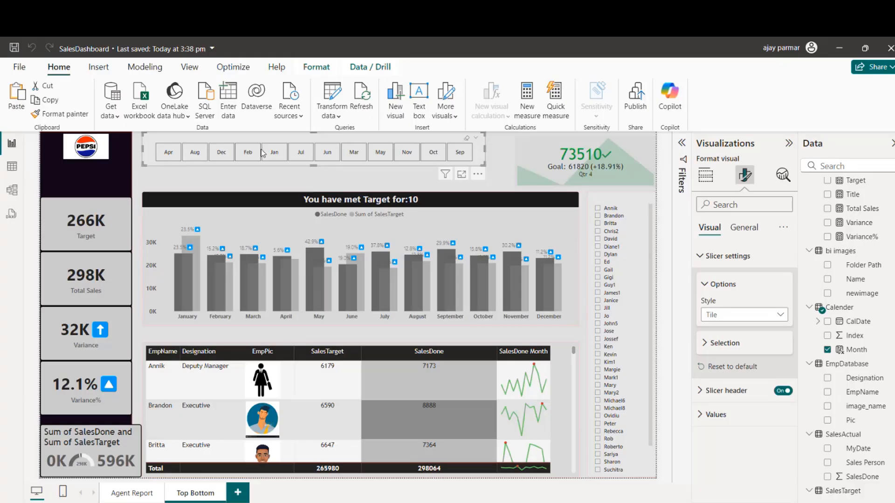
left_click(362, 111)
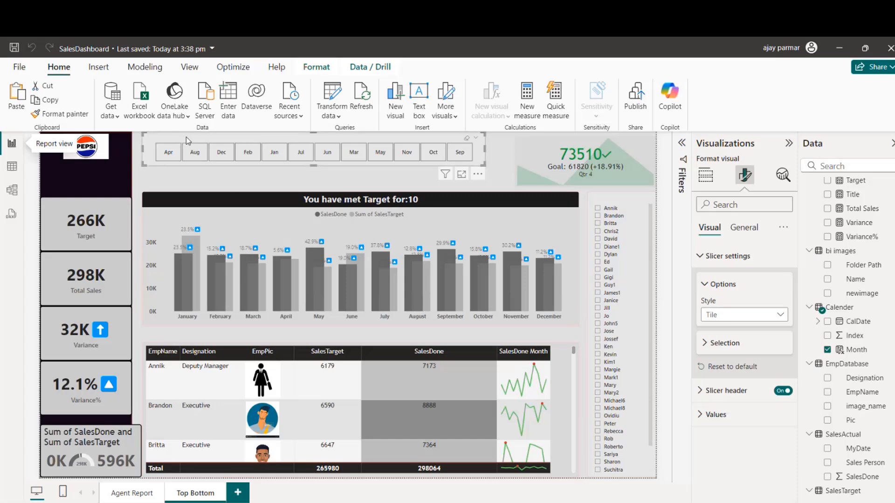
Step: Shift the month slicer slightly down, reapply the Index sort to the CalDate column and return to the report
left_click_drag(186, 138, 189, 146)
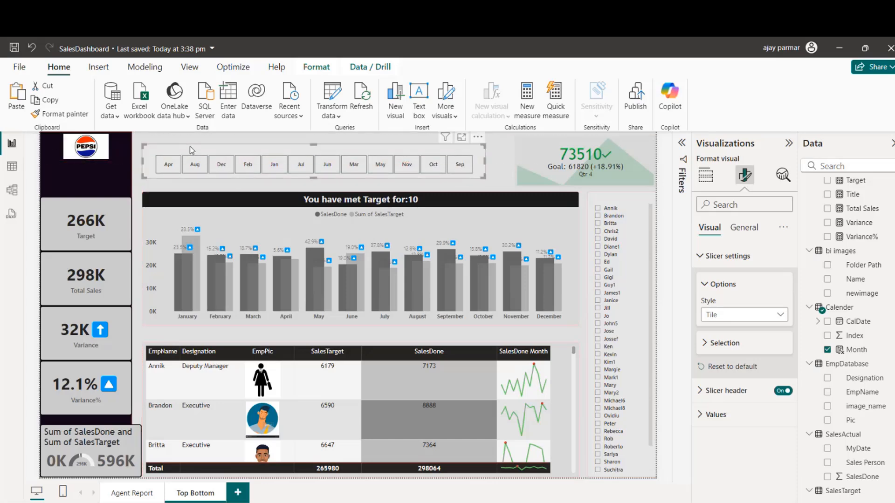
left_click(12, 170)
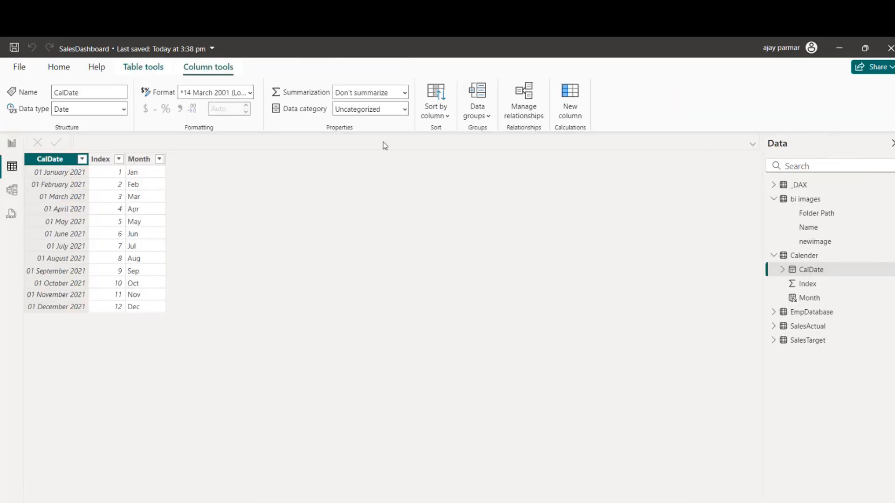
left_click(447, 117)
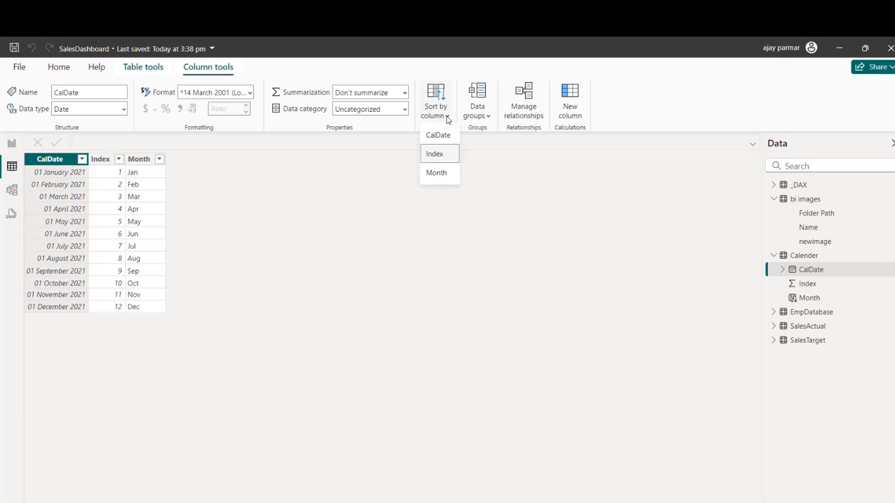
left_click(443, 159)
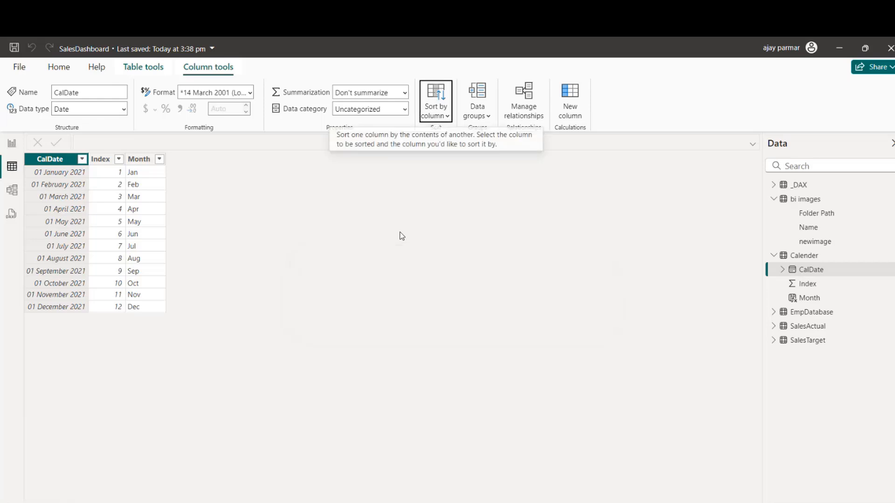
left_click(11, 143)
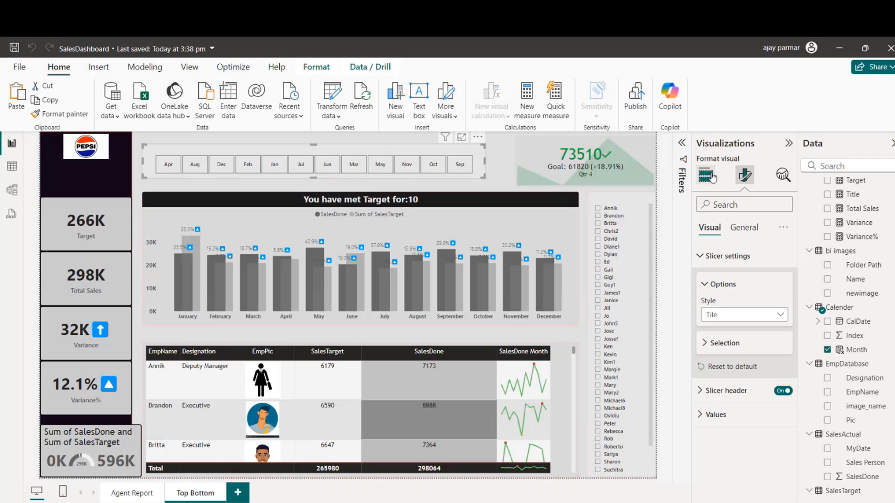
Step: Remove the Month field from the tile slicer and undo the removal
left_click(705, 175)
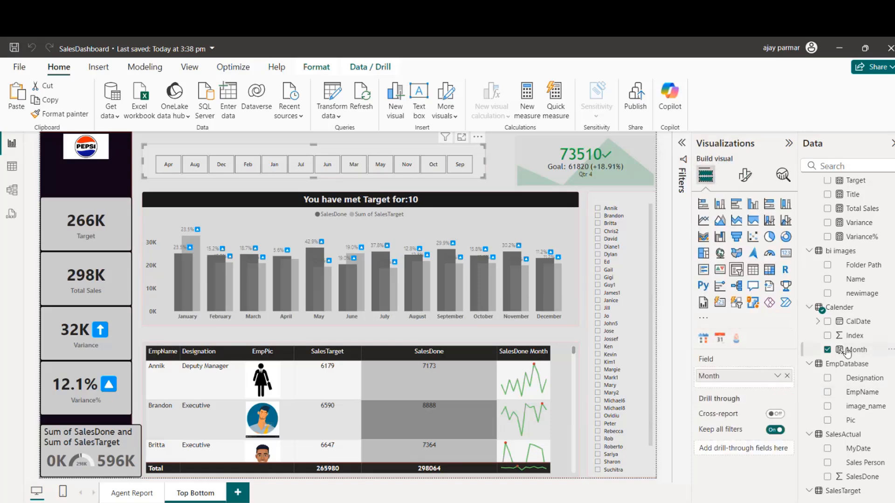
left_click(787, 376)
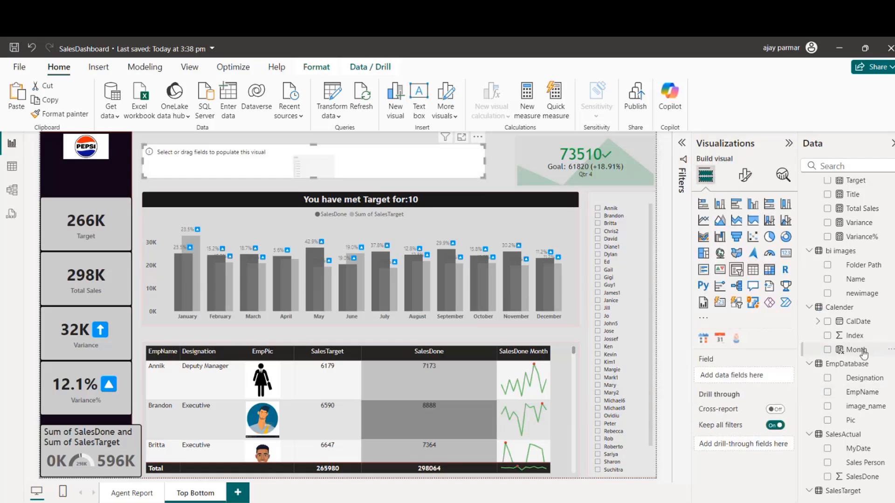
key("ctrl+z")
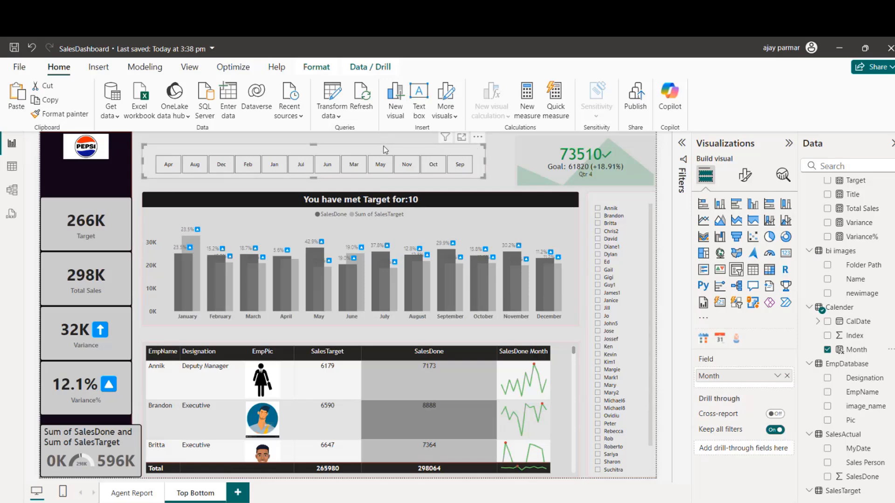
Step: Narrow the quarterly goal KPI visual, widen the month slicer toward it and align the slicer with the page's upper edge
mouse_move(384, 147)
left_mouse_down()
mouse_move(398, 146)
mouse_move(382, 149)
left_mouse_up()
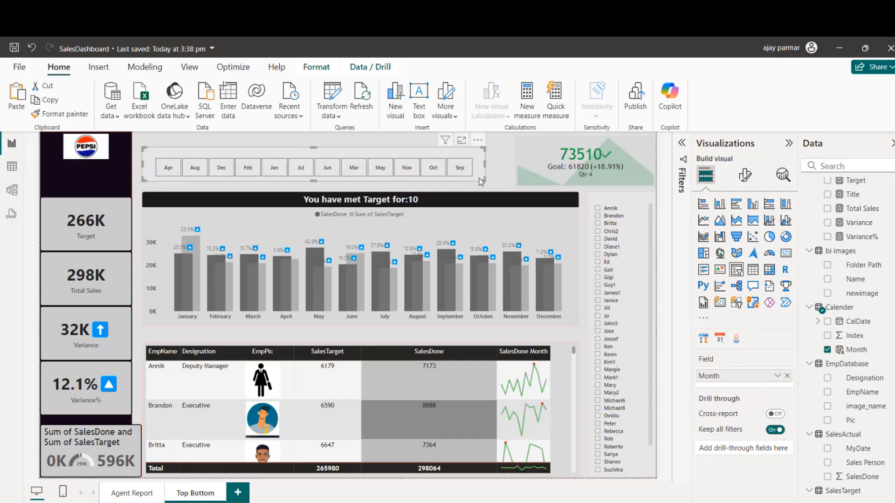
left_click_drag(485, 172, 562, 162)
left_click(534, 173)
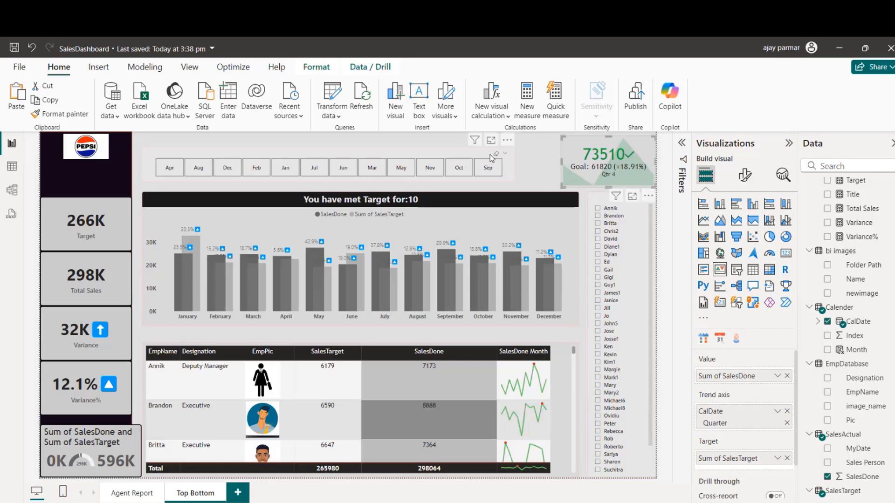
left_click(470, 156)
left_click_drag(470, 156, 469, 141)
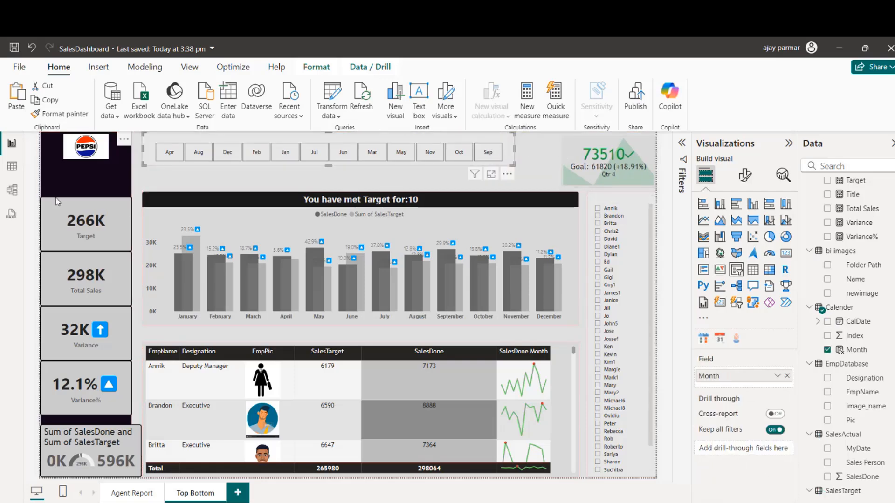
Step: Sort the Calender table's Month column by Index and return to the report
left_click(12, 172)
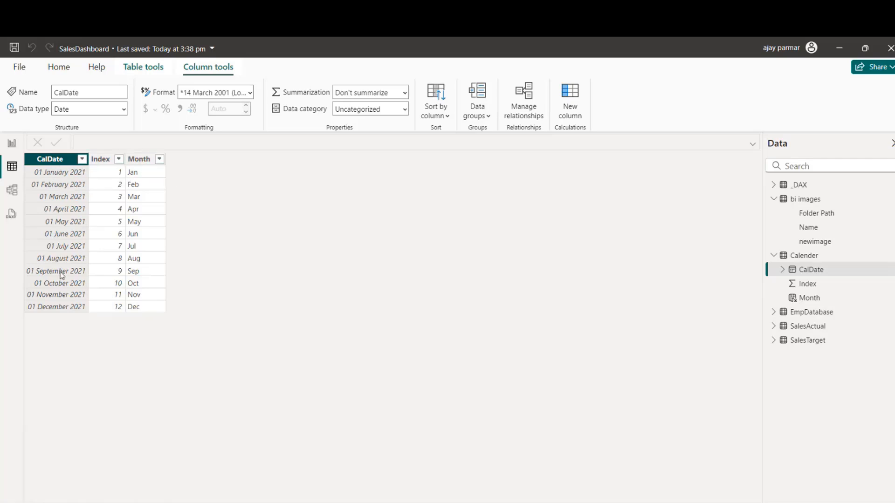
left_click(140, 159)
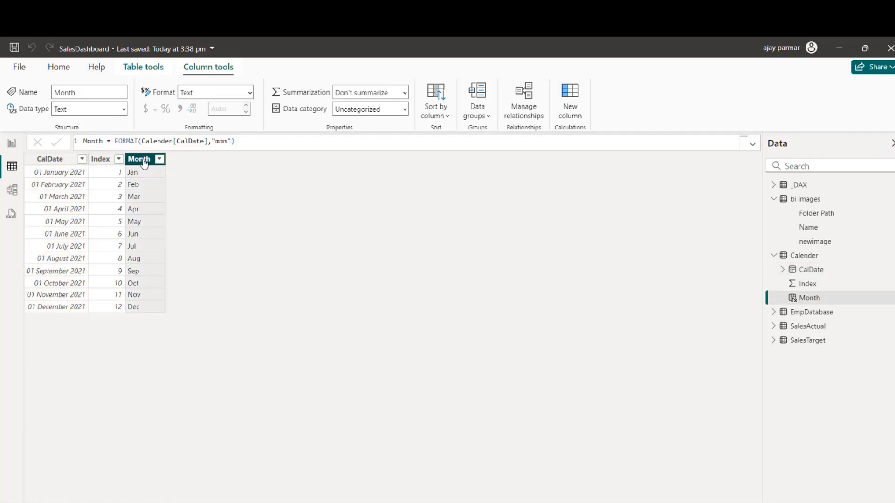
left_click(404, 105)
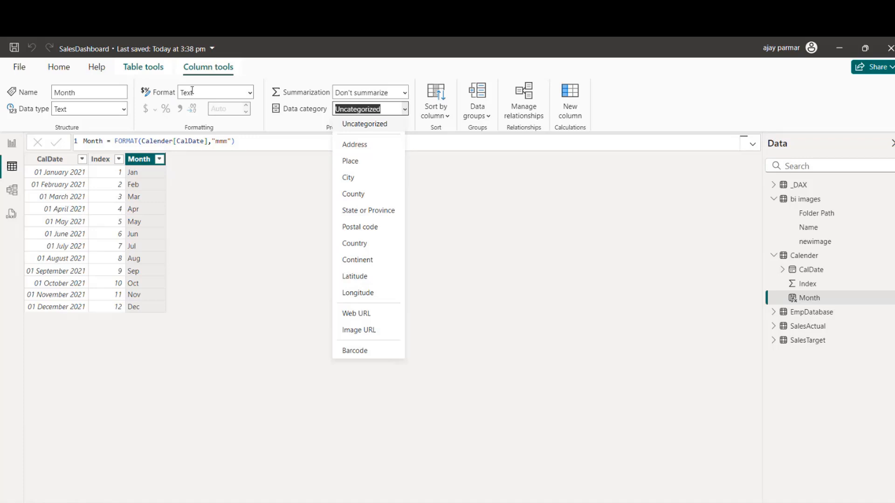
left_click(199, 75)
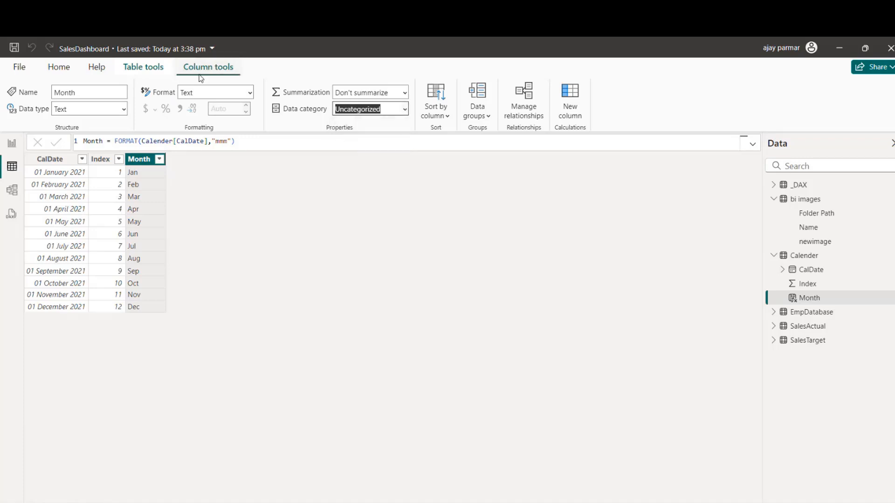
left_click(425, 120)
left_click(434, 175)
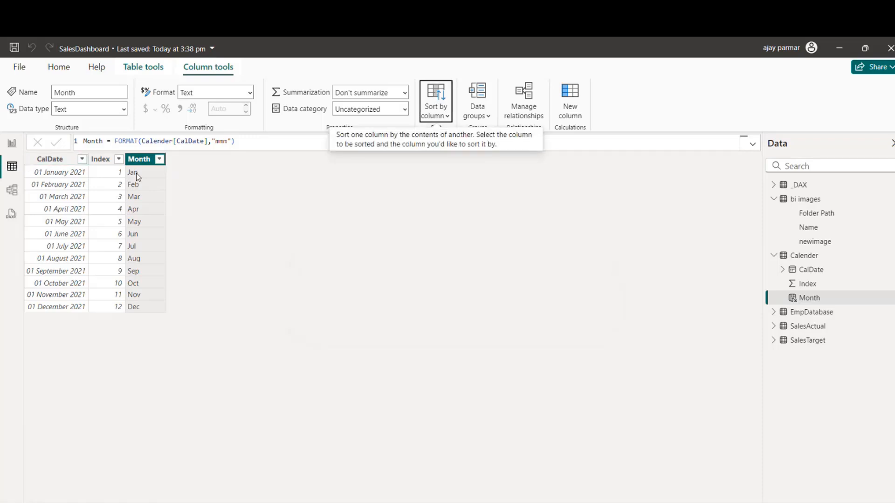
left_click(7, 148)
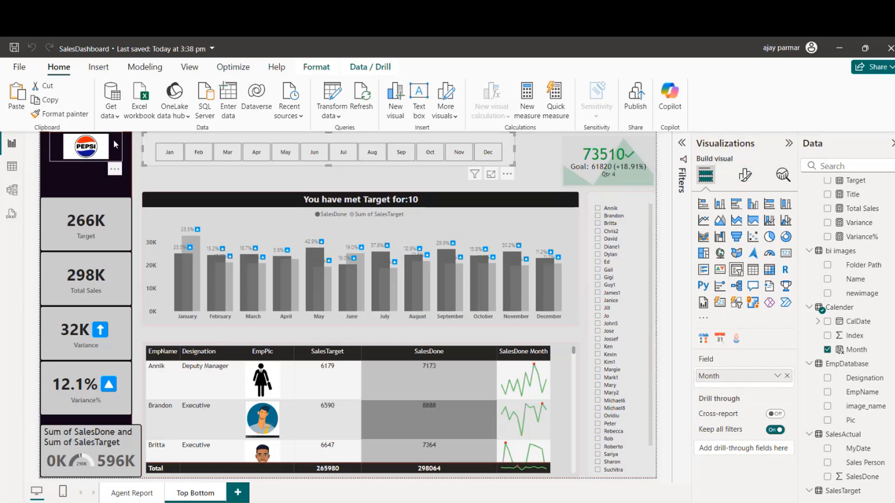
Step: Delete the Pepsi logo image from the Top Bottom page
left_click(102, 150)
key("Delete")
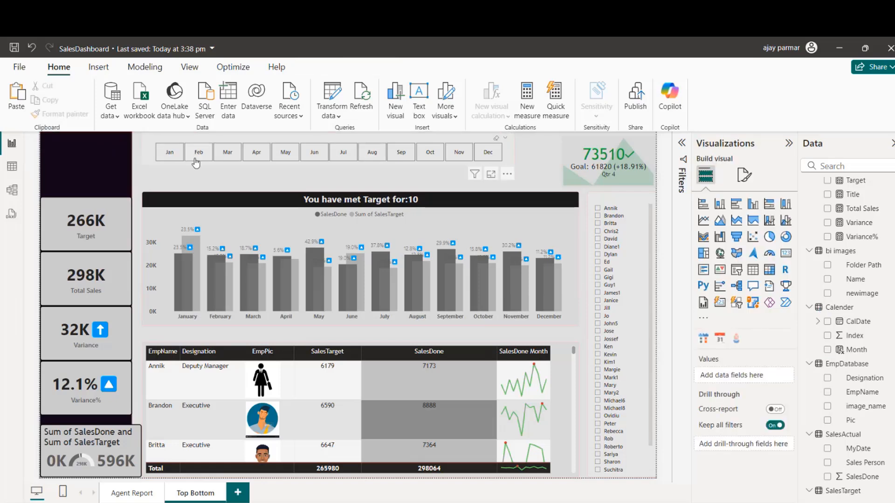
Step: Turn off the slicer header on the month slicer
left_click(199, 165)
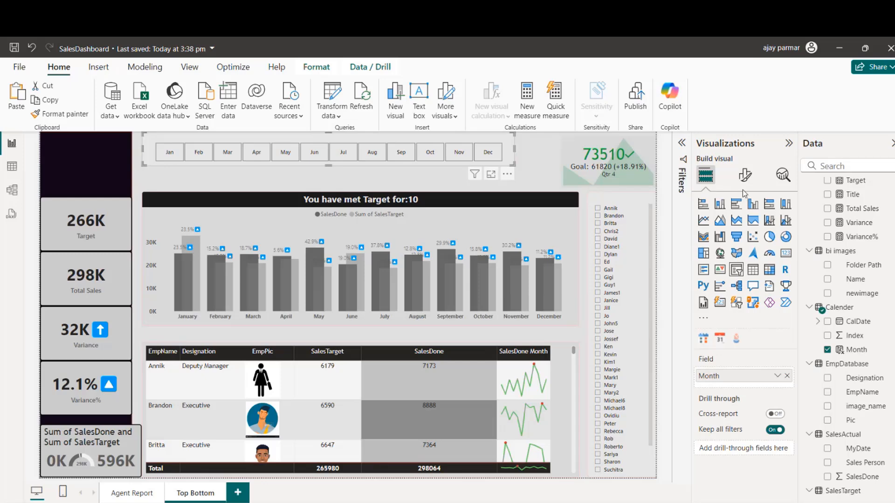
left_click(744, 176)
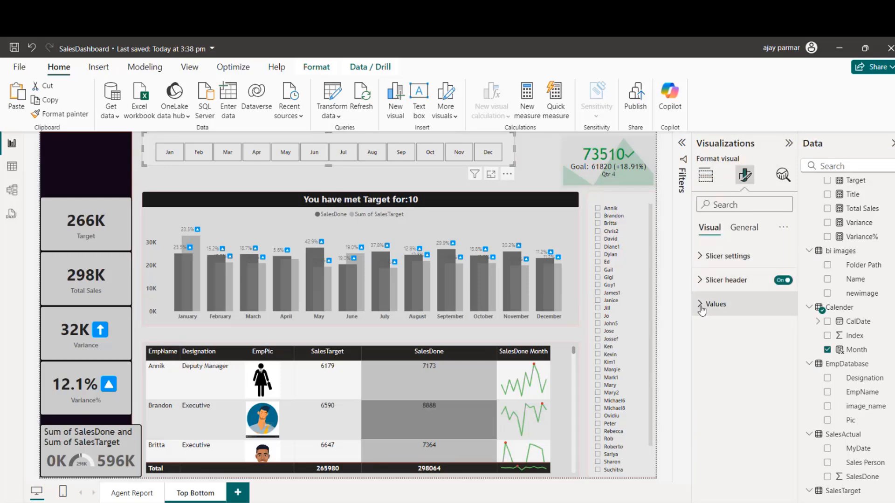
left_click(781, 281)
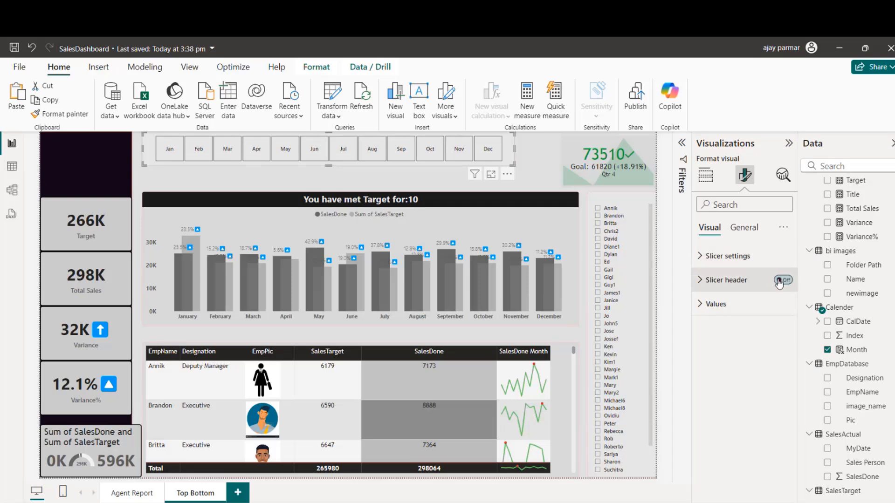
Step: Remove the top, bottom, left and right borders from the month slicer's values and set their font size to 10
left_click(704, 304)
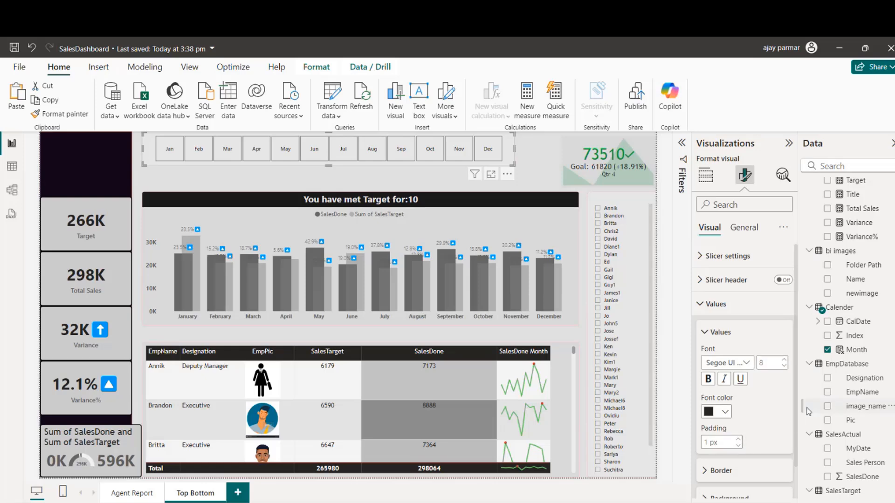
scroll(795, 401, "down", 1)
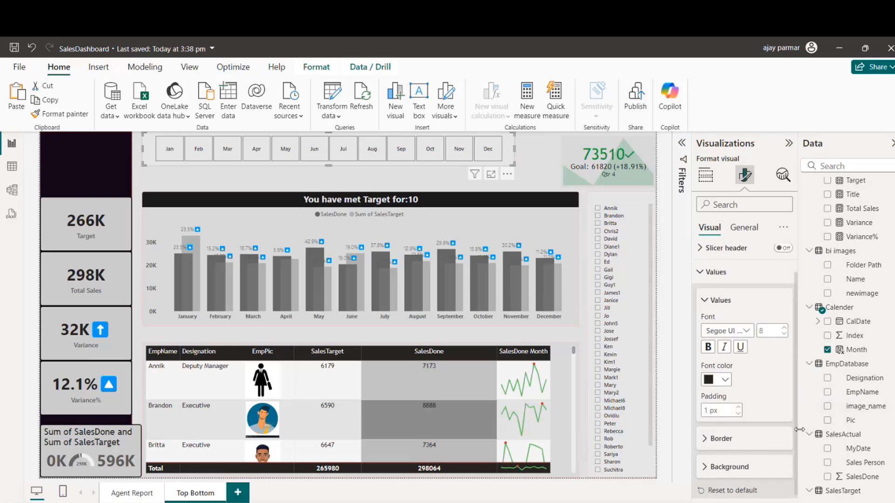
left_click(708, 436)
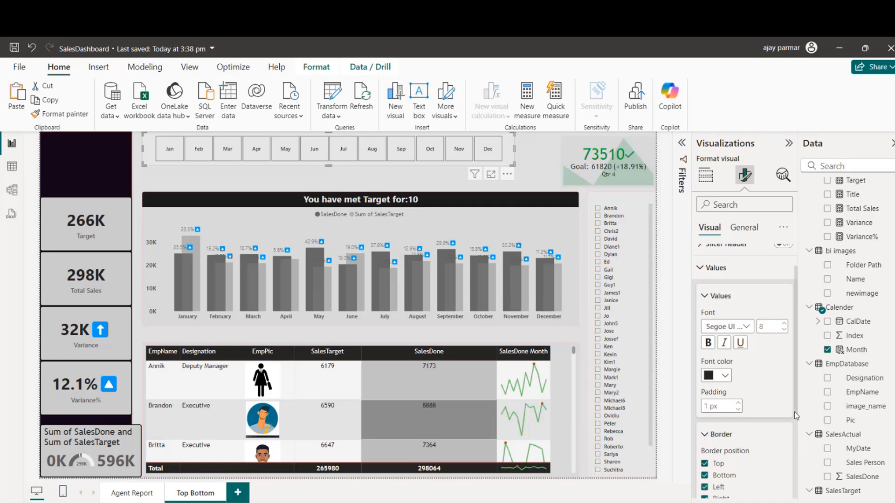
scroll(795, 400, "down", 2)
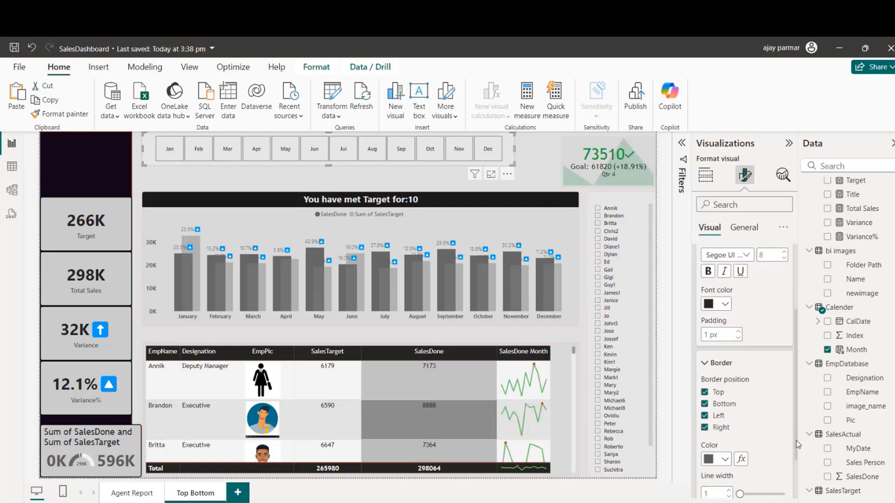
left_click(705, 391)
left_click(705, 402)
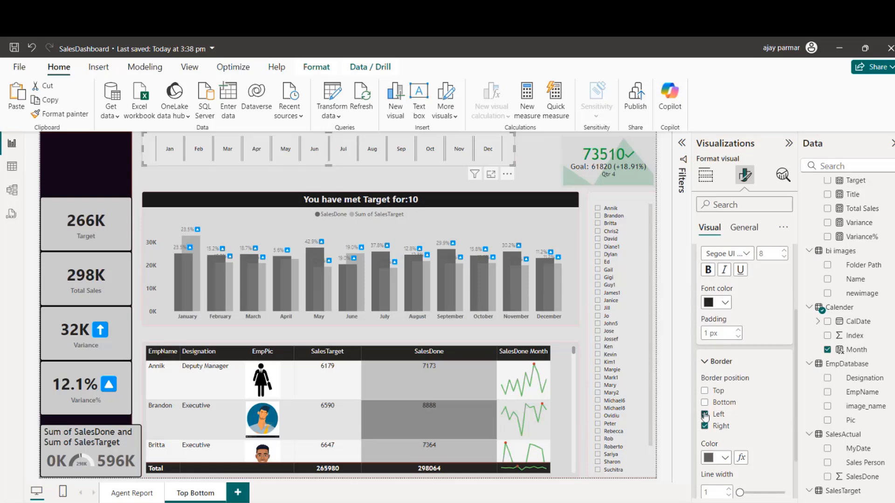
left_click(704, 415)
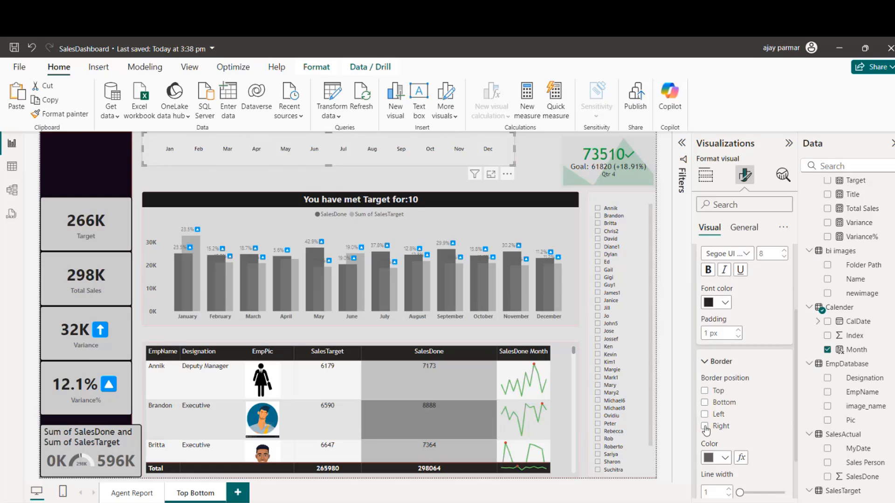
left_click(705, 416)
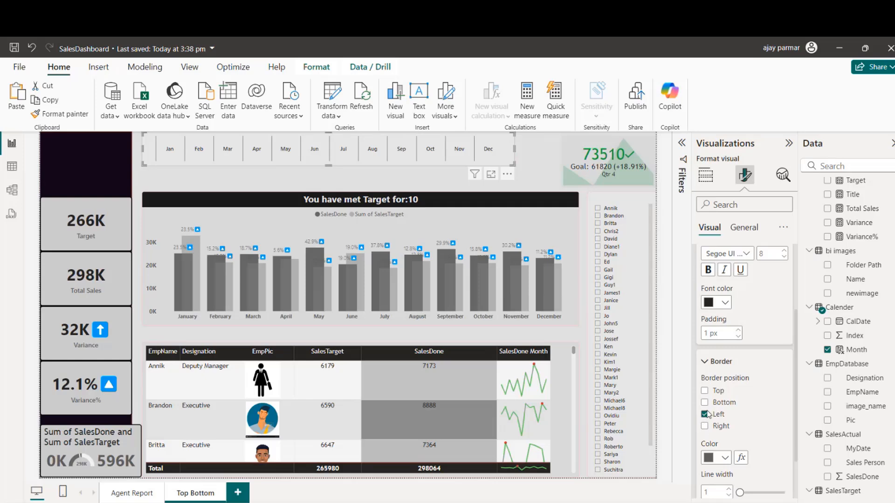
left_click(707, 415)
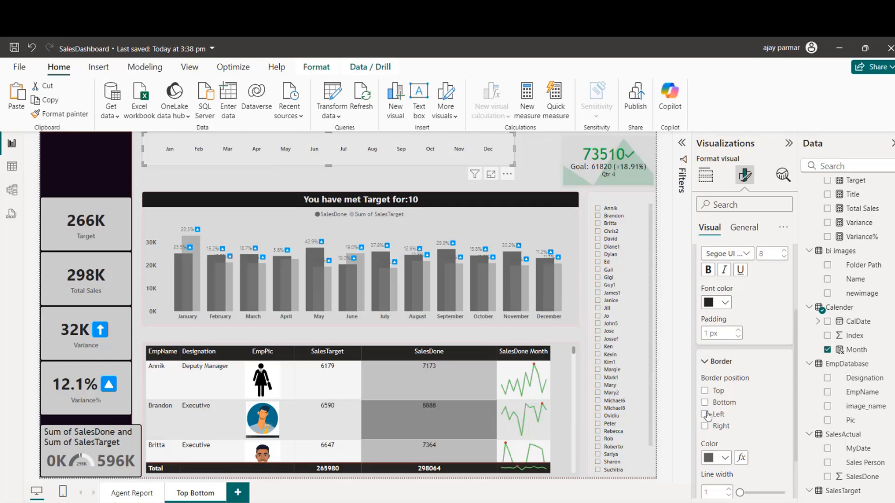
left_click(785, 250)
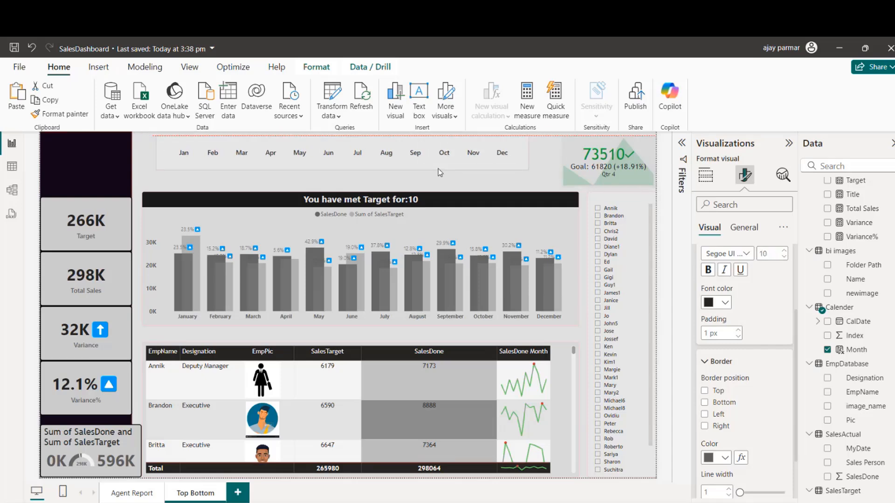
Step: Delete the monthly column chart, the employee table and the employee name slicer from the Top Bottom page
left_click(427, 213)
key("Delete")
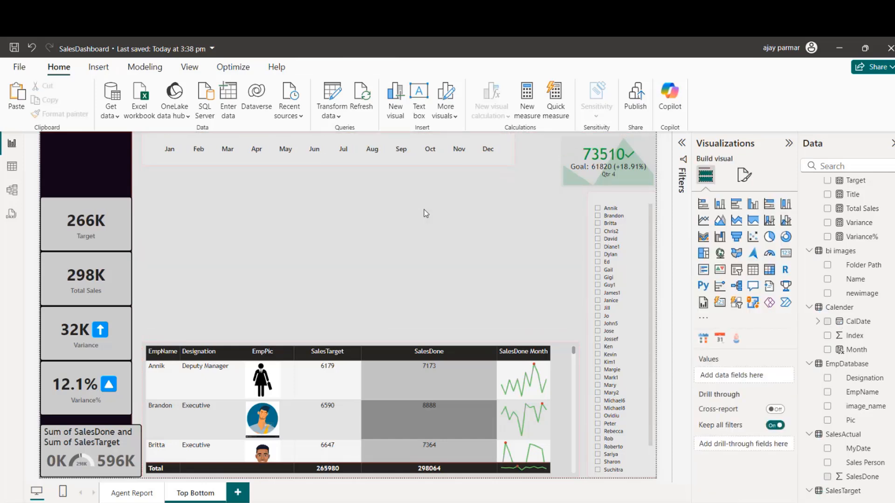
left_click(358, 344)
key("Delete")
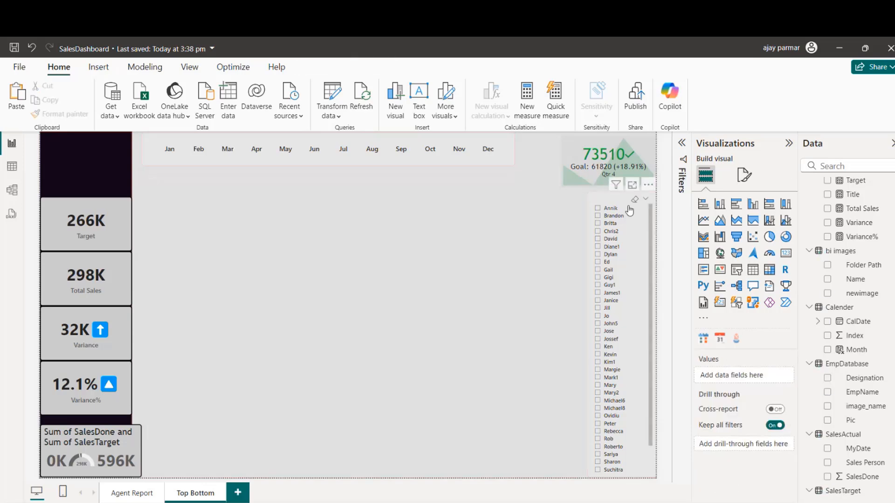
left_click(615, 196)
key("Delete")
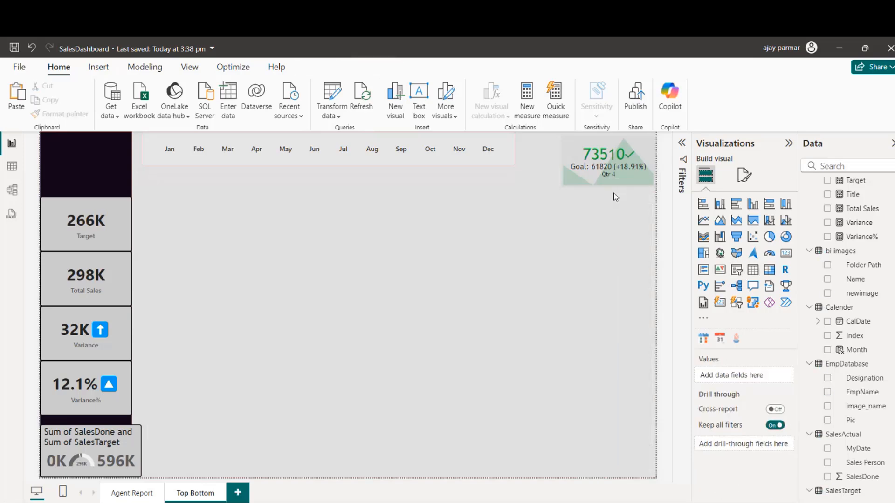
Step: Test the month slicer with Jan, Feb and Jan again, and move it closer to the quarterly goal KPI
left_click(170, 155)
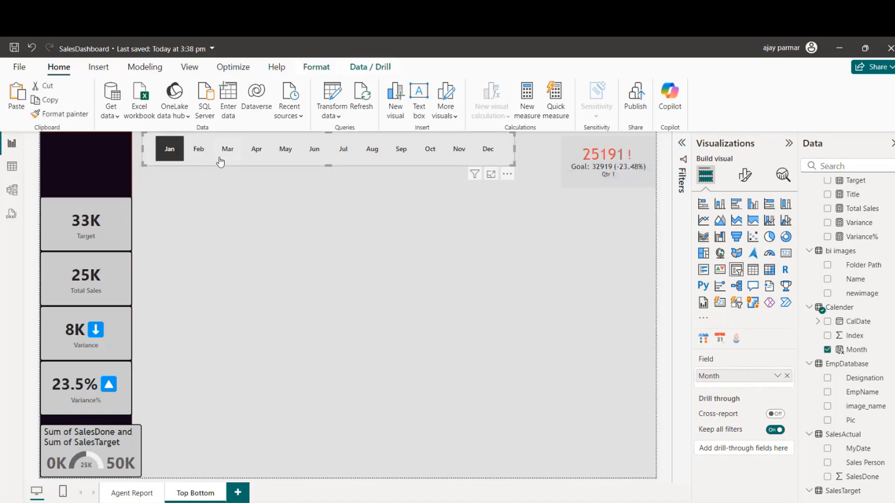
left_click(202, 152)
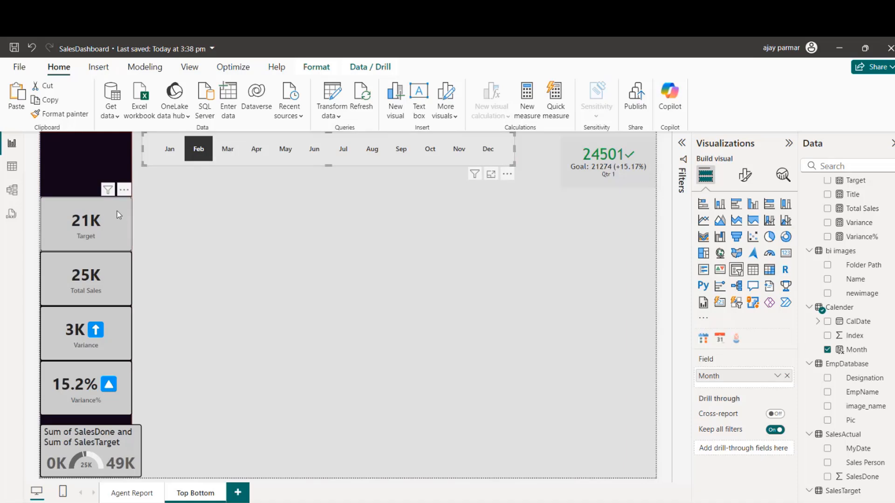
left_click(170, 149)
left_click(369, 166)
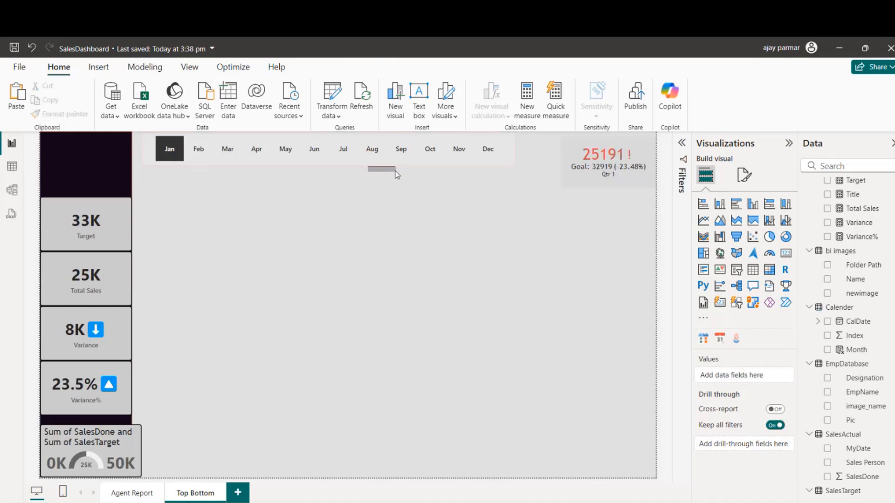
left_click_drag(386, 167, 416, 171)
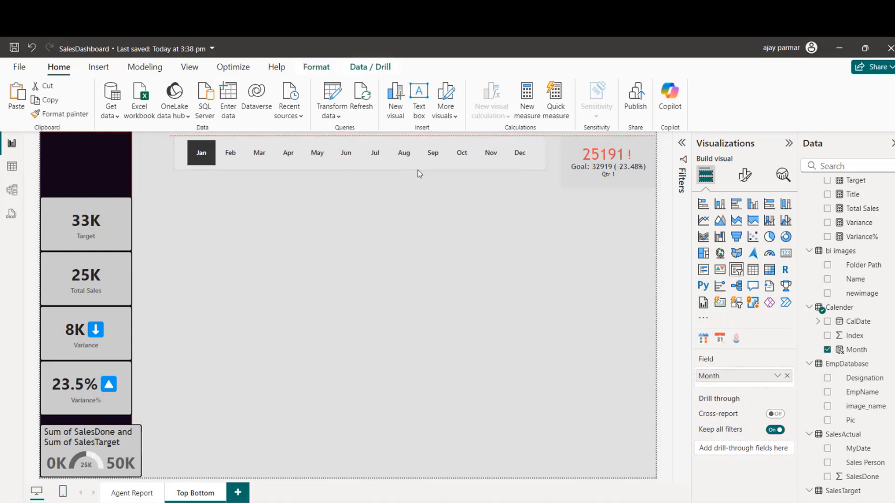
Step: Filter the page by Feb and by May, clear and reselect May, and check how the cards and KPI respond
left_click(229, 153)
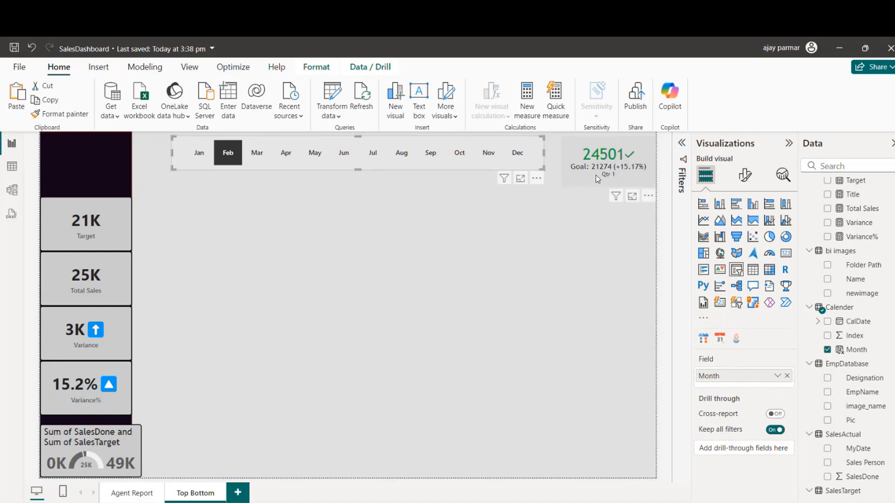
left_click(315, 154)
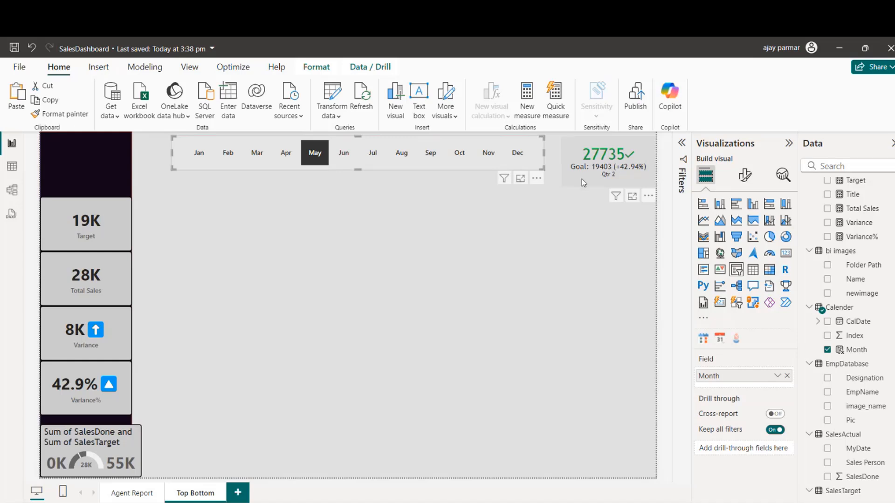
left_click(323, 162)
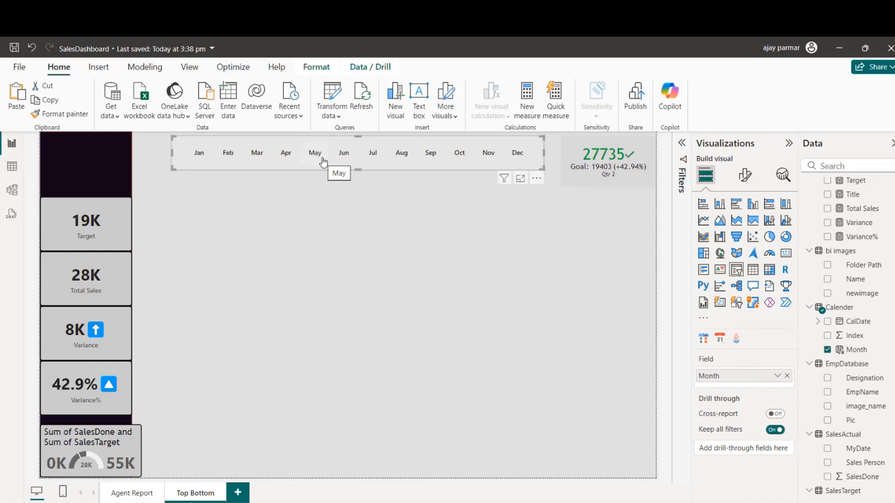
left_click(302, 157)
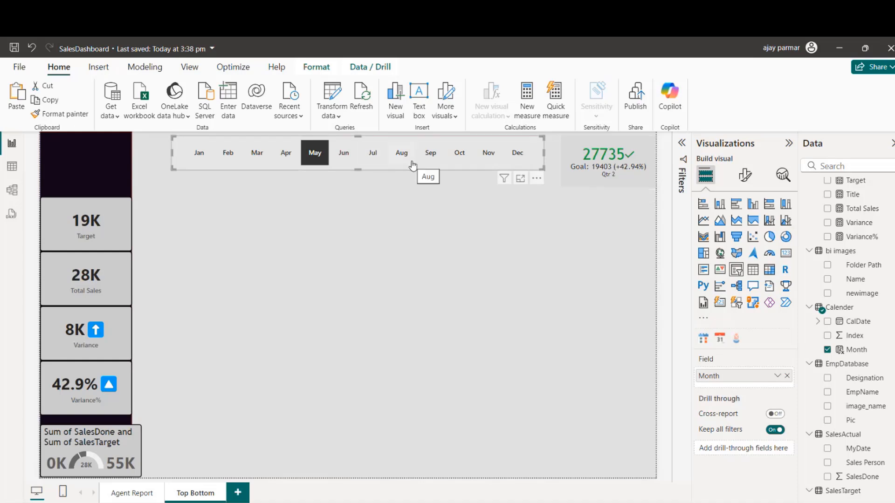
left_click(433, 212)
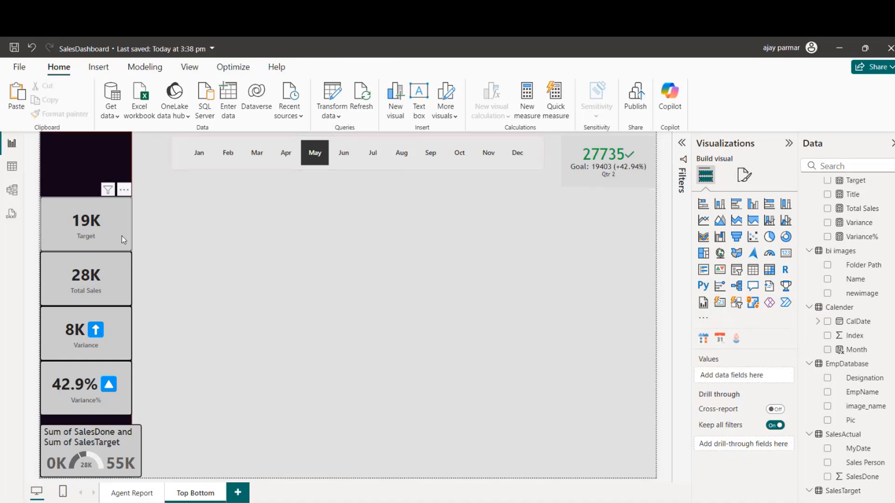
Step: Turn off the title of the SalesDone and SalesTarget gauge and narrow the gauge to the width of the cards above
left_click(137, 438)
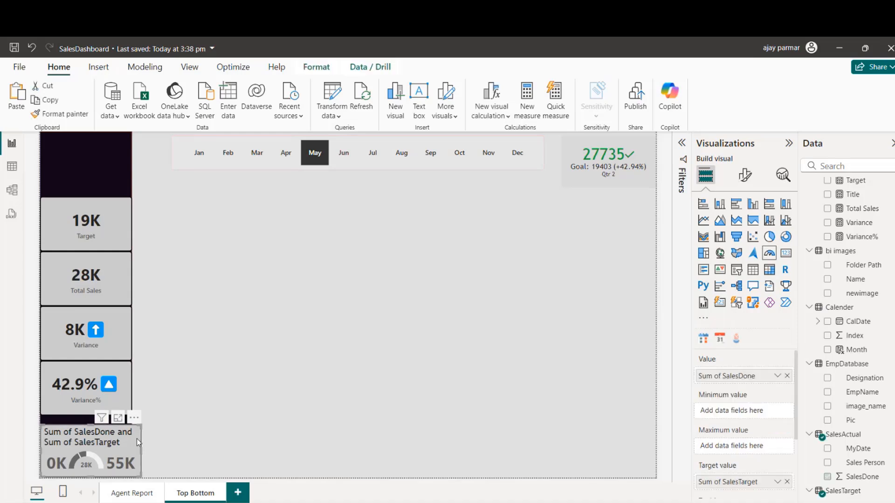
left_click(752, 180)
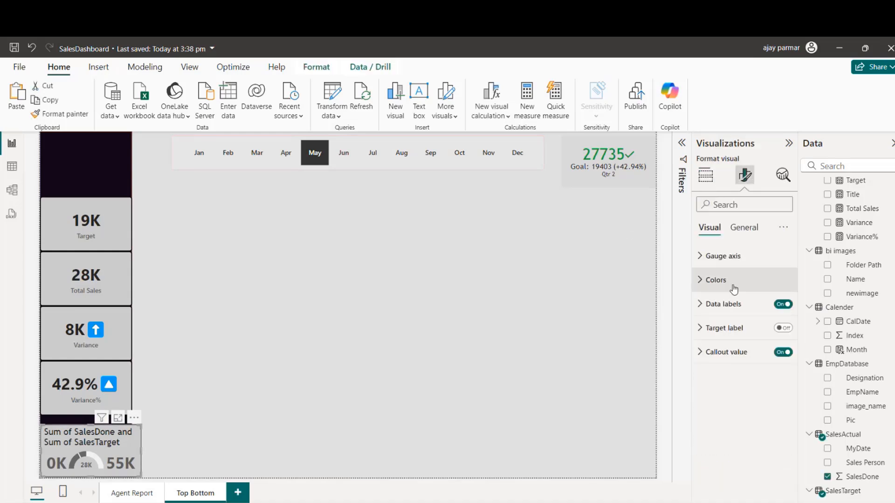
left_click(743, 235)
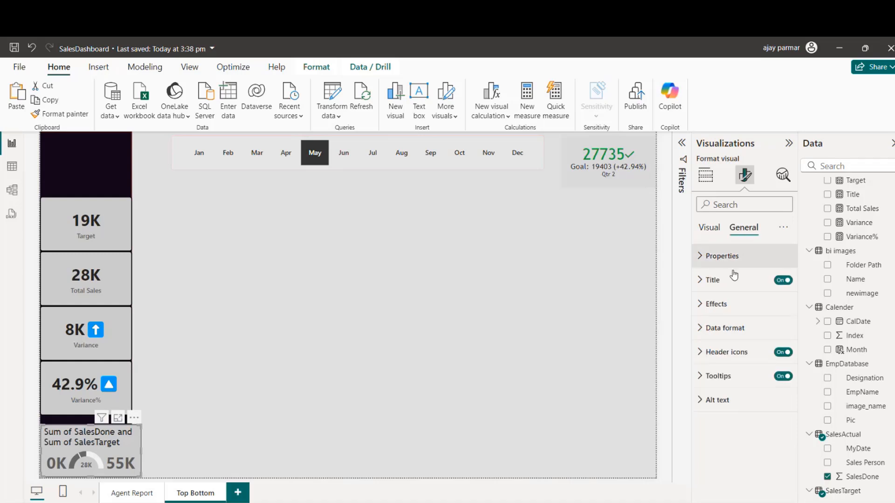
left_click(783, 280)
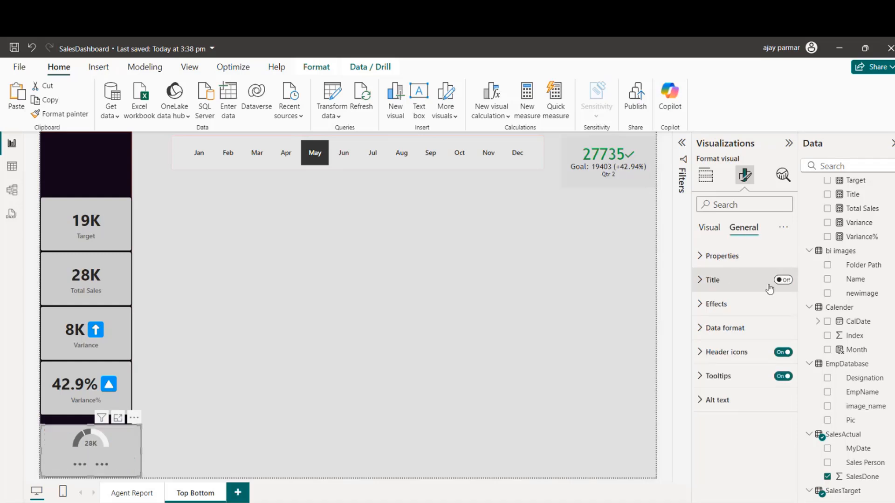
left_click(708, 232)
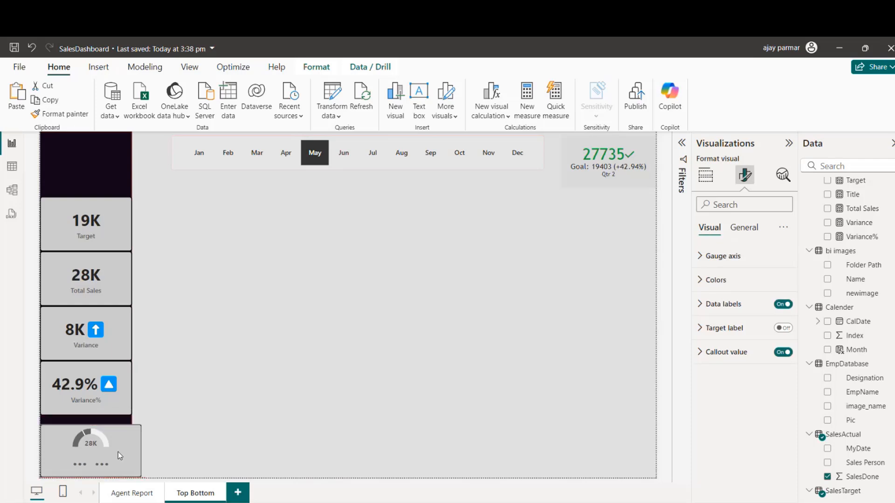
left_click_drag(138, 452, 133, 456)
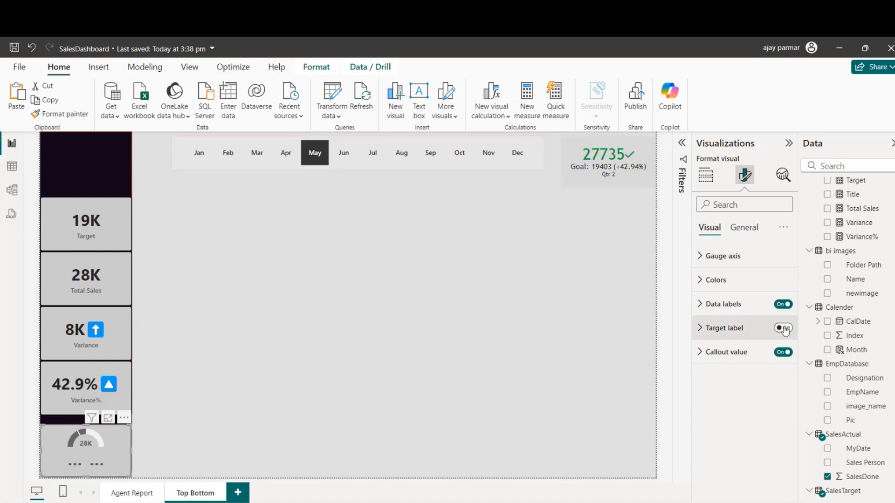
Step: Set the gauge's data label font size to 10 and move the gauge up directly beneath the Variance% card
left_click(700, 305)
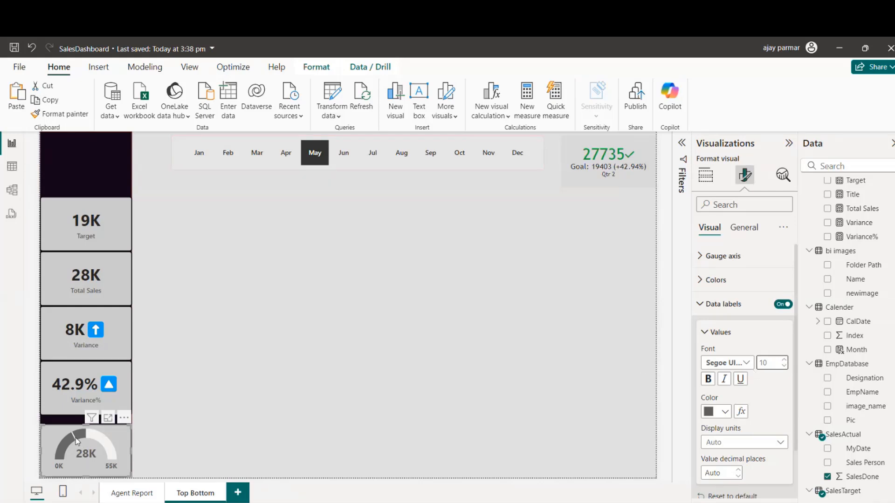
left_click(303, 427)
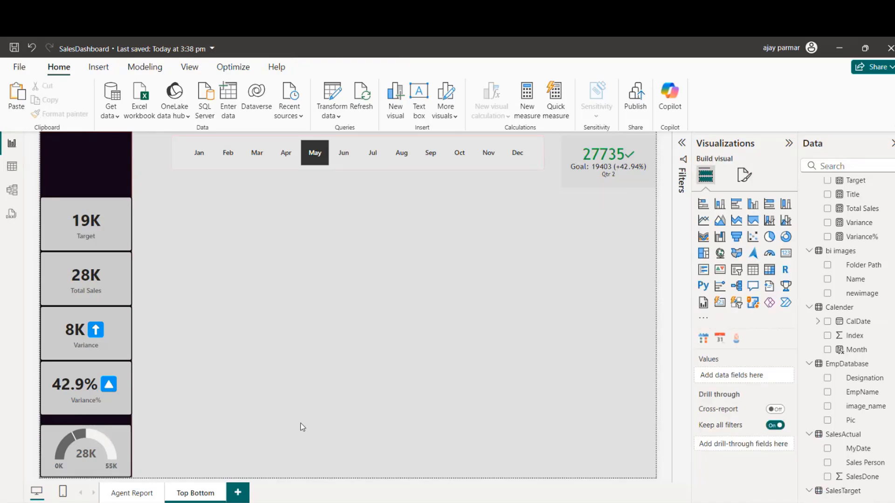
mouse_move(114, 445)
left_click_drag(119, 432, 119, 426)
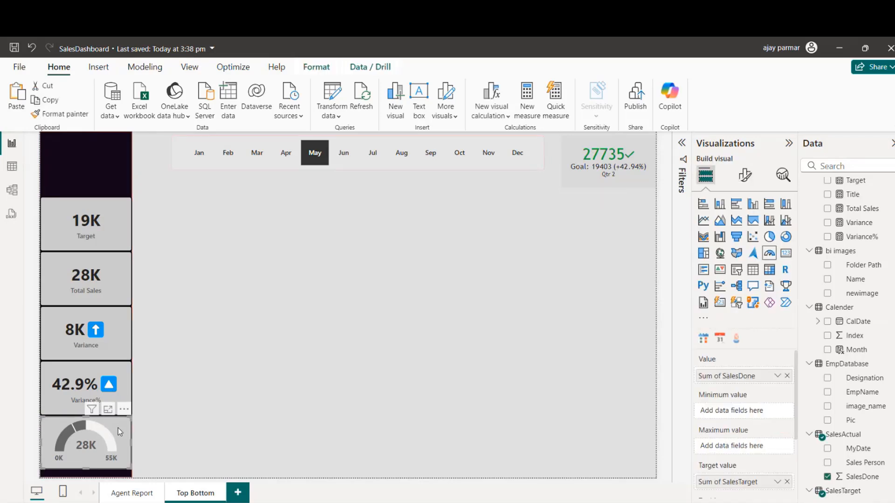
left_click(335, 319)
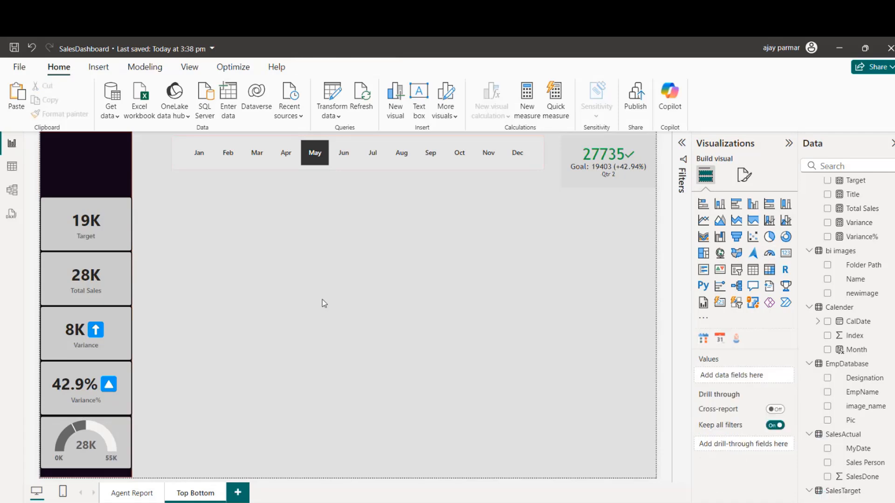
Step: Check the gauge against the month slicer using Jan, Feb and Jan again, and select the gauge
left_click(200, 156)
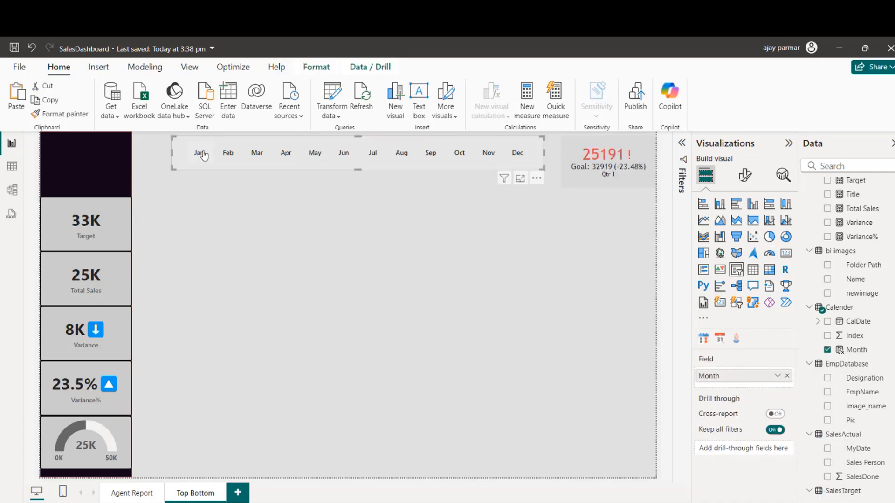
left_click(231, 156)
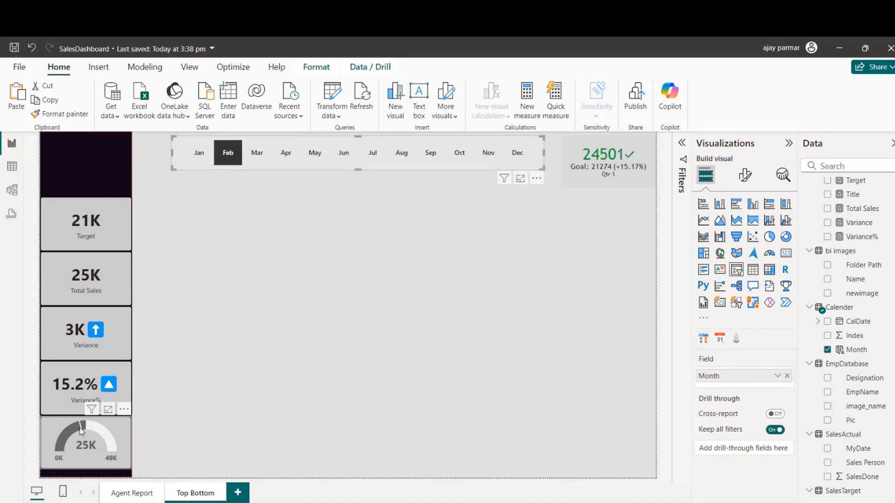
left_click(201, 164)
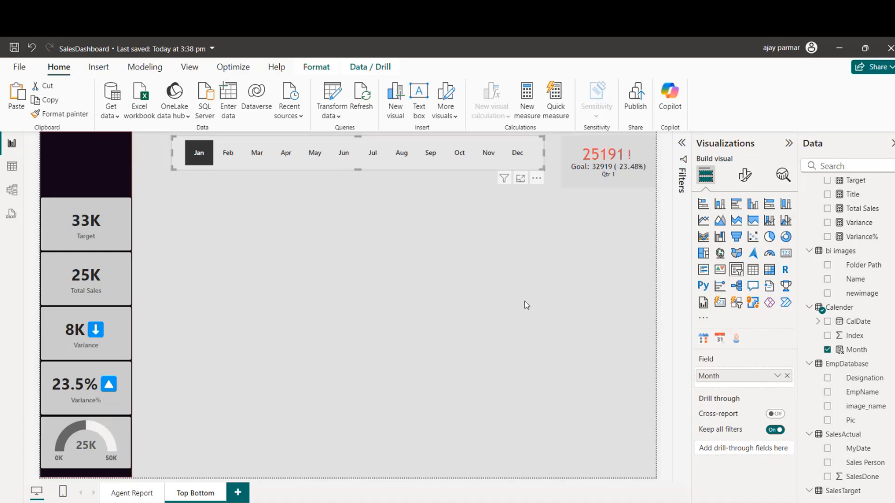
left_click(120, 436)
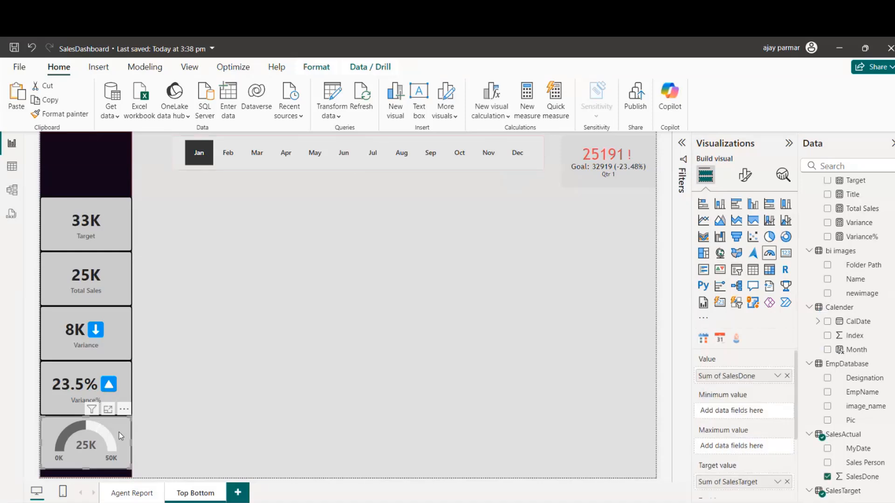
Step: Set the target color of the SalesDone and SalesTarget gauge to the green among the recent colors
left_click(745, 175)
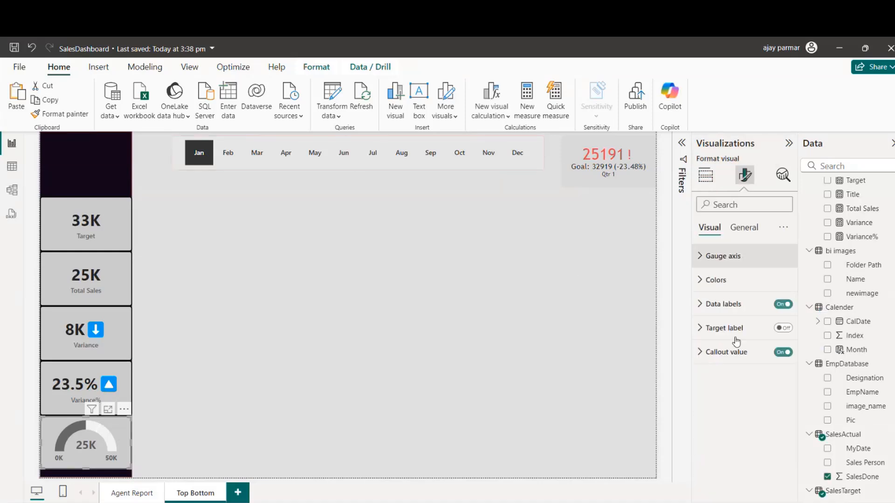
left_click(700, 331)
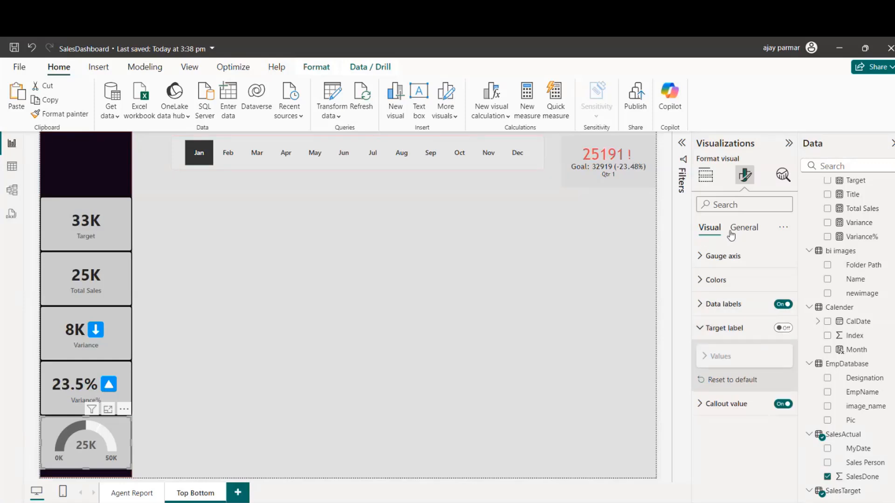
left_click(702, 258)
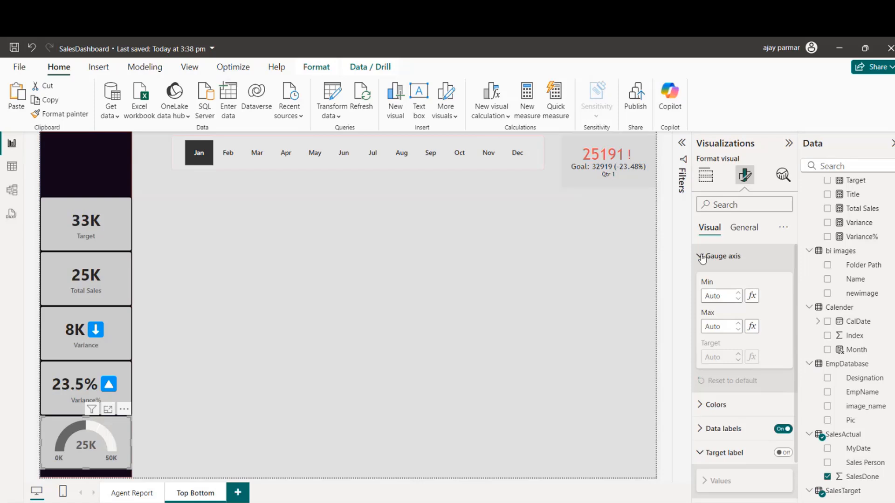
left_click(703, 257)
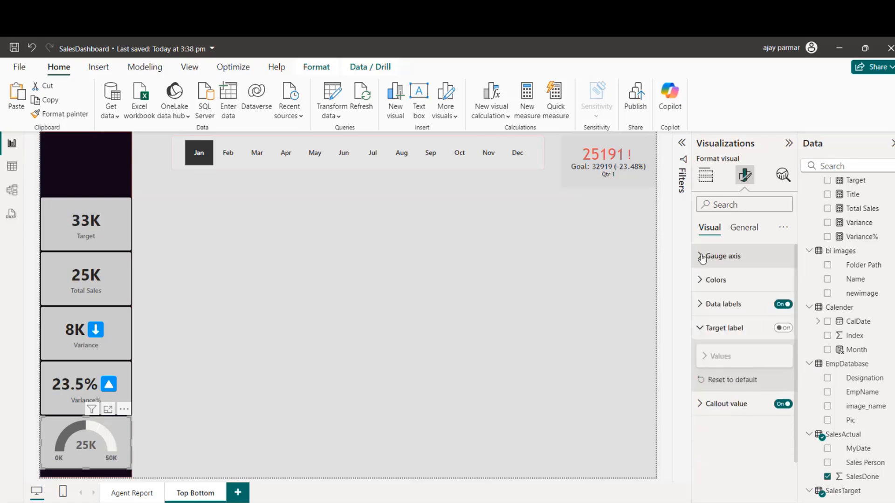
left_click(702, 282)
left_click(726, 355)
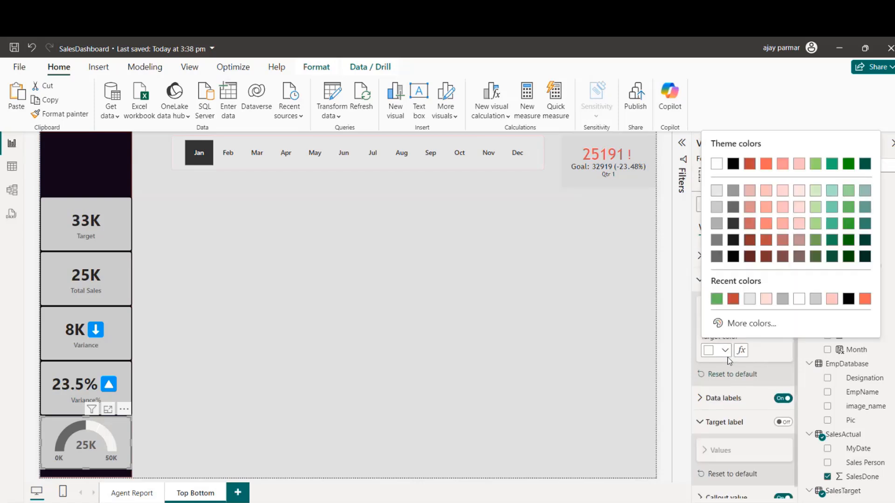
left_click(716, 299)
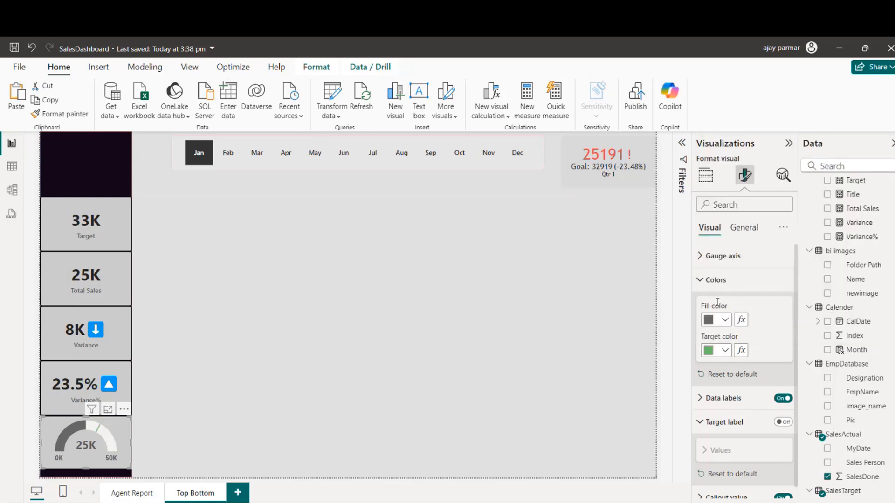
Step: Filter the page by Feb to check the target marker and stretch the gauge down to the page's lower edge
left_click(228, 153)
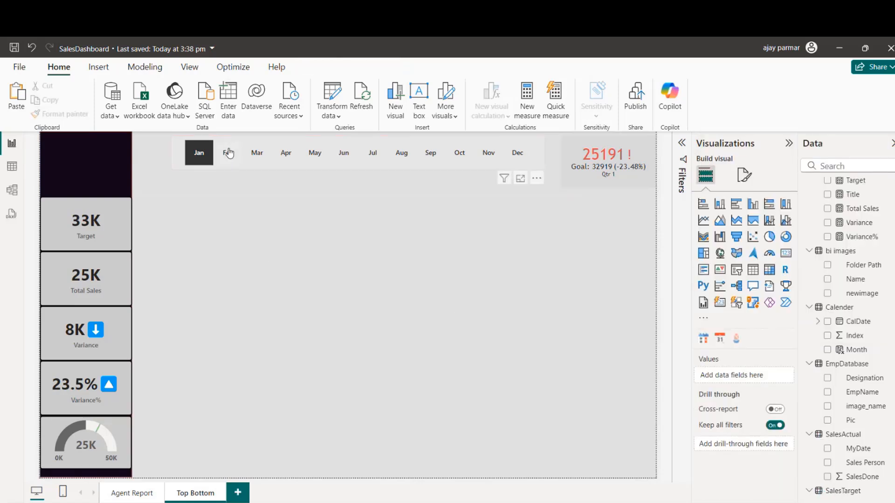
left_click(228, 152)
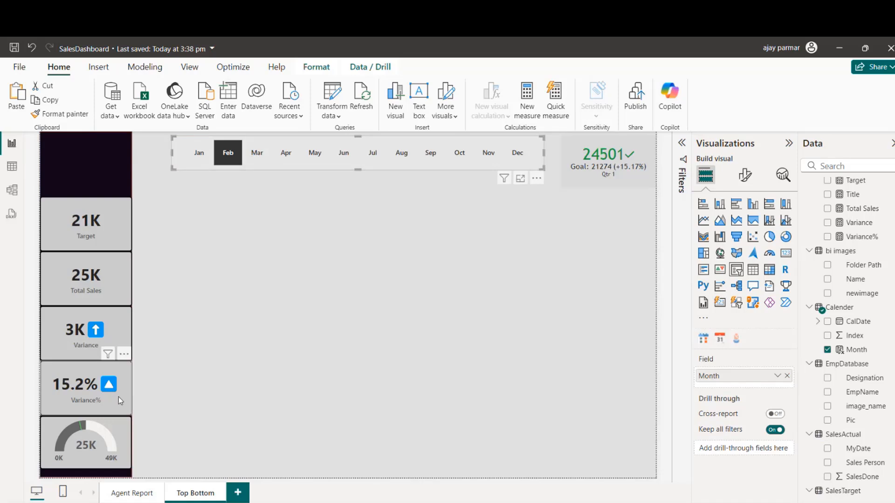
left_click(116, 427)
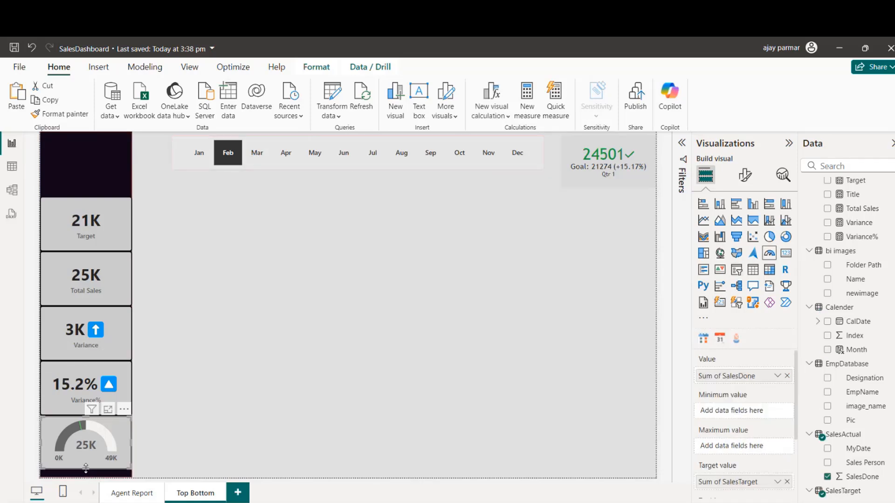
left_click_drag(86, 468, 86, 474)
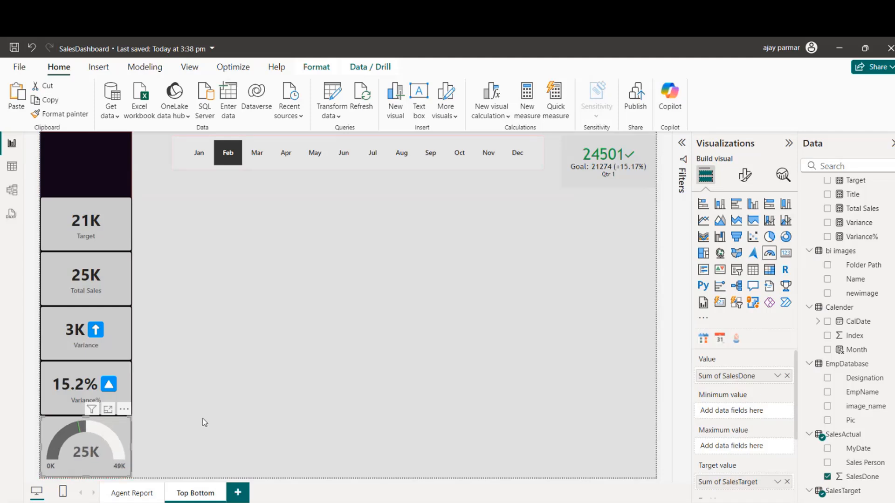
Step: Filter the page by Jan again and check the target marker on the enlarged gauge
left_click(193, 164)
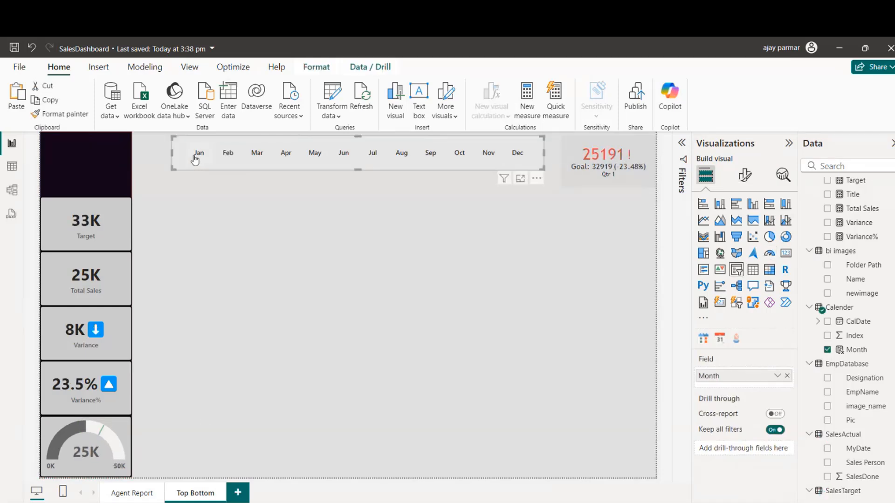
left_click(195, 160)
left_click(262, 211)
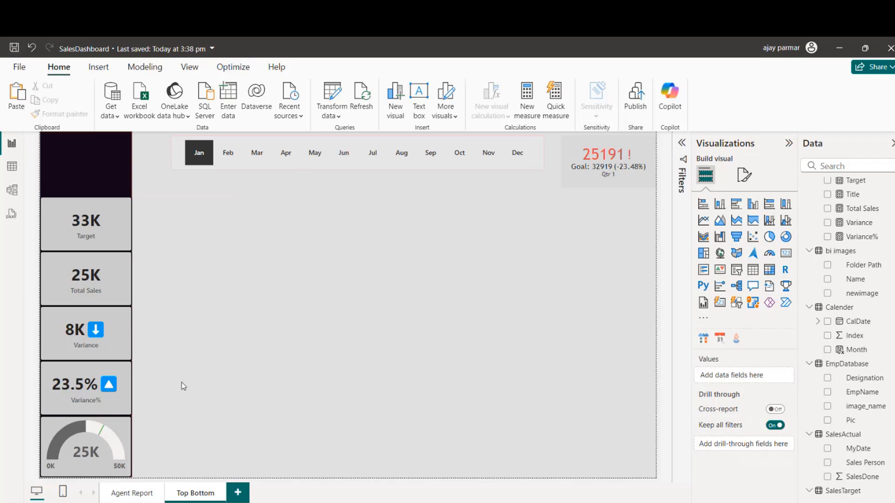
Step: Open conditional formatting for the gauge's fill color and switch the format style to Rules
left_click(127, 426)
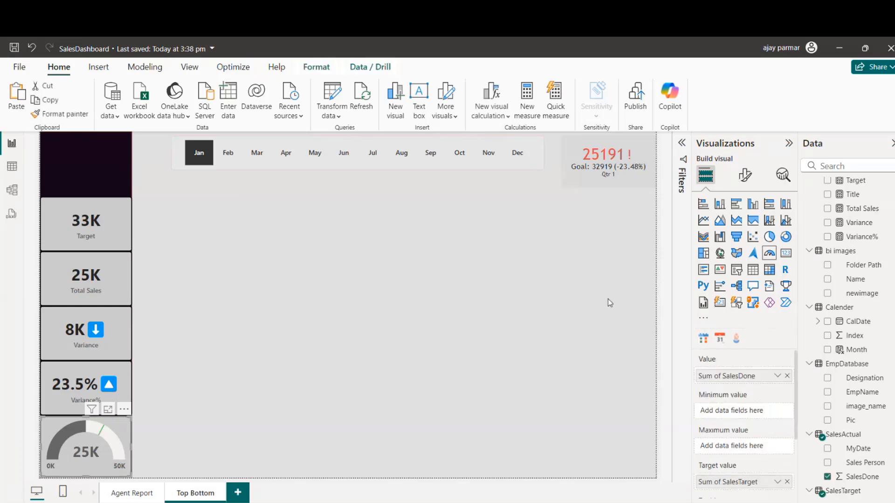
left_click(744, 176)
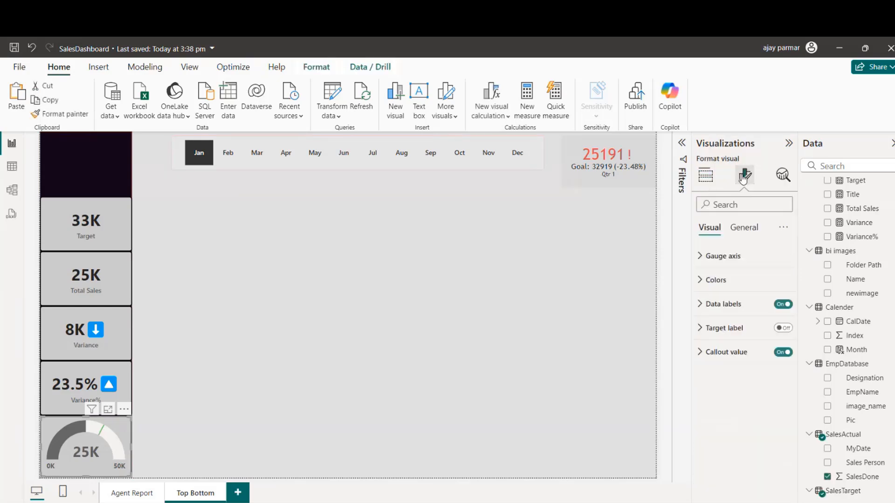
left_click(700, 281)
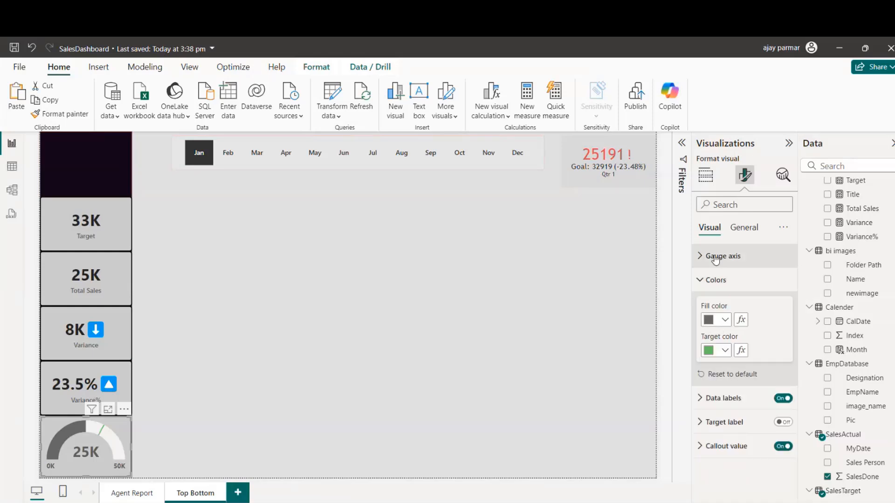
left_click(701, 257)
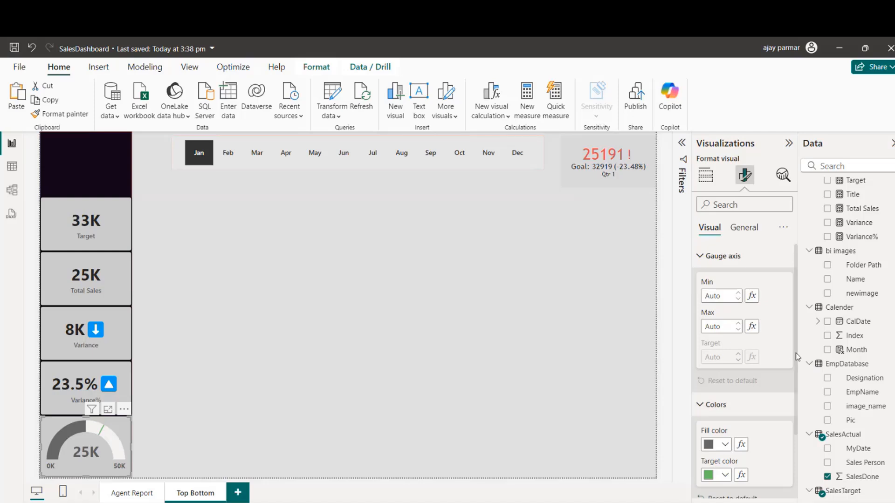
left_click_drag(796, 357, 797, 422)
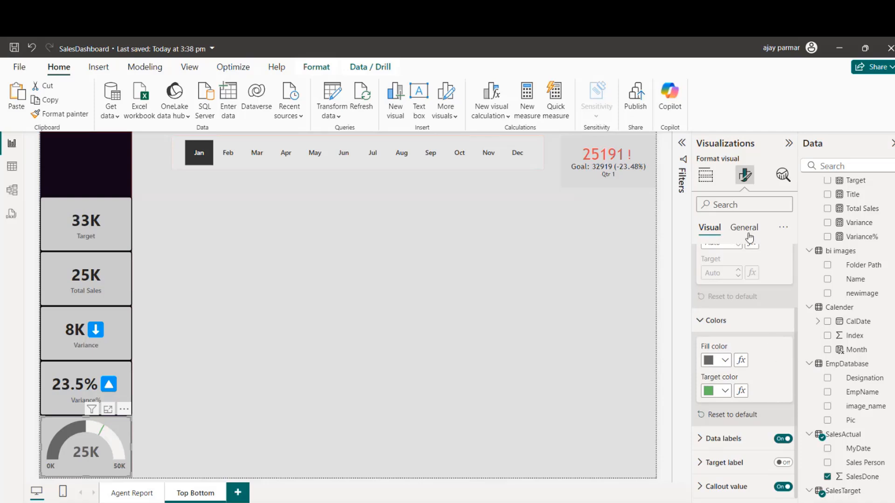
left_click(741, 362)
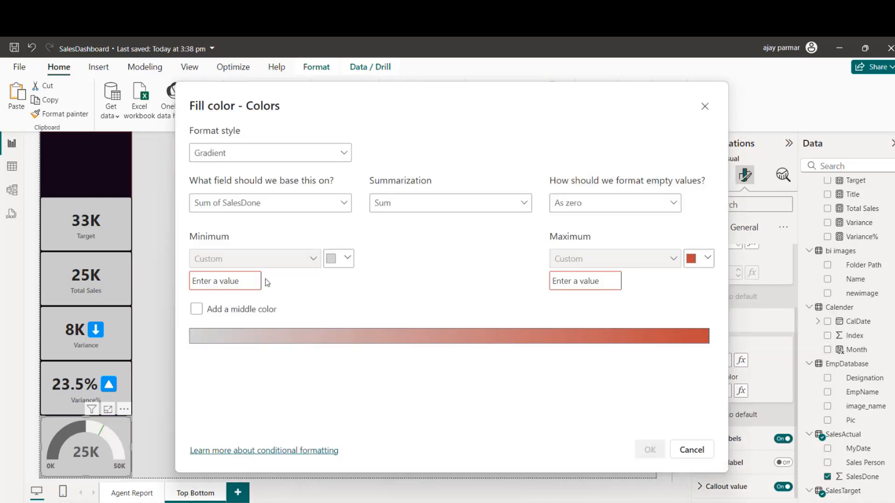
left_click(266, 153)
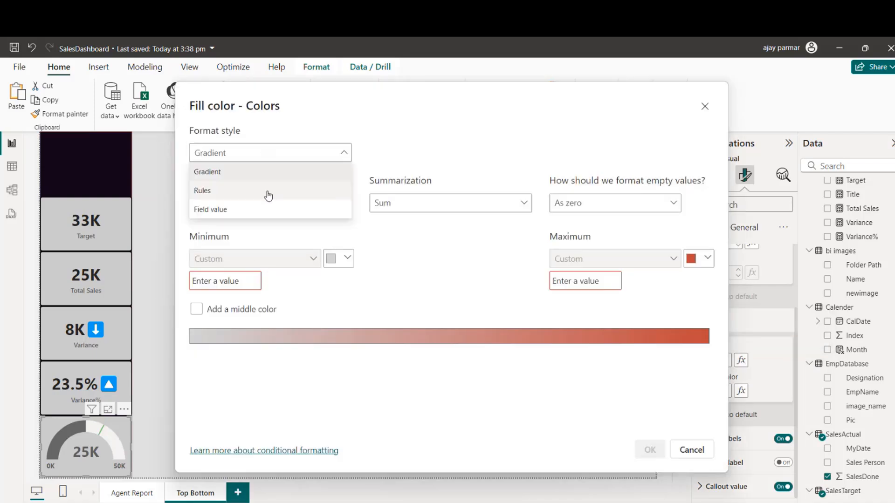
left_click(260, 192)
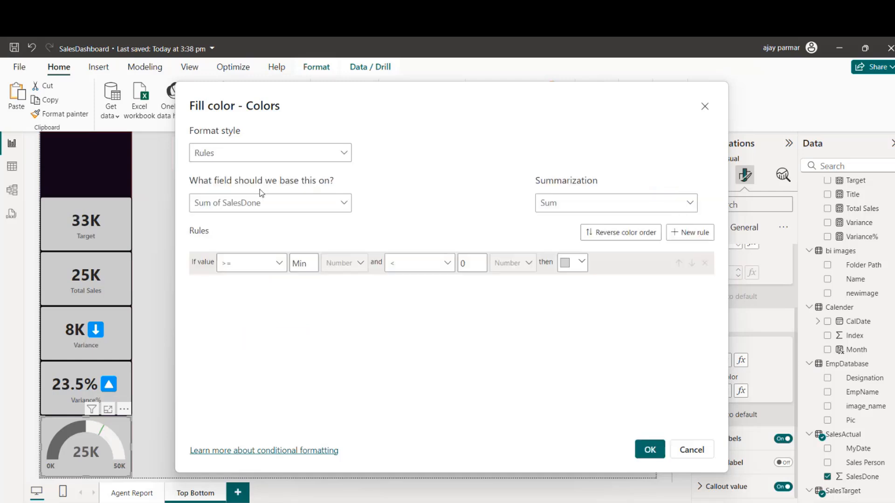
Step: Try a fill color rule for Sum of SalesDone values greater than 25000 and less than or equal to 30000
left_click(314, 263)
left_click(449, 264)
left_click(417, 304)
left_click(475, 264)
type("2")
key("BackSpace")
key("BackSpace")
type("30000")
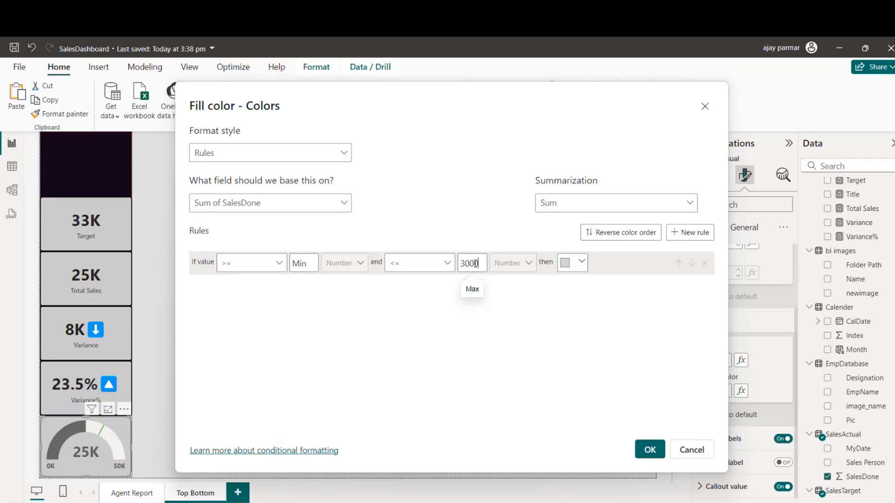
left_click(274, 262)
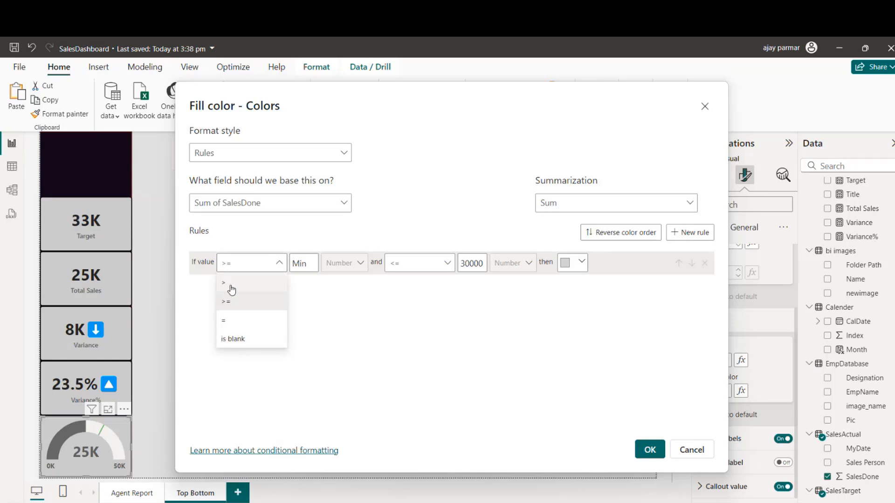
left_click(232, 283)
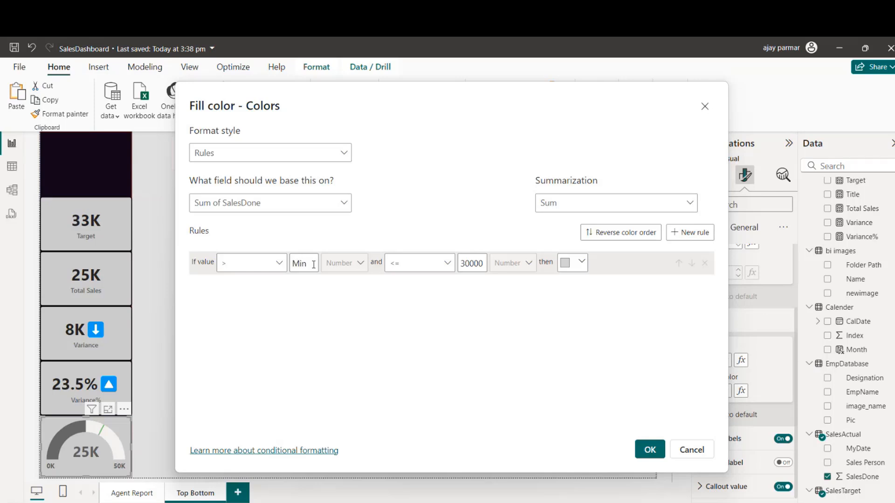
type("25000")
left_click(313, 265)
Step: Try the Field value format style, view the fields it can be based on, and cancel the fill color formatting
left_click(272, 158)
left_click(210, 210)
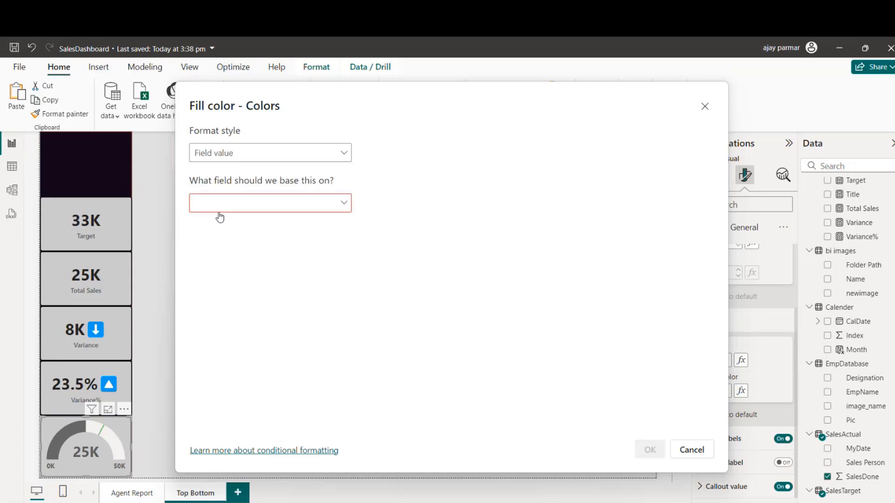
left_click(253, 206)
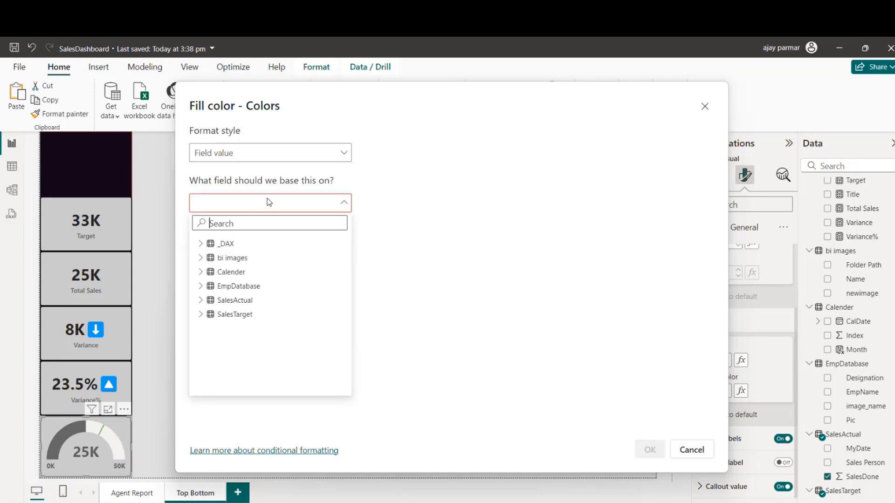
left_click(692, 452)
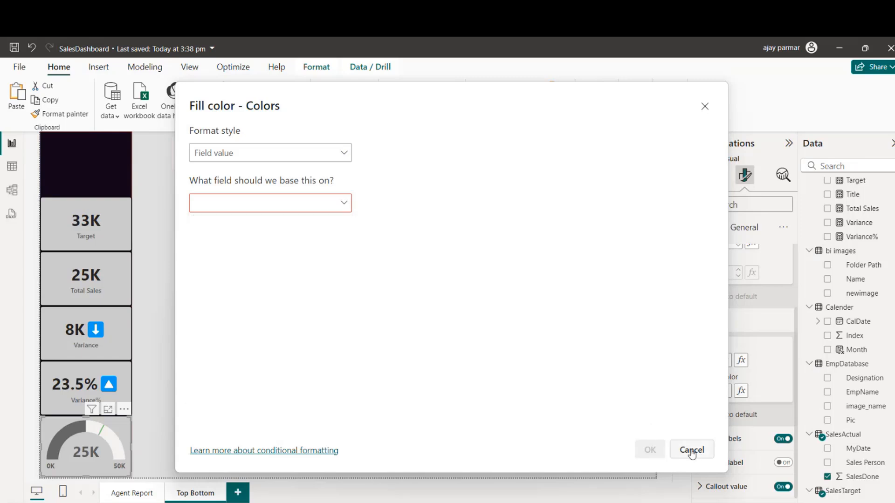
left_click(691, 452)
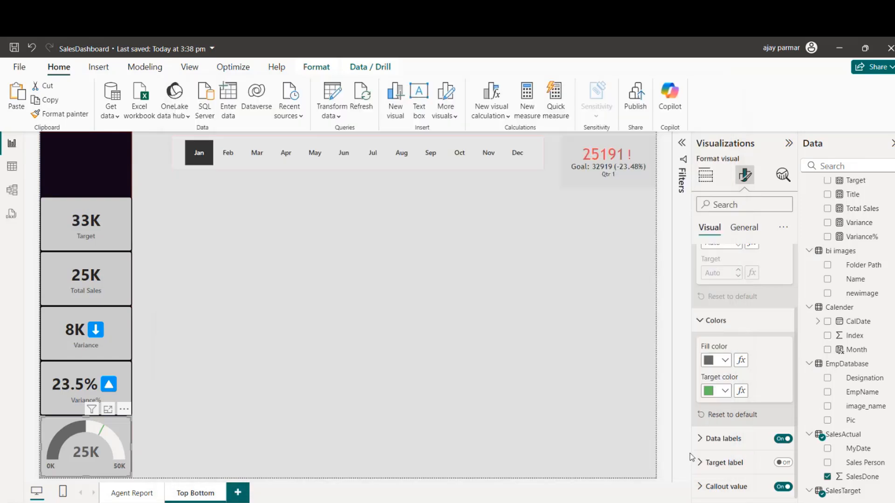
Step: Deselect the gauge, start a manually entered data table and name it Top_table
left_click(434, 322)
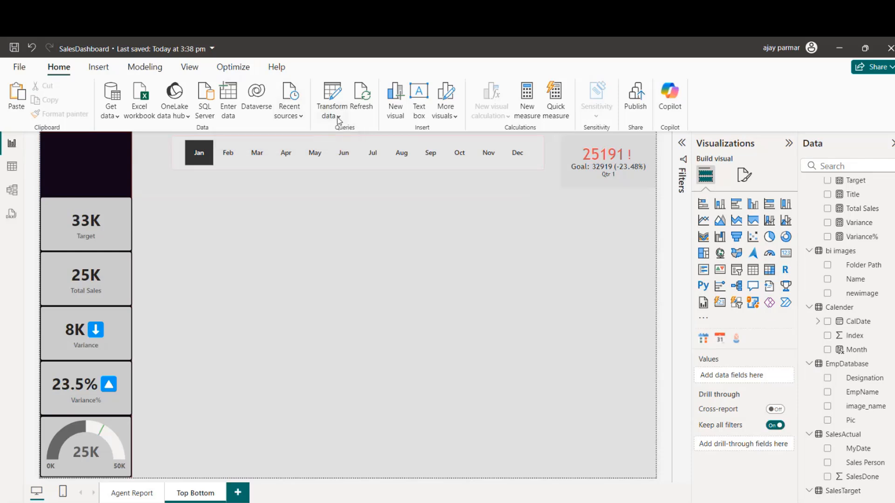
left_click(231, 102)
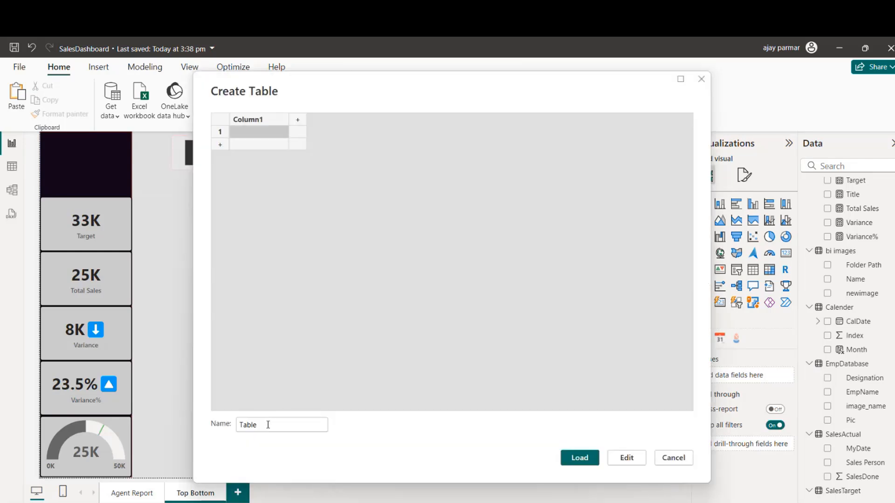
double_click(268, 425)
type("to")
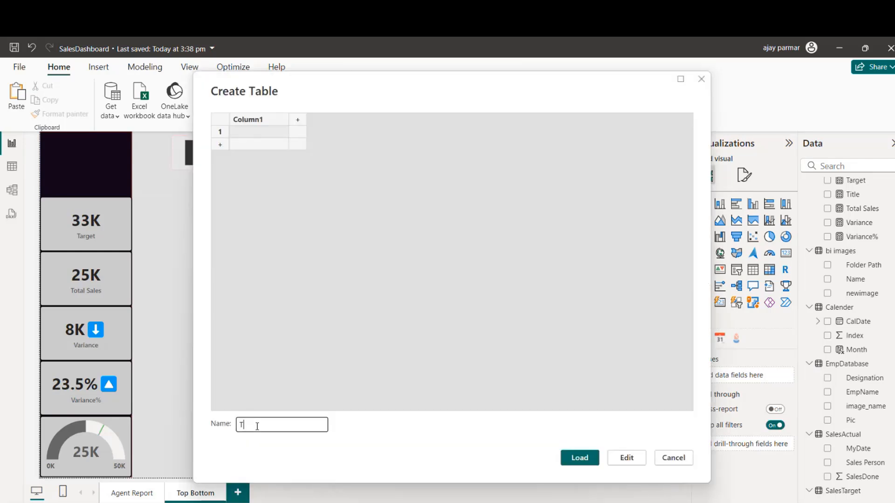
type("op_table")
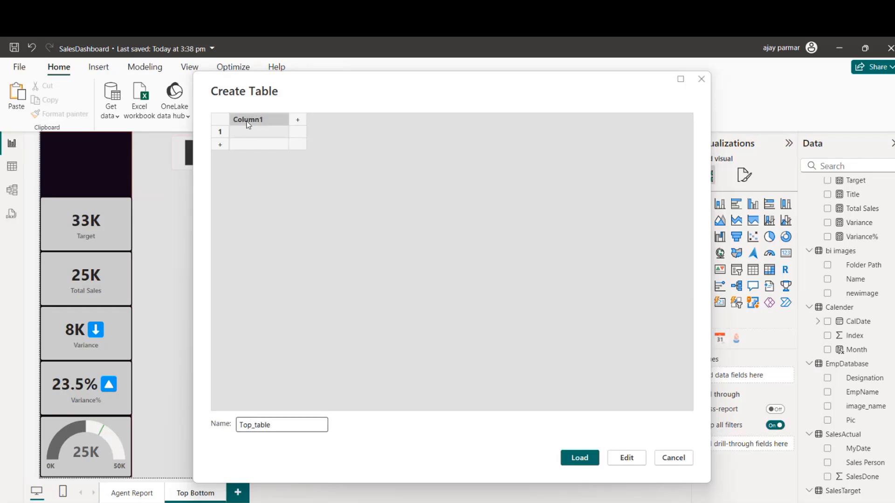
Step: Rename the first column of the new table to Top and select its first cell
left_click(252, 123)
type("Top")
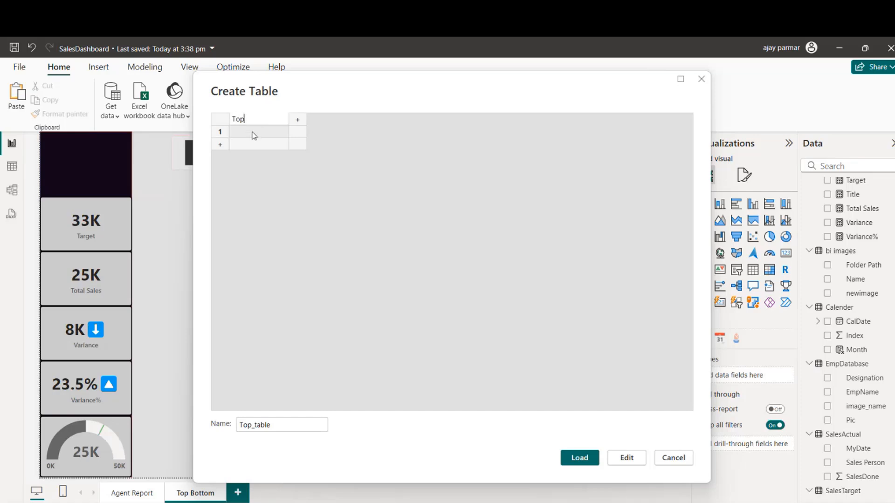
left_click(254, 134)
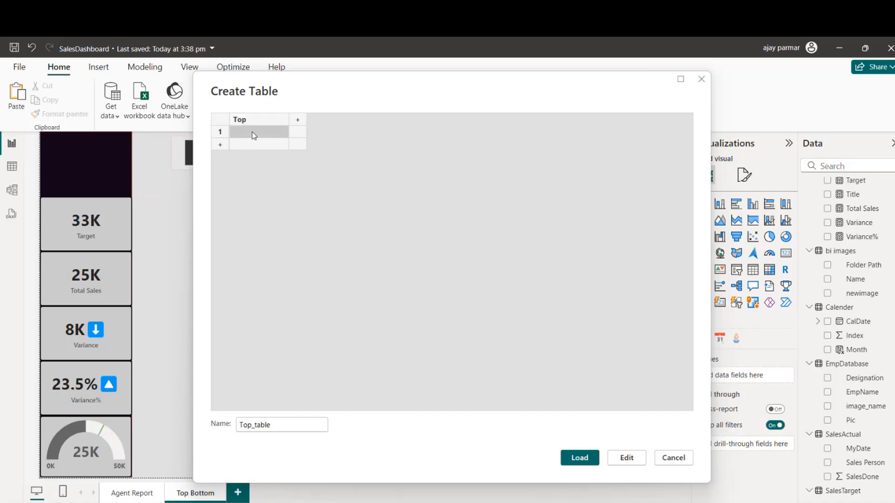
Step: Enter Top5 and Top10 as the two rows of the Top column and load Top_table into the model
type("Top5")
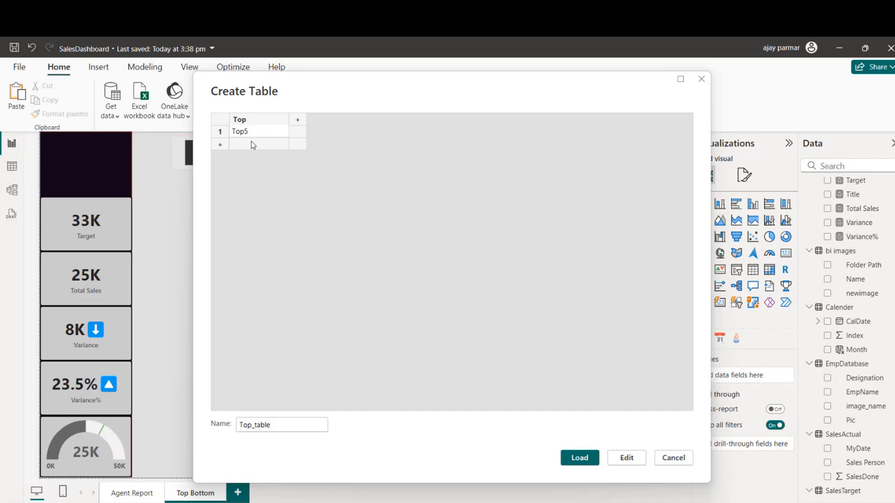
left_click(251, 142)
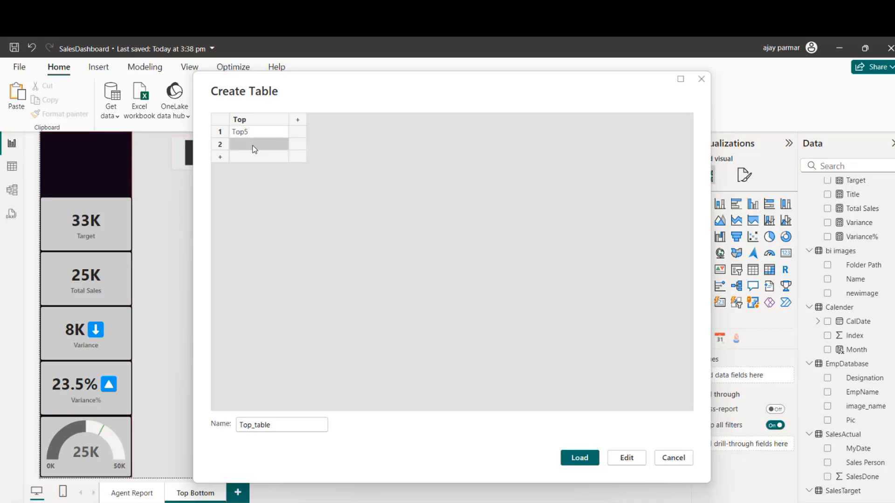
left_click(254, 145)
type("Top10")
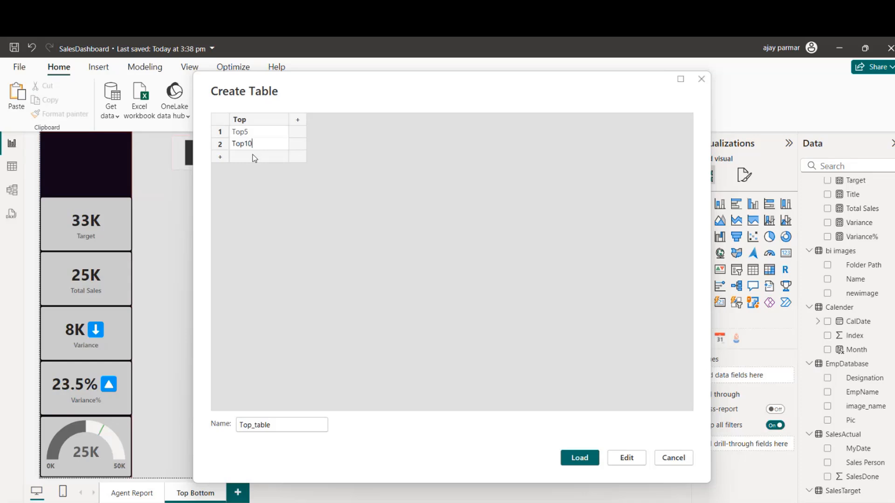
left_click(254, 156)
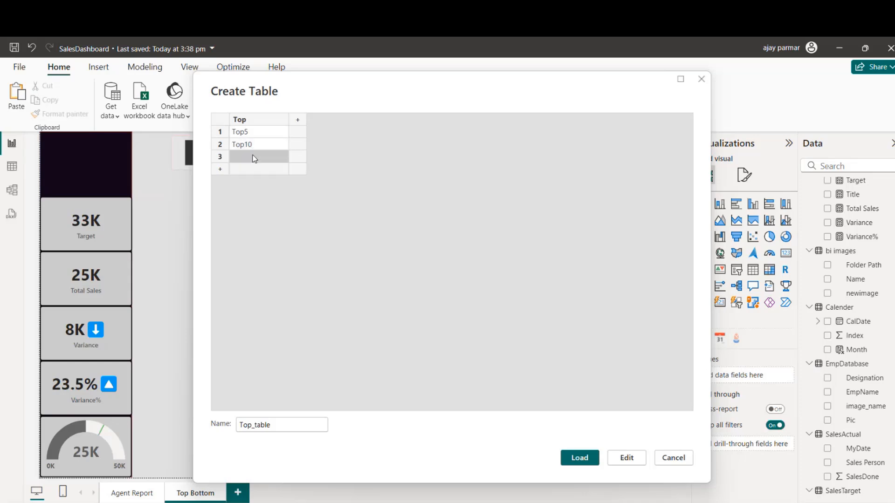
left_click(580, 458)
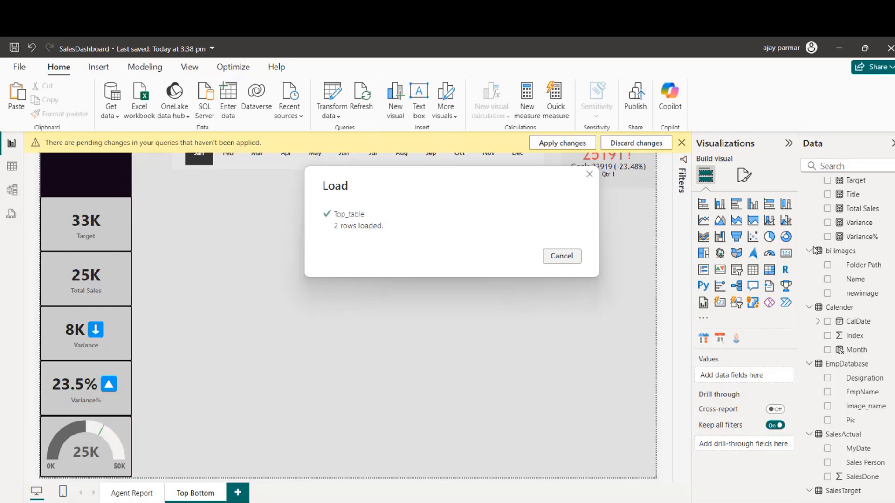
Step: Collapse the bi images, EmpDatabase and SalesActual tables and add the Top field from Top_table to the page as a slicer
left_click(810, 251)
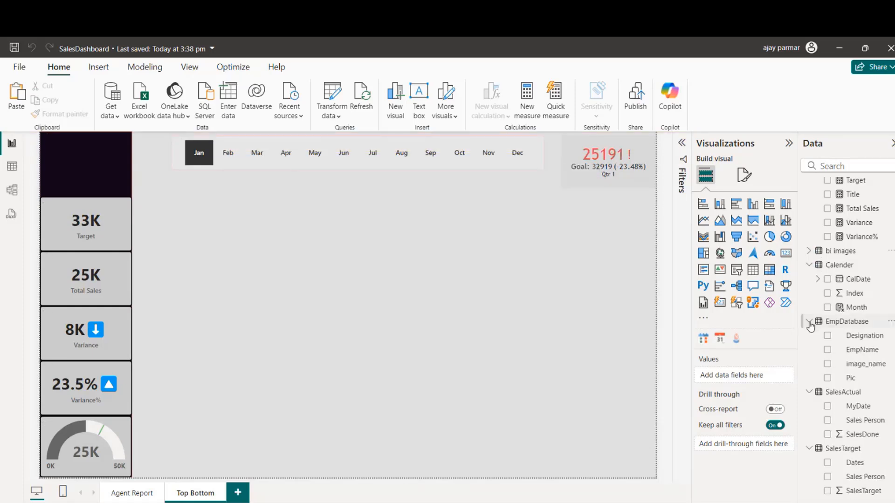
left_click(809, 321)
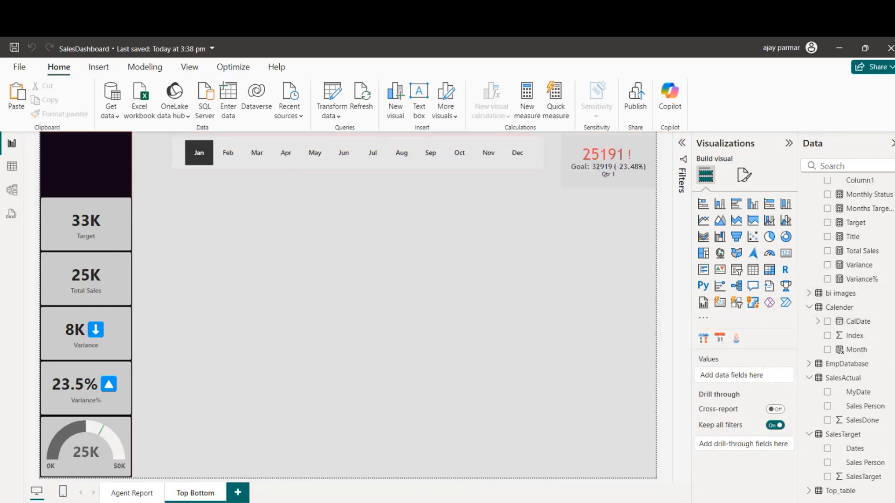
left_click(810, 378)
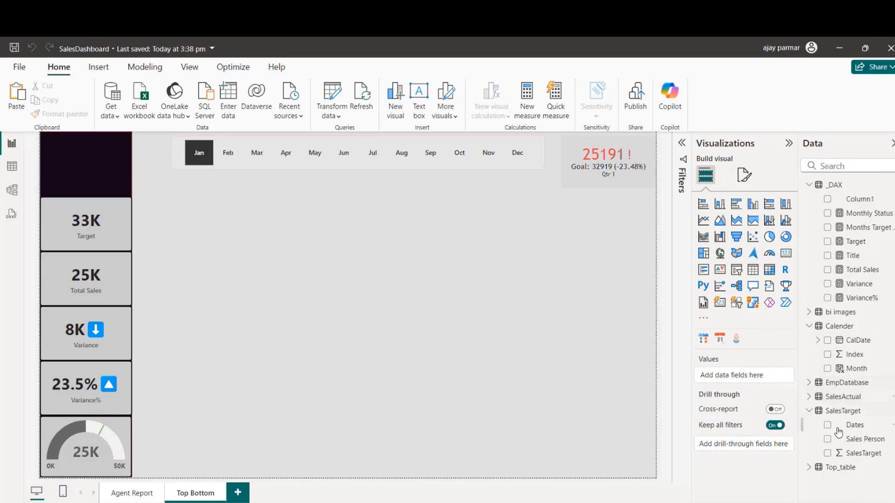
left_click(810, 468)
left_click_drag(852, 483, 287, 249)
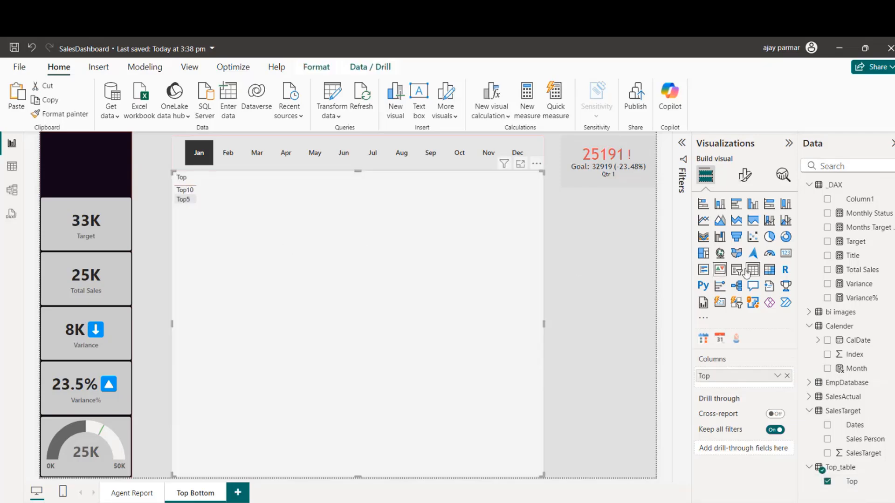
left_click(736, 269)
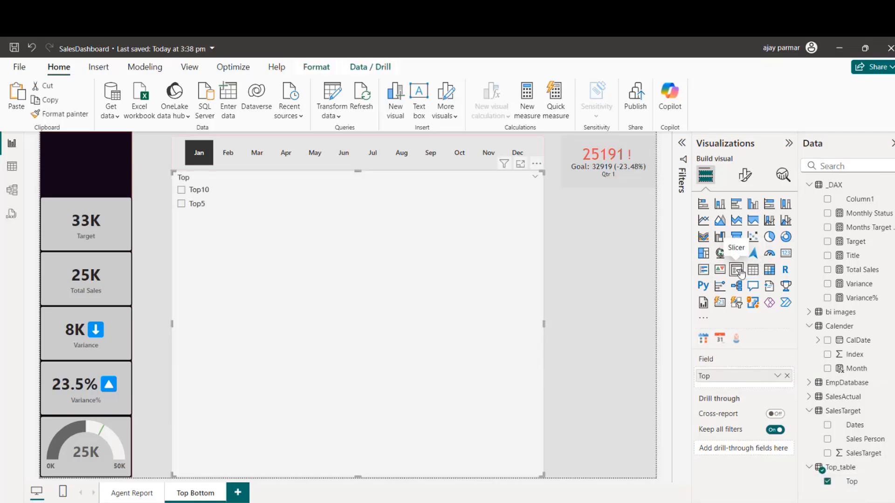
Step: Reduce the Top slicer's height and width and place it just below the month slicer, aligned with its starting edge
left_click_drag(359, 477, 342, 226)
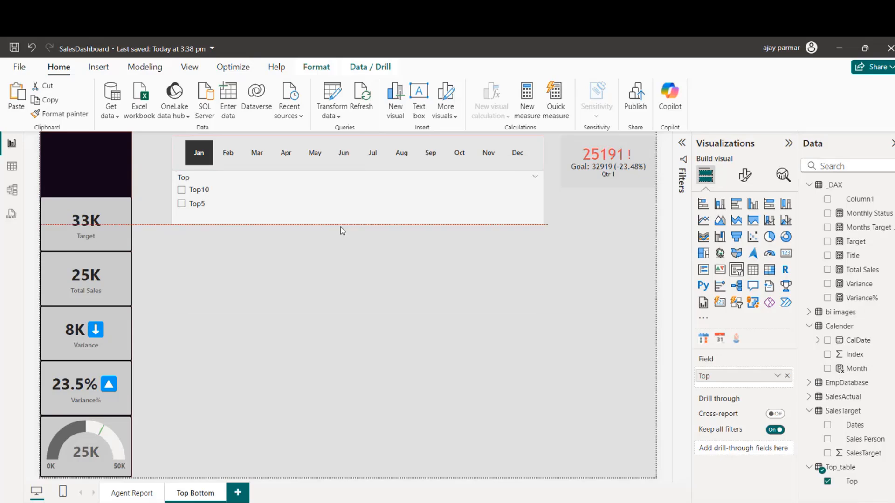
left_click_drag(464, 204, 460, 232)
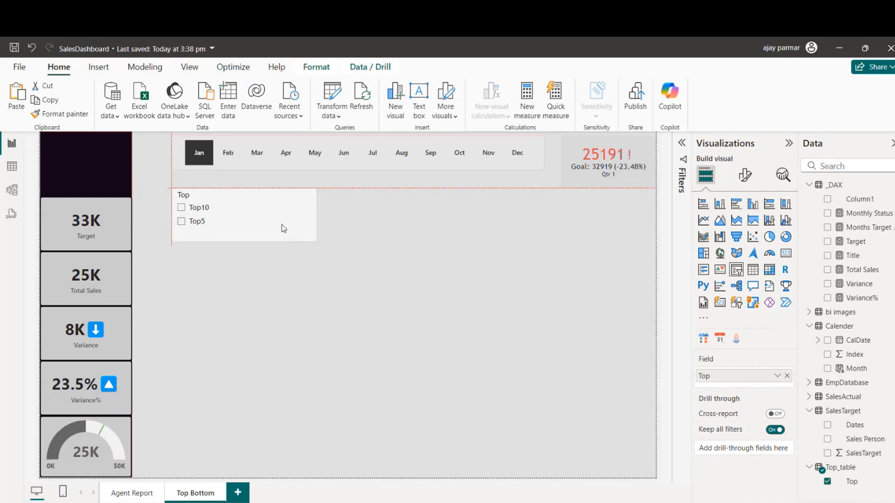
left_click_drag(284, 228, 281, 227)
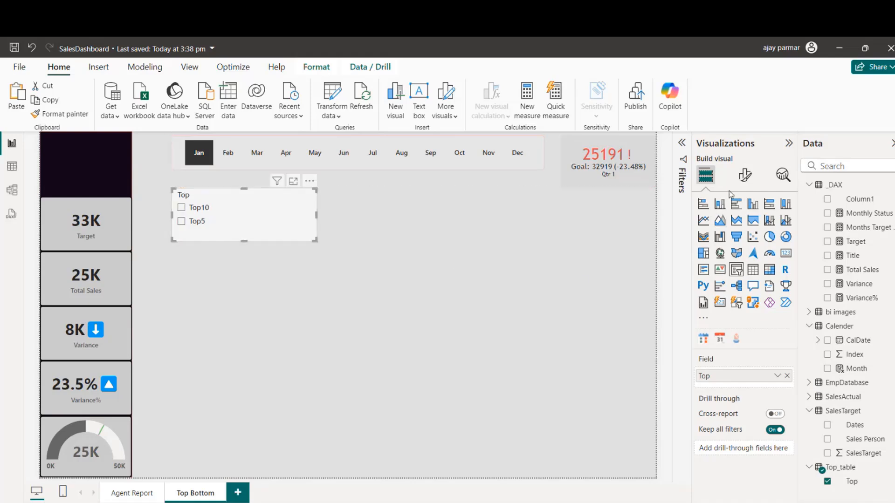
Step: Set the Top slicer's style to Tile and reduce its height to fit a single row of tiles
left_click(747, 179)
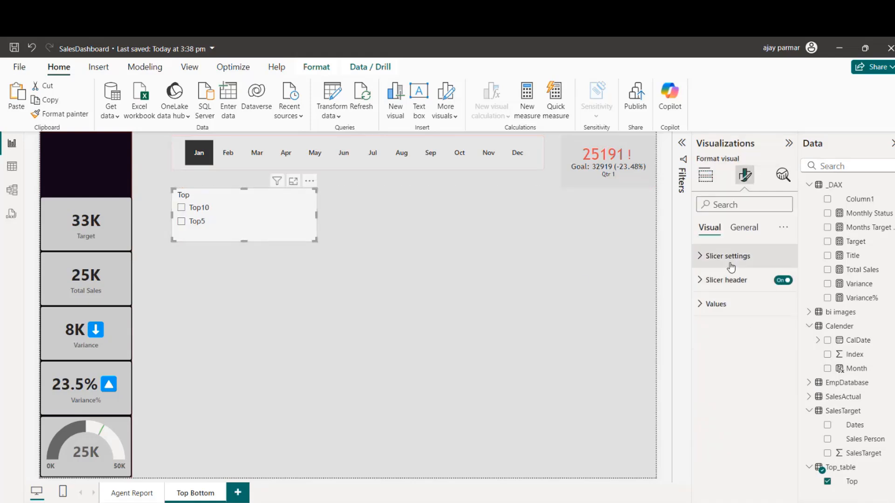
left_click(735, 258)
left_click(744, 316)
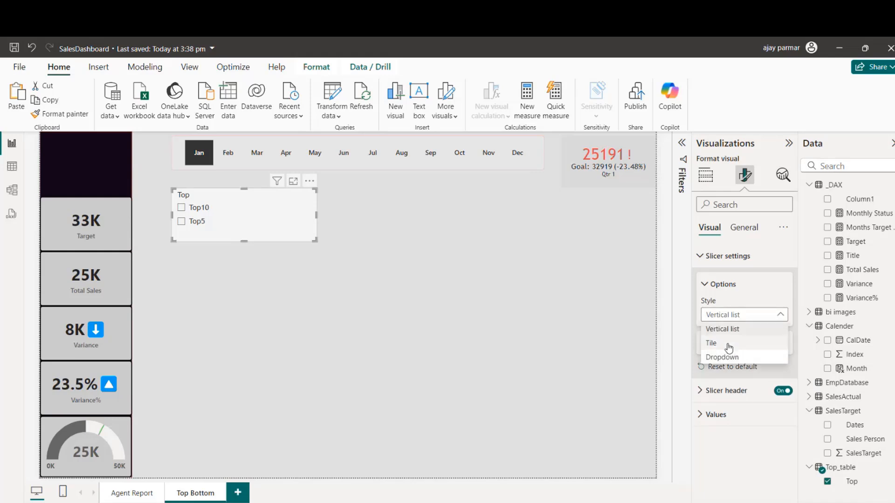
left_click(728, 343)
left_click_drag(244, 242, 243, 219)
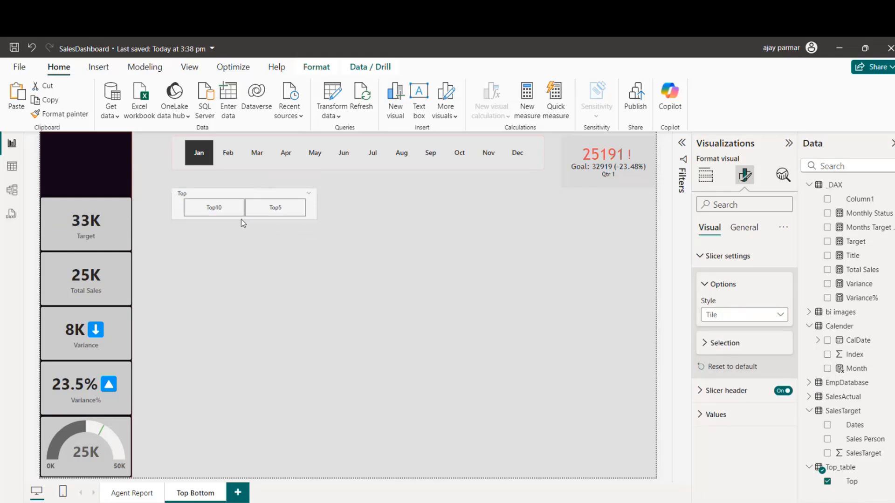
Step: Copy the month slicer's formatting onto the Top slicer with Format painter
left_click(234, 166)
left_click(65, 114)
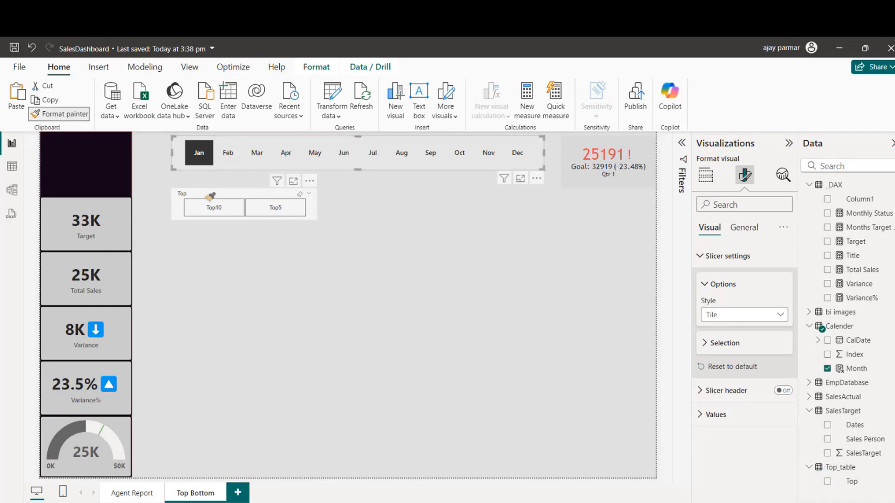
left_click(274, 222)
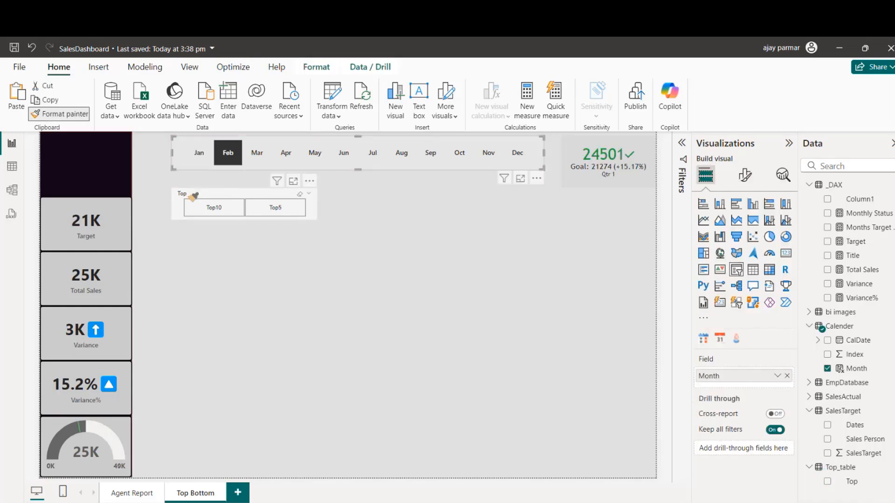
left_click(187, 191)
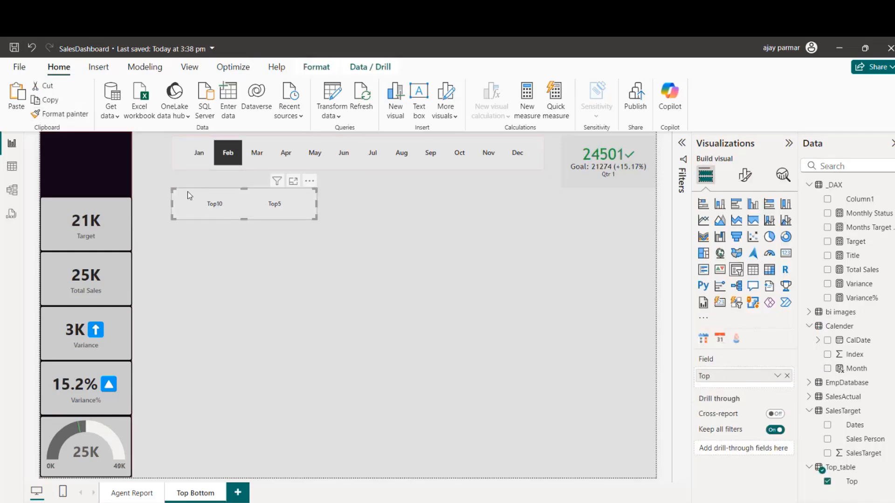
Step: Try out the Top slicer's options, leave Top10 selected, and deselect the slicer
left_click(293, 263)
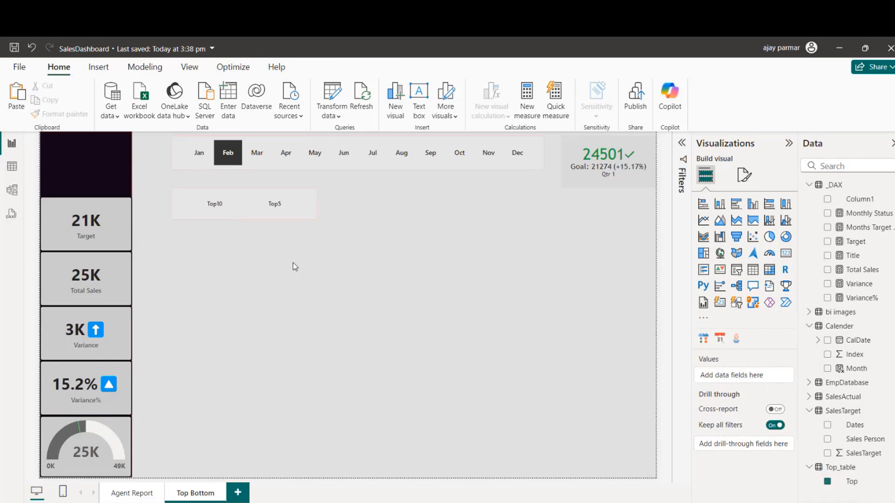
left_click(297, 213)
left_click(224, 207)
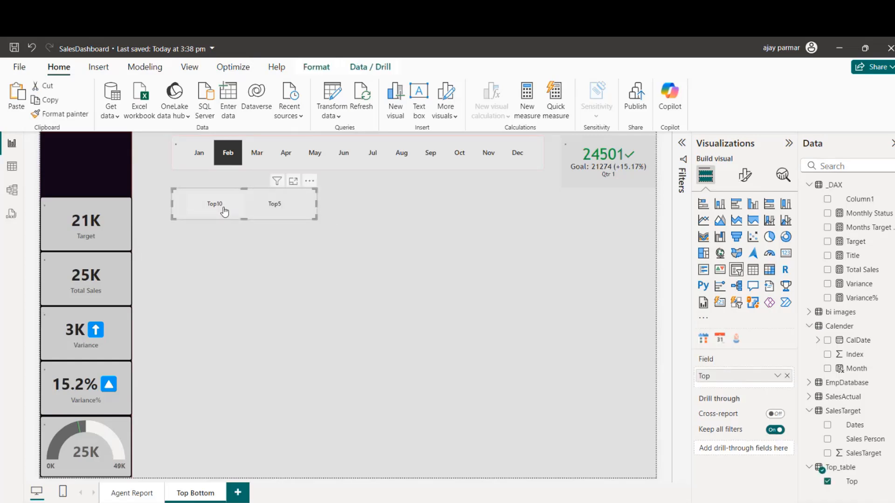
left_click(281, 272)
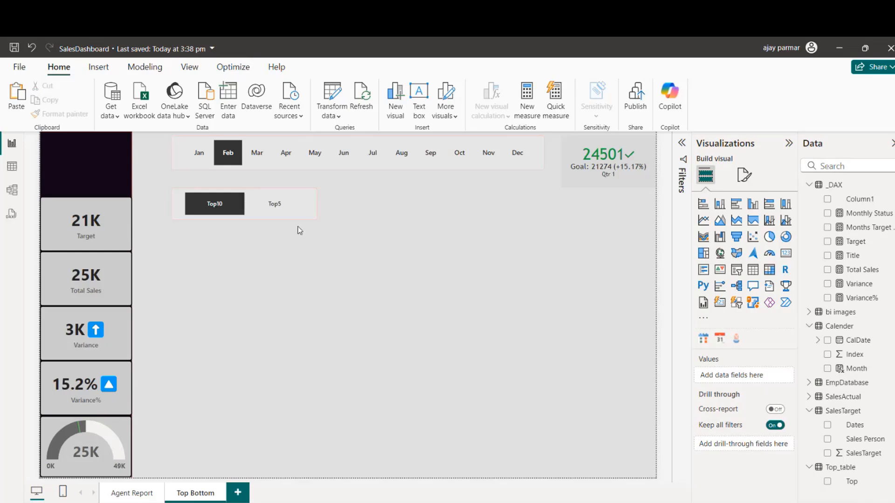
Step: Try placing a narrowed duplicate of the Top slicer beside the original, and undo the duplication
left_click(280, 219)
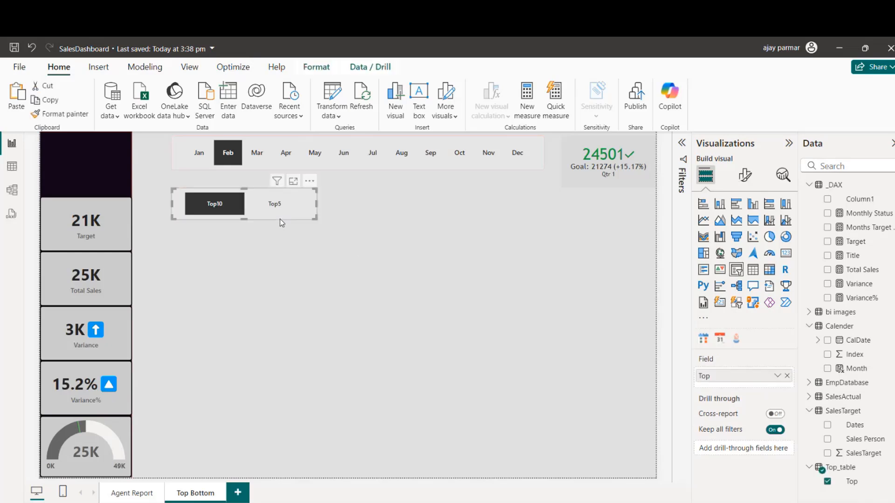
left_click_drag(279, 219, 441, 218)
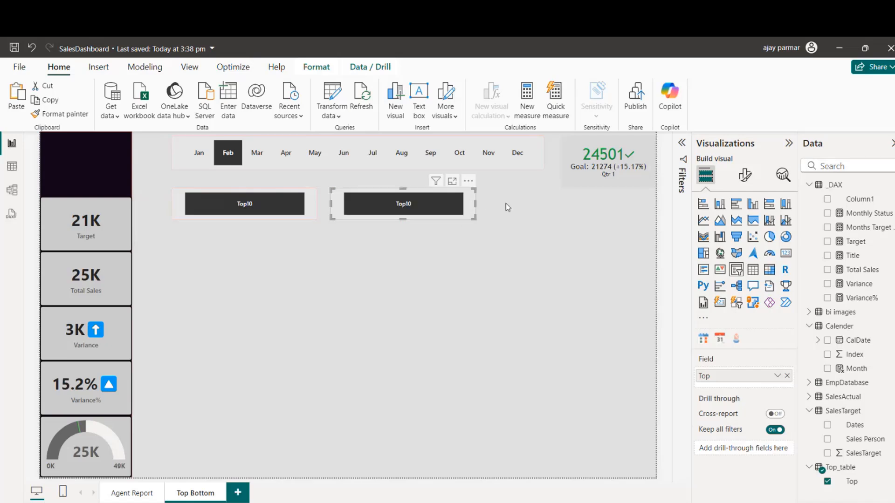
left_click_drag(475, 204, 465, 206)
left_click(370, 241)
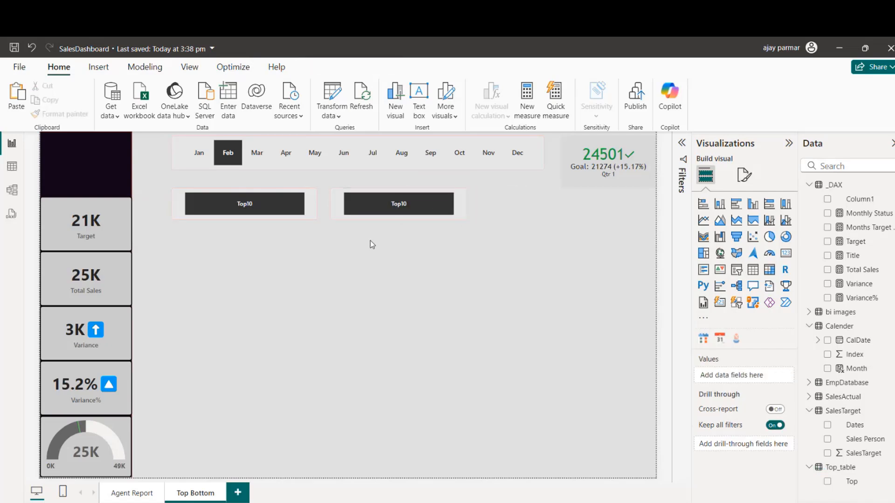
key("ctrl+z")
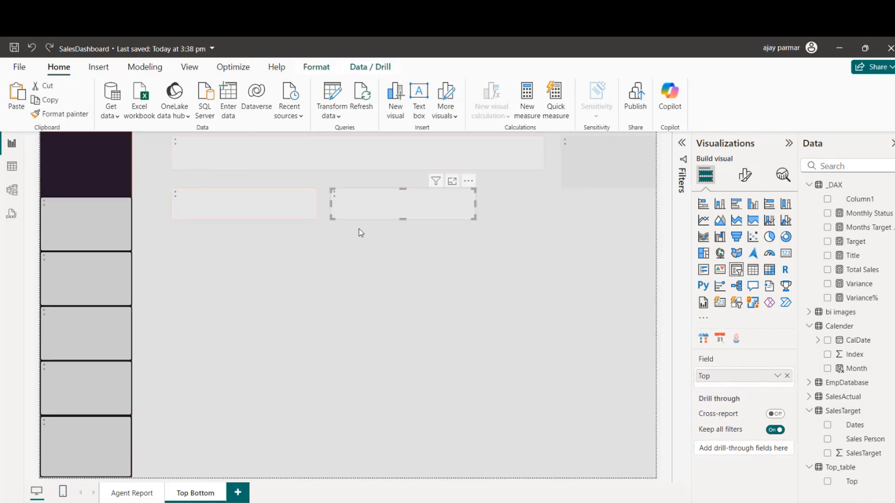
key("ctrl+z")
left_click(360, 232)
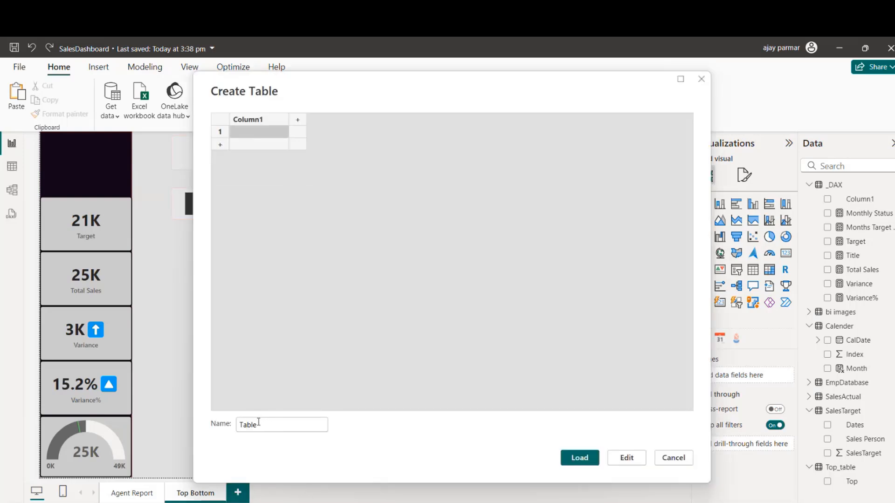
Step: Start another manually entered table named Bottom_Table and rename its first column to Bottom
double_click(259, 423)
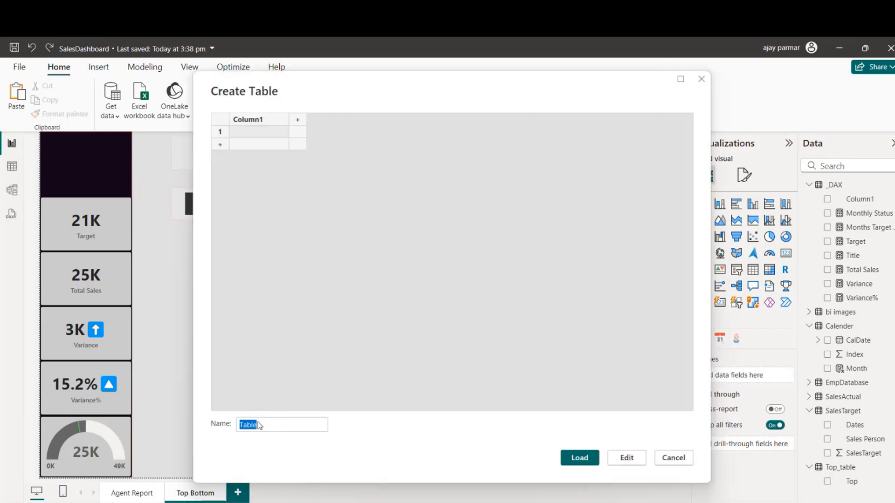
type("Bottom_Table")
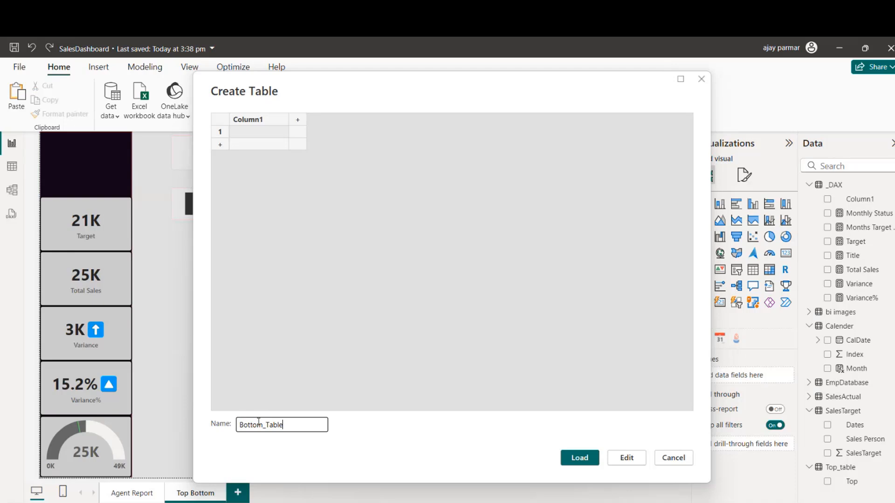
double_click(242, 122)
type("Bottom")
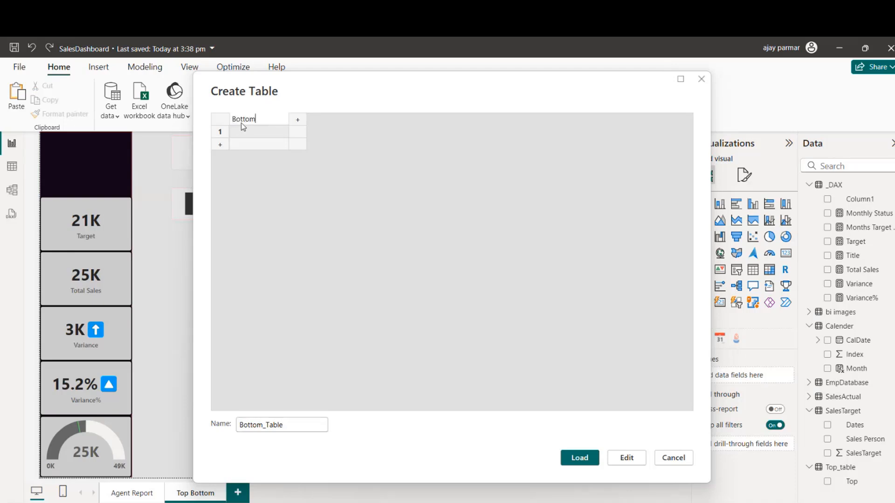
Step: Enter Bottom5 and Bottom10 as the two rows of the Bottom column and load Bottom_Table into the model
left_click(247, 131)
type("Bott")
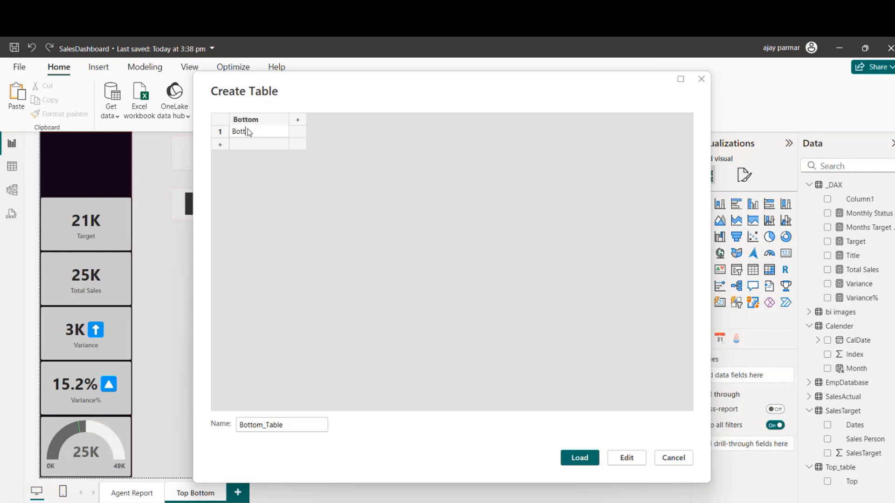
type("om5")
key("Return")
type("Bottom7")
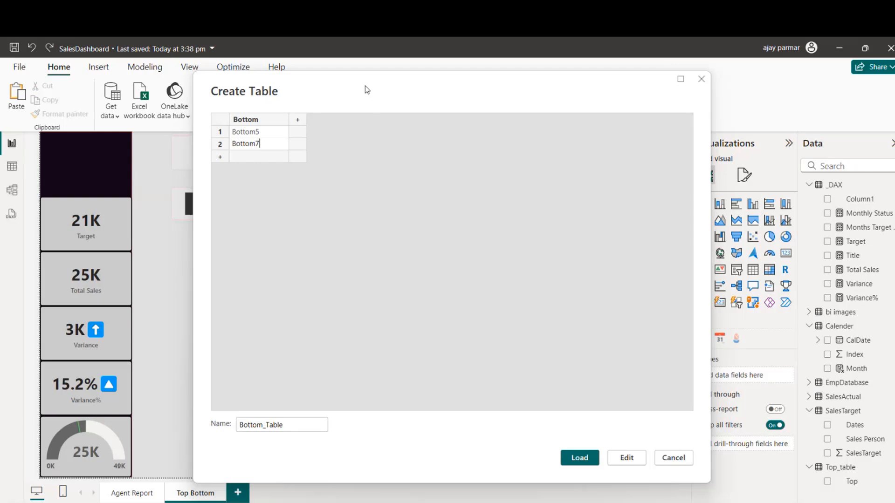
left_click_drag(365, 88, 494, 117)
double_click(400, 173)
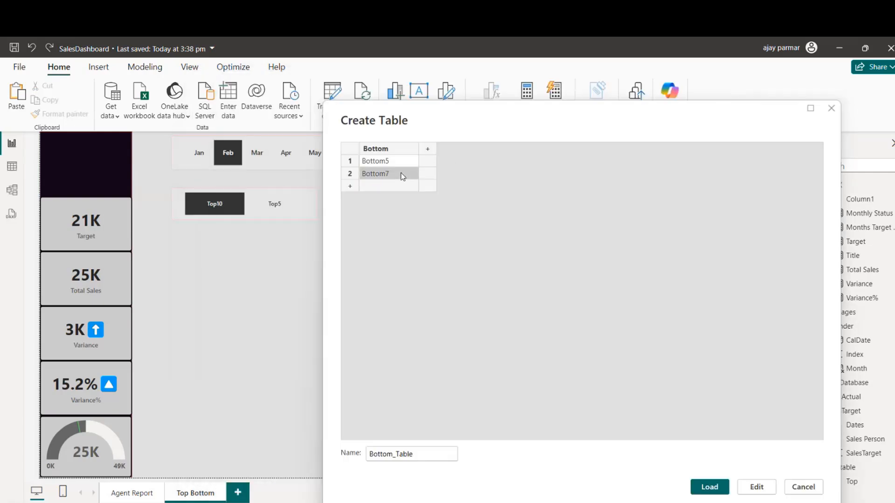
left_click(400, 173)
left_click(710, 488)
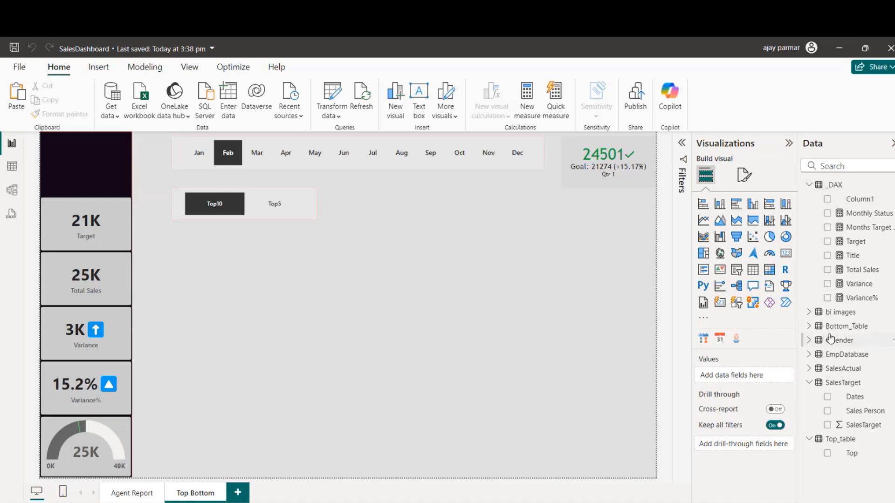
Step: Create a slicer from the Bottom field of Bottom_Table and shift it toward the page's right edge
left_click(809, 326)
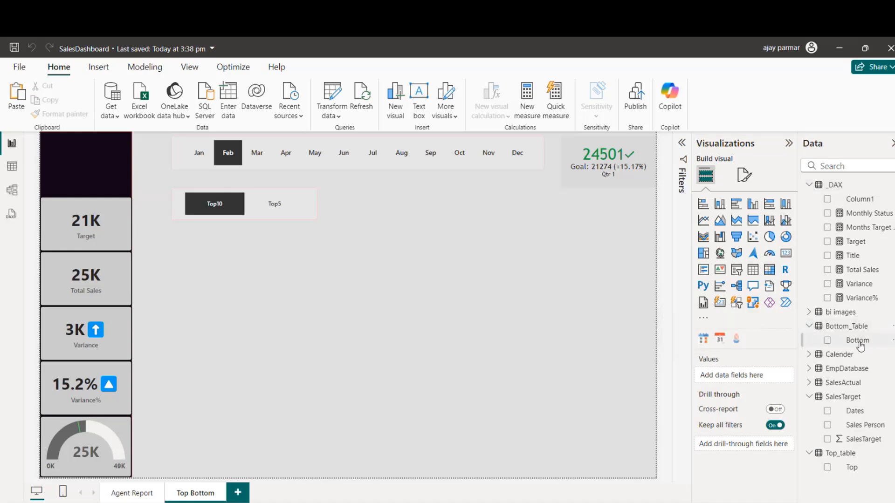
left_click_drag(858, 341, 456, 295)
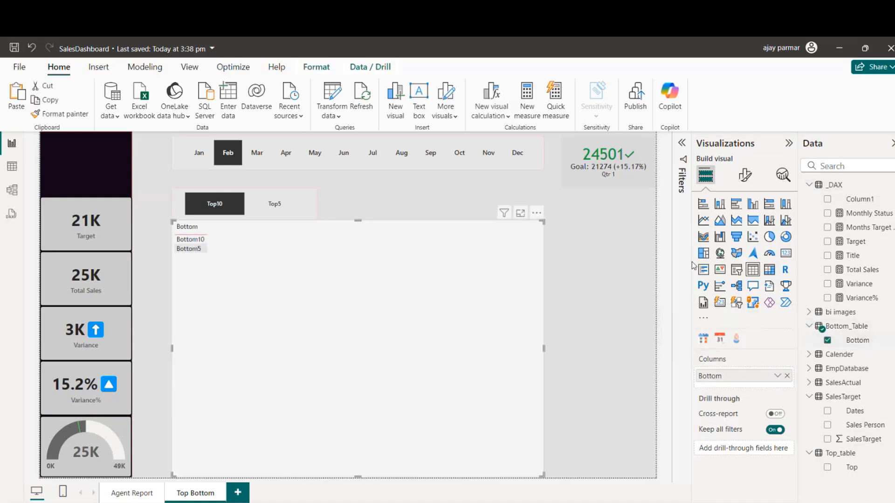
left_click(737, 269)
left_click_drag(389, 325, 501, 325)
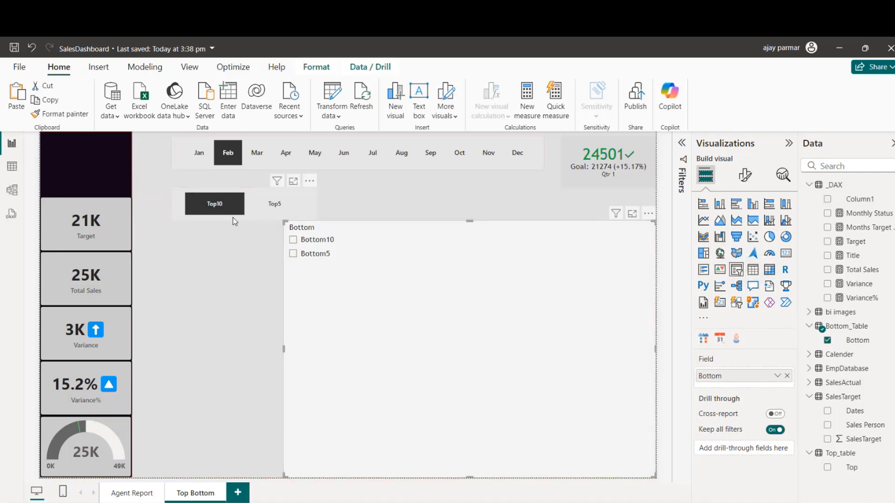
Step: Copy the Top slicer's formatting onto the Bottom slicer
left_click(233, 218)
left_click(75, 117)
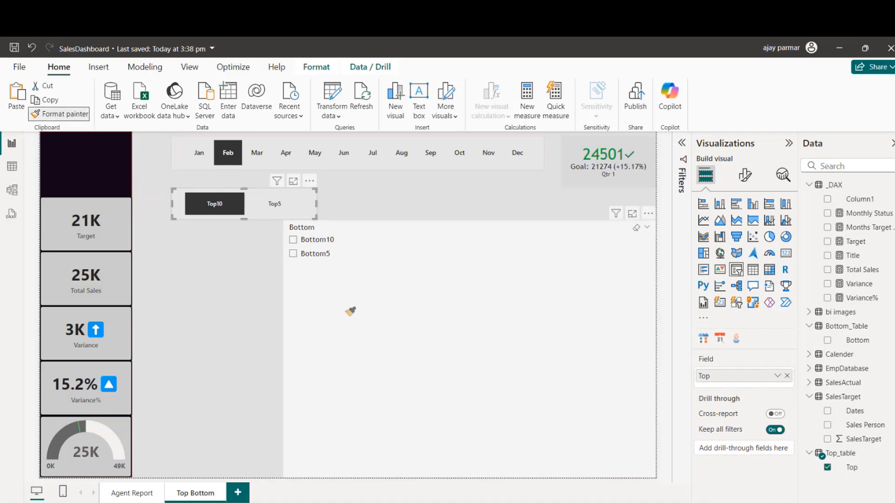
left_click(350, 312)
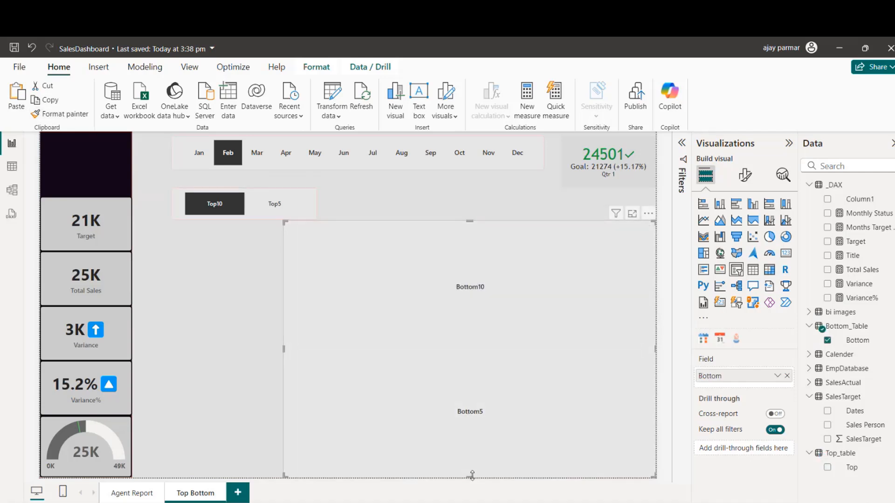
Step: Shrink the Bottom slicer to a narrow single-row strip, place it beside the Top slicer, and deselect it
left_click_drag(471, 476, 445, 252)
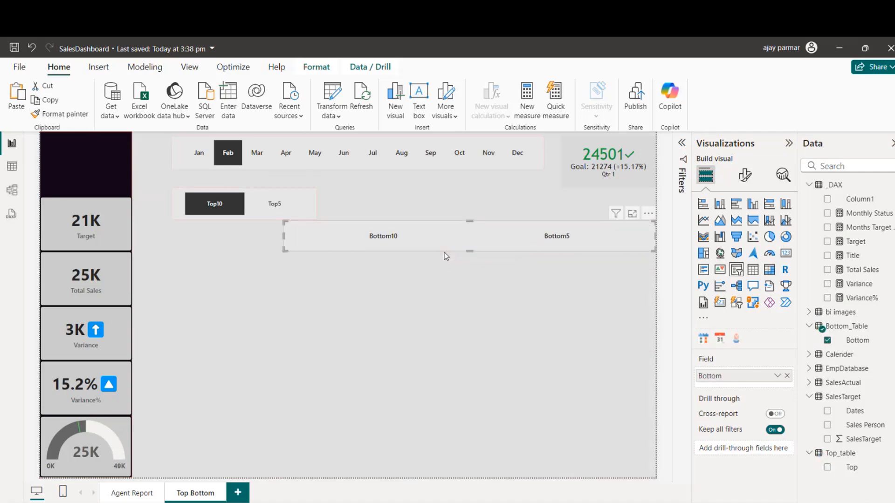
left_click_drag(286, 241, 487, 241)
left_click_drag(585, 247, 428, 216)
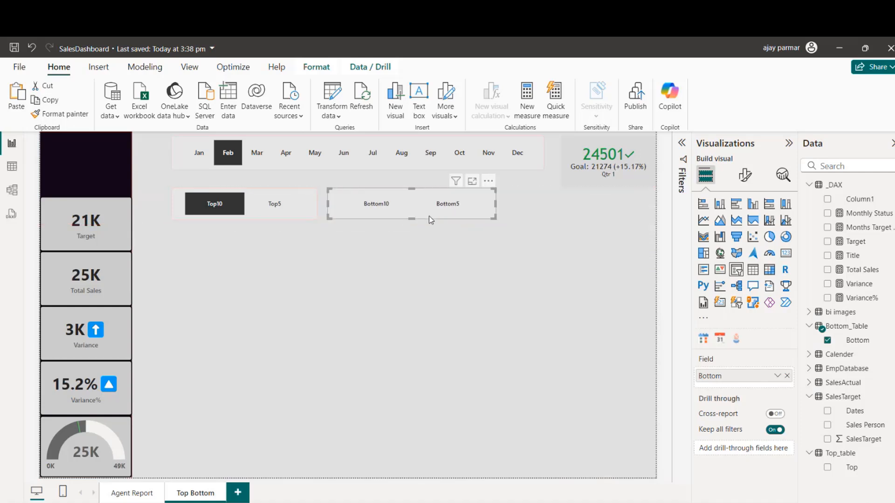
left_click(333, 278)
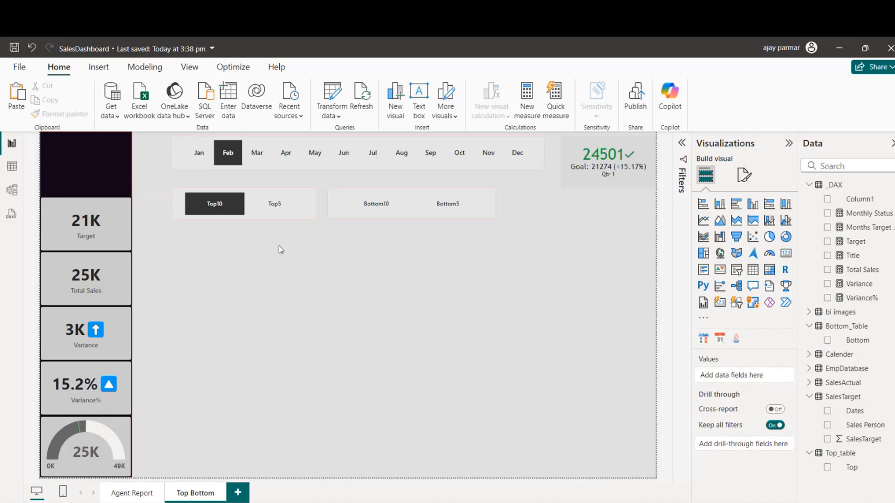
Step: Insert a blank table visual and enlarge it in the empty area below the Top and Bottom slicers
left_click(747, 274)
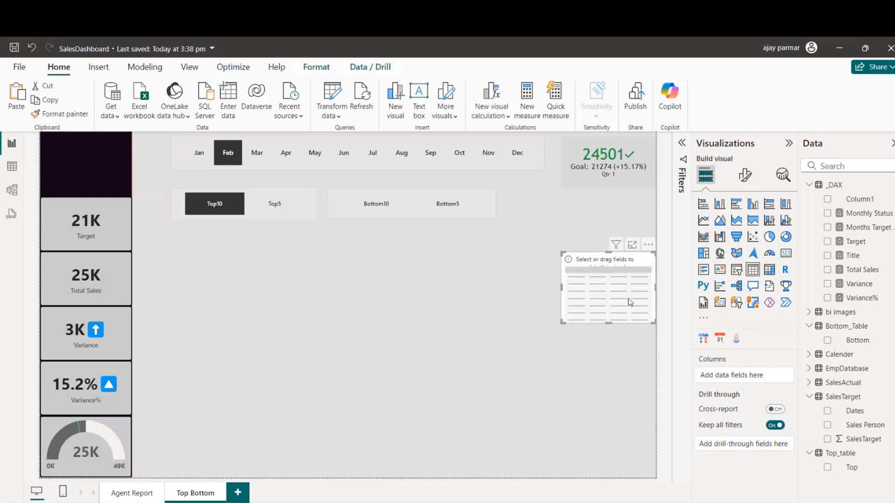
left_click_drag(629, 301, 563, 413)
left_click_drag(527, 389, 497, 382)
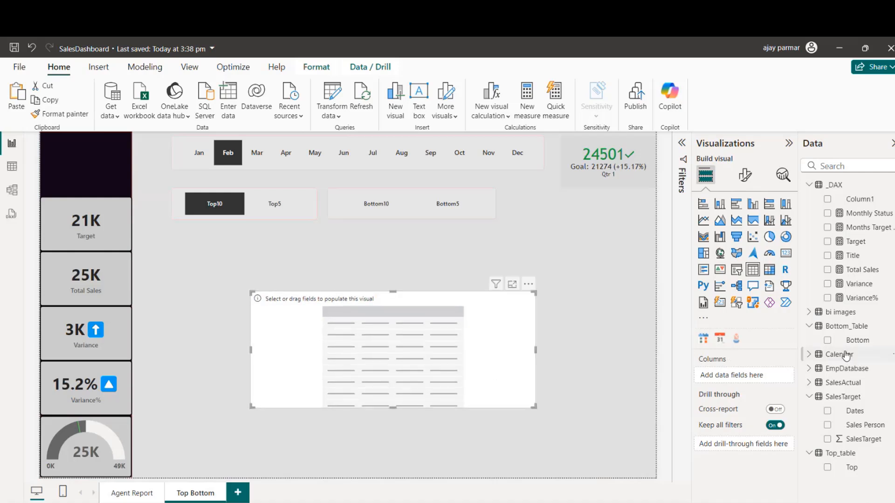
Step: Fill the table visual with EmpName from EmpDatabase and SalesDone from SalesActual
left_click(809, 369)
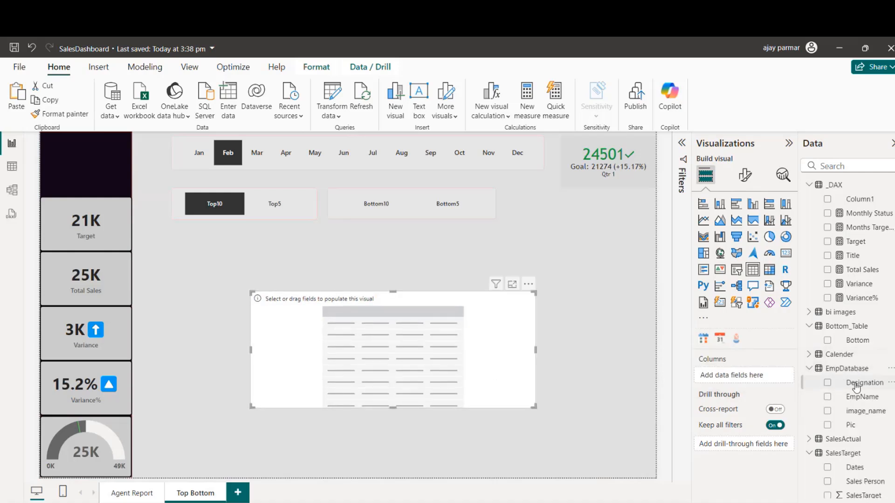
left_click_drag(868, 400, 751, 379)
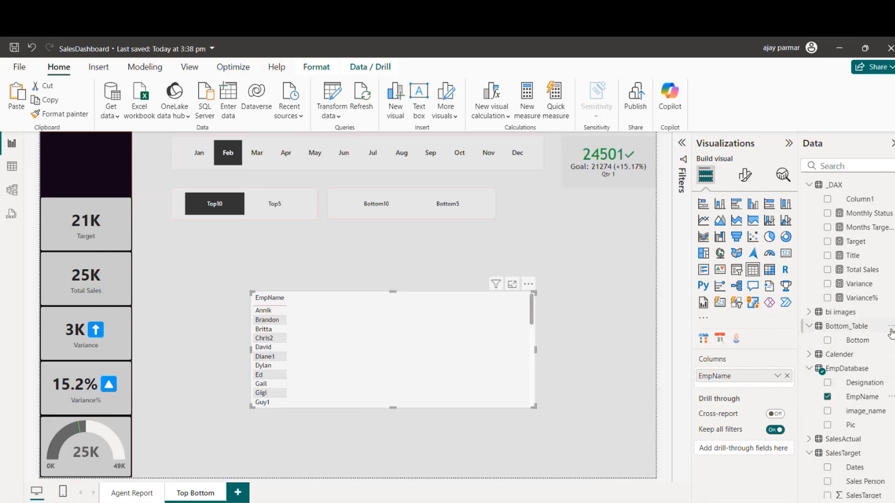
scroll(867, 363, "down", 1)
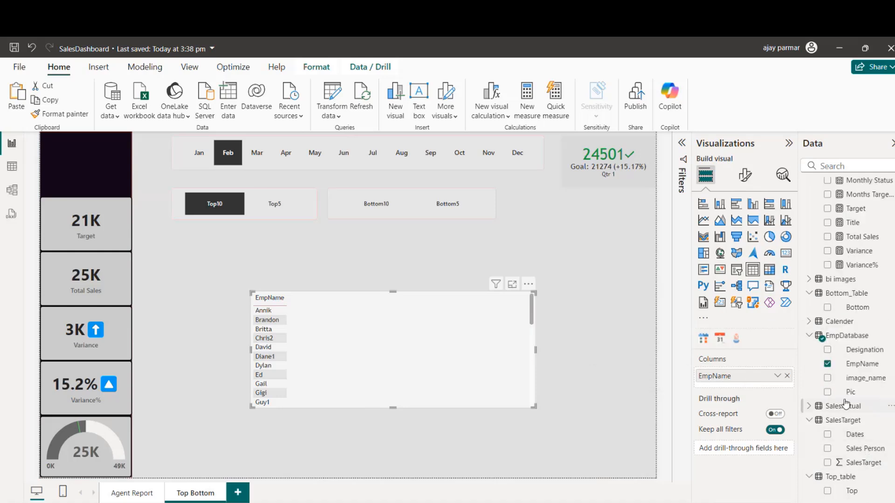
left_click(809, 409)
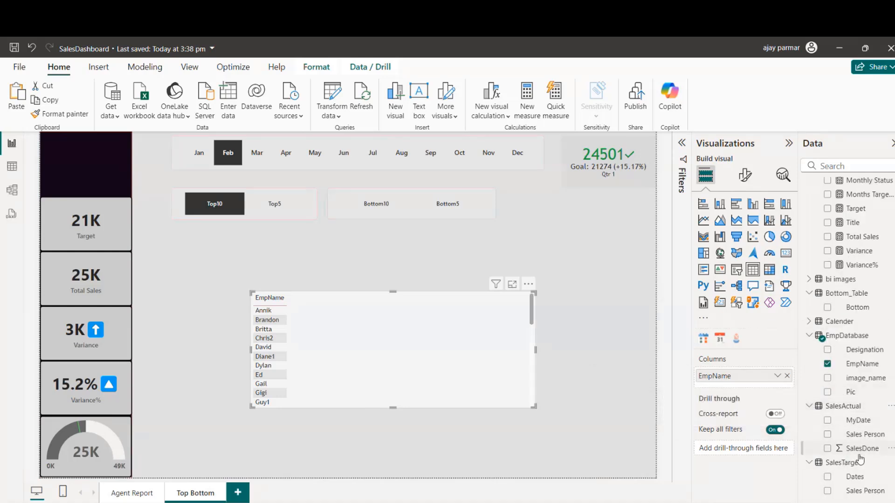
left_click_drag(863, 449, 752, 390)
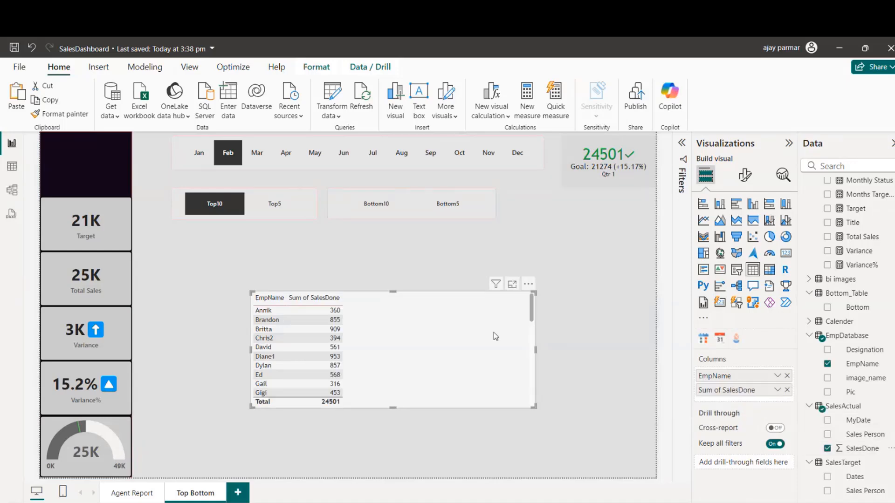
Step: Make the employee sales table taller, align it under the Top slicer, and deselect it
left_click_drag(466, 338, 400, 345)
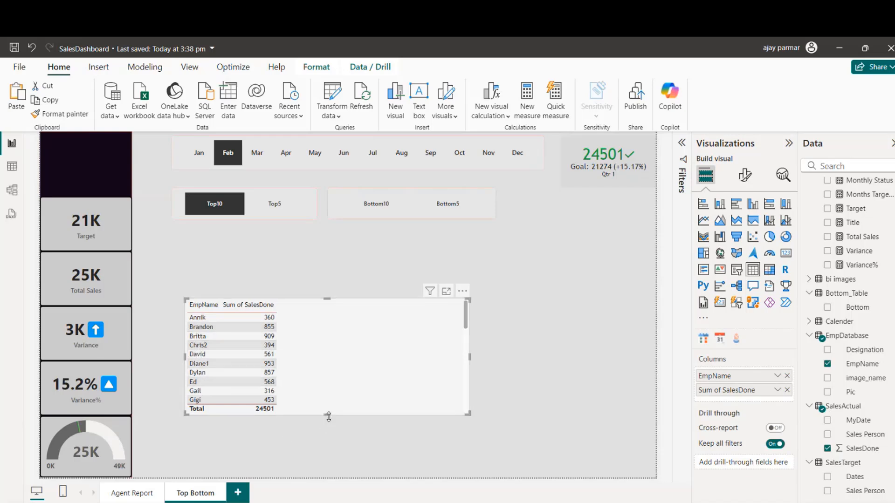
left_click_drag(329, 417, 329, 444)
left_click_drag(412, 394, 402, 354)
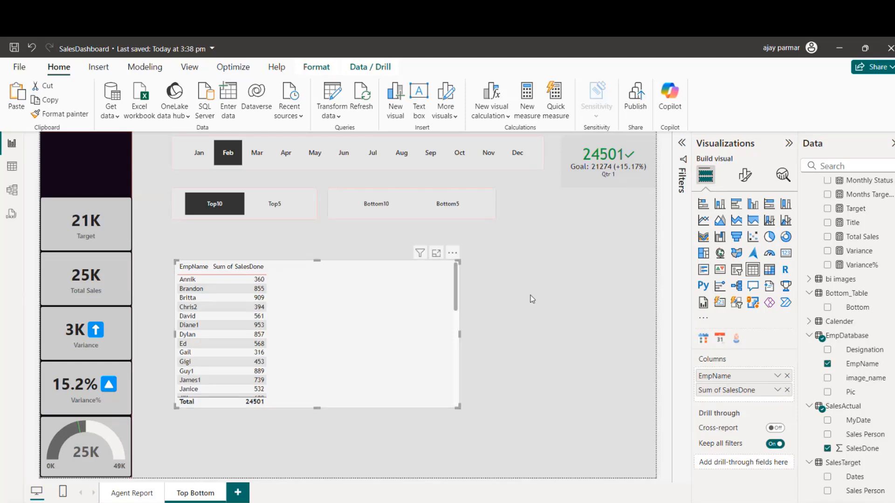
left_click(543, 297)
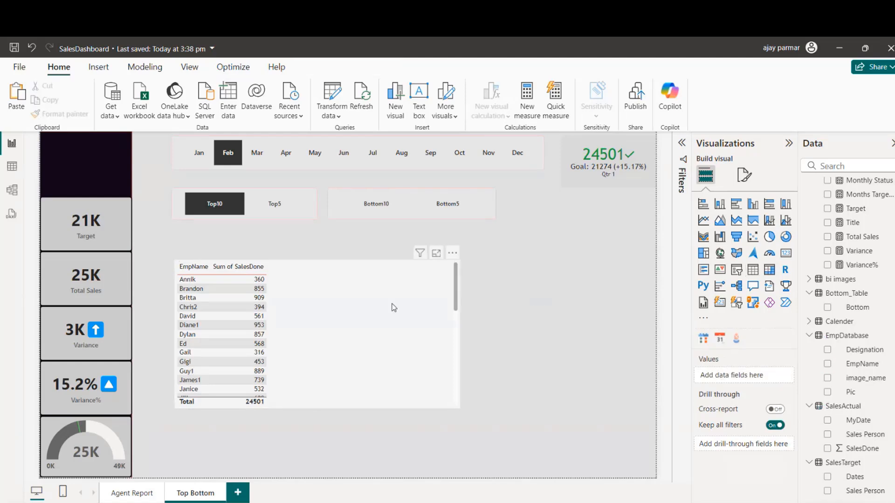
Step: Start a new measure named ranks with RANKX over all(SalesTarget[Sales Person])
left_click(526, 106)
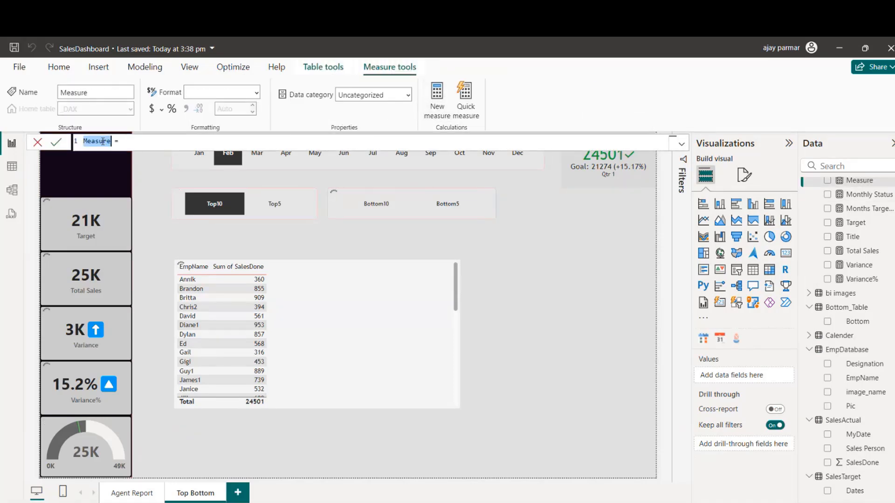
type("rank")
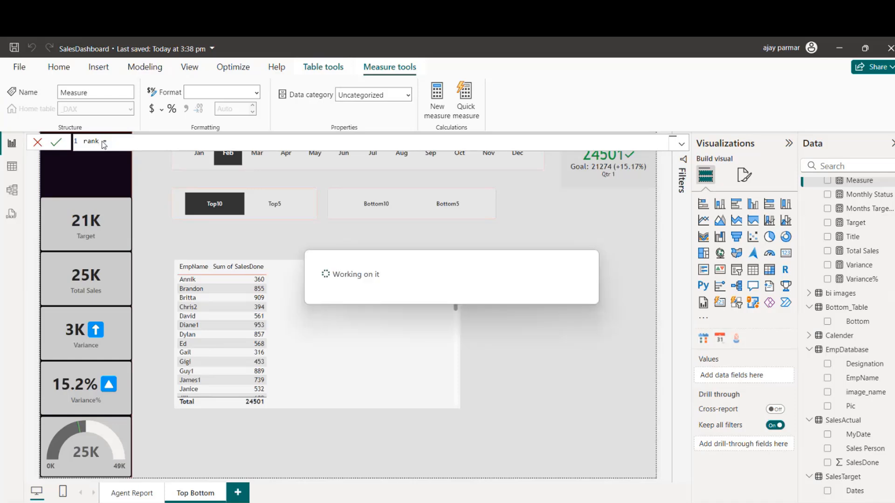
type("s = RANKX(")
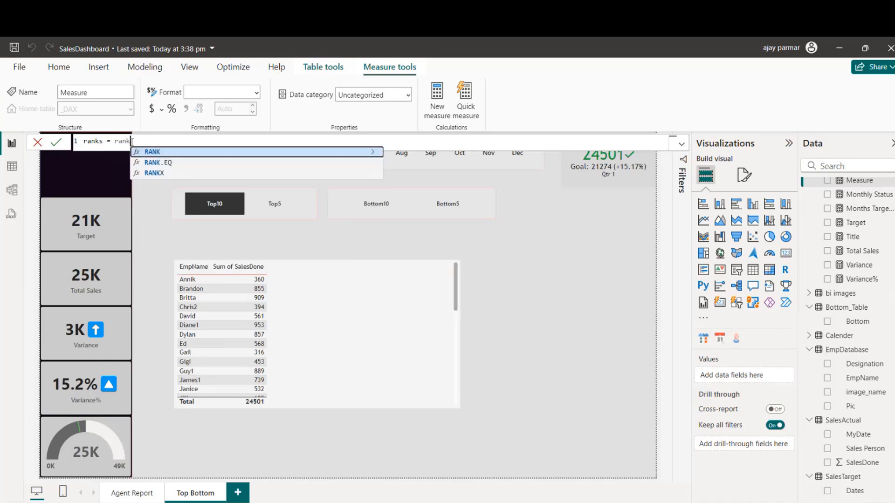
type("all")
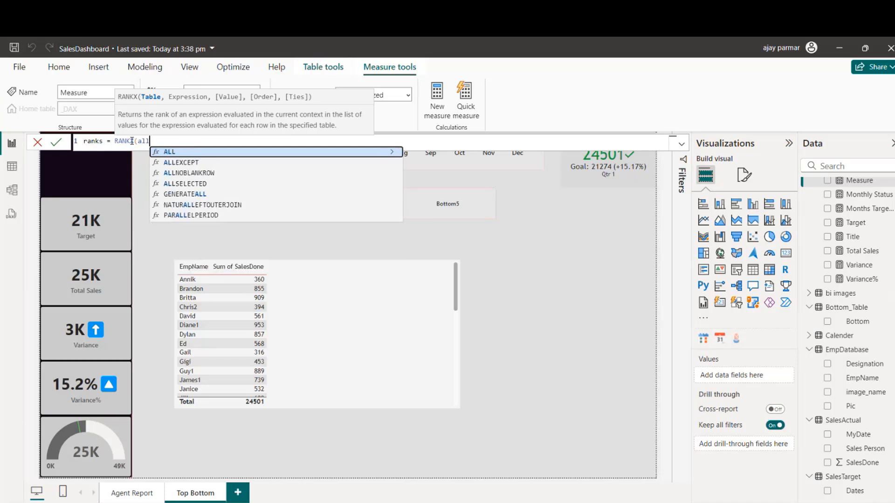
type("(")
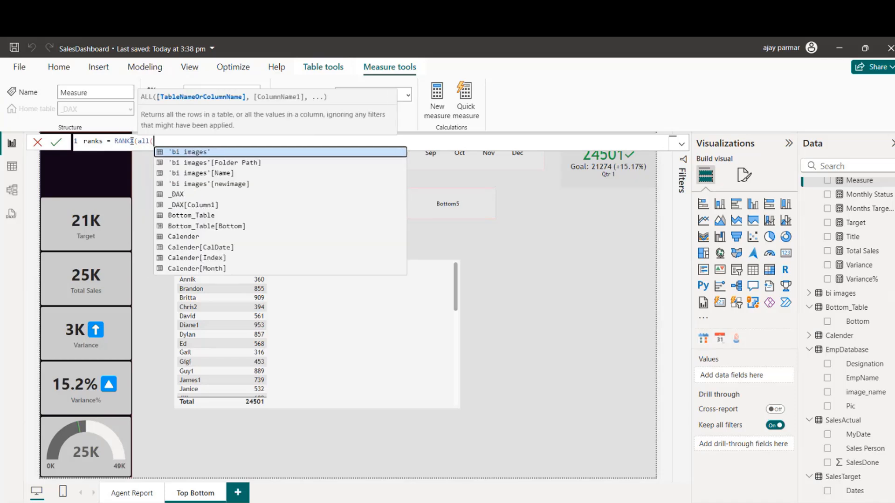
type("sale")
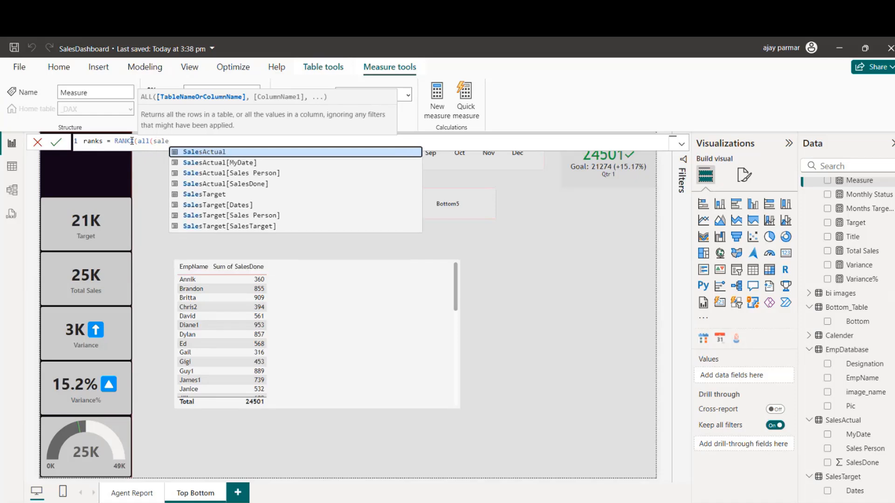
key("Down")
key("Down")
key("Down")
key("Down")
key("Down")
key("Down")
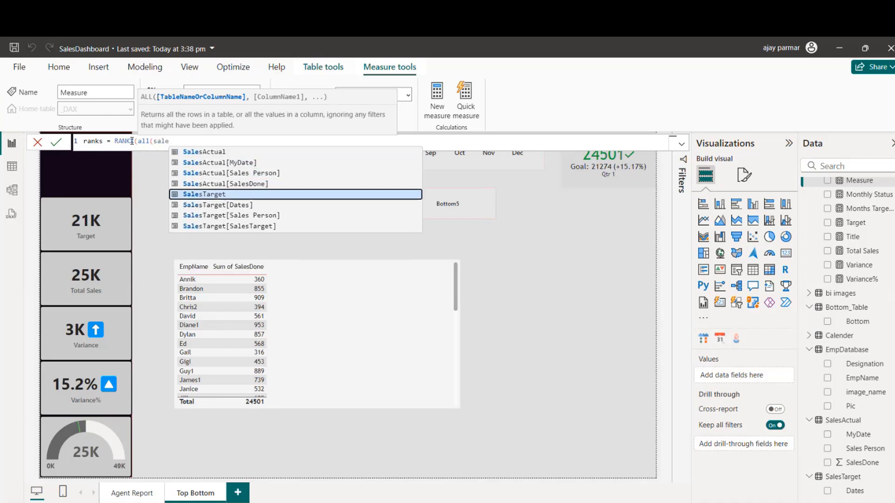
key("Tab")
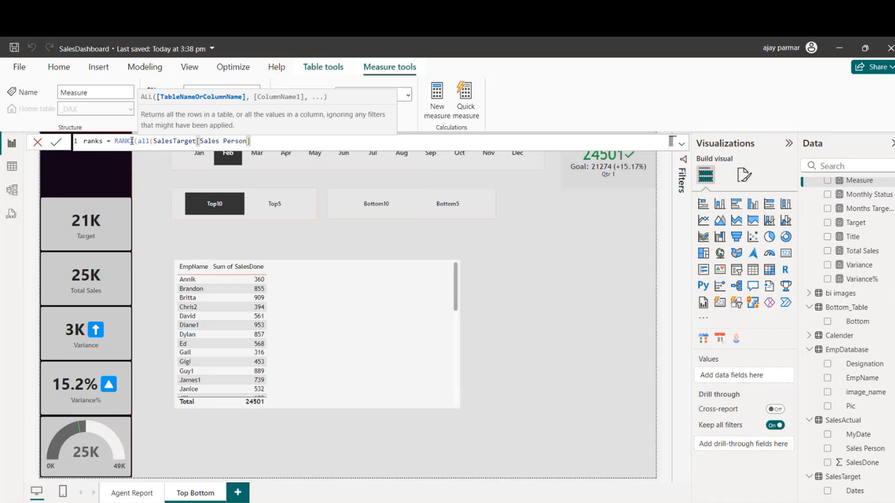
type(")")
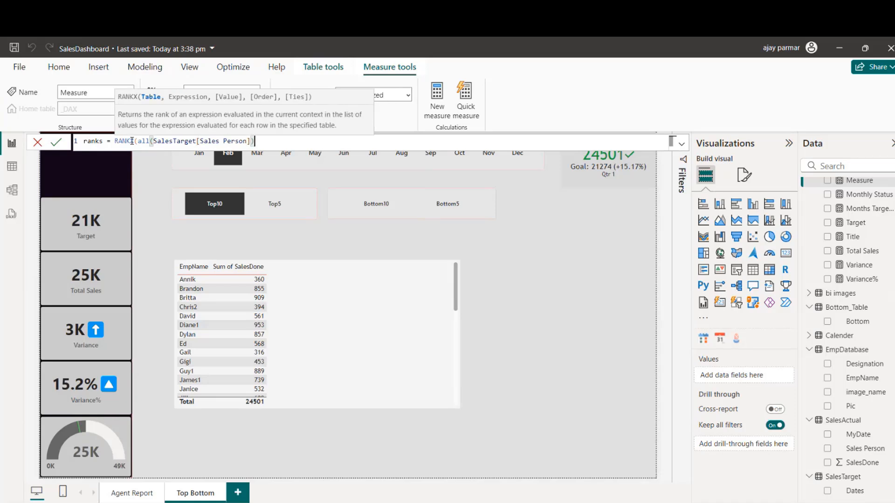
type(",total")
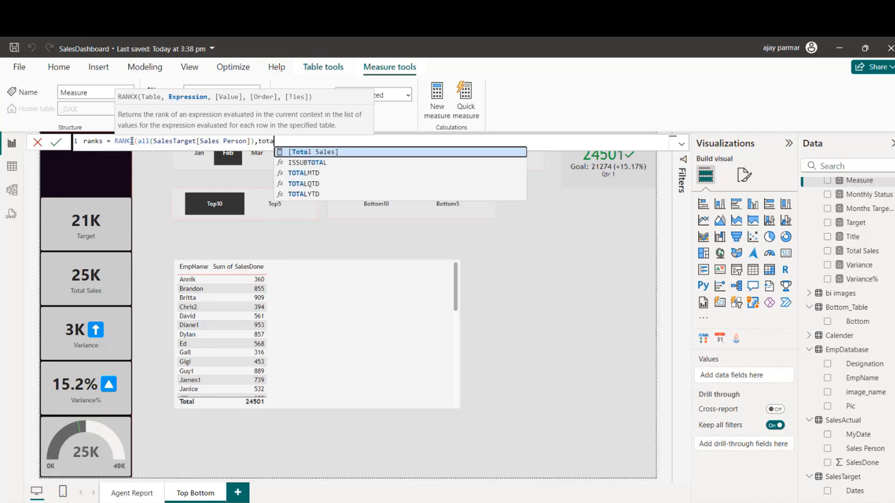
Step: Complete the ranks measure with [Total Sales], a blank value argument, DESC order and Dense ties, and add it to the employee sales table
left_click(330, 154)
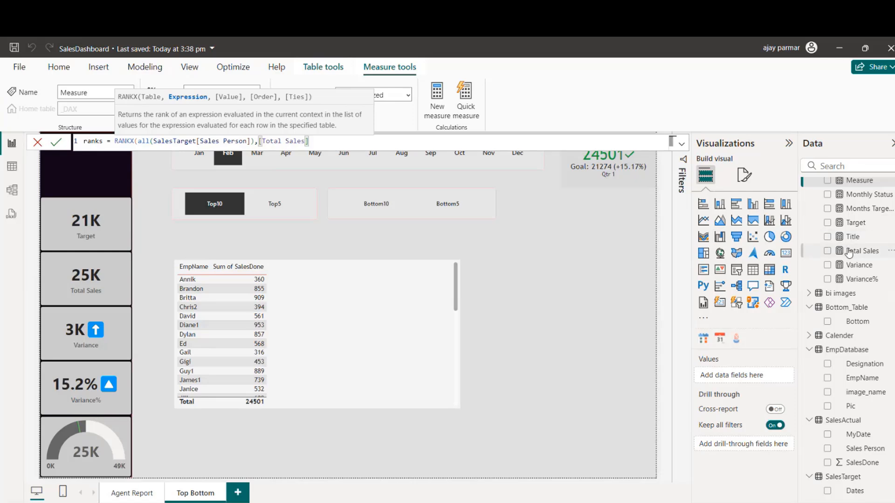
type(",,")
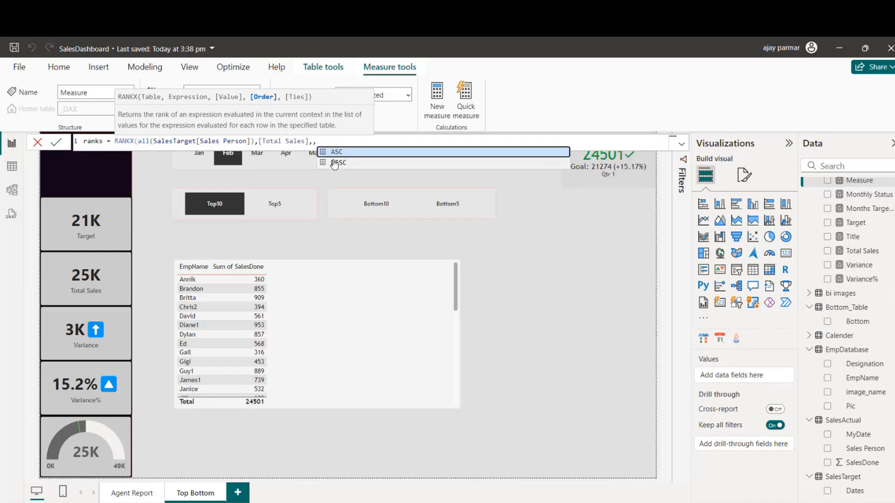
left_click(340, 163)
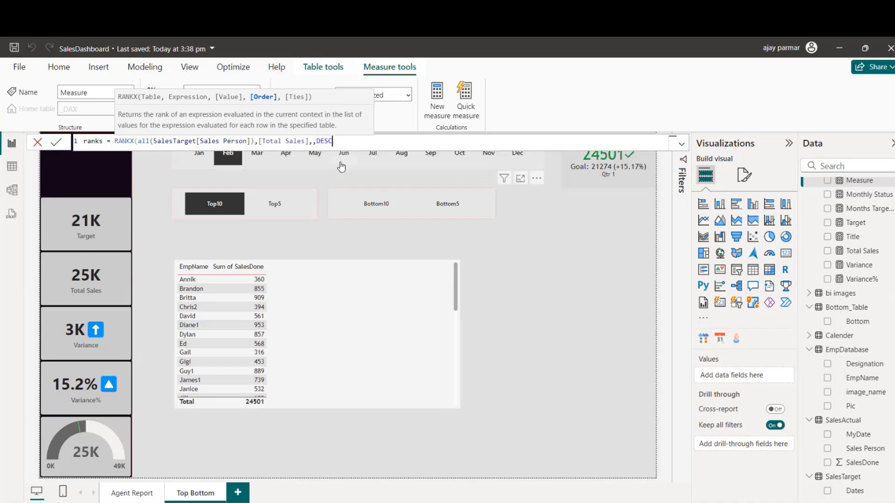
type(",")
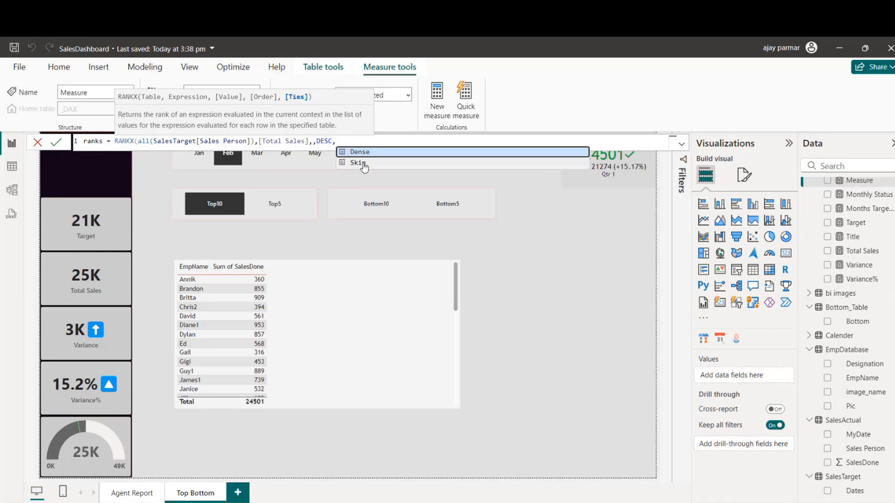
left_click(357, 154)
type(")")
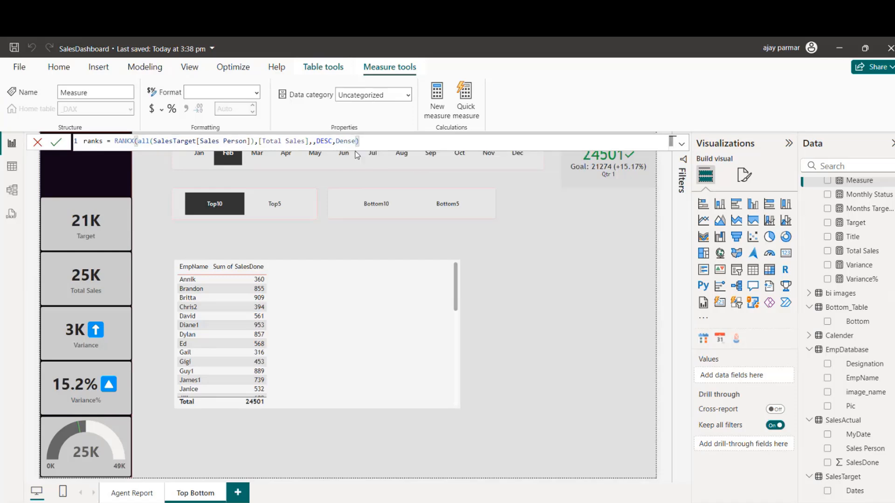
key("Return")
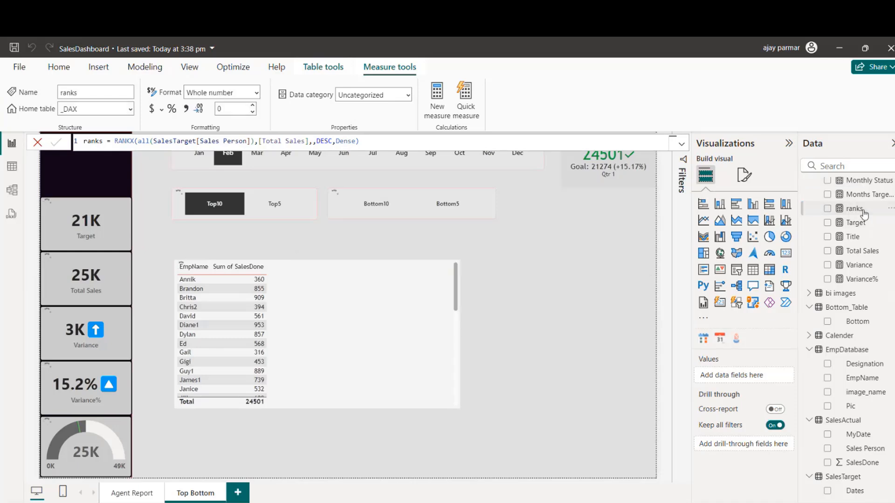
left_click_drag(854, 209, 375, 309)
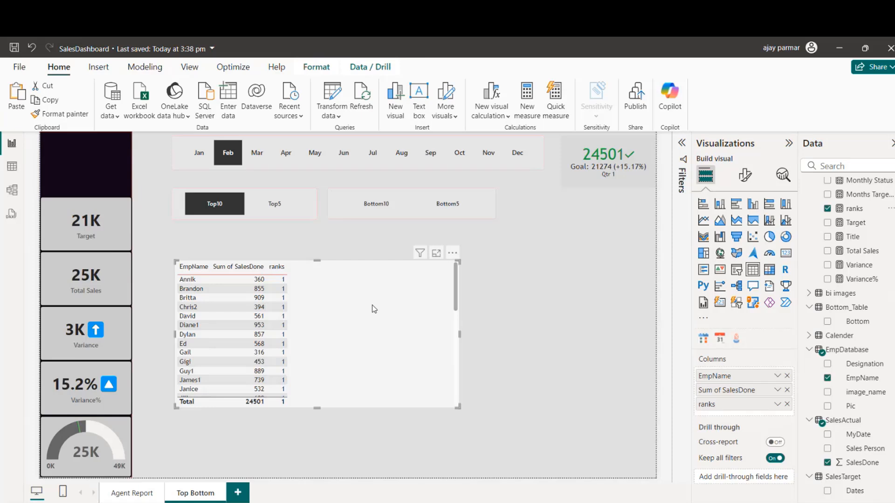
Step: Edit the ranks measure to rank over all(EmpDatabase[EmpName]) instead of SalesTarget[Sales Person]
left_click(854, 209)
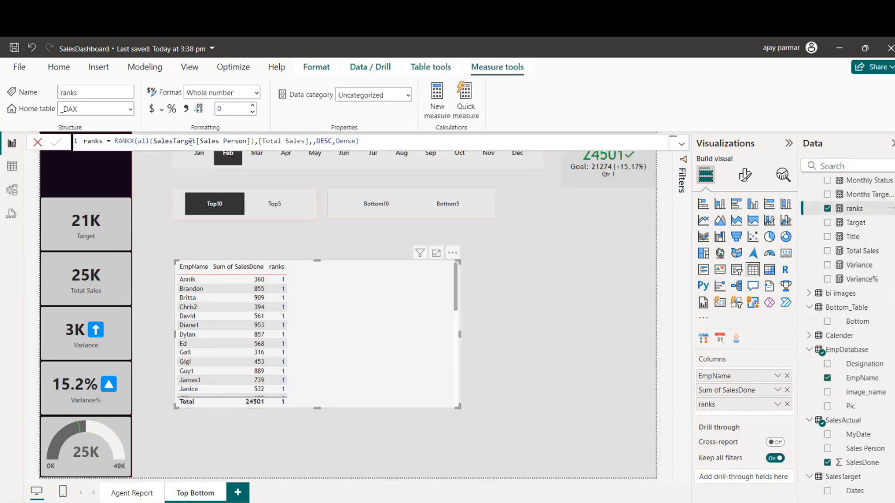
left_click(190, 141)
left_click(248, 141)
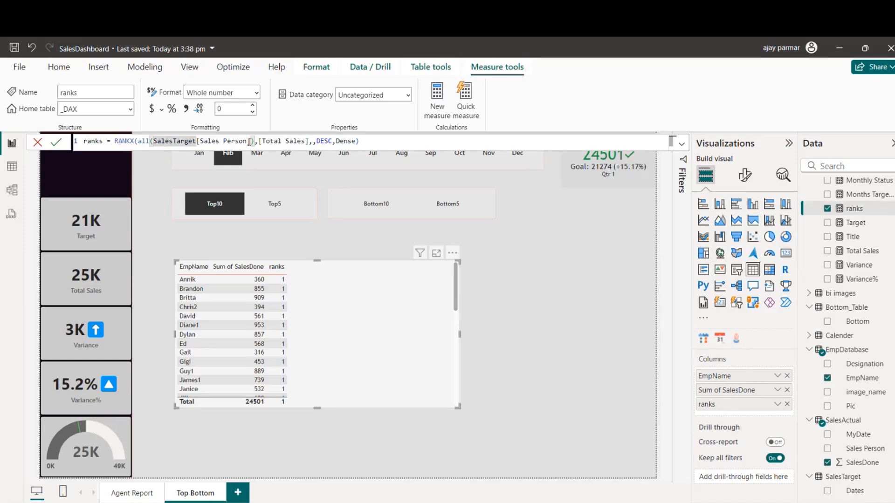
key("BackSpace")
key("BackSpace")
key("BackSpace")
key("BackSpace")
key("BackSpace")
key("BackSpace")
key("BackSpace")
key("BackSpace")
key("BackSpace")
key("BackSpace")
key("BackSpace")
key("BackSpace")
key("BackSpace")
key("BackSpace")
key("BackSpace")
key("BackSpace")
key("BackSpace")
key("BackSpace")
key("BackSpace")
key("BackSpace")
key("BackSpace")
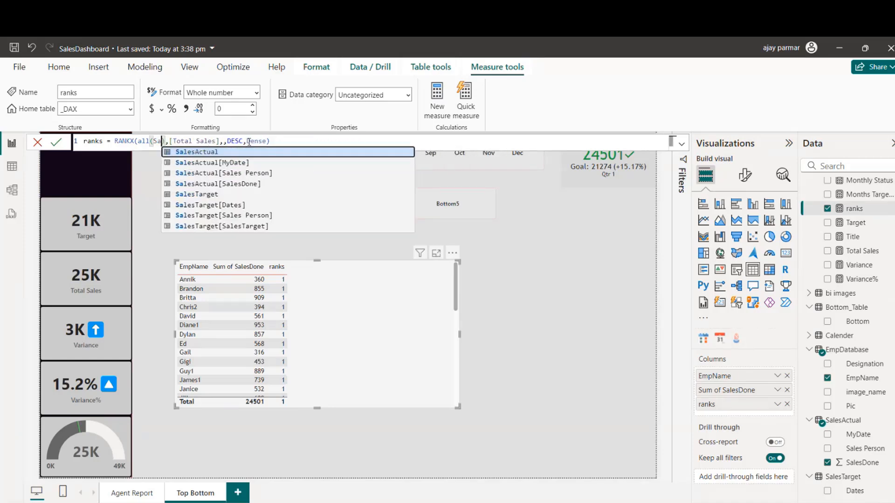
type("emp")
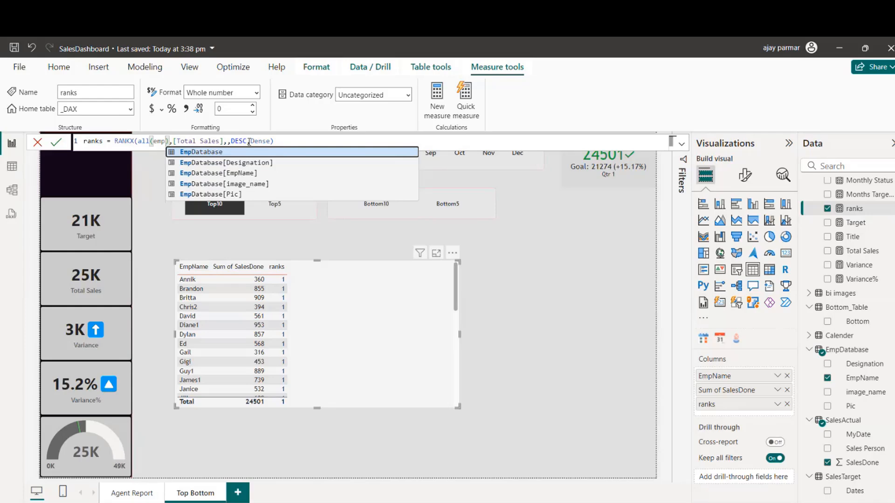
key("Down")
key("Down")
key("Tab")
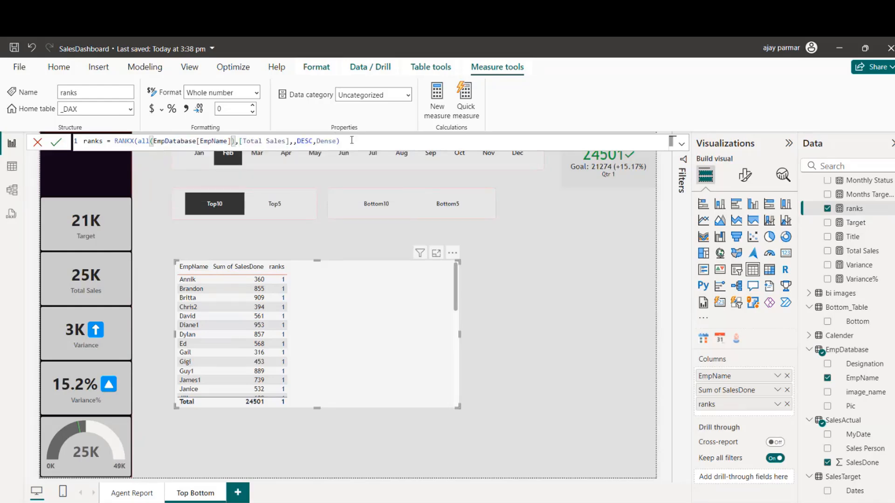
key("Return")
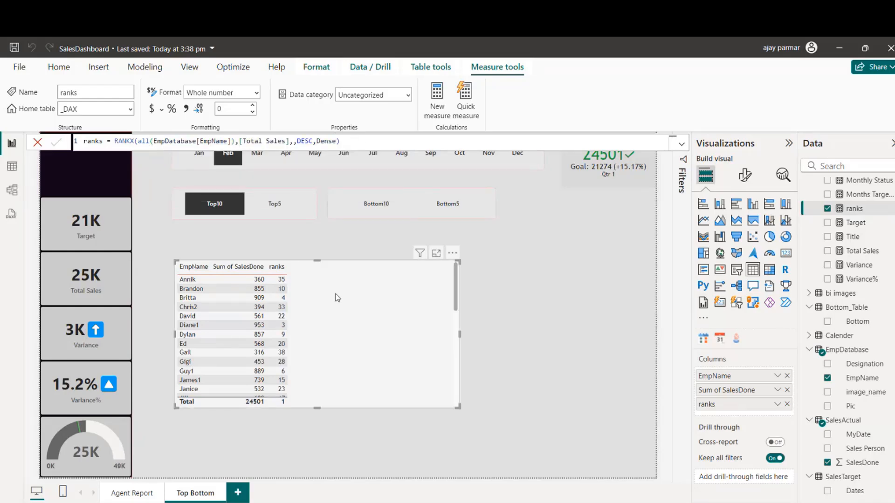
Step: Sort the employee sales table by Sum of SalesDone in descending order and extend its height downward
left_click(239, 270)
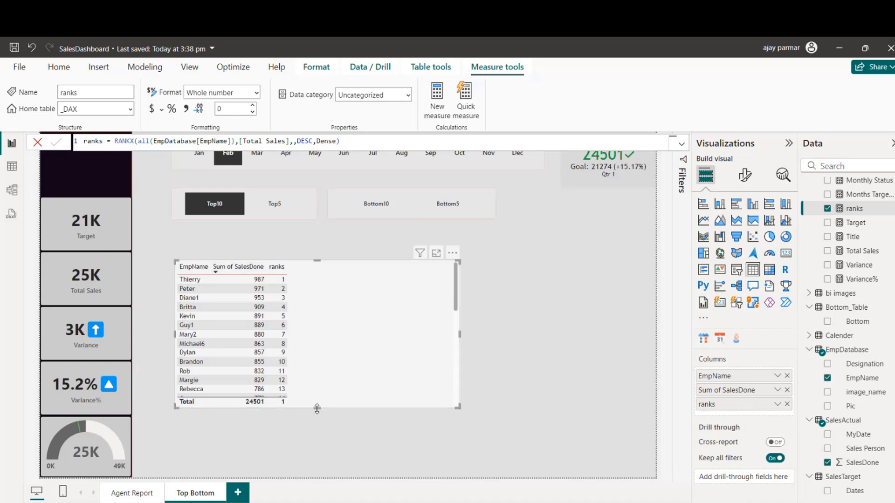
left_click_drag(317, 409, 320, 434)
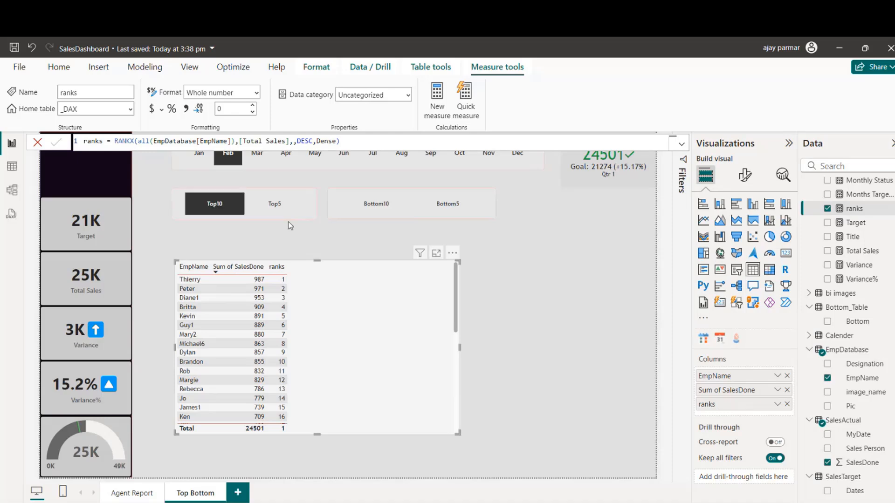
Step: Clear the Top10 choice in the Top slicer and select it again
left_click(212, 206)
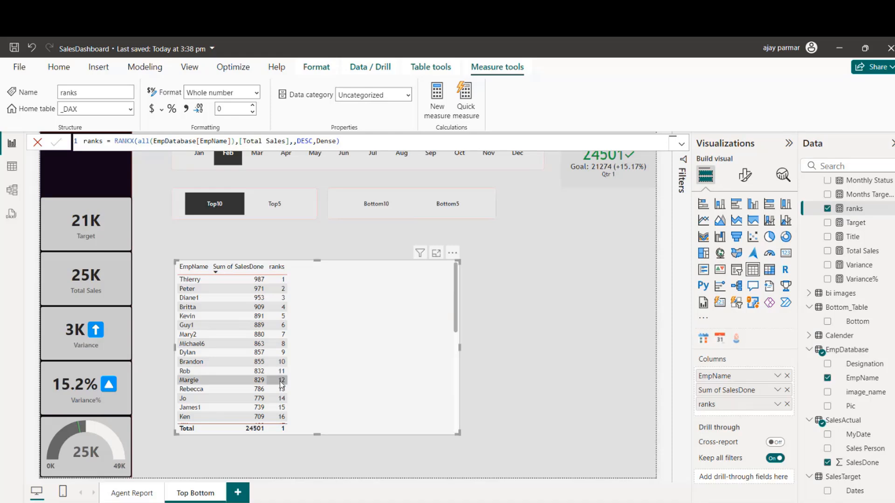
left_click(256, 218)
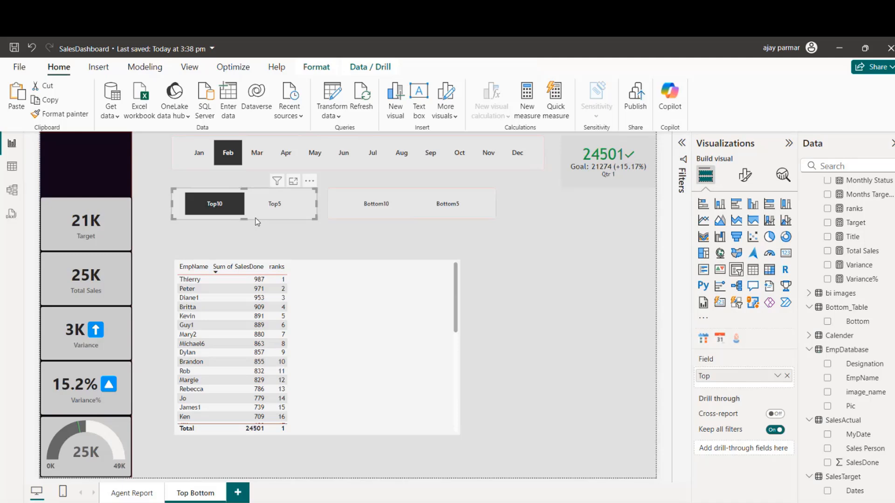
left_click(218, 211)
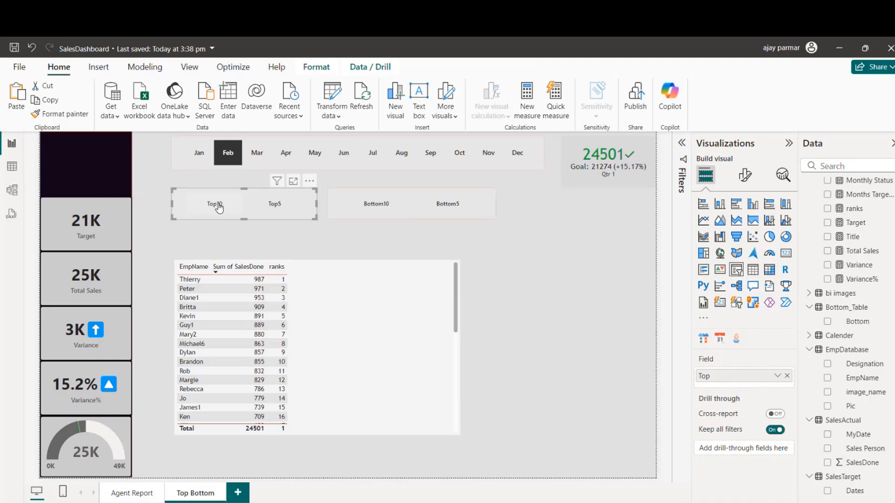
left_click(217, 211)
Step: Add an empty card visual to the page and position it in the blank area beside the employee sales table
left_click(529, 259)
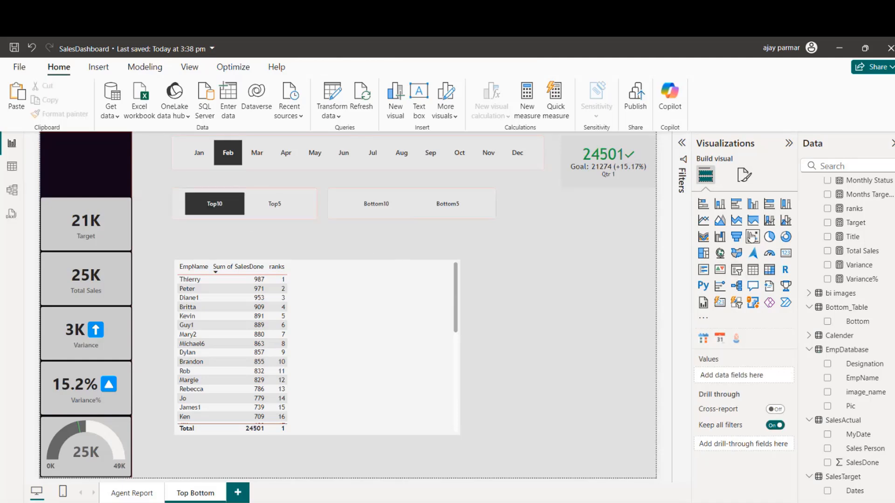
left_click(786, 252)
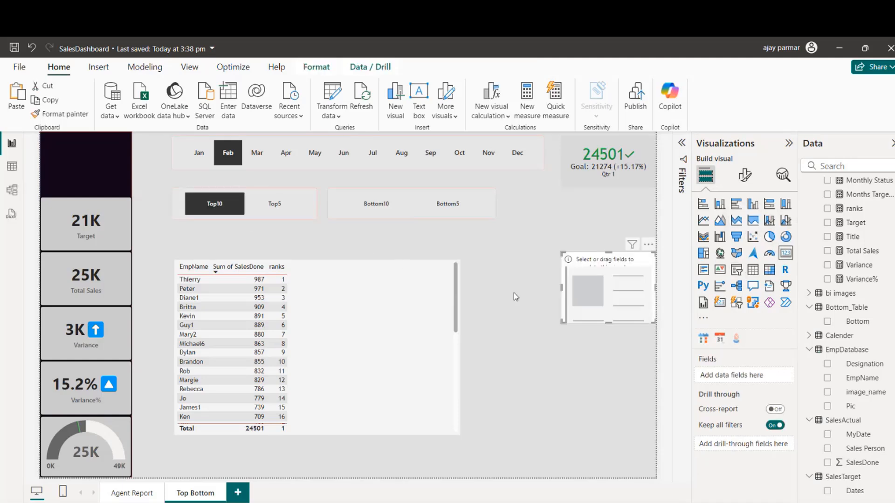
left_click_drag(615, 303, 599, 304)
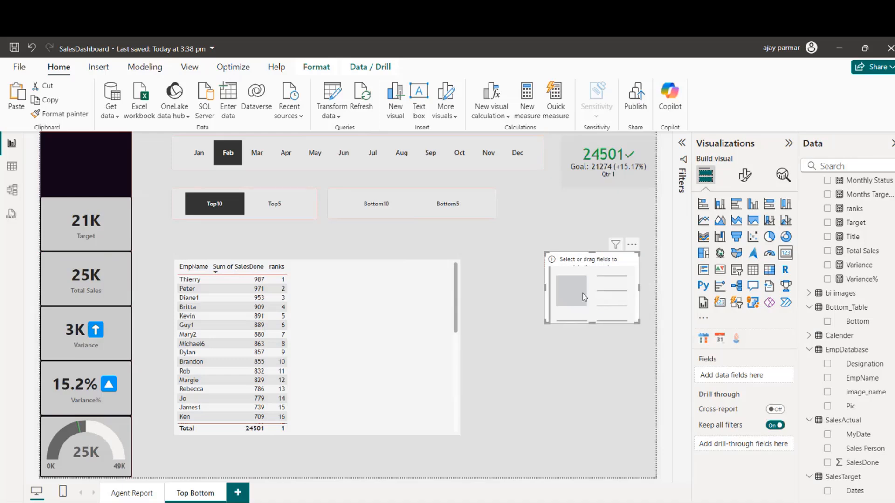
Step: Create a measure in the _DAX table named Selection with the formula SELECTEDVALUE(Top_table[Top])
left_click(854, 208)
left_click(439, 103)
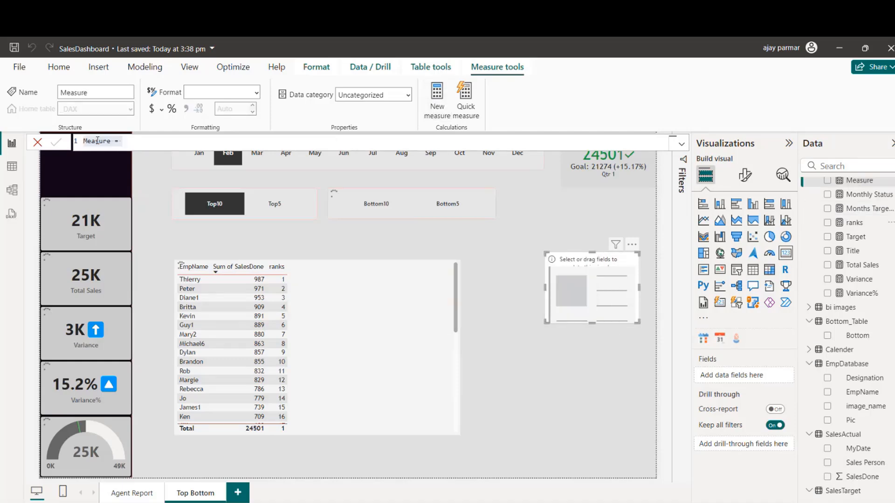
type("w")
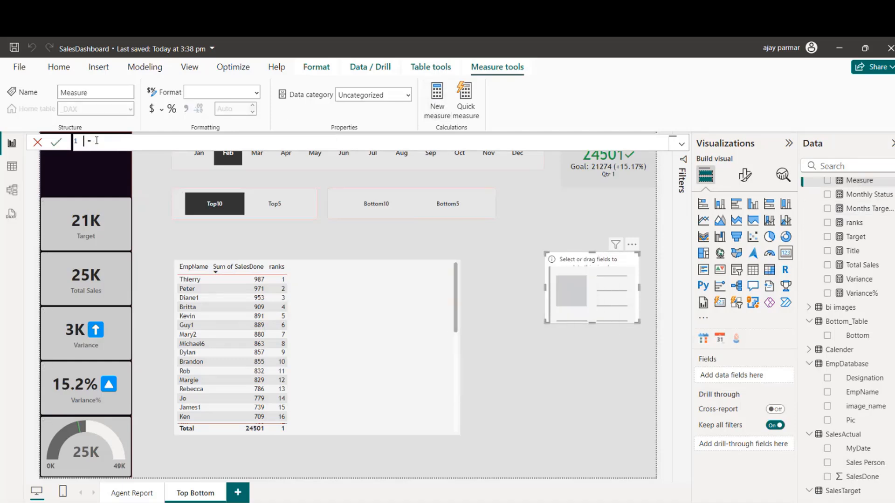
type("Selecte")
type("selecte")
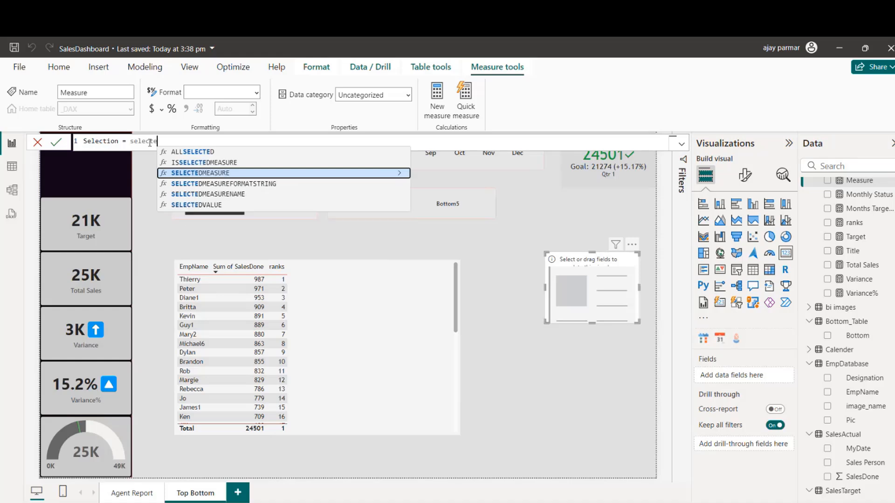
type("dvalu")
key("Tab")
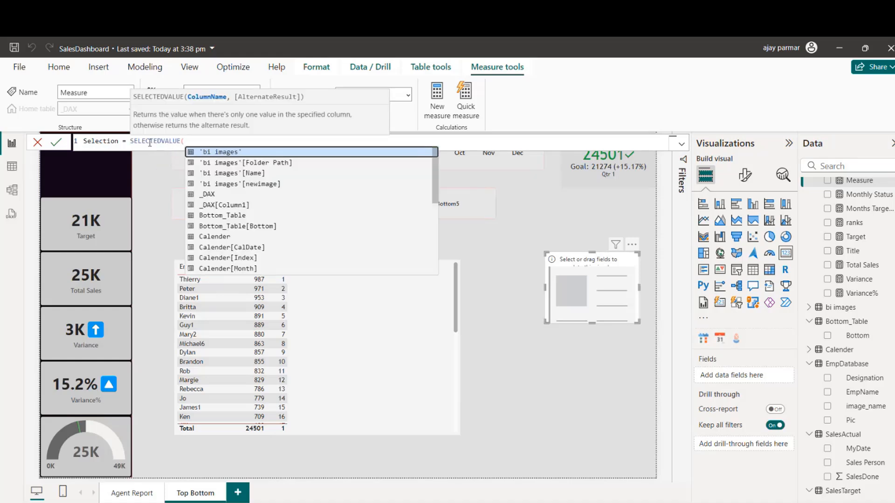
type("top")
key("Down")
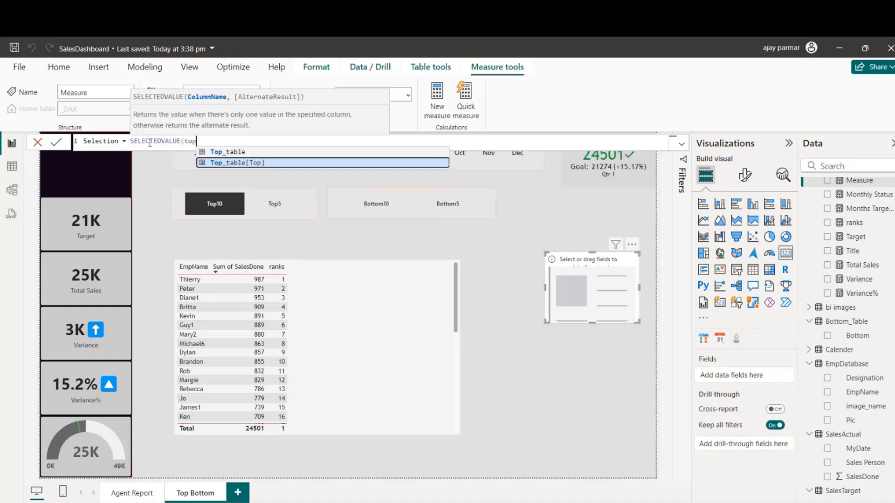
key("Tab")
type(")")
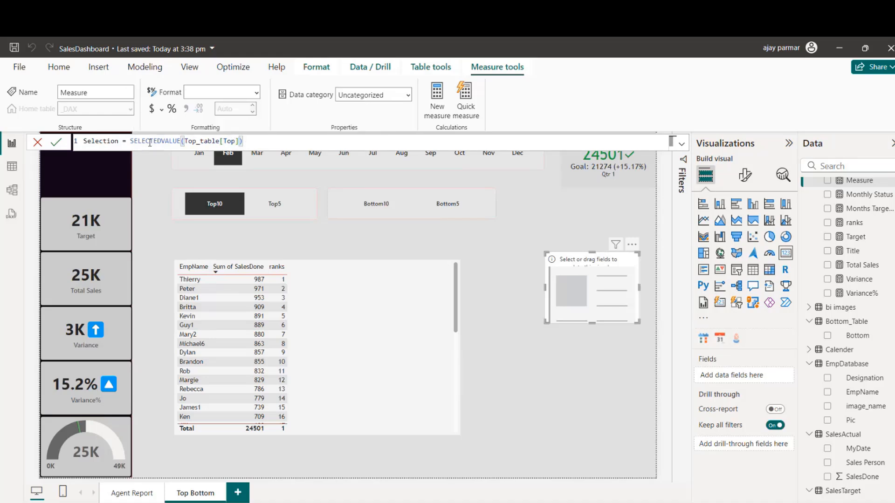
key("Return")
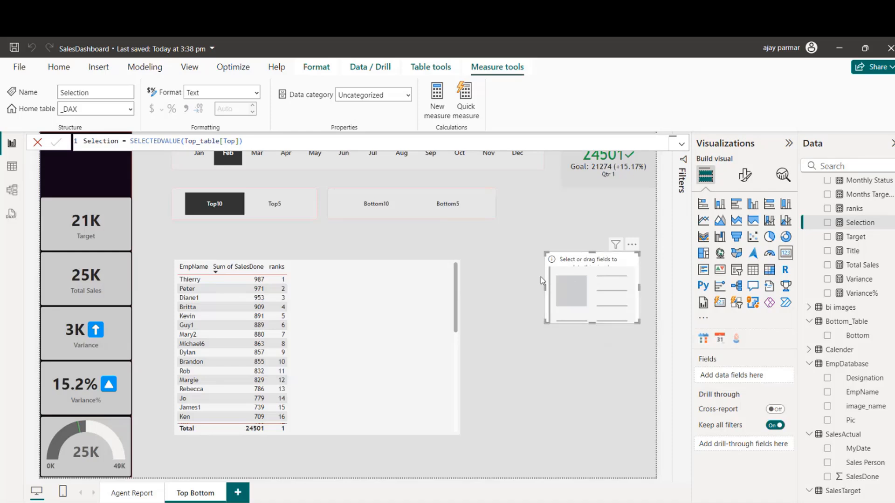
Step: Put the Selection measure in the new card and switch the Top slicer to Top5
left_click_drag(860, 222, 624, 304)
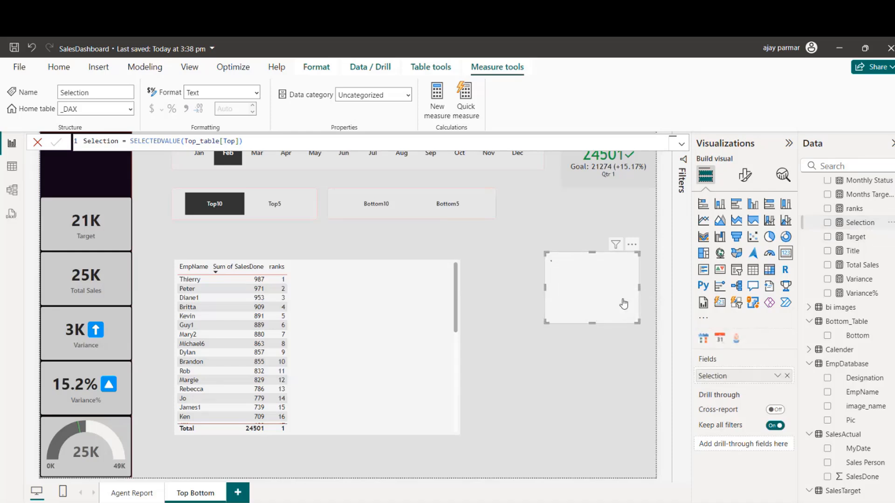
left_click(285, 210)
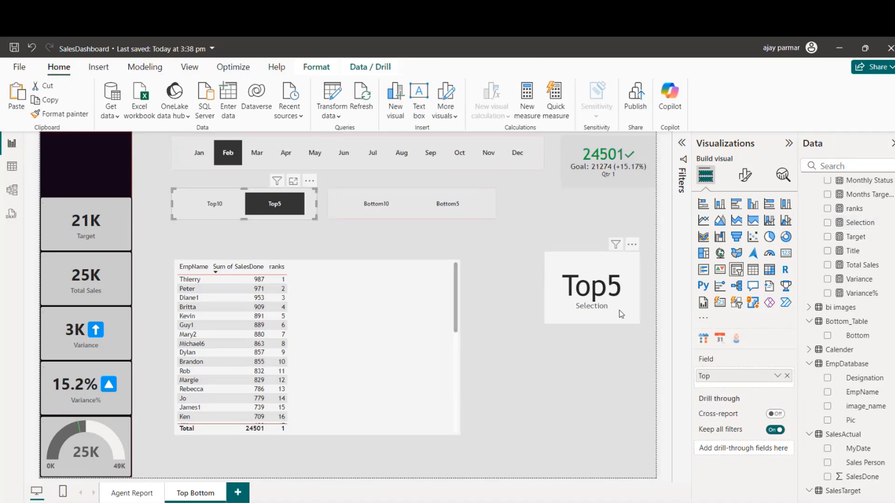
Step: Make the Selection card shorter, turn off its category label, and reposition it beside the employee sales table
left_click_drag(591, 310, 573, 303)
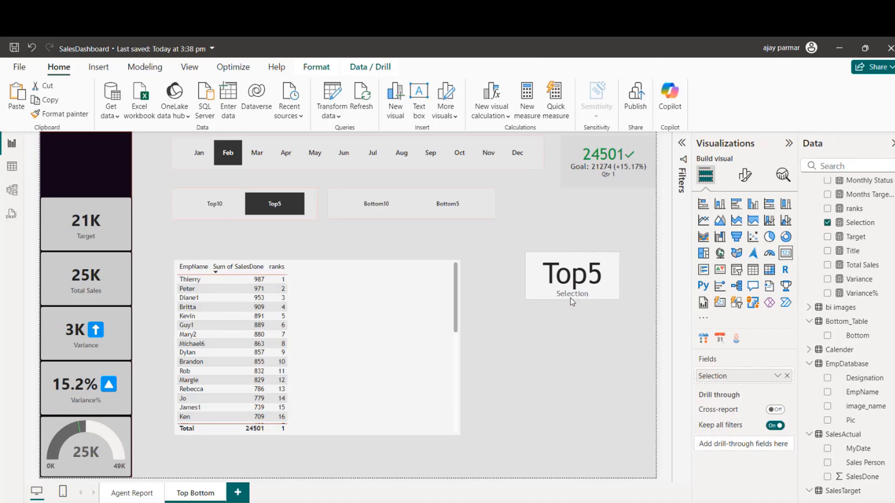
left_click(745, 175)
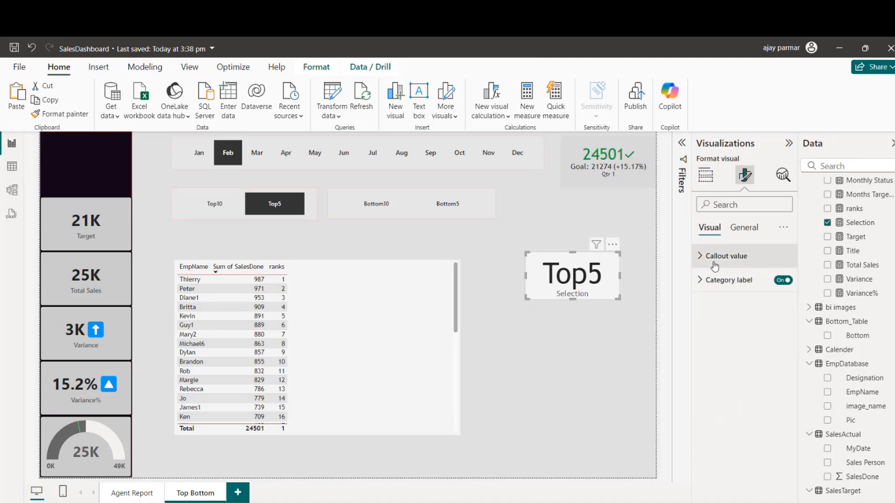
left_click(783, 280)
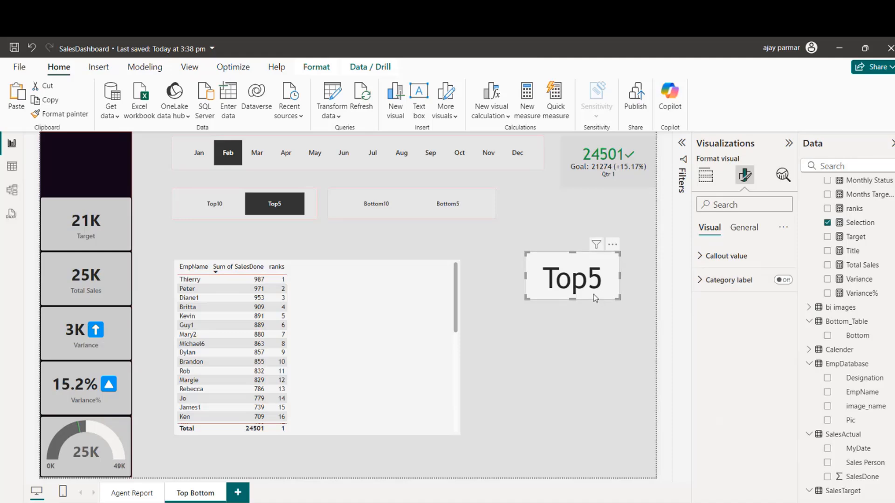
left_click_drag(594, 294, 598, 314)
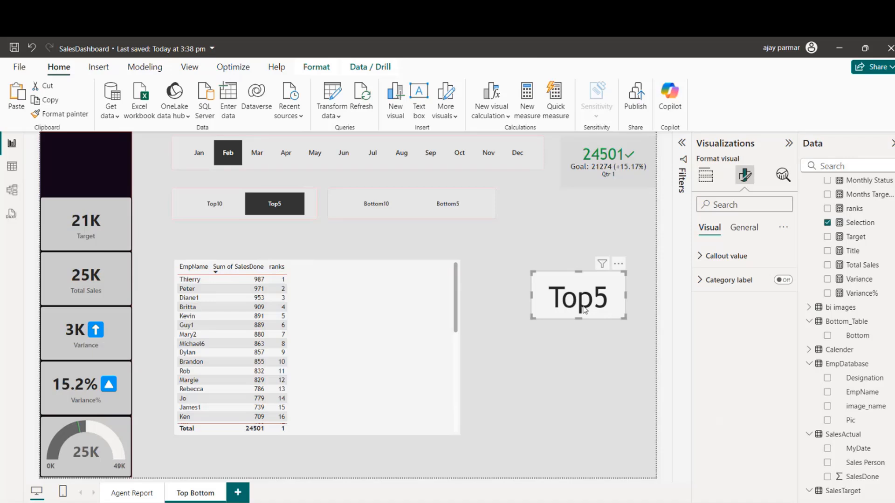
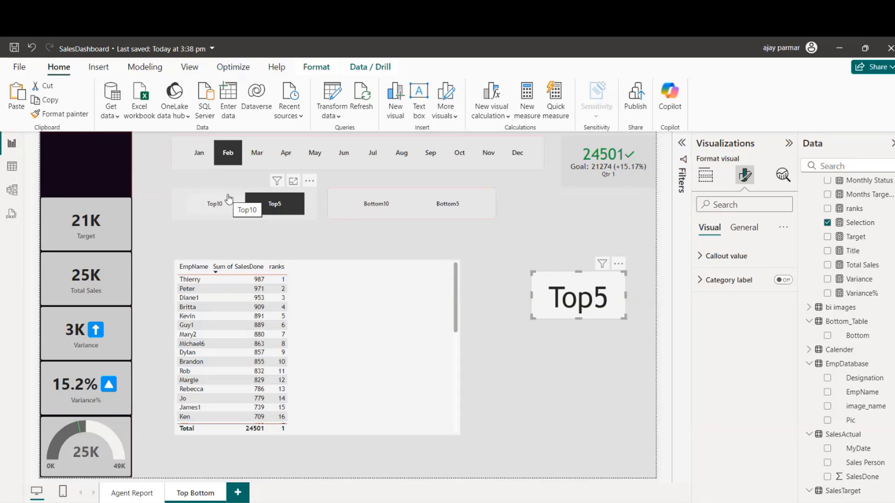
Step: Reselect Top5 in the Top slicer and start a new measure in the _DAX table
left_click(282, 208)
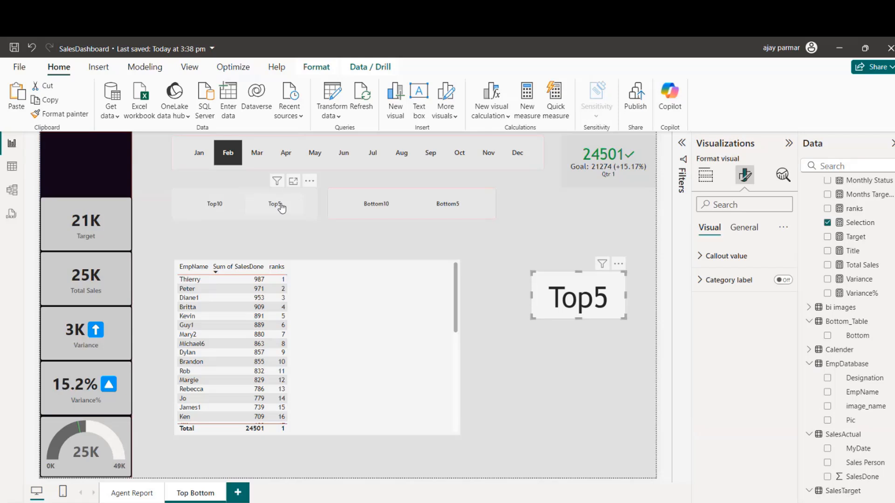
left_click(293, 209)
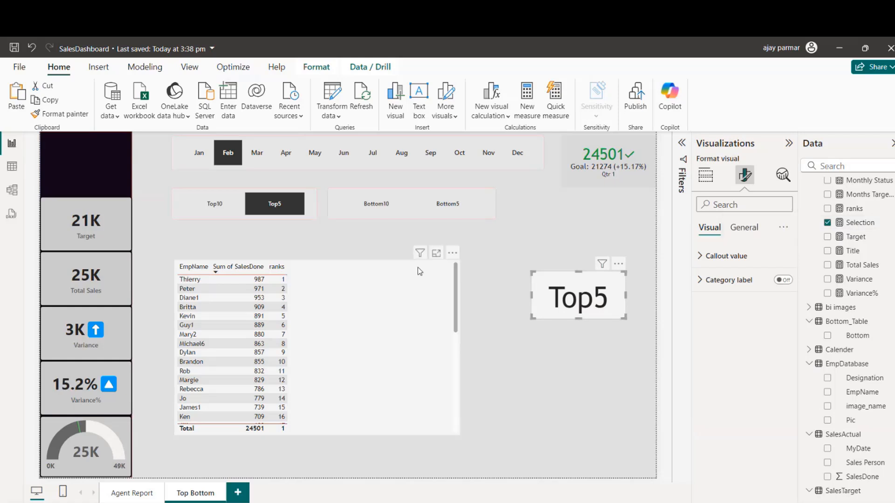
left_click(445, 280)
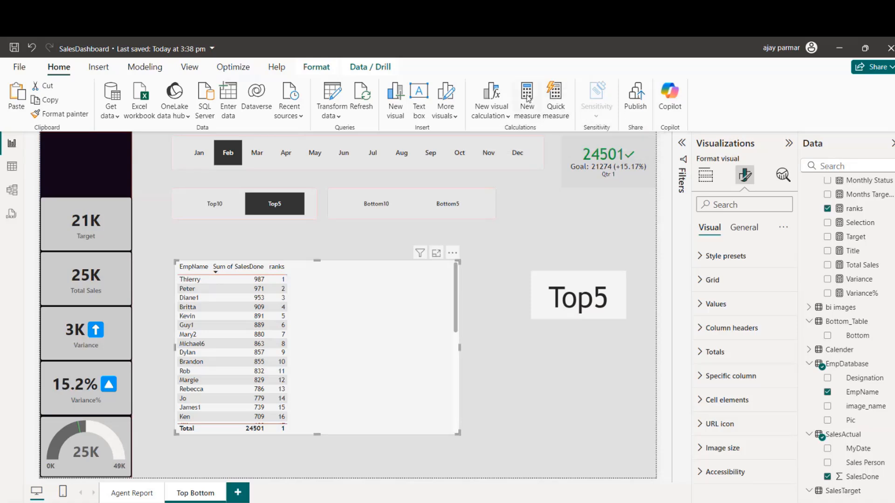
left_click(854, 209)
left_click(437, 103)
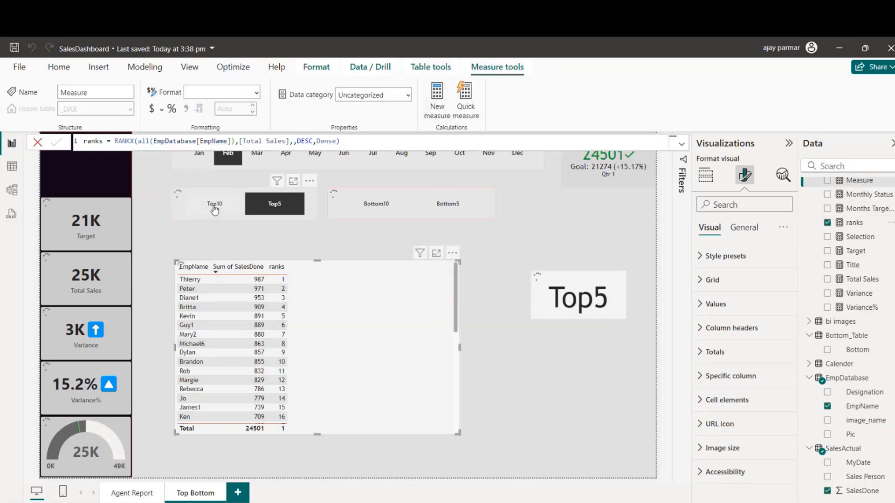
left_click(134, 143)
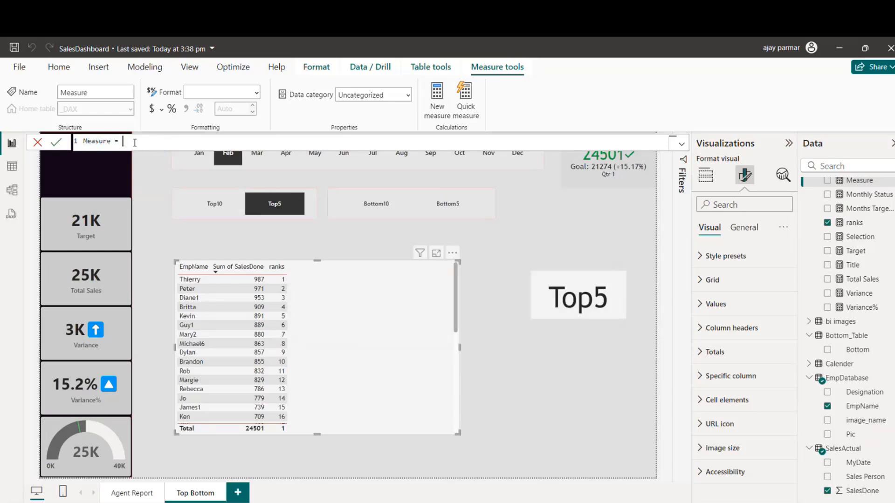
Step: Start the measure's formula with the condition if(SELECTEDVALUE(Top_table[Top])="Top5",
type("if(selec")
type("tedv")
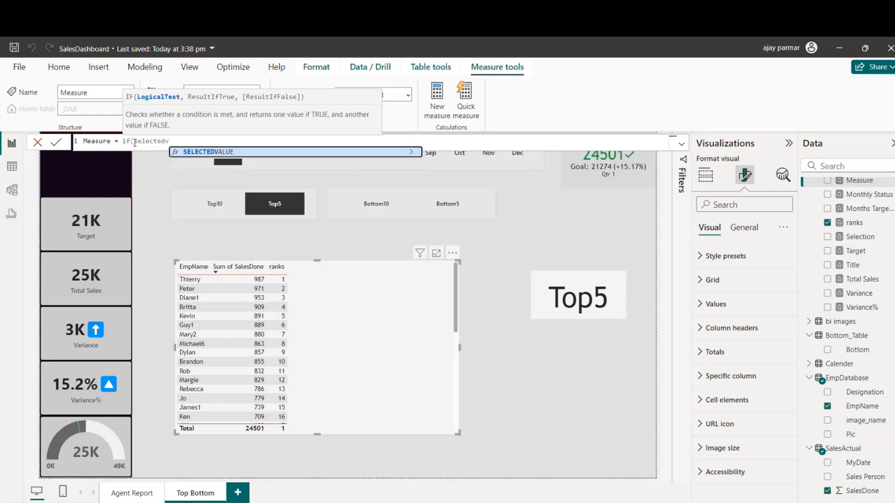
key("Tab")
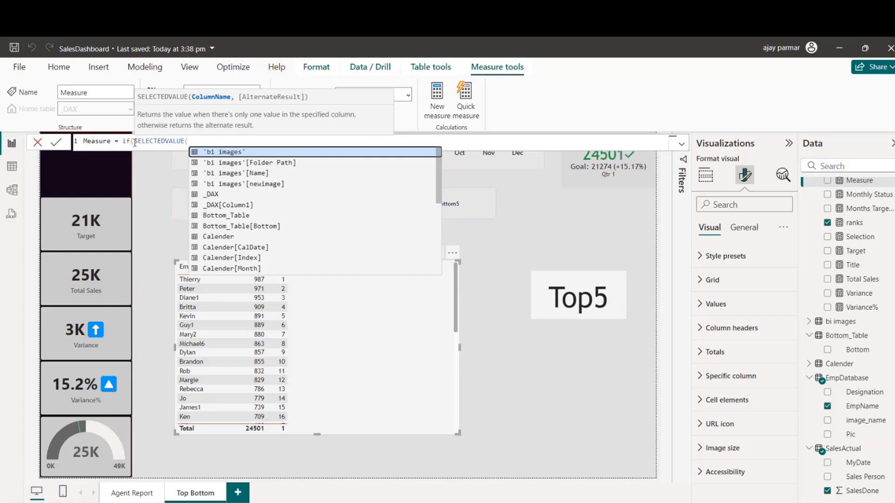
type("Top")
key("Down")
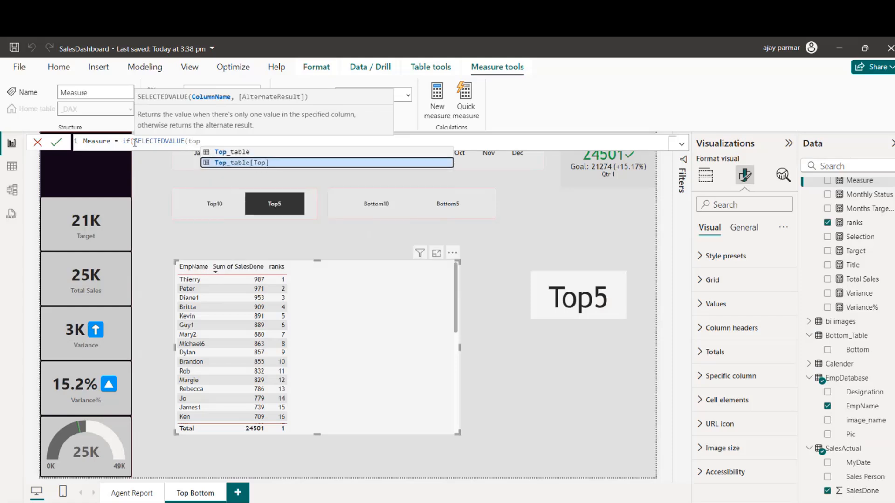
key("Tab")
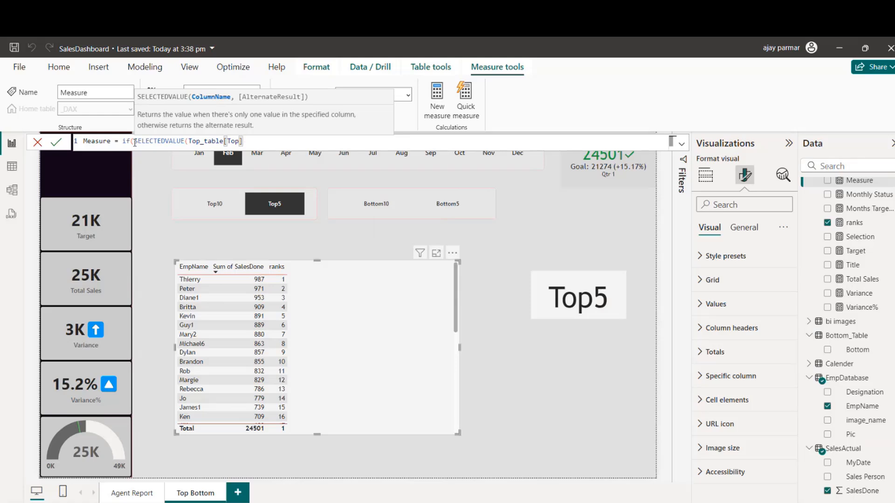
type(")=\"To")
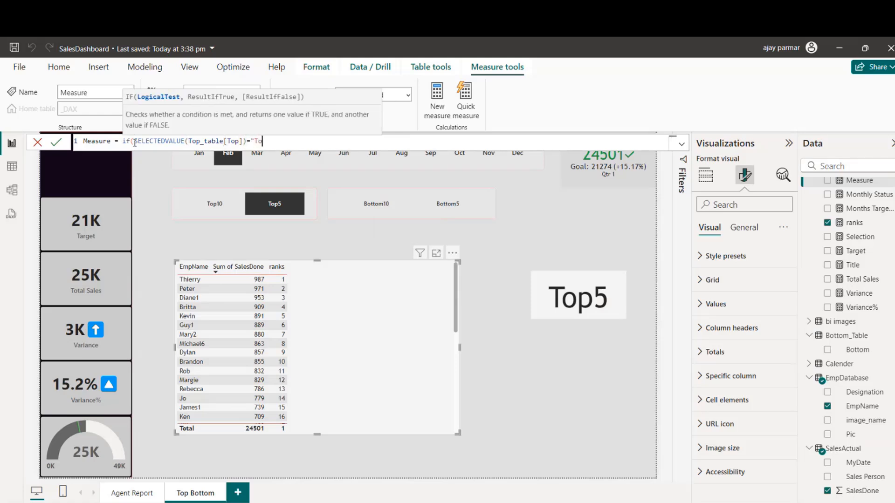
type("p5\",rank")
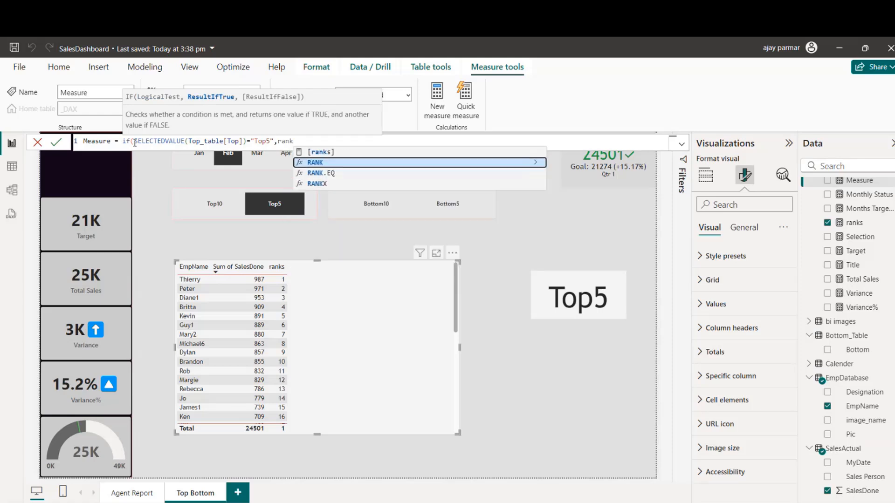
type("s")
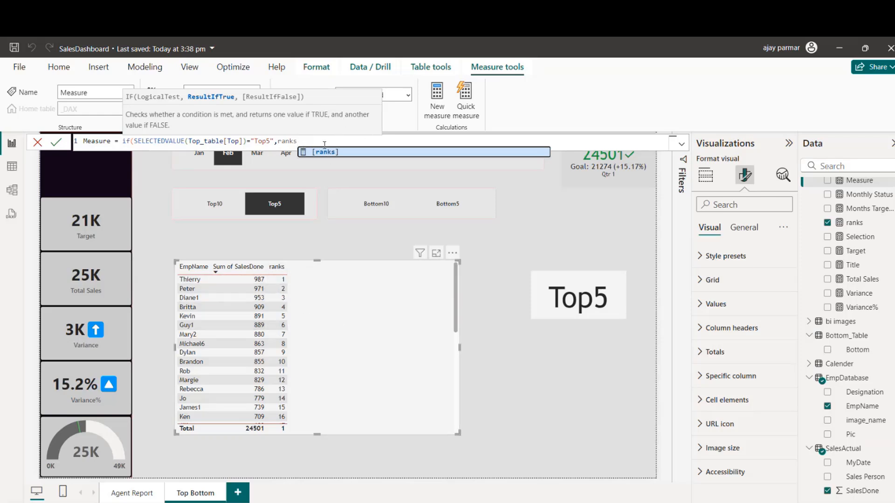
Step: Add a RANKX function to the formula that ranks over all(EmpDatabase[EmpName])
key("BackSpace")
type("x")
key("Tab")
type("all")
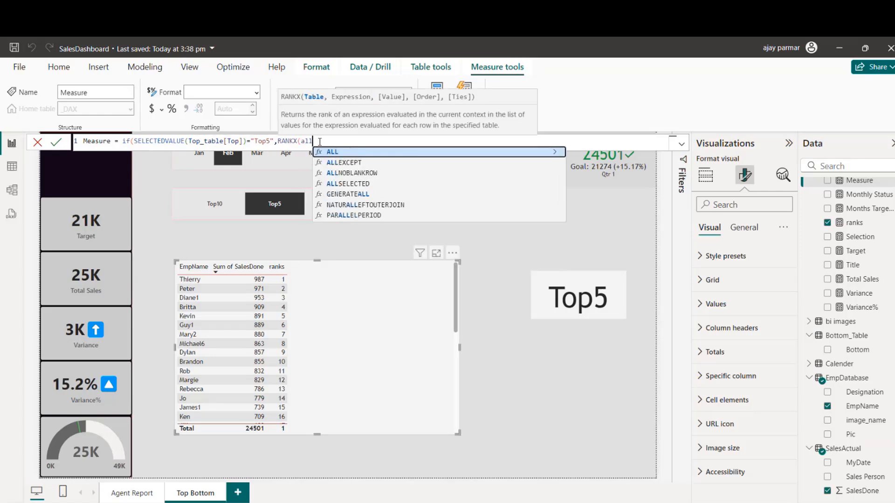
type("(emp")
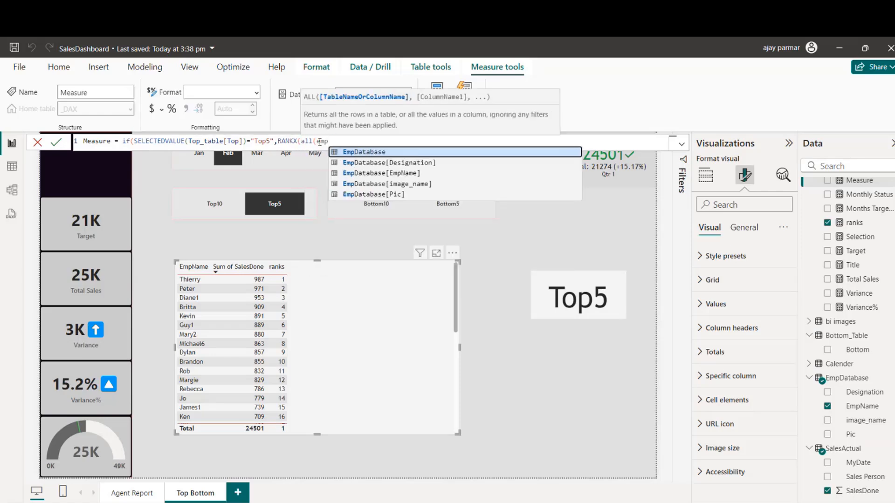
key("Down")
key("Down")
key("Down")
key("Up")
key("Tab")
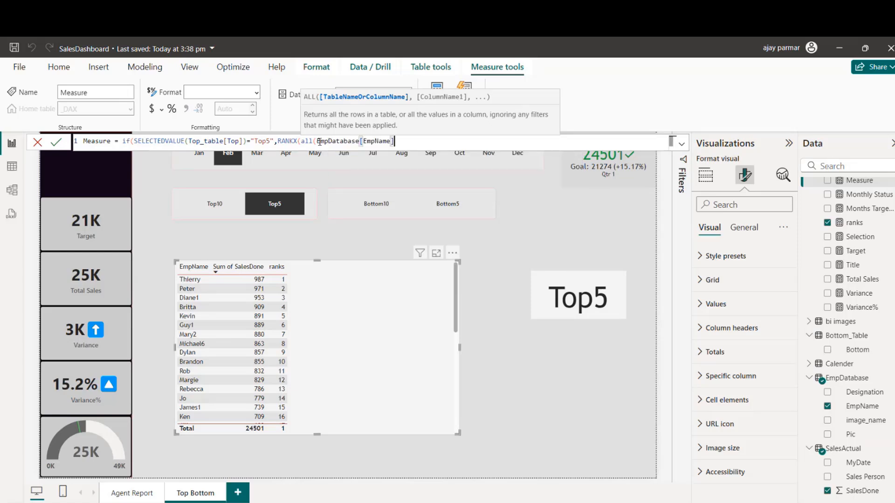
Step: Complete the RANKX function with [Total Sales] as the expression, DESC order and Dense ties
type("),")
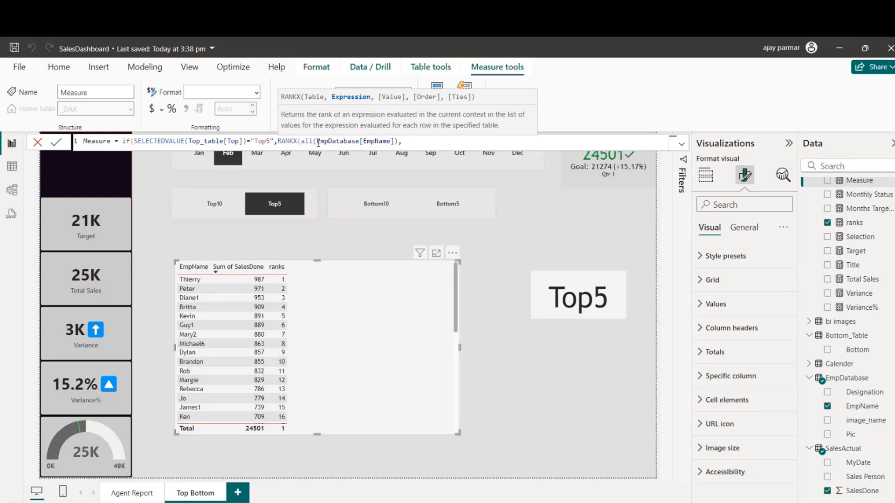
type("[Total Sales],,")
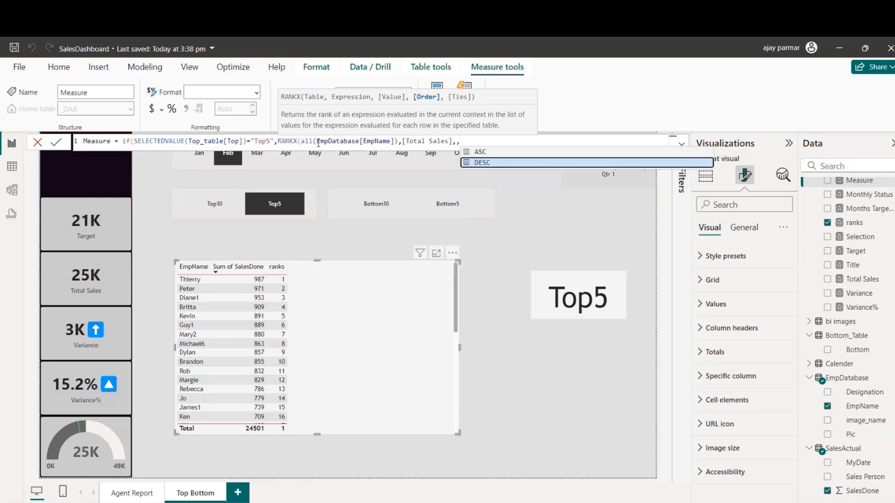
key("Tab")
type(",")
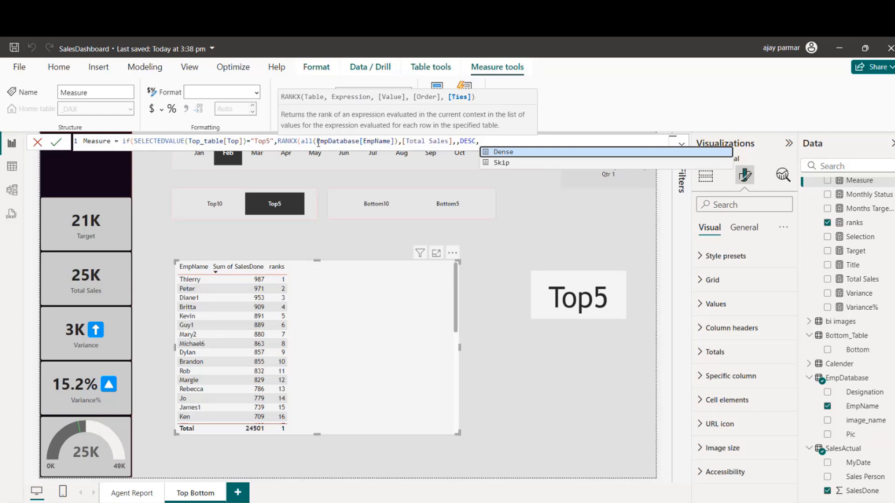
key("Tab")
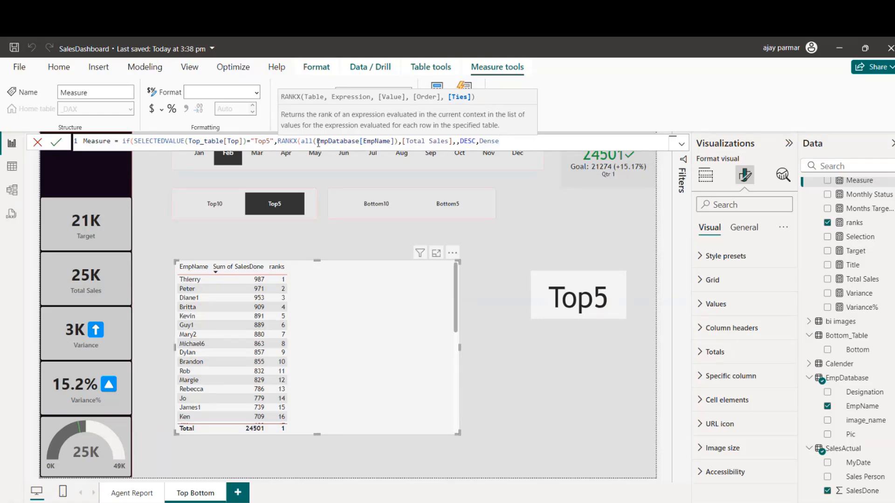
type(")")
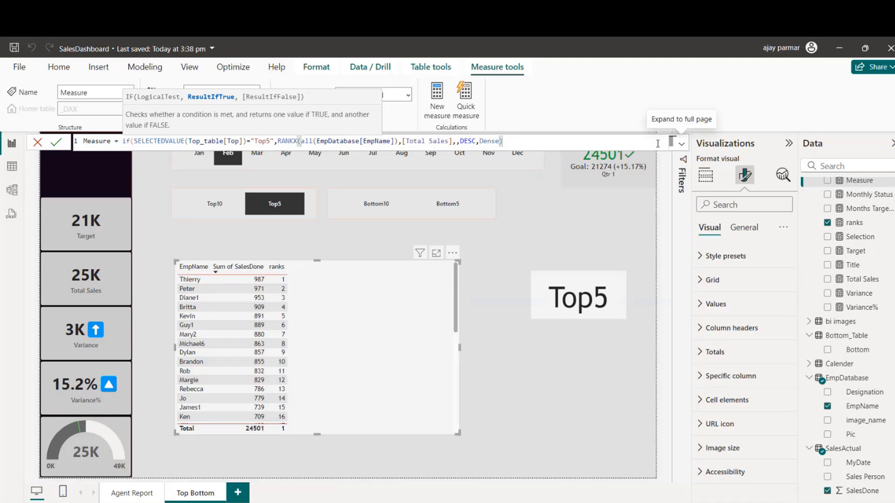
type("<=5")
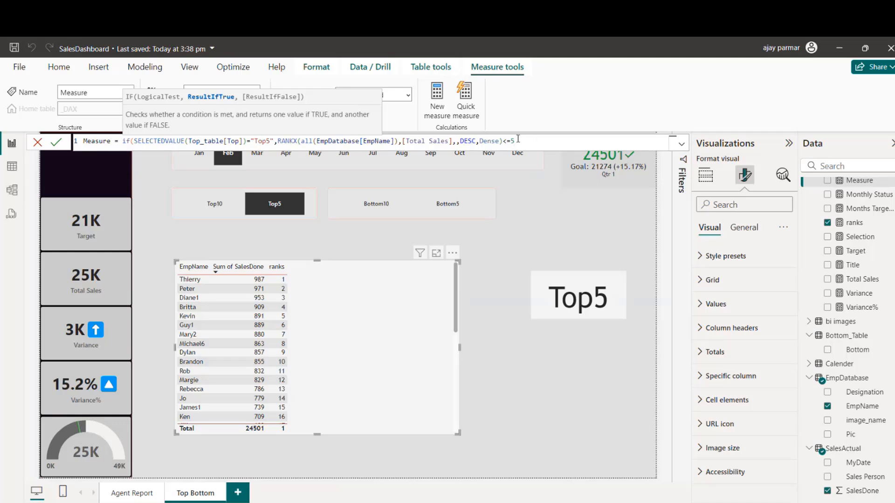
key("BackSpace")
key("BackSpace")
key("BackSpace")
Step: Expand the formula editor and move the if expression to line 3, leaving a blank line below the measure name
left_click(682, 144)
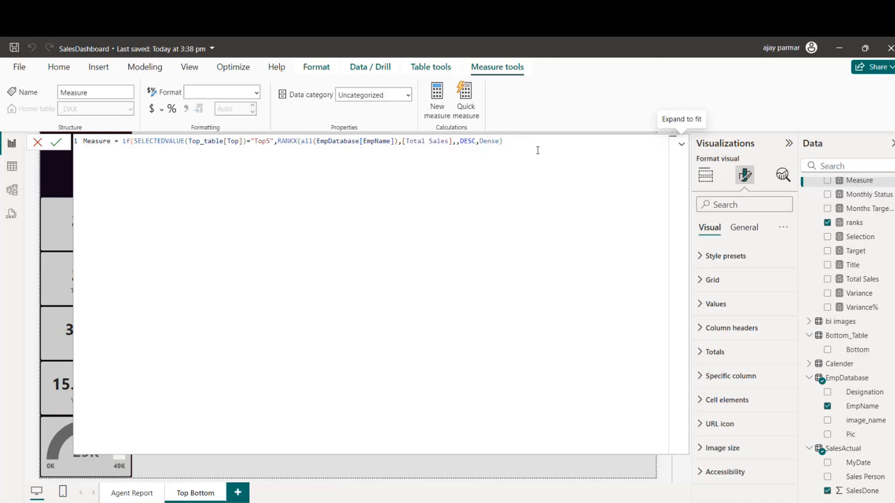
left_click(120, 140)
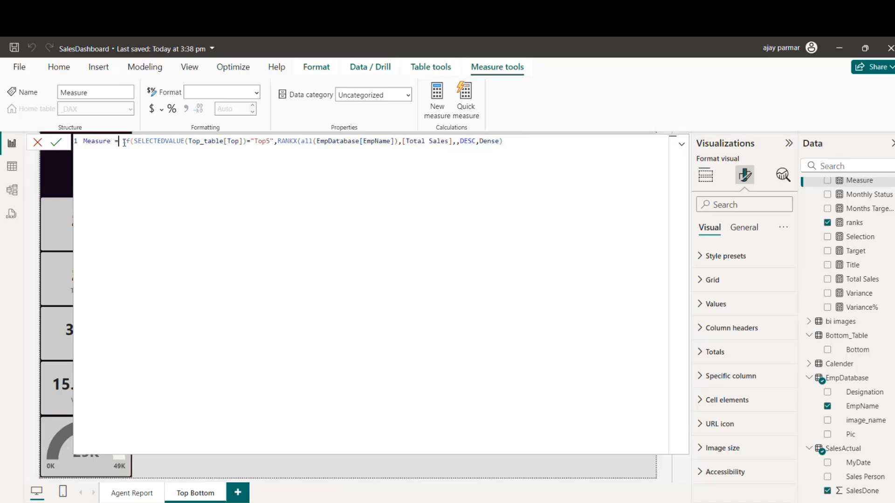
key("shift+Return")
key("shift+Return")
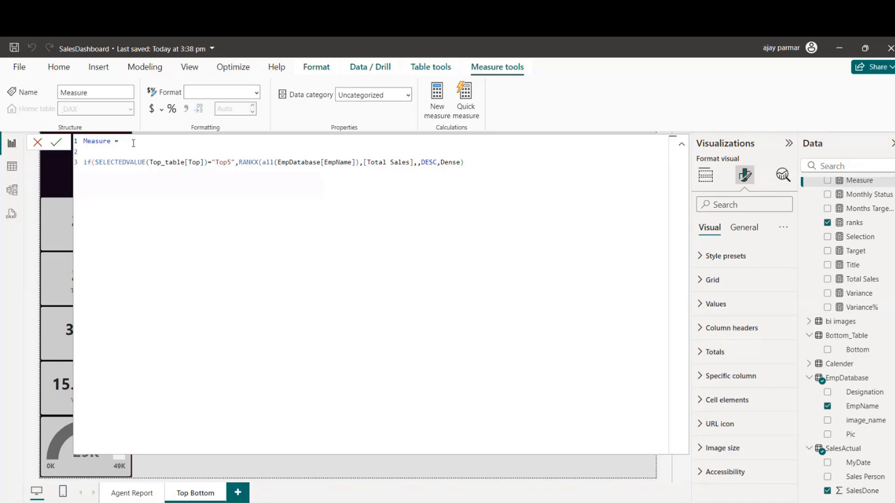
Step: Begin a VAR declaration on the blank second line of the measure
left_click(100, 151)
type("var selec")
key("BackSpace")
key("BackSpace")
key("BackSpace")
key("BackSpace")
key("BackSpace")
key("BackSpace")
key("BackSpace")
key("BackSpace")
key("BackSpace")
type("V")
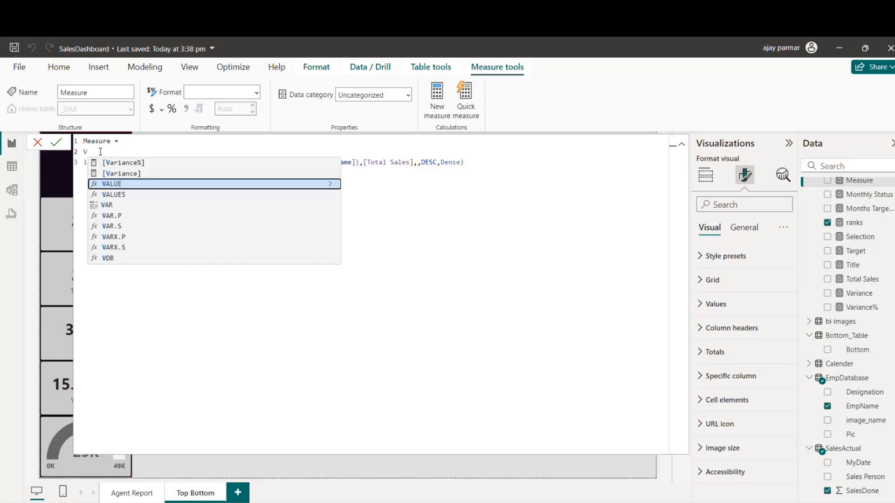
type("AR s if(SELECTE")
key("BackSpace")
key("BackSpace")
key("BackSpace")
key("BackSpace")
key("BackSpace")
key("BackSpace")
key("BackSpace")
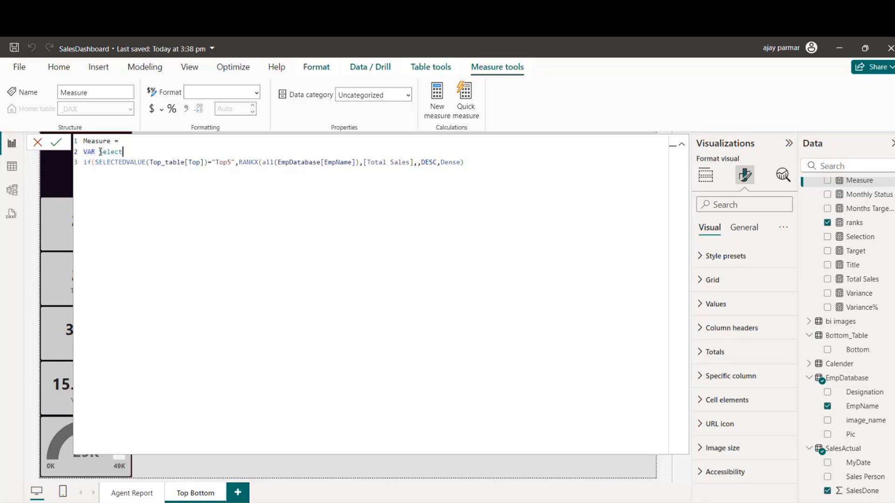
Step: Name the variable myselection and assign it SELECTEDVALUE(Top_table[Top])
type("myselection = selectedv")
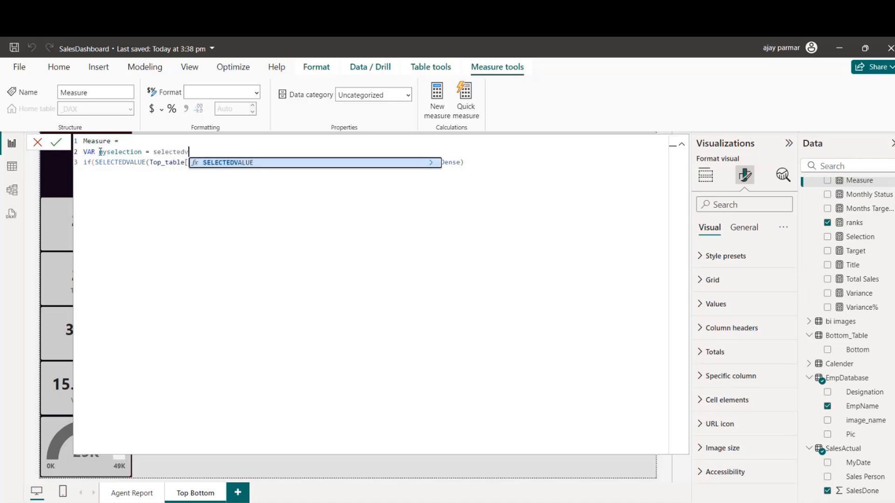
key("Tab")
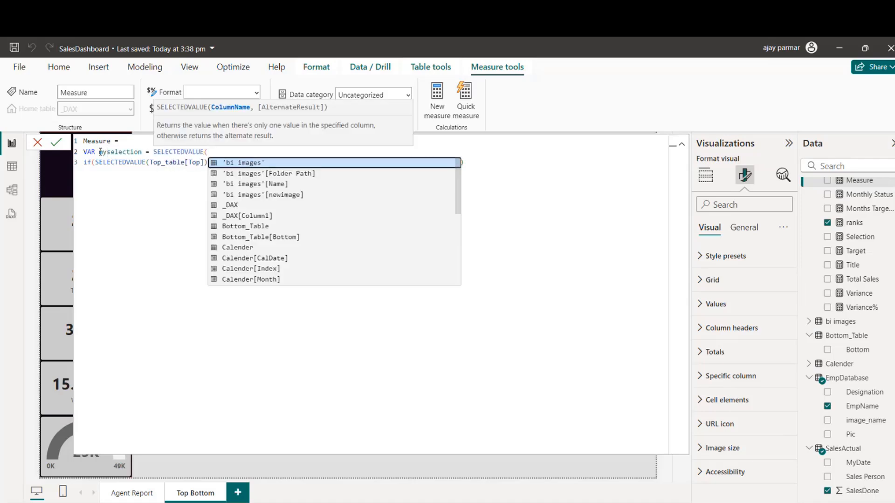
type("Top")
key("Down")
key("Tab")
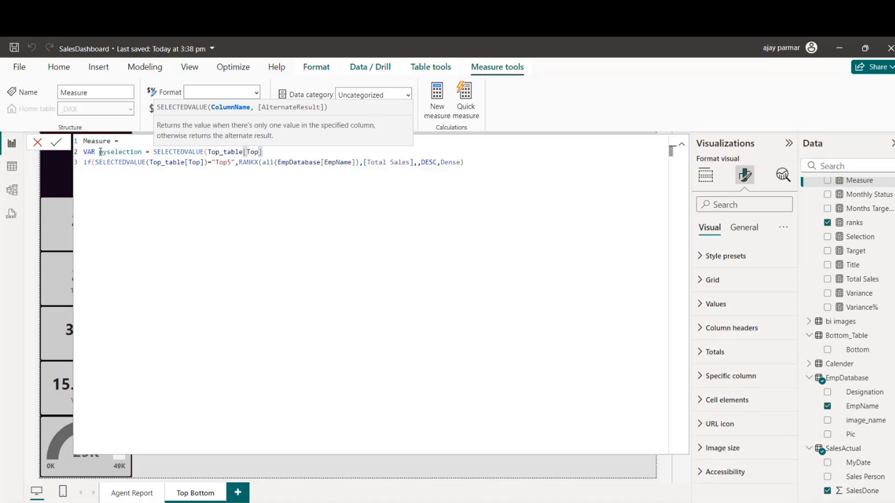
type(")")
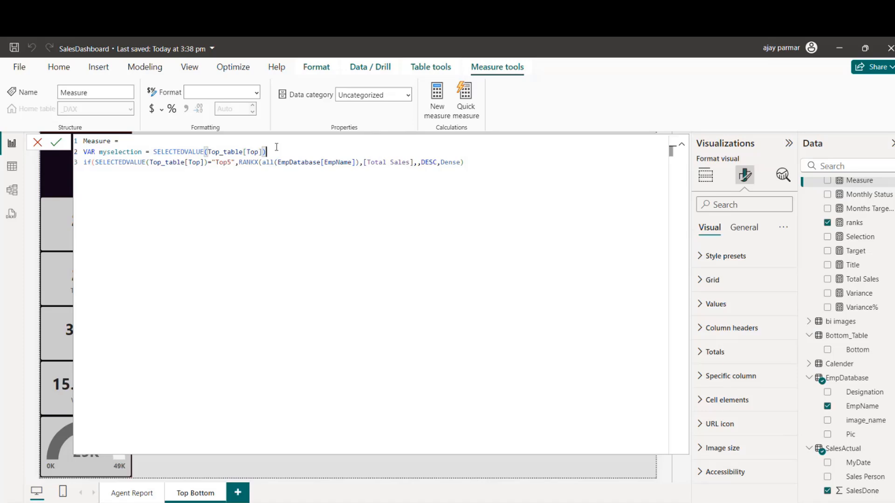
Step: Declare a second variable named rank1 on a new line below myselection
key("Return")
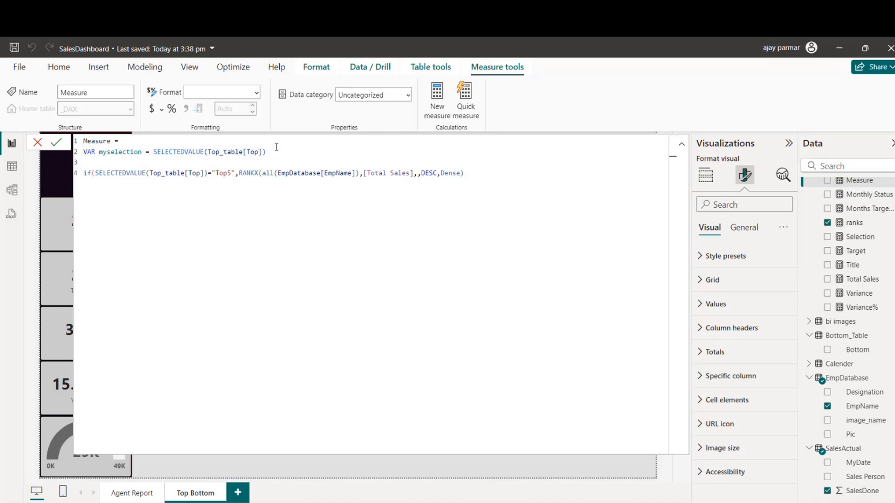
type("VAR rank1=")
type("if(my")
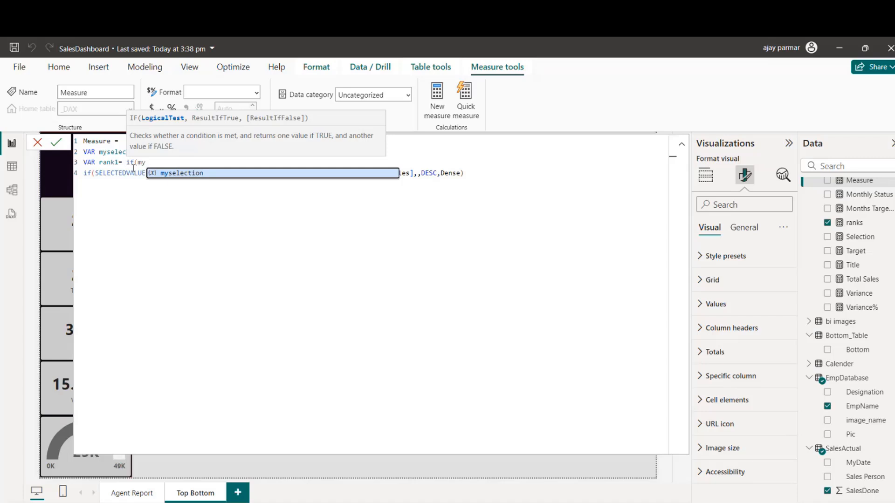
key("BackSpace")
Step: Remove the if condition and assign the existing RANKX expression to rank1 on the same line
key("BackSpace")
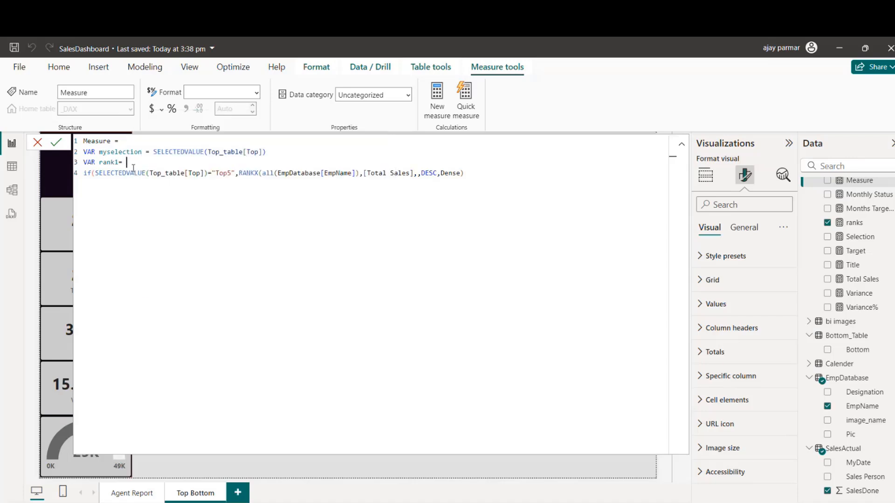
left_click(239, 174)
left_click(83, 174, "shift")
key("BackSpace")
key("BackSpace")
left_click(398, 159)
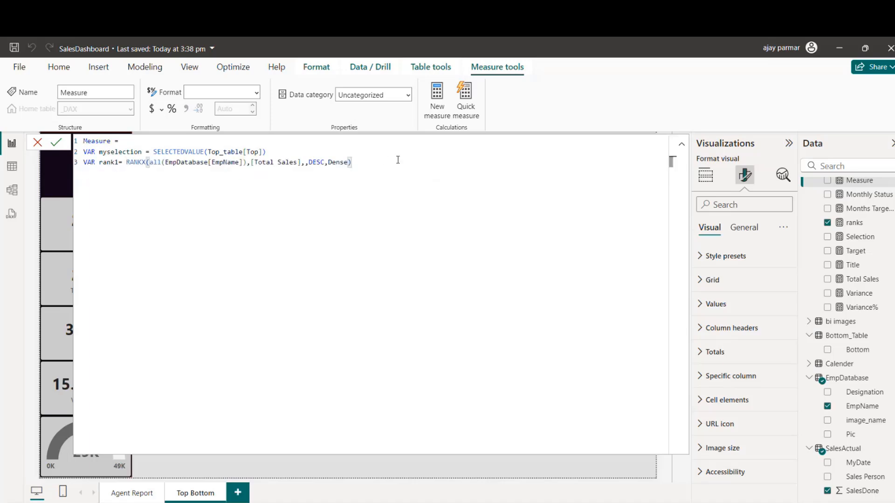
Step: Limit rank1 to the first ten ranks by appending <=10 to its RANKX expression
type("<=10")
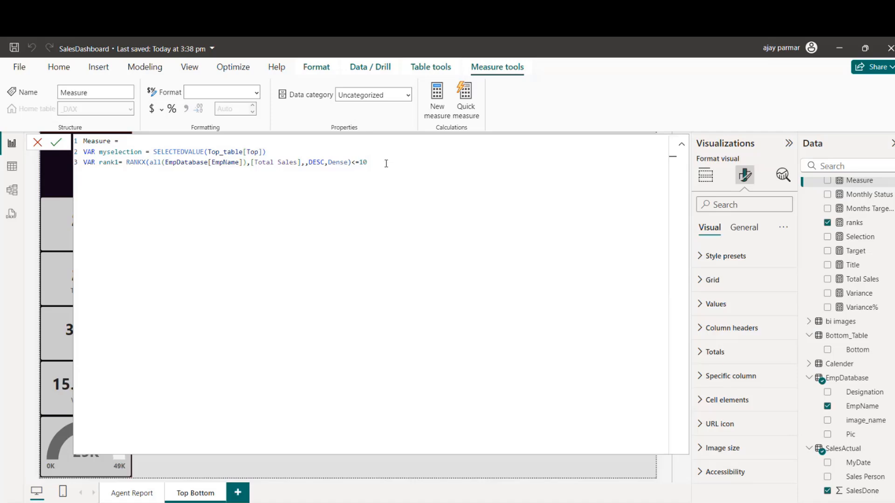
type("TOPN(")
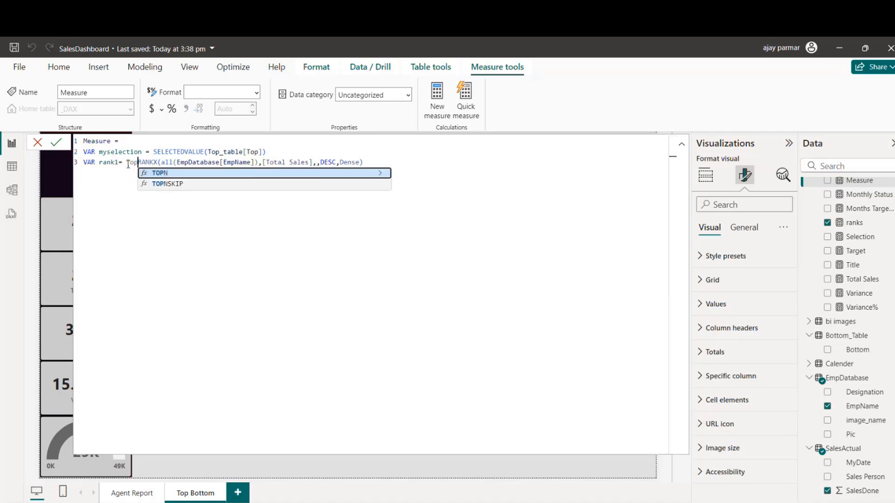
type("10,")
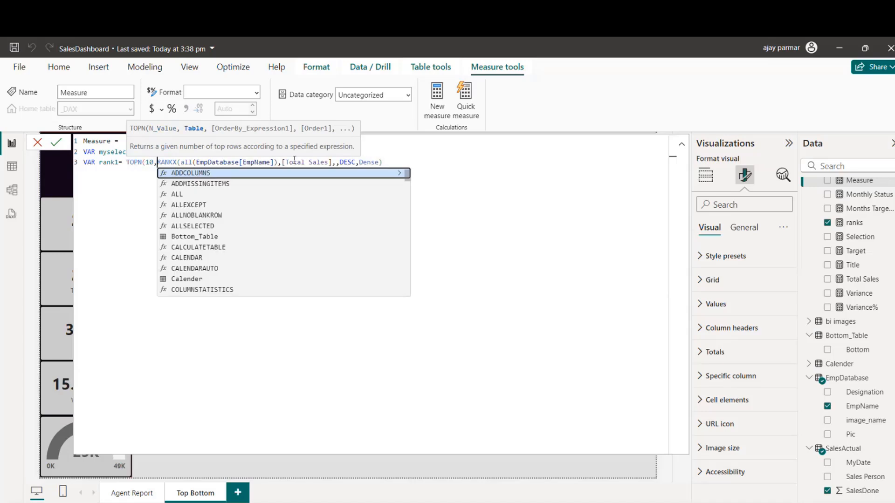
left_click(426, 162)
type("10")
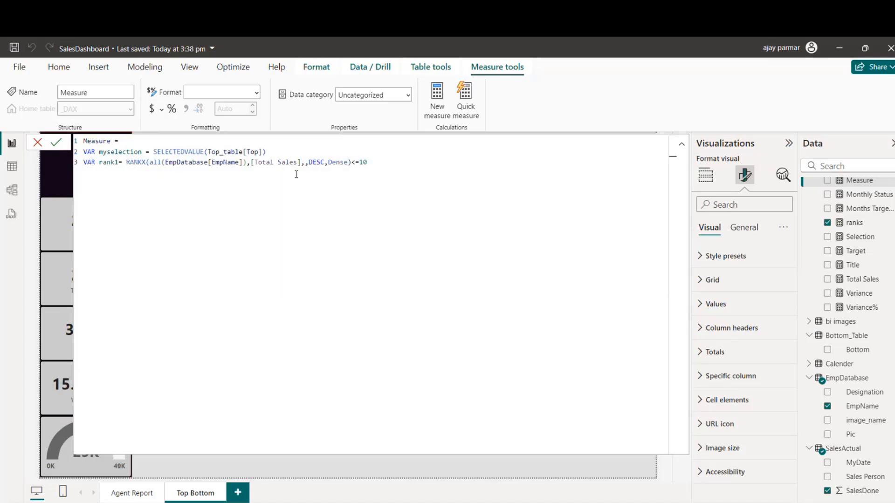
Step: Duplicate the rank1 declaration on a new line, rename the copy rank2 and set its limit to <=5
key("shift+Return")
type("VAR rank1= RANKX(all(EmpDatabase[EmpName]),[Total Sales],,DESC,Dense)<=10")
double_click(116, 175)
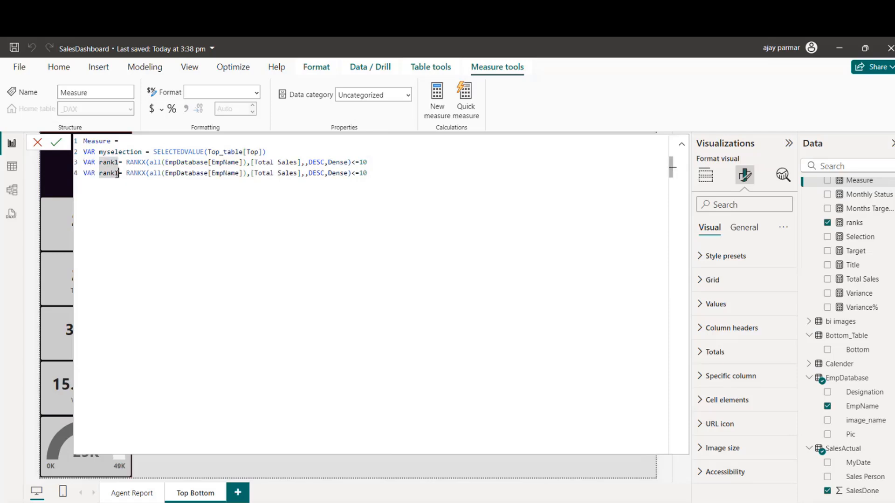
type("rank2")
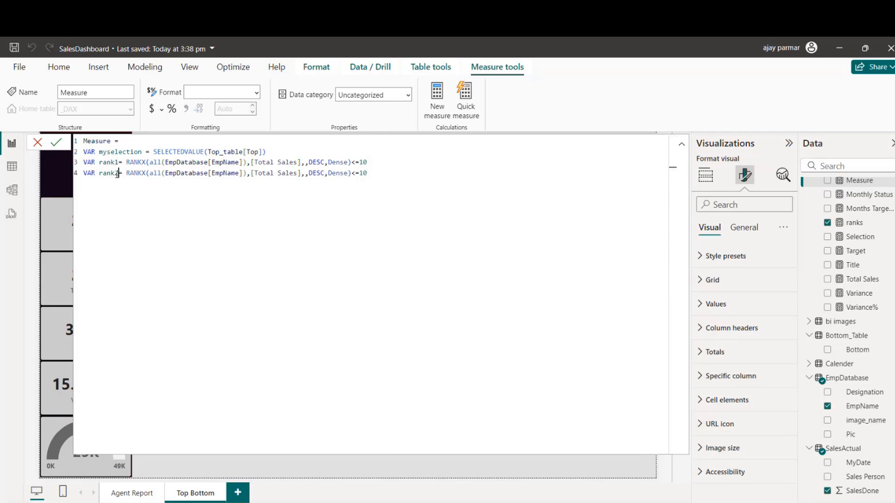
double_click(363, 173)
type("5")
Step: Declare a variable named output on a new line below rank2
key("shift+Return")
type("VAR oUTP")
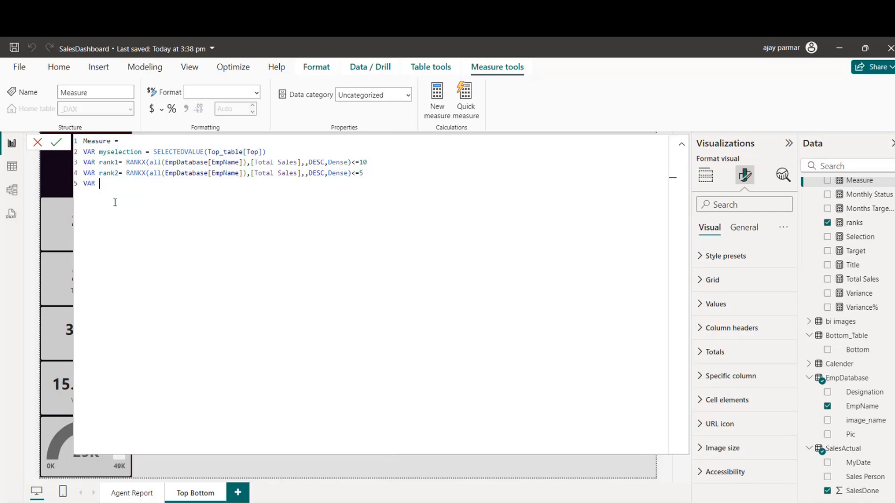
key("BackSpace")
key("BackSpace")
key("BackSpace")
key("BackSpace")
type("output = if (mys")
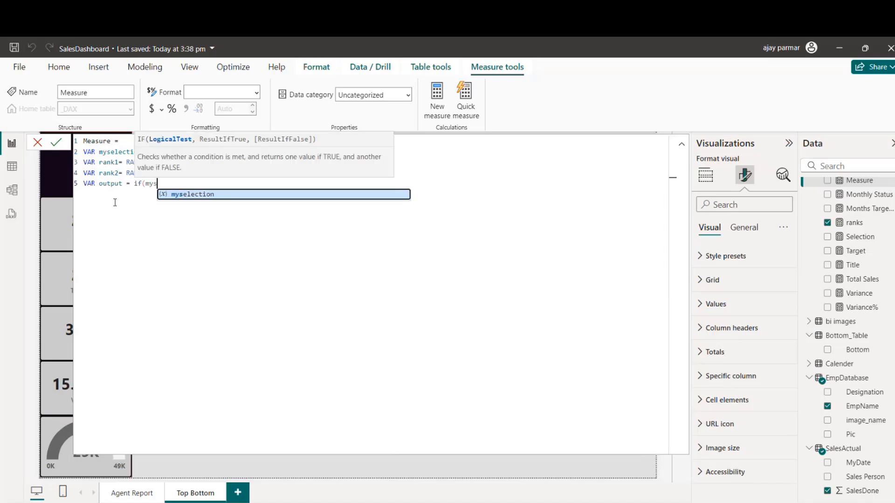
Step: Assign output an if function whose condition is myselection="Top5"
key("Tab")
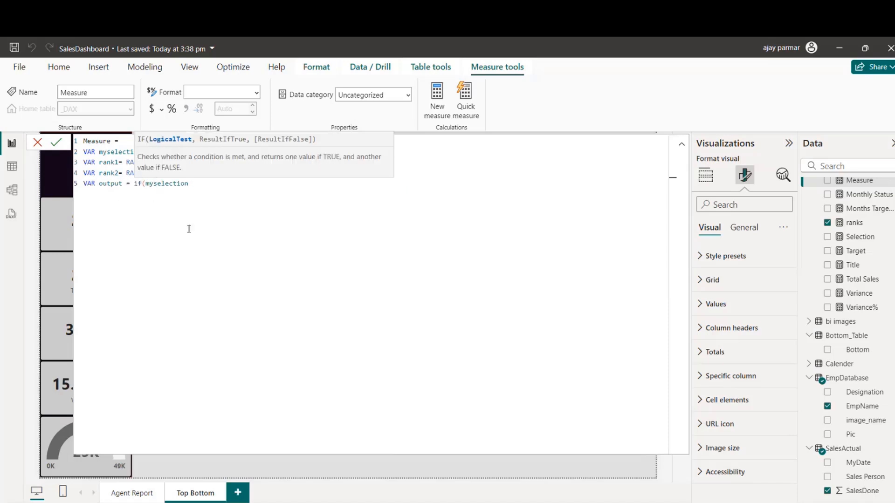
type("=\"Top5\",rank1")
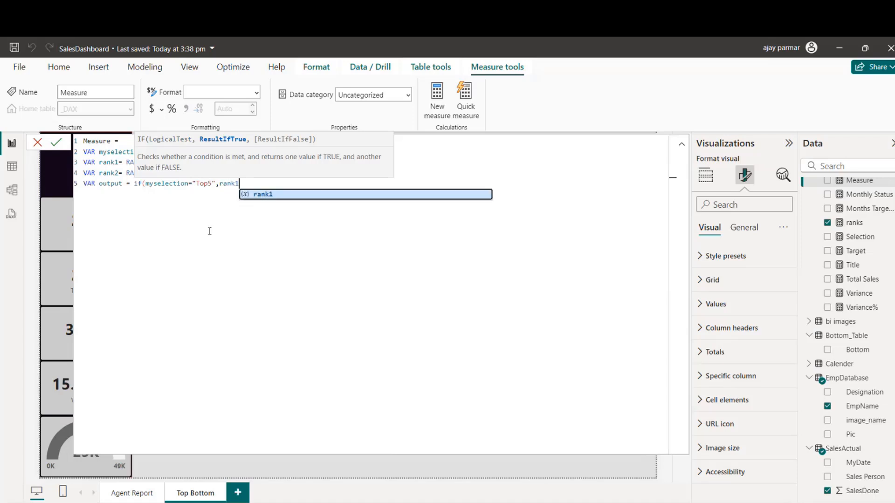
Step: Complete the if function with rank2 as the true result and rank1 as the false result
key("BackSpace")
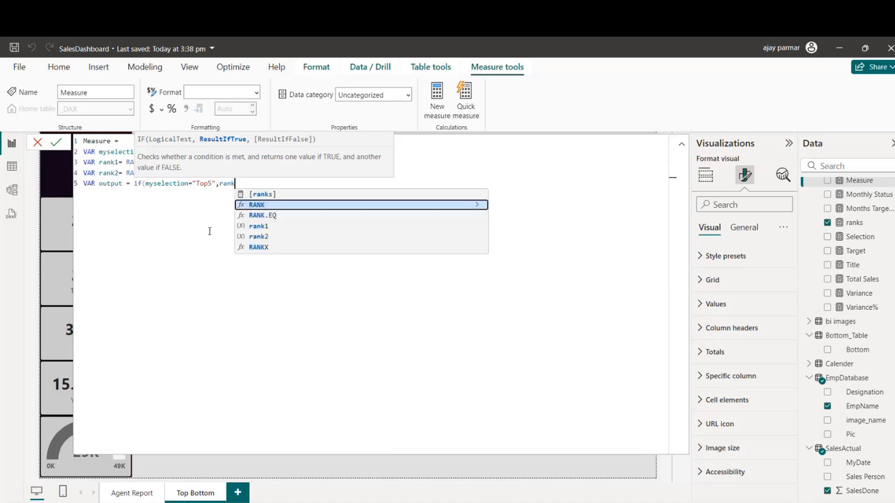
type("2.")
key("BackSpace")
type(",rank")
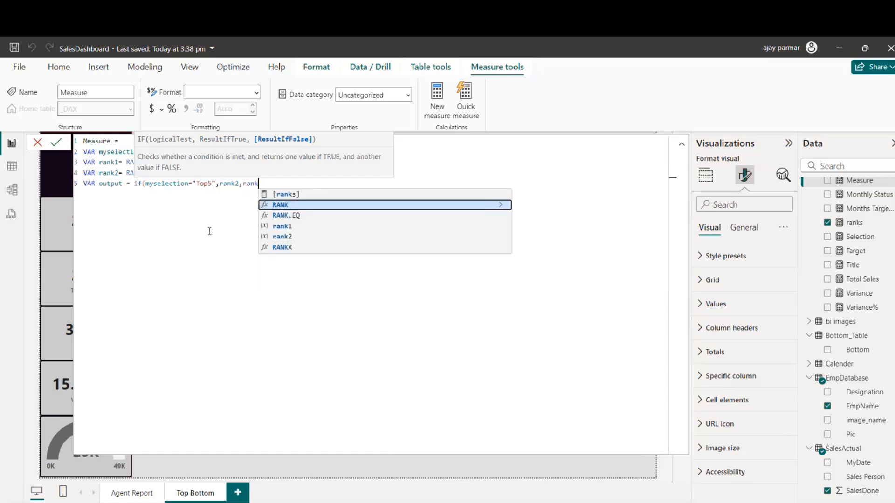
type("1)")
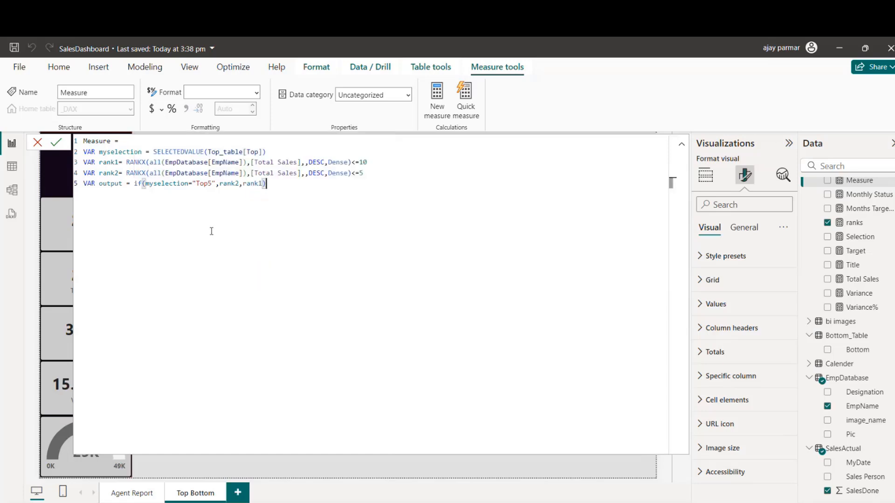
Step: Finish the measure with RETURN output, commit it and collapse the formula editor
key("shift+Return")
key("Tab")
key("Return")
type("O")
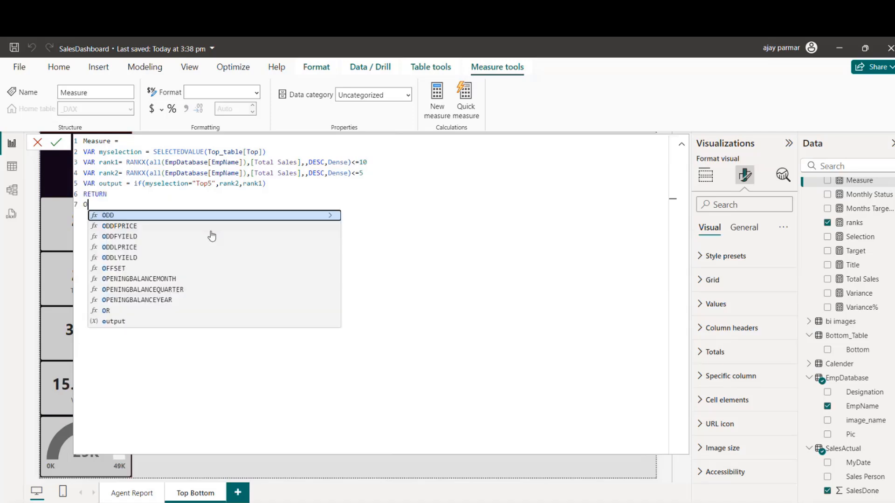
type("ut")
key("Tab")
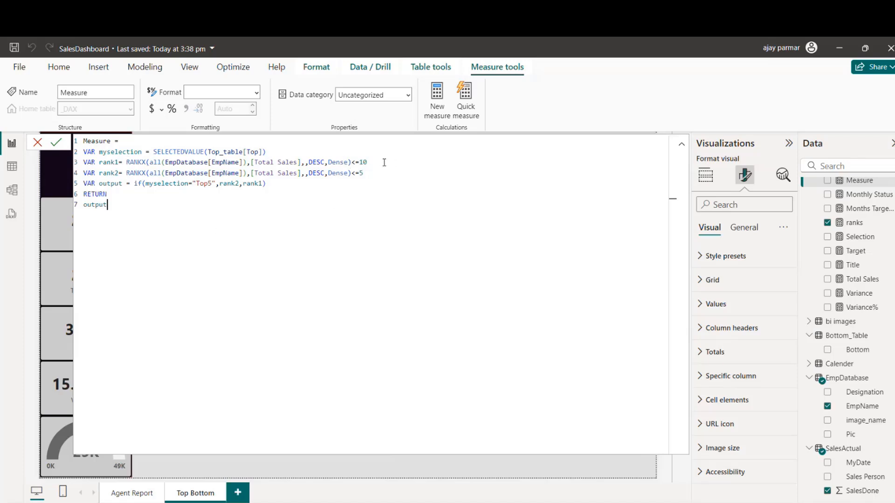
double_click(362, 163)
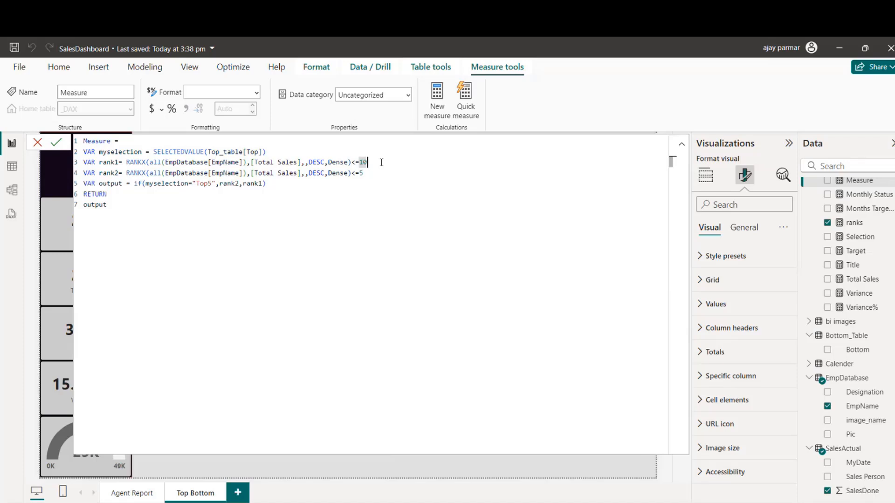
left_click(57, 143)
left_click(681, 144)
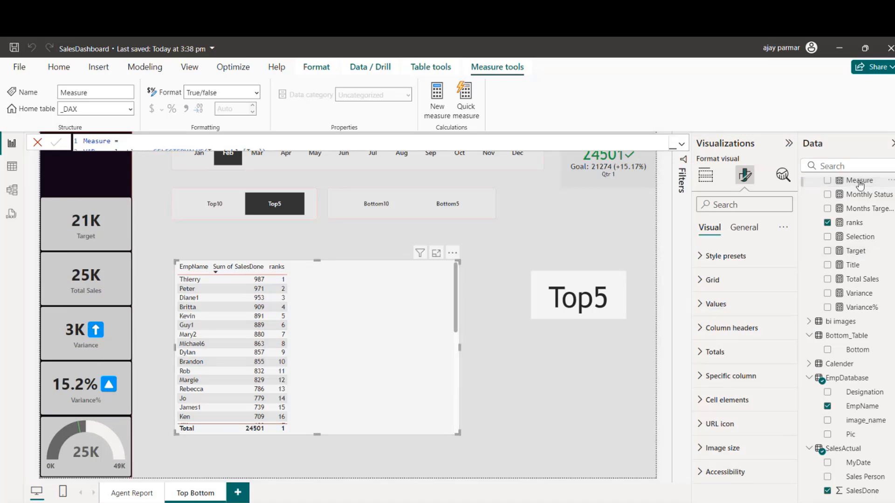
Step: Add Measure as a column to the employee table visual and switch the Top slicer to Top10
left_click_drag(860, 184, 372, 354)
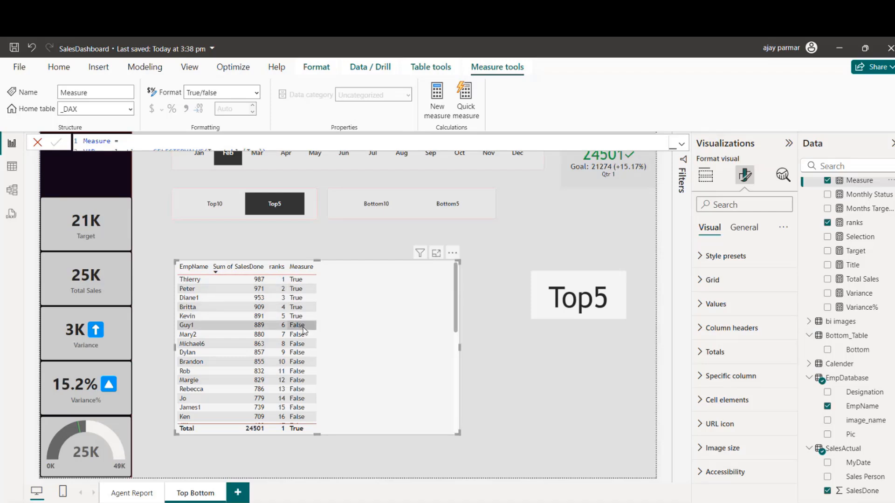
left_click(205, 203)
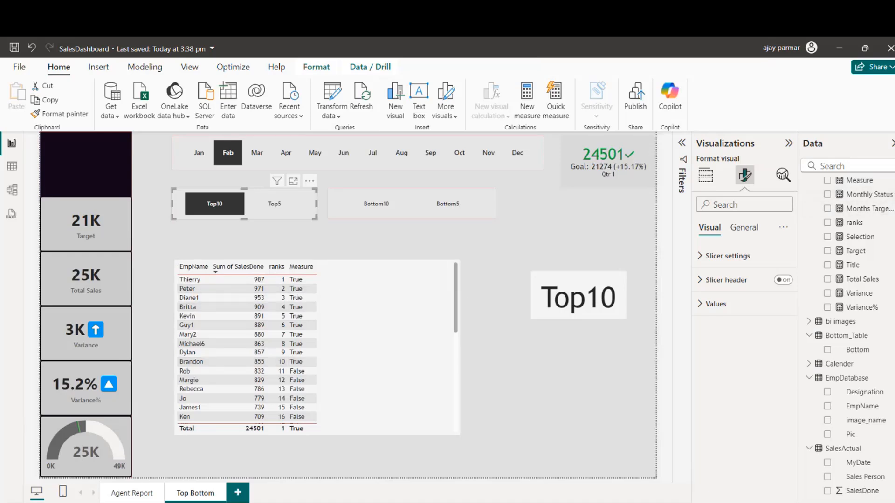
Step: Review the full formula of Measure in the _DAX table, including its rank variables
scroll(848, 233, "up", 1)
left_click(859, 213)
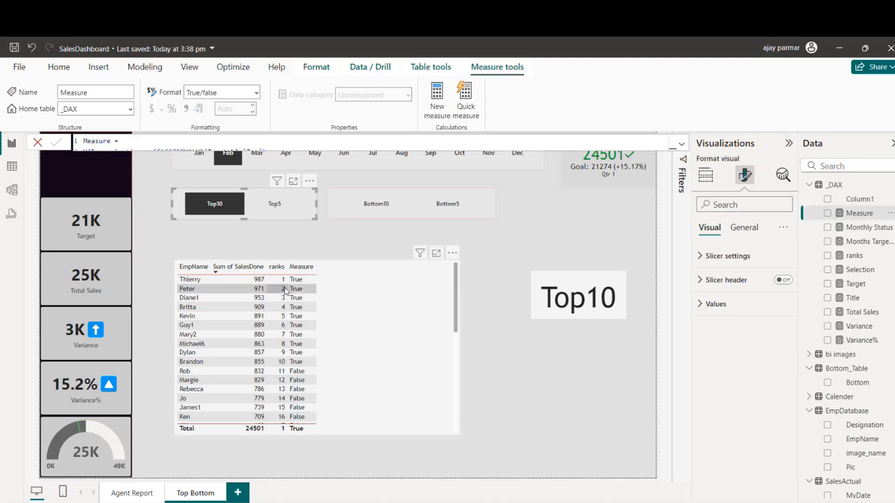
left_click(683, 145)
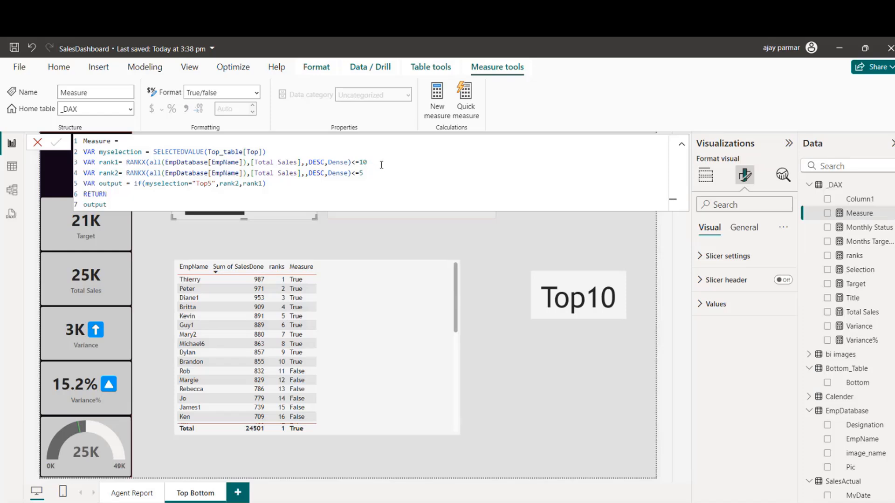
left_click(124, 162)
left_click(578, 358)
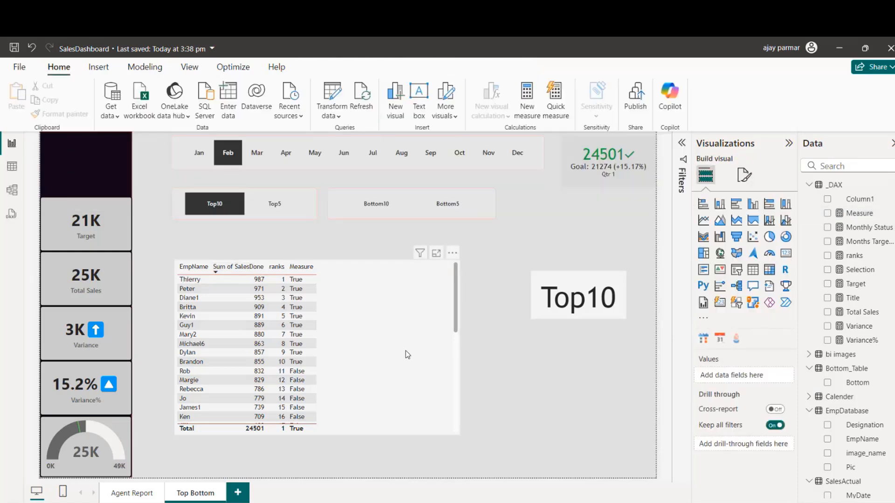
Step: Create a new measure in the _DAX table
left_click(860, 202)
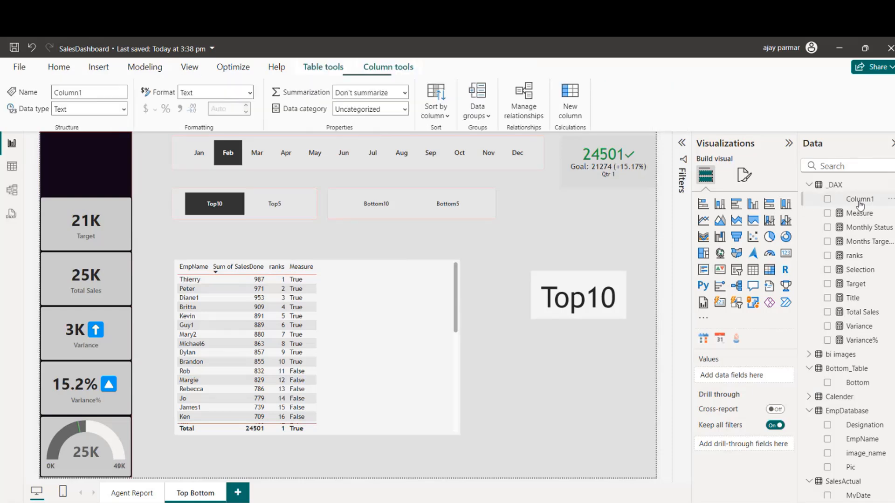
left_click(890, 201)
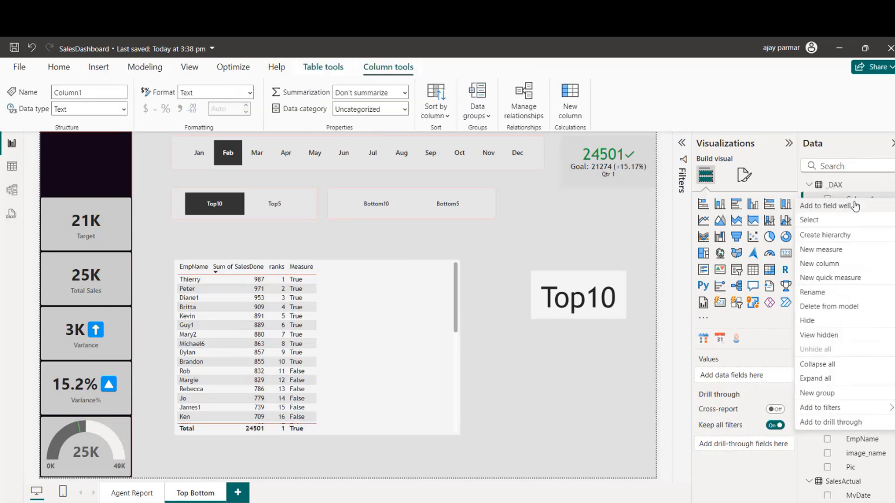
left_click(839, 251)
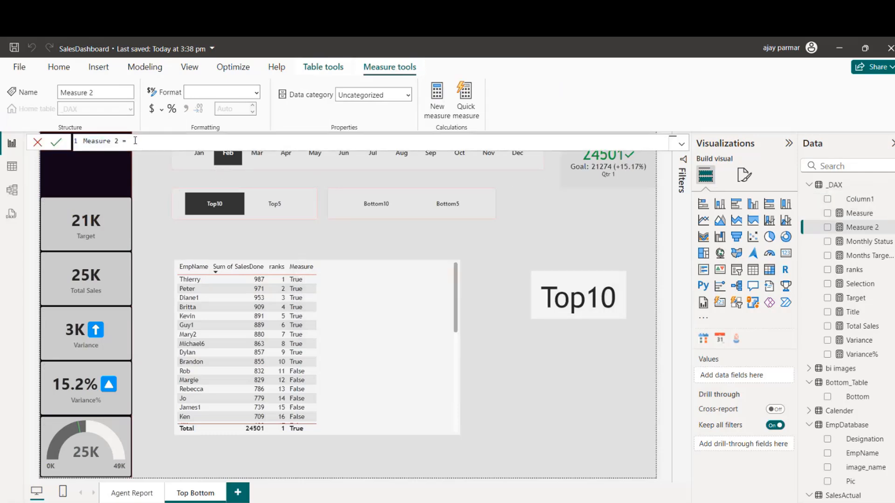
Step: Start the Measure 2 formula with an IF function testing SELECTEDVALUE of Top_table[Top]
type("IF(")
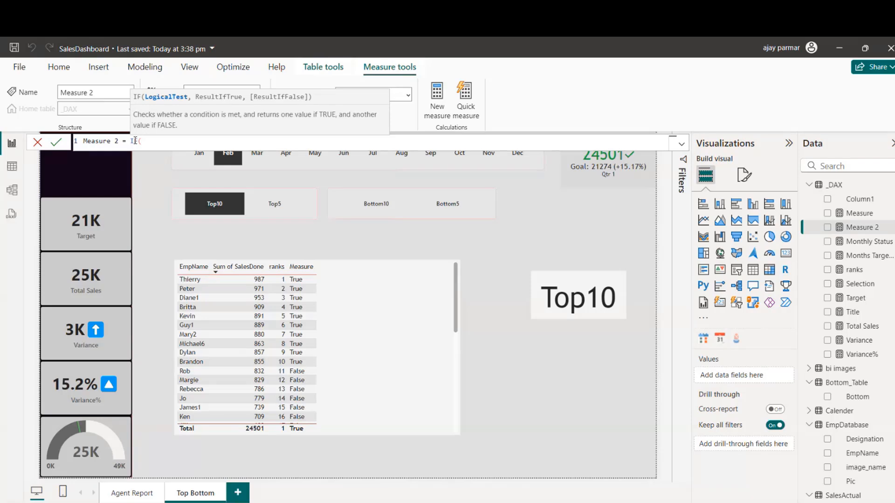
type("SELECTEDVA")
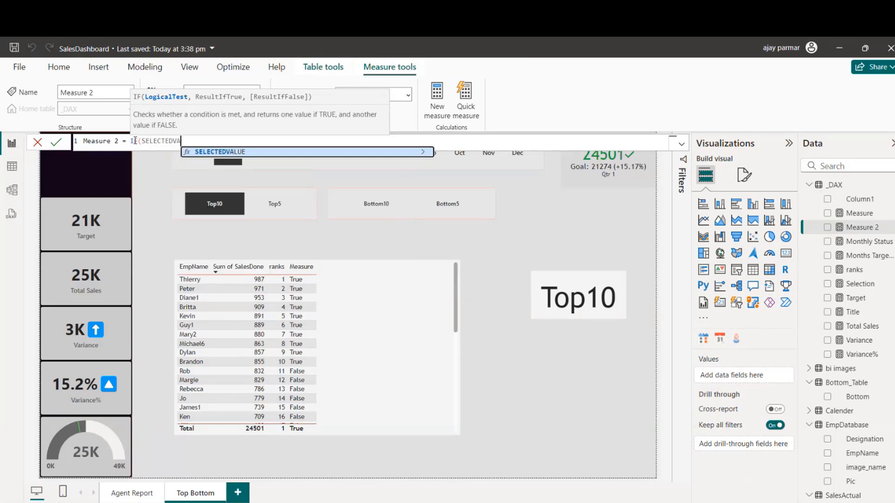
key("Tab")
type("TOP")
key("Down")
key("Tab")
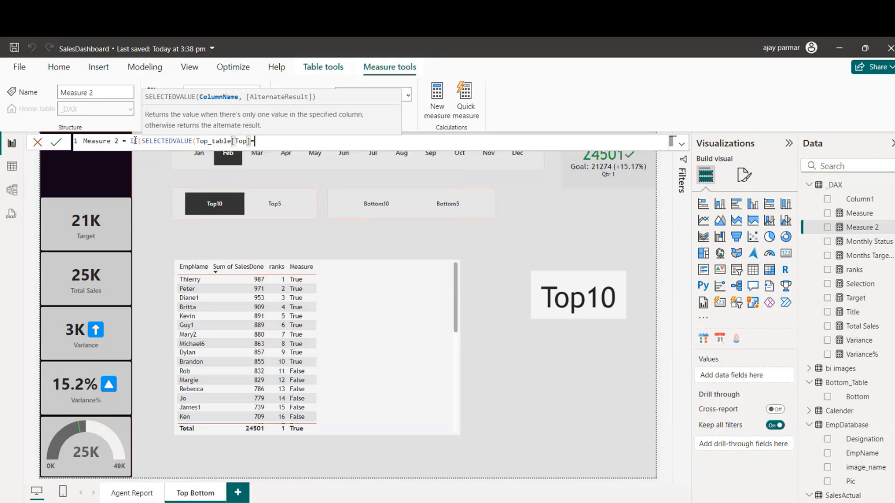
Step: Complete the IF test in Measure 2 by adding ="Top5" after Top_table[Top] and closing the SELECTEDVALUE bracket
type("=\"Top5\"")
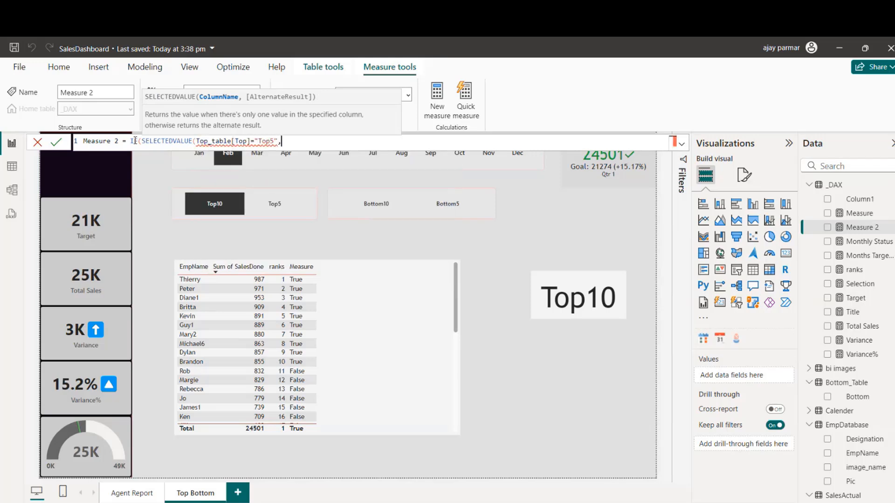
type("),")
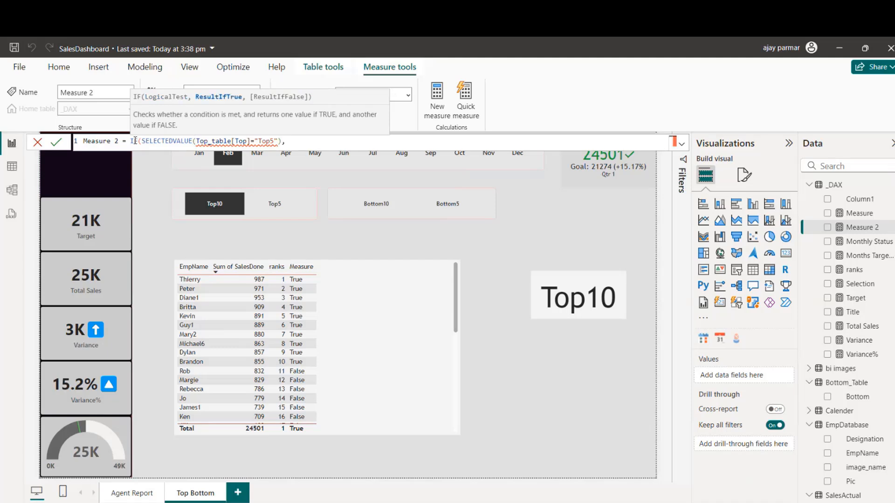
key("BackSpace")
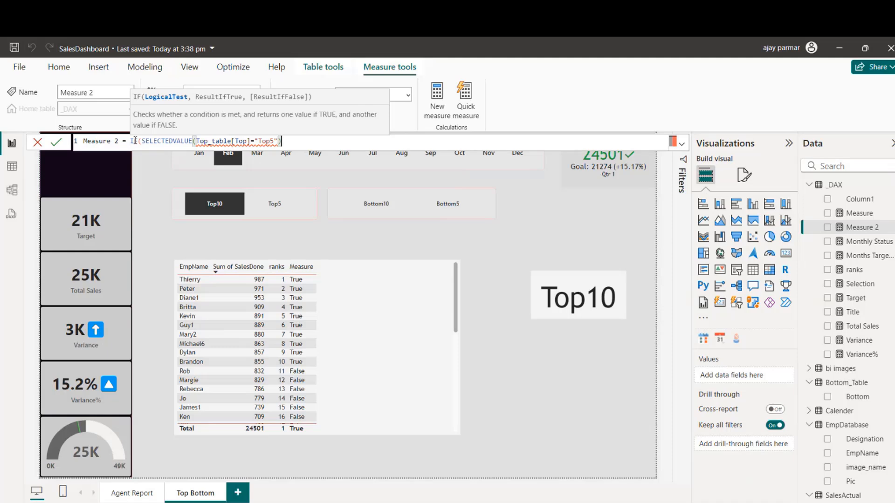
type(",,")
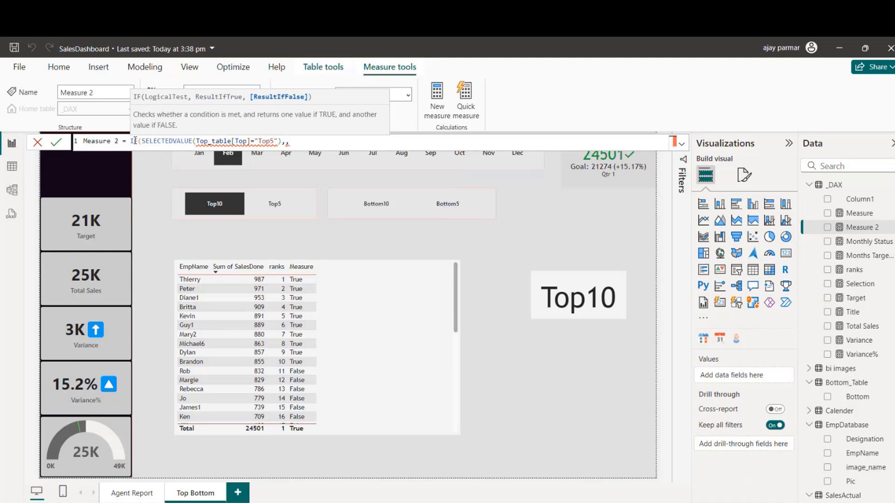
key("BackSpace")
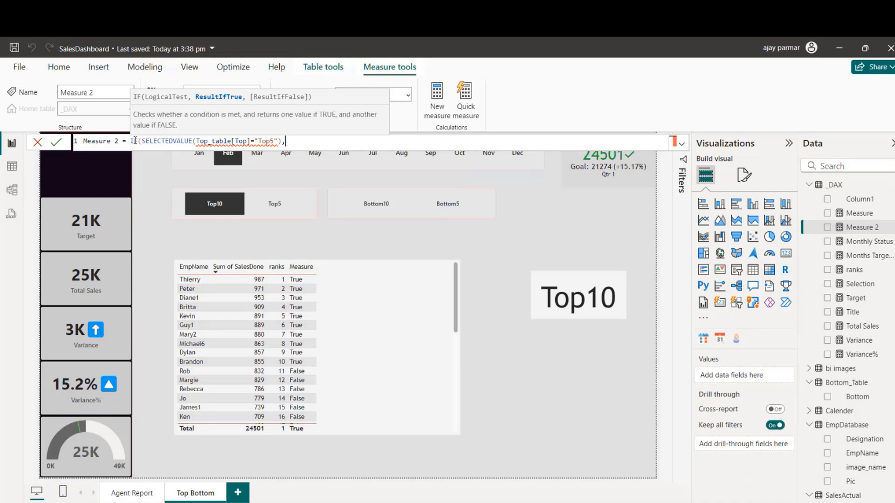
Step: Enter [ranks]<=5 as the true result of the IF function in Measure 2
type("rank")
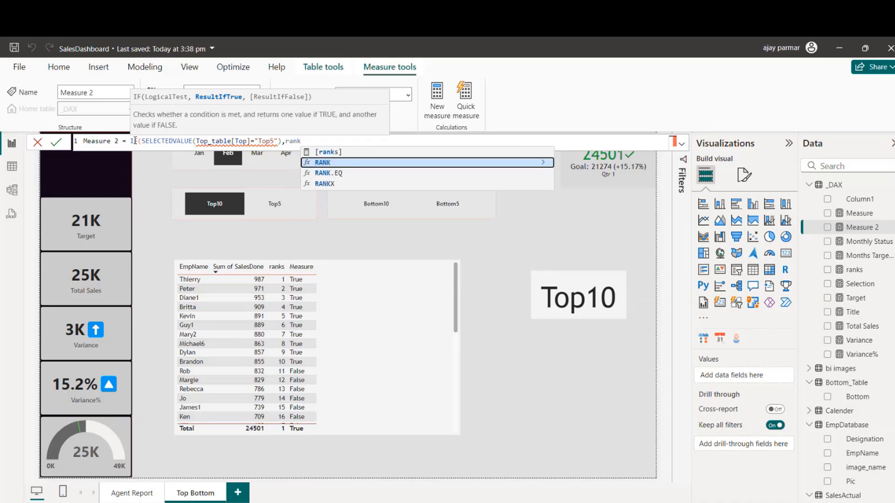
key("Up")
key("Tab")
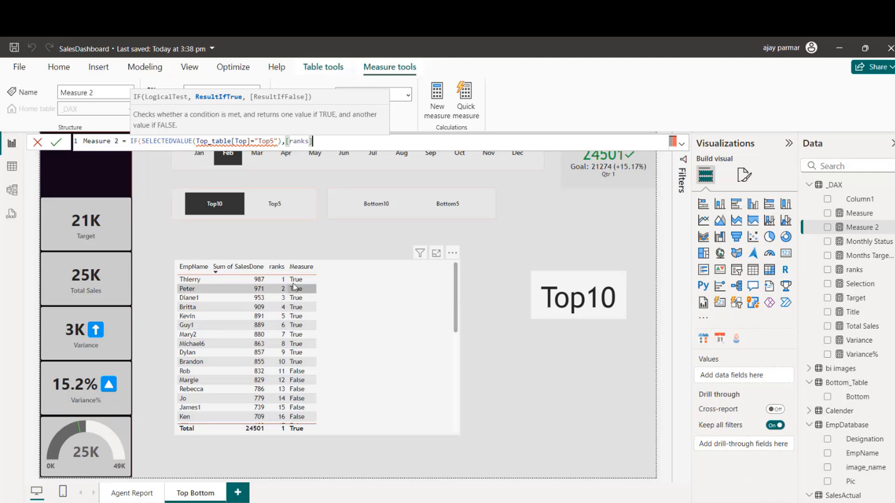
type("<=")
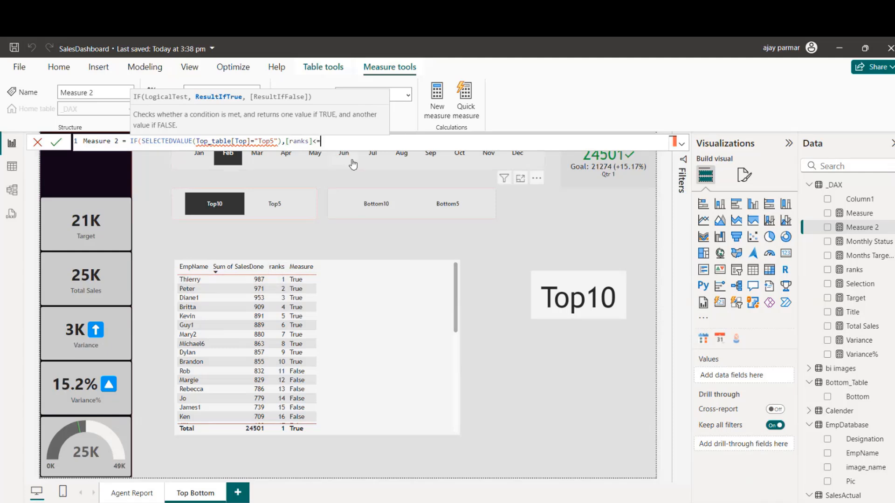
type("5,rank")
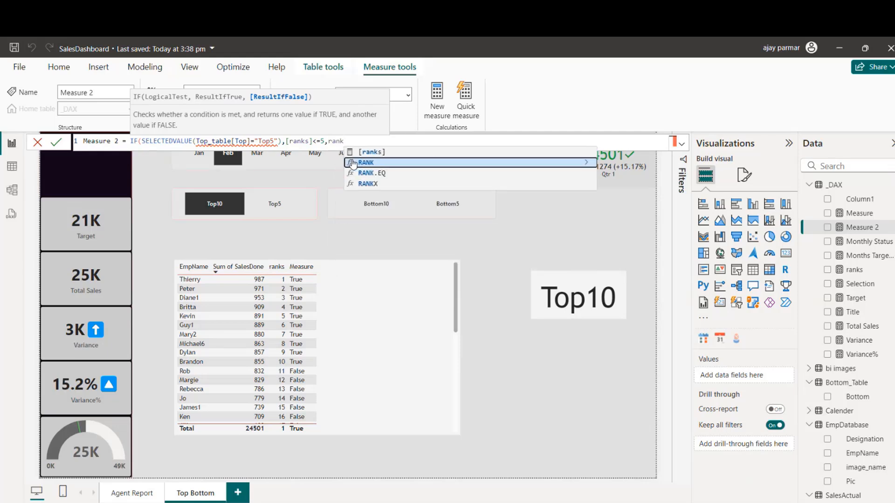
Step: Enter [ranks]<=10 as the IF function's false result, close the bracket and commit the Measure 2 formula
key("Up")
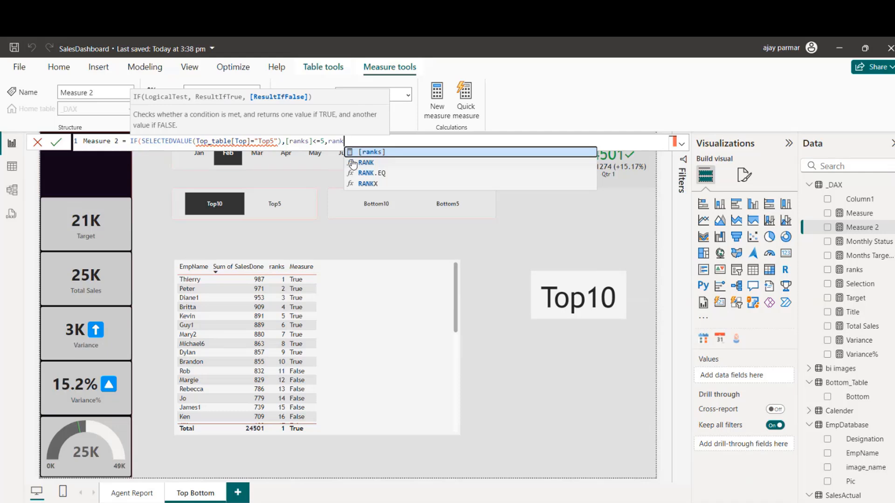
key("Tab")
type("<=1")
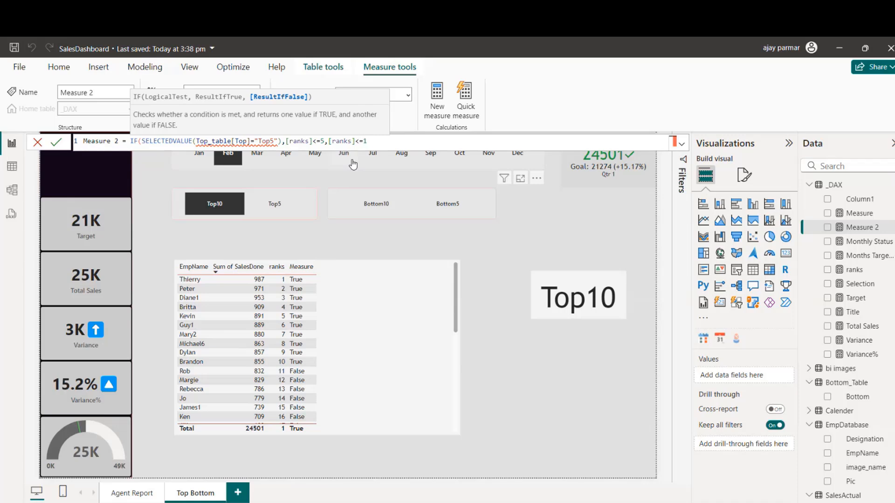
type("0)")
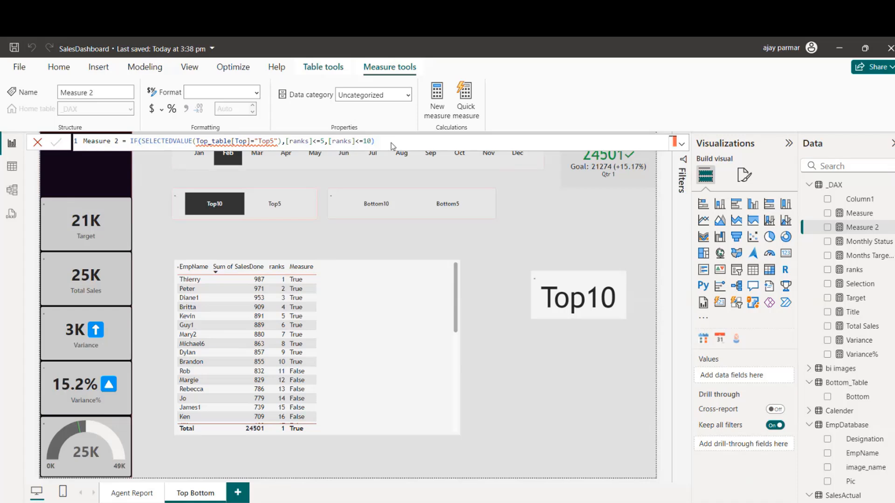
key("Return")
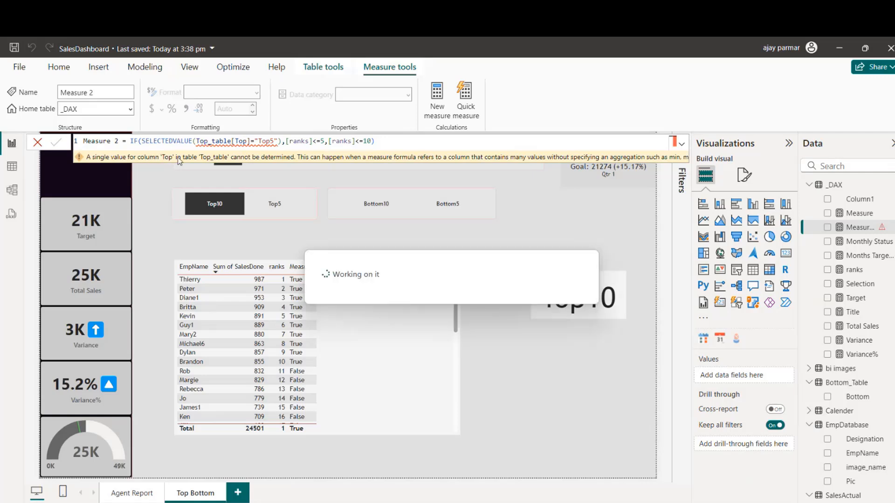
Step: Correct Measure 2 so the SELECTEDVALUE bracket closes right after Top_table[Top], remove the extra bracket after "Top5", and commit the formula
left_click(252, 141)
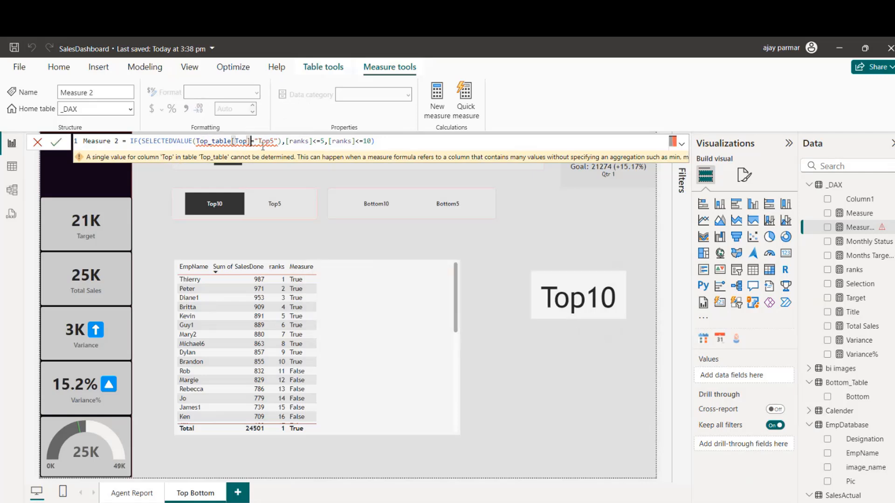
type(")")
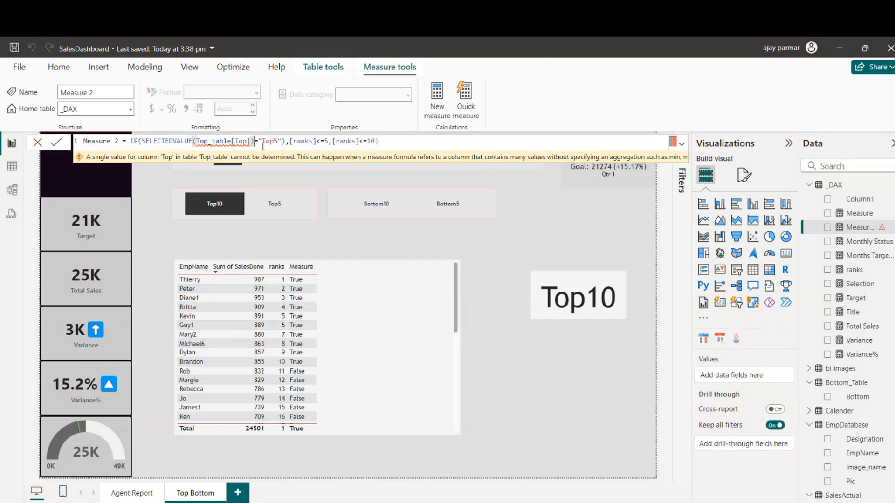
key("Right")
key("Right")
key("Right")
key("Right")
key("Right")
key("Right")
key("Right")
key("Right")
key("BackSpace")
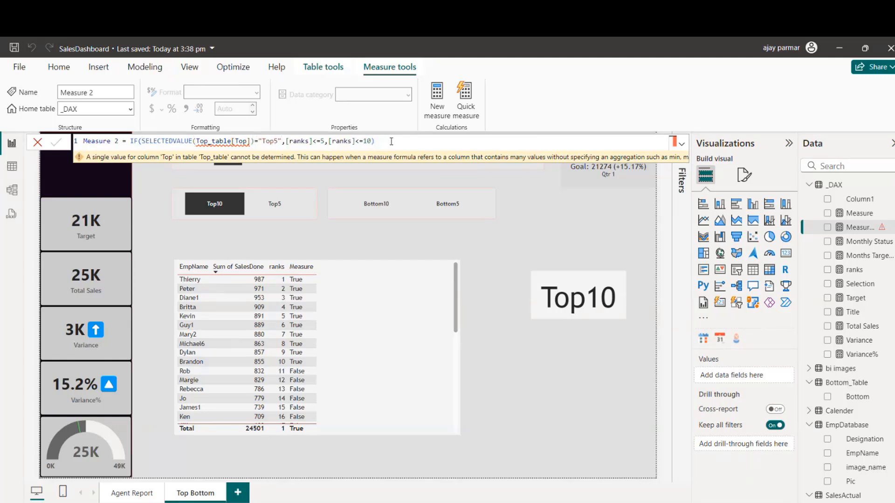
key("Return")
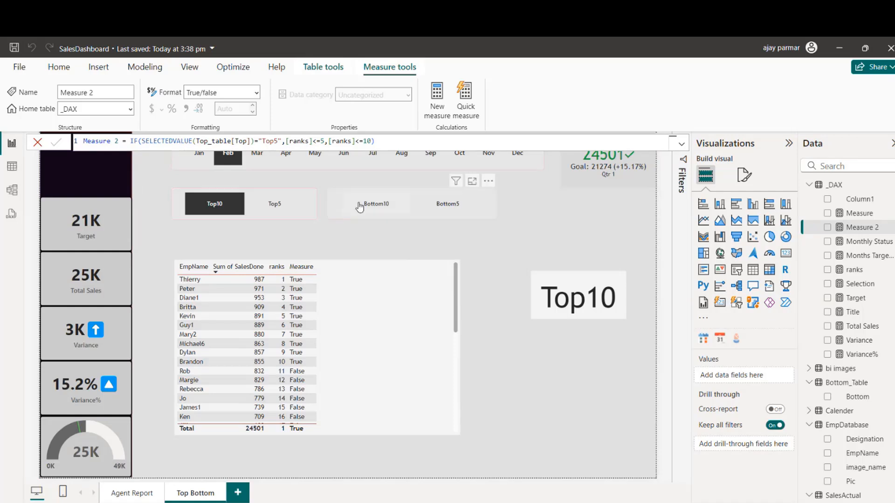
Step: Add Measure 2 to the employee table to check its values, and take the column out again
left_click_drag(860, 228, 417, 333)
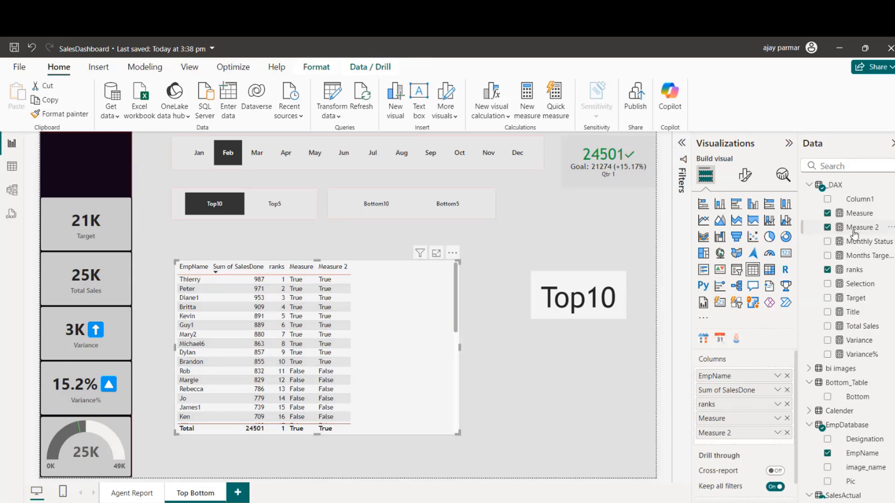
left_click(830, 229)
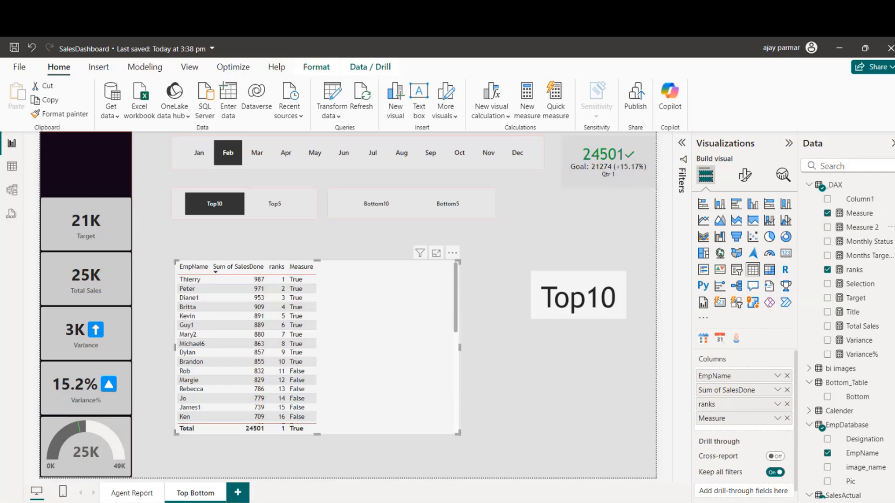
Step: Rename Measure 2 as RankFilter in its formula and commit it
left_click(860, 227)
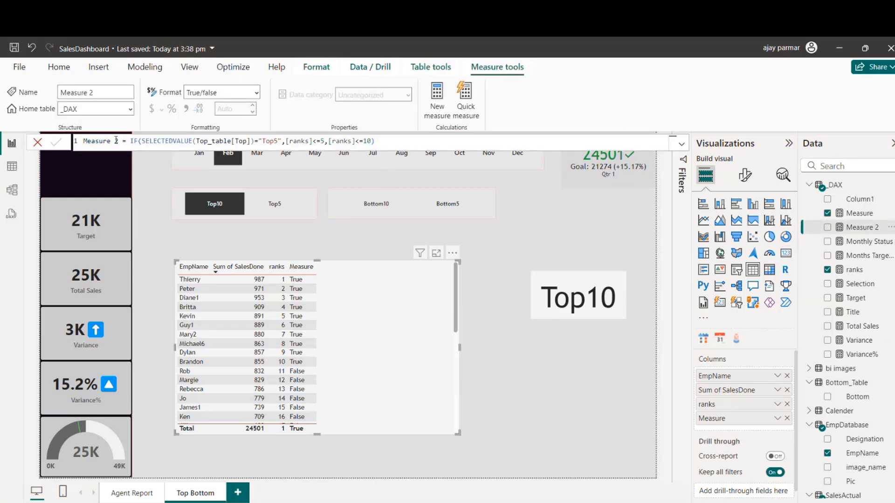
left_click(119, 140)
key("BackSpace")
key("BackSpace")
key("BackSpace")
key("BackSpace")
key("BackSpace")
key("BackSpace")
key("BackSpace")
key("BackSpace")
key("BackSpace")
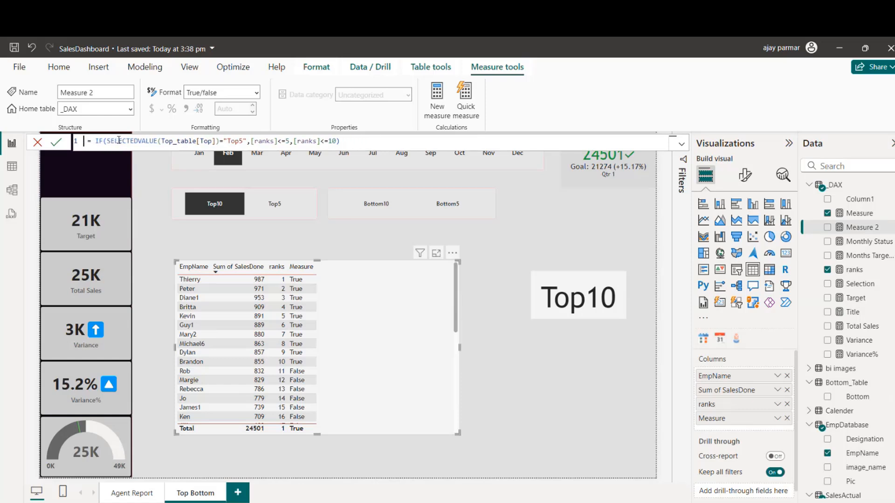
type("RankFilter")
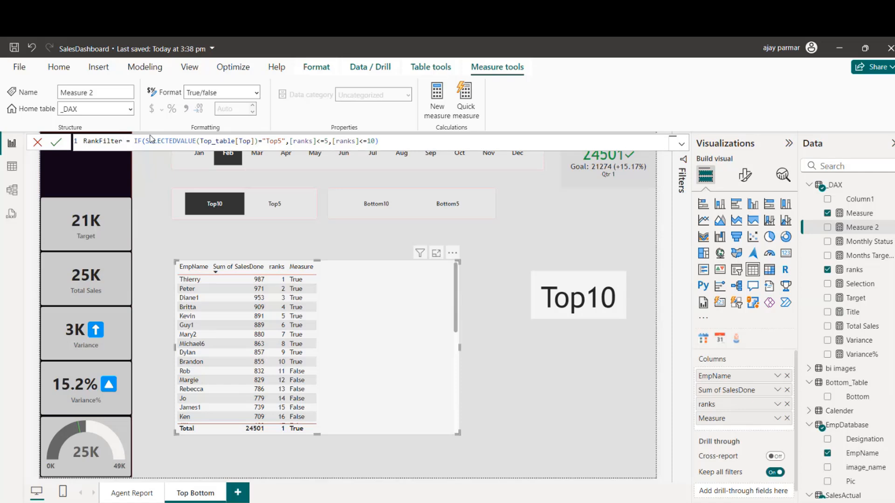
key("Return")
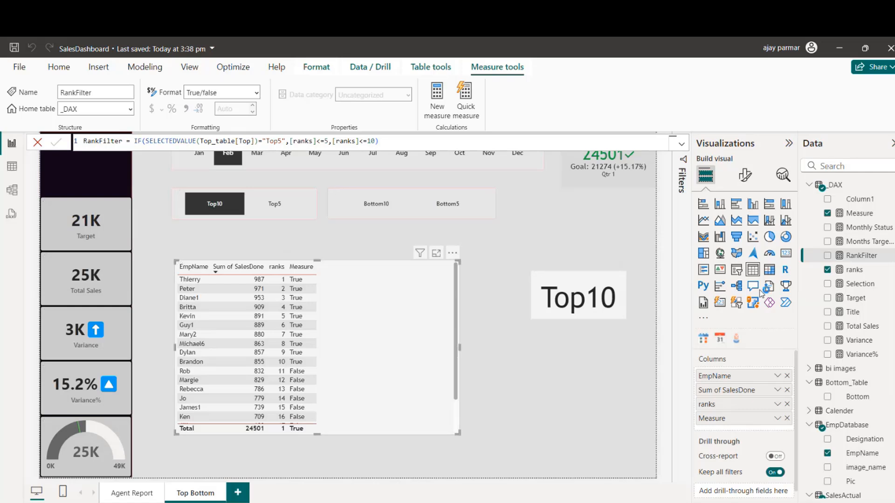
Step: Remove the Measure column from the employee table and try adding RankFilter to the visual's filters and to the table
left_click(787, 418)
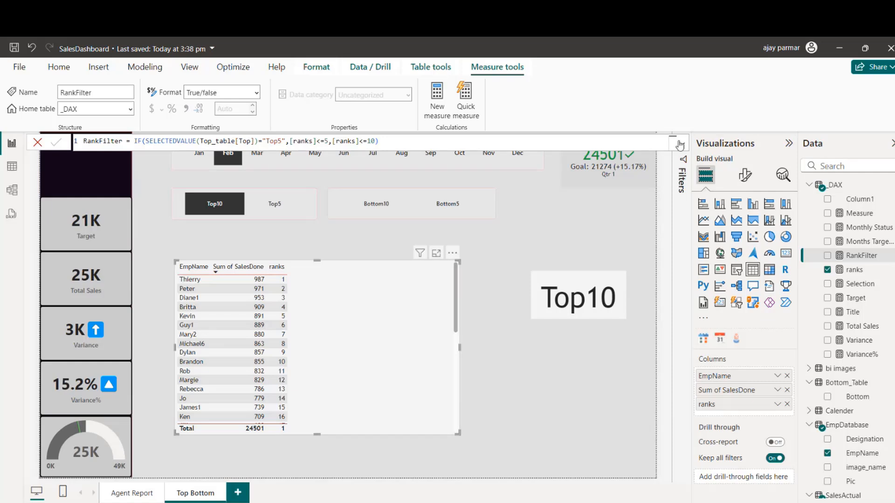
left_click(684, 173)
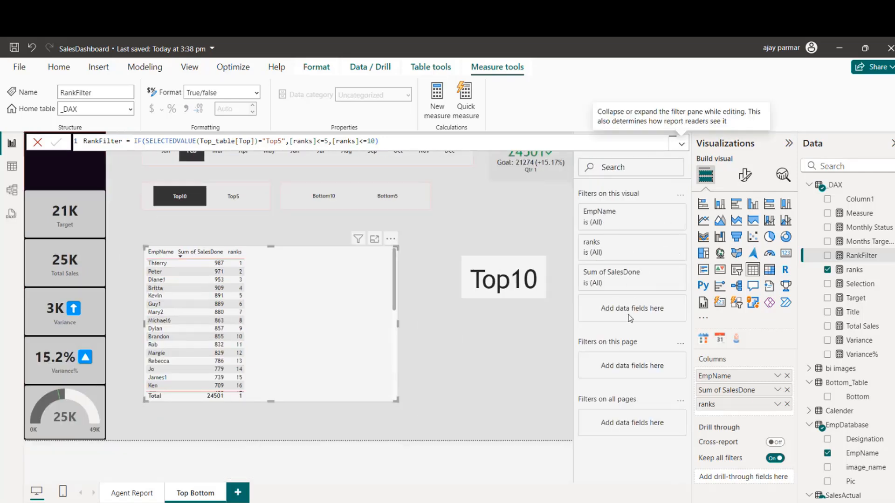
left_click_drag(862, 255, 649, 315)
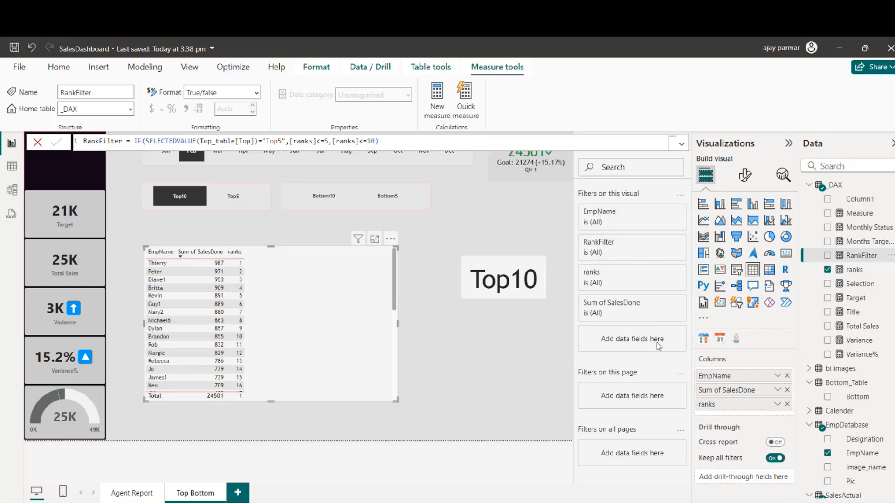
left_click_drag(862, 256, 324, 314)
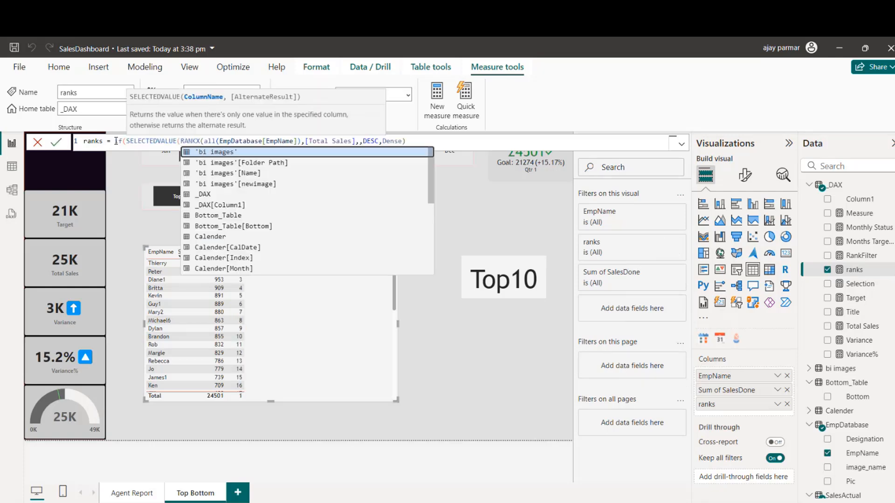
Step: In the ranks measure, complete the IF test before RANKX as SELECTEDVALUE(Top_table[Top])="Top5", followed by a comma
type("top")
key("Down")
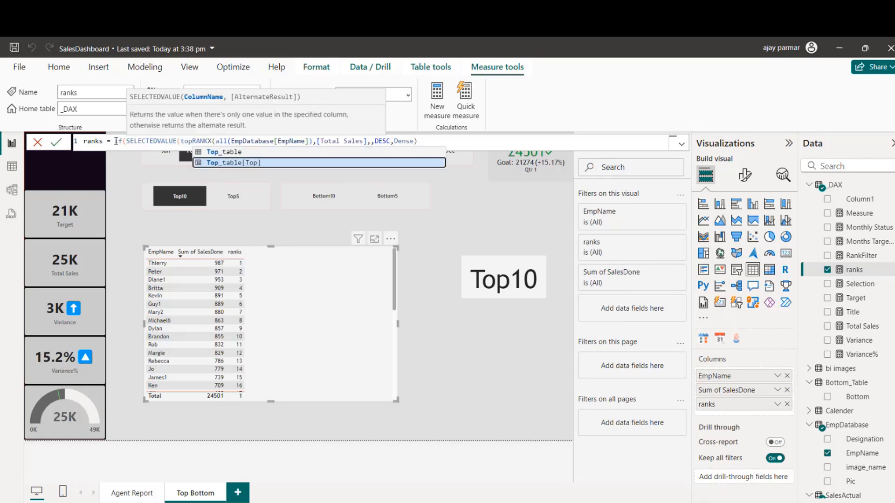
key("Tab")
type(")=\"Top5\"")
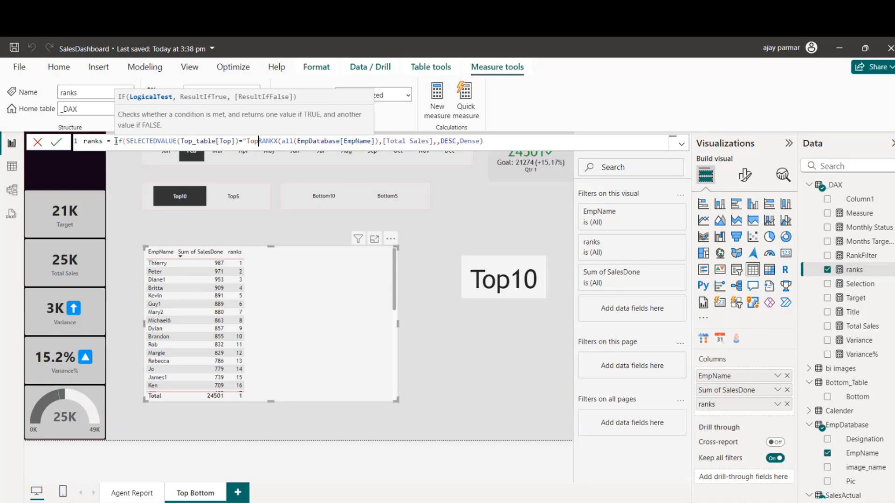
type(",")
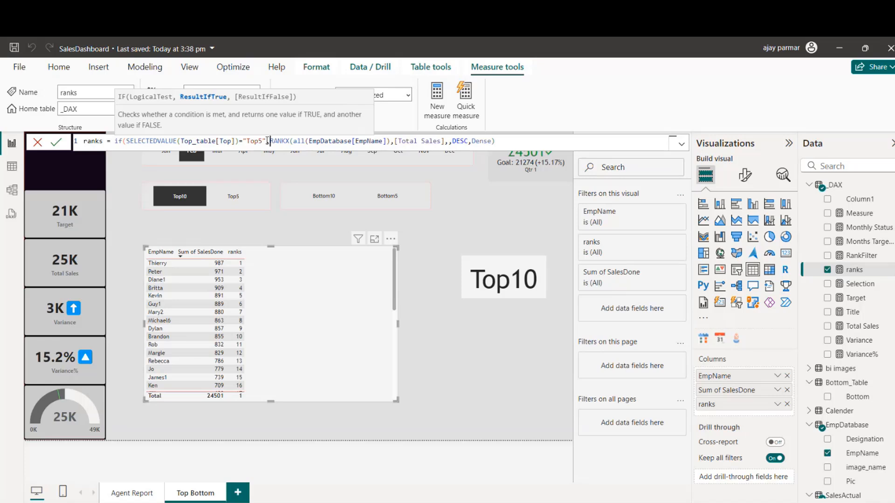
Step: Add BLANK() as the false result after the RANKX expression in the ranks measure
left_click(511, 141)
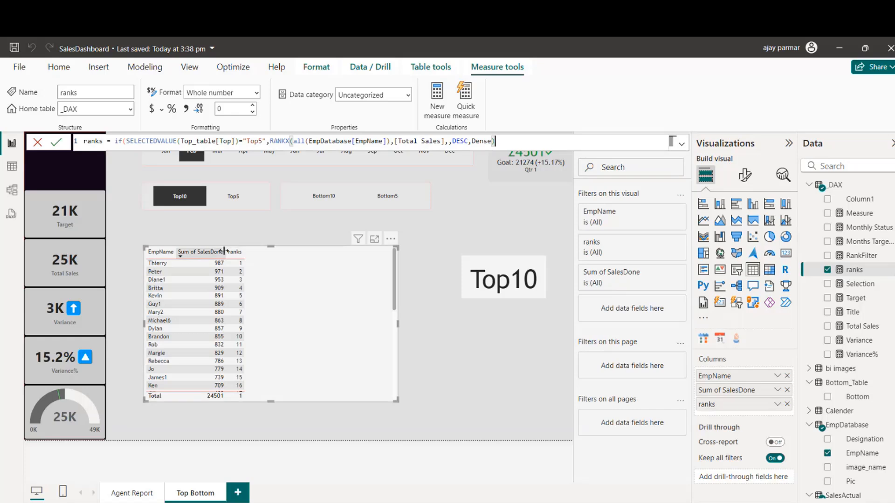
double_click(271, 141)
left_click(504, 142)
type(",bl")
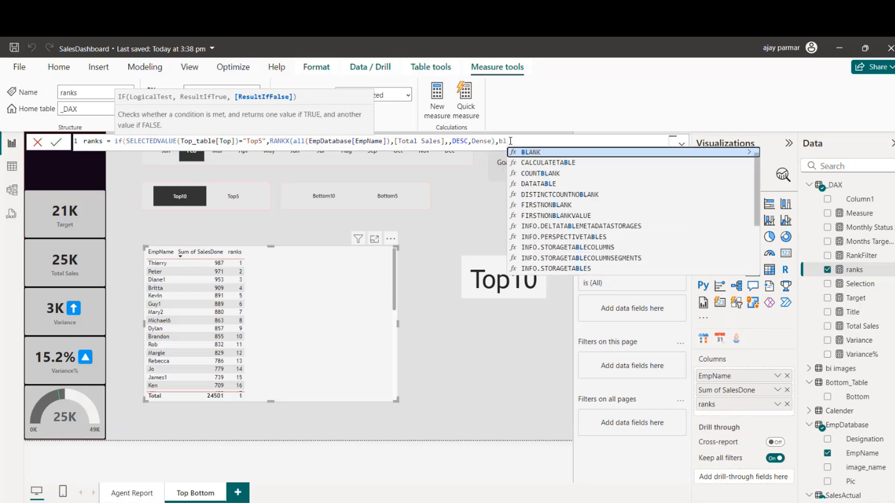
key("Tab")
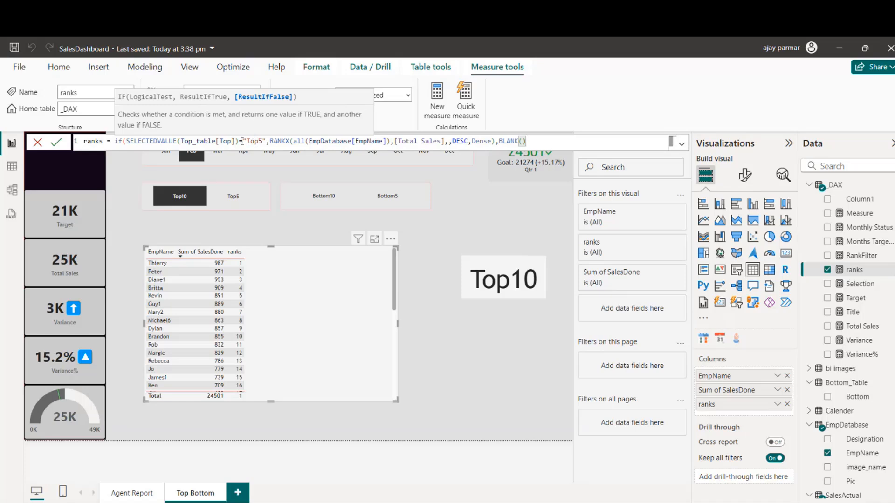
Step: Open a nested IF before RANKX in the ranks measure and replace the BLANK() ending with <=5 and a comma
double_click(272, 143)
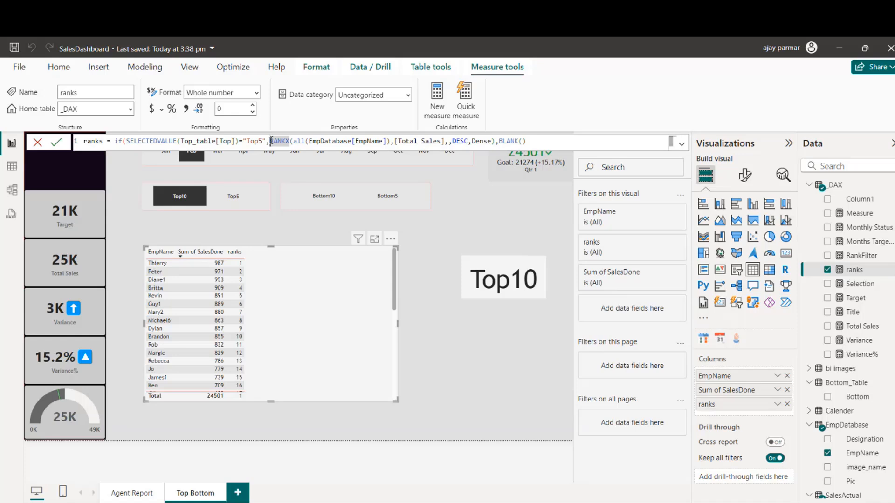
type("if")
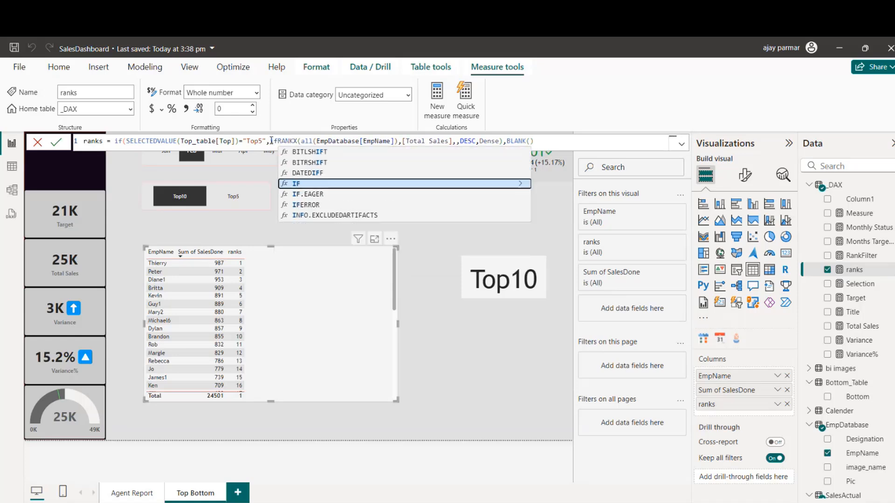
type("(")
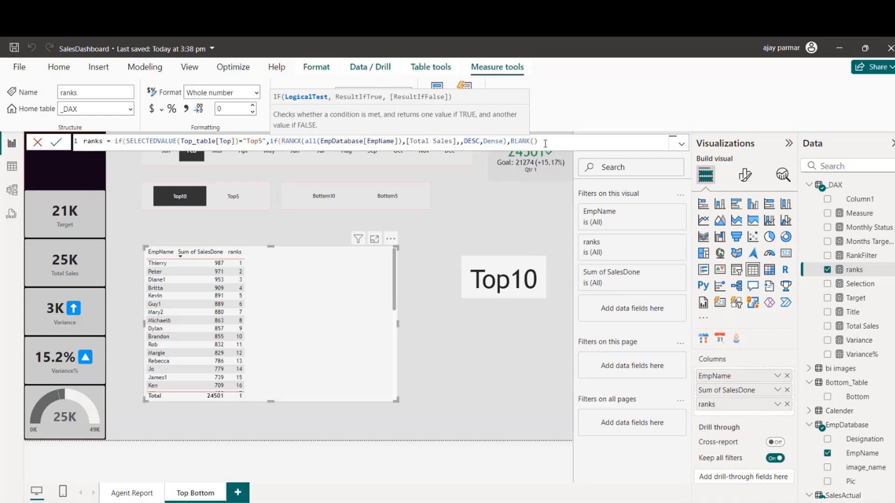
key("BackSpace")
key("BackSpace")
key("BackSpace")
key("BackSpace")
key("BackSpace")
key("BackSpace")
key("BackSpace")
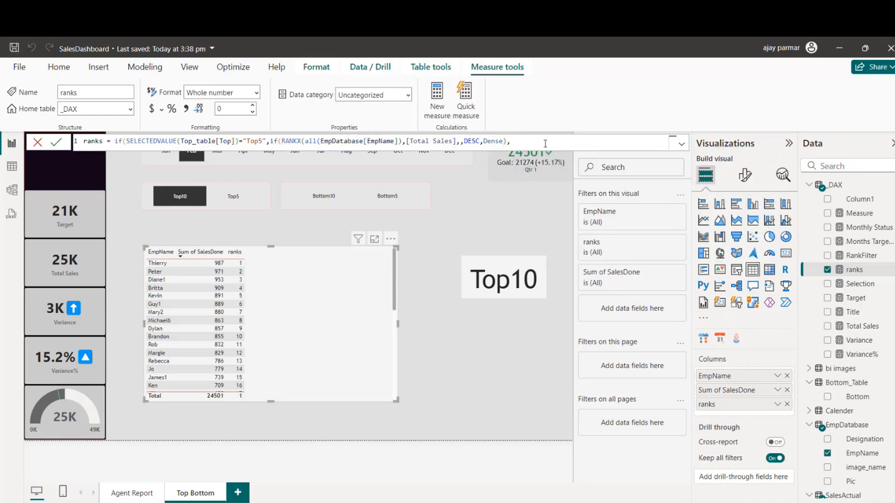
key("BackSpace")
type("<=5,")
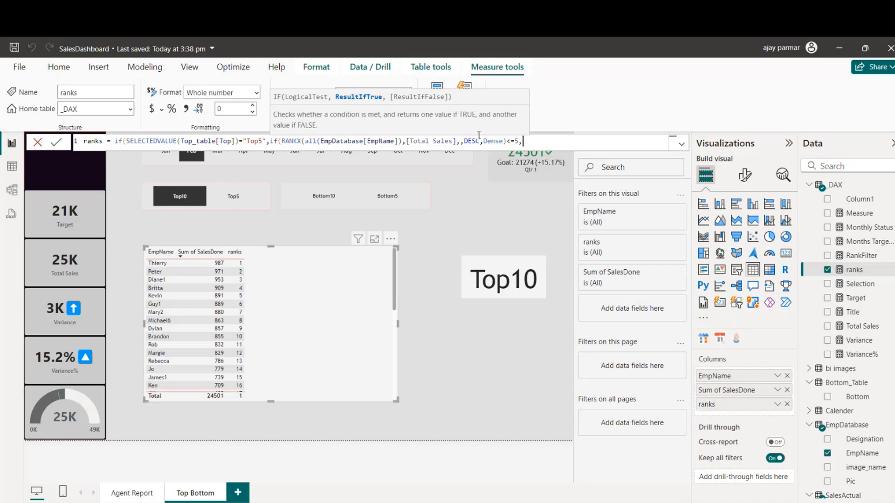
Step: Copy the RANKX(all(EmpDatabase[EmpName]),[Total Sales],,DESC,Dense) expression in the ranks measure and insert it as the nested IF's true result
left_click(278, 141)
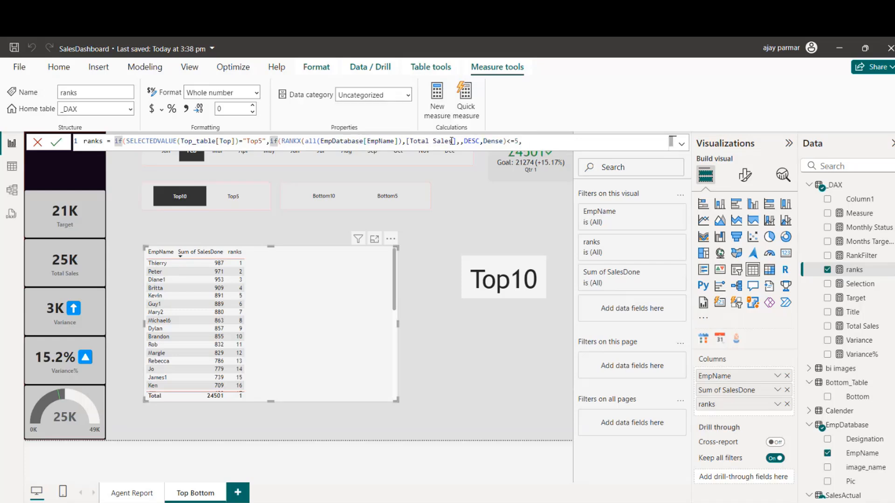
left_click(505, 141, "shift")
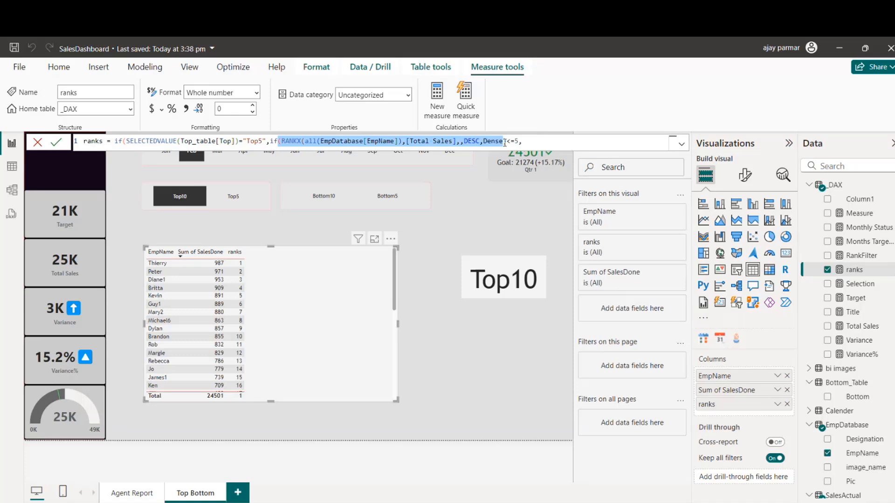
left_click(563, 142)
type("(RANKX(all(EmpDatabase[EmpName]),[Total Sales],,DESC,Dense")
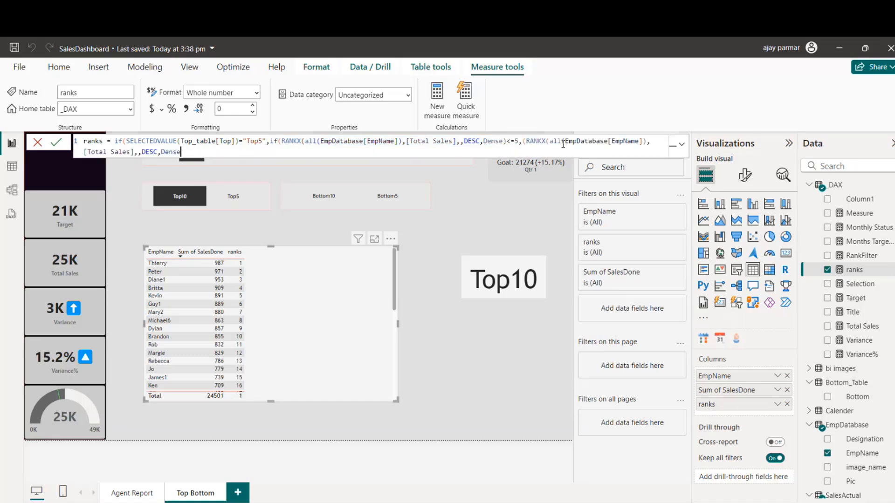
type("),")
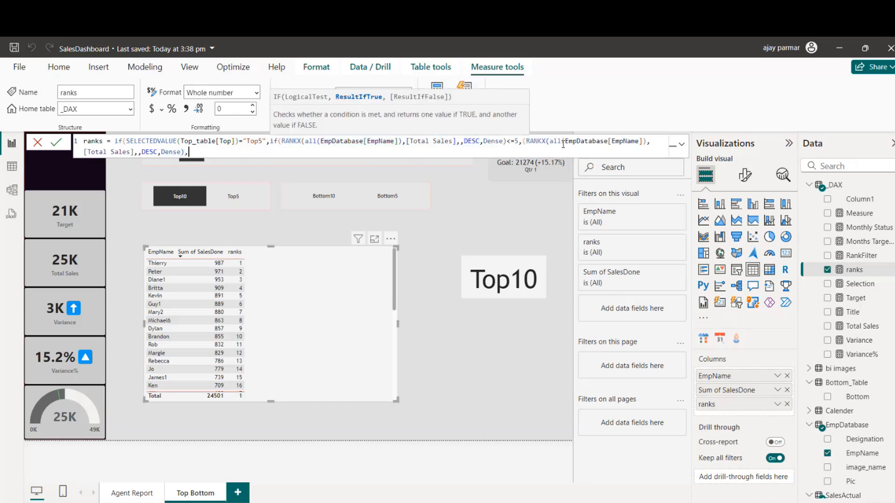
type("),blank")
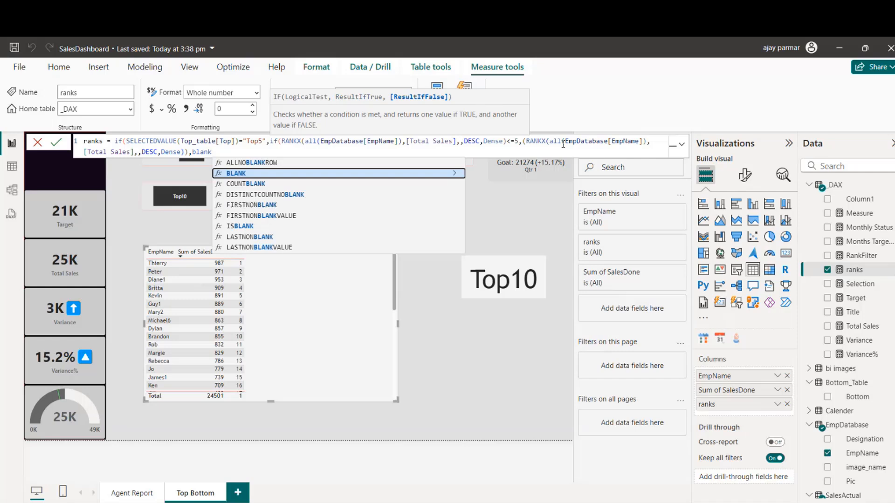
Step: Add BLANK() as the nested IF's false result, close all the brackets and commit the ranks measure
key("Tab")
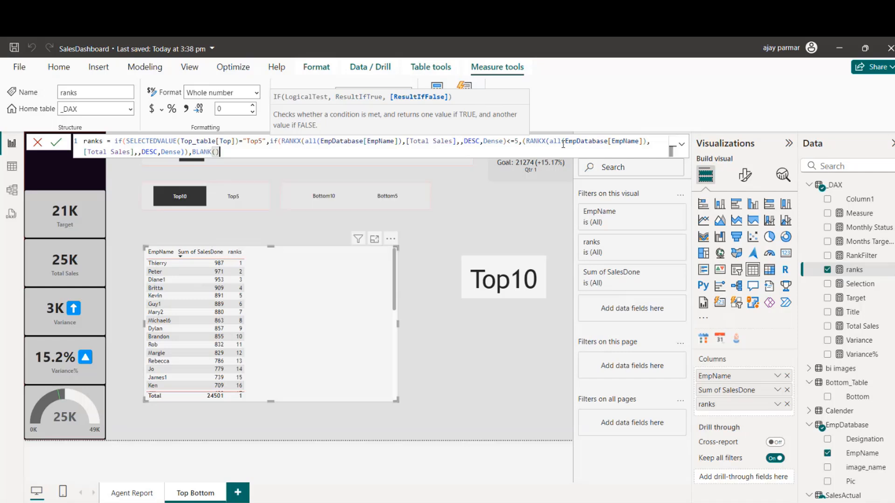
type("))")
type(")")
key("Return")
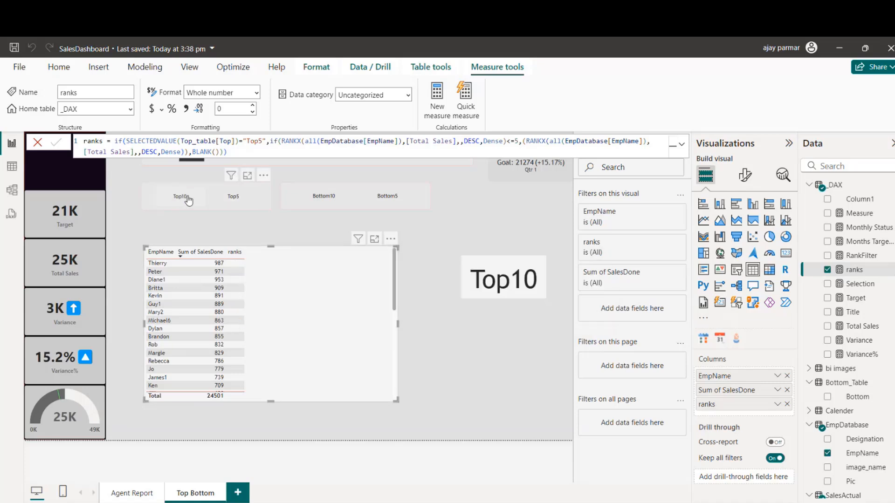
Step: Test the ranks column with the Top5 slicer selection and inspect the RankFilter measure's formula
left_click(243, 199)
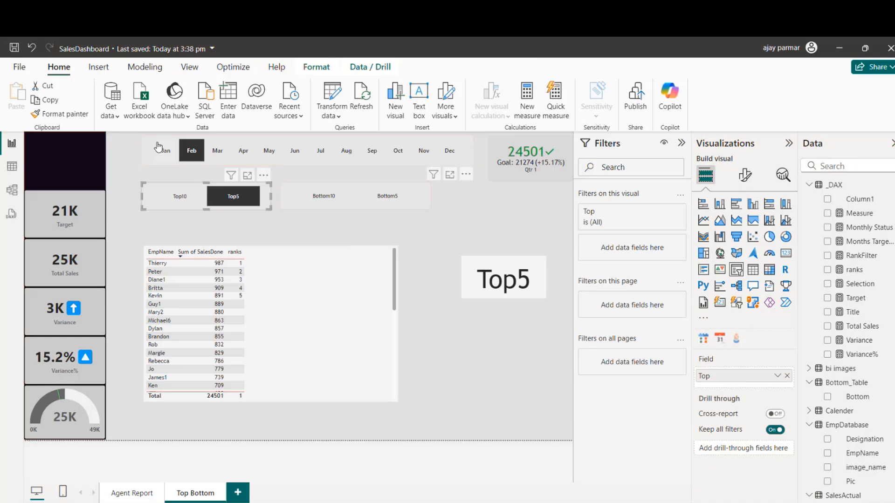
left_click(177, 195)
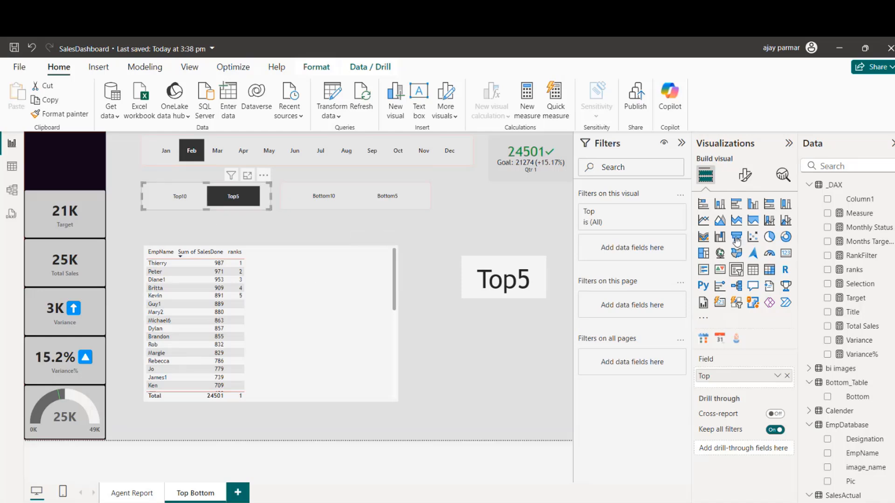
left_click(862, 255)
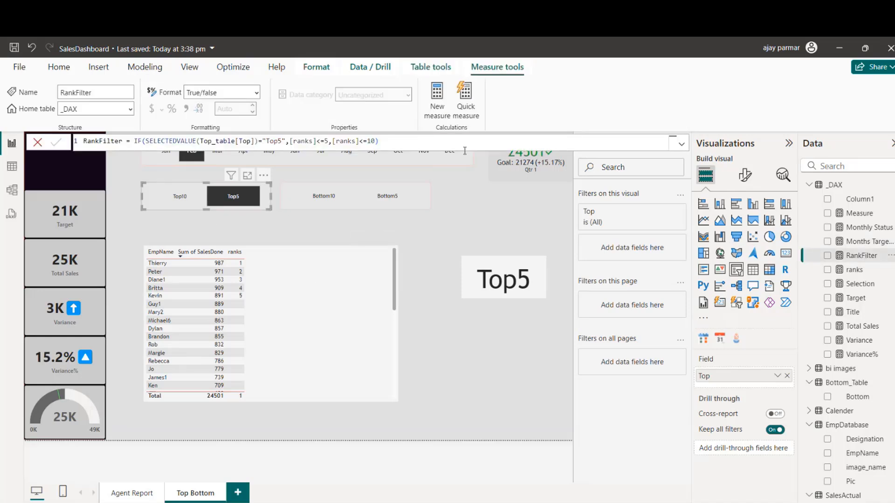
Step: Delete the BLANK() result and its closing brackets from the end of the ranks measure
left_click(855, 269)
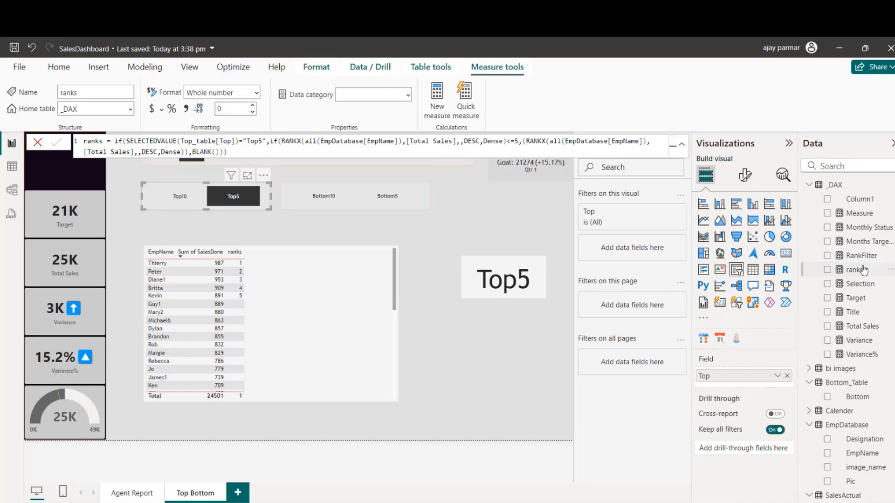
double_click(194, 152)
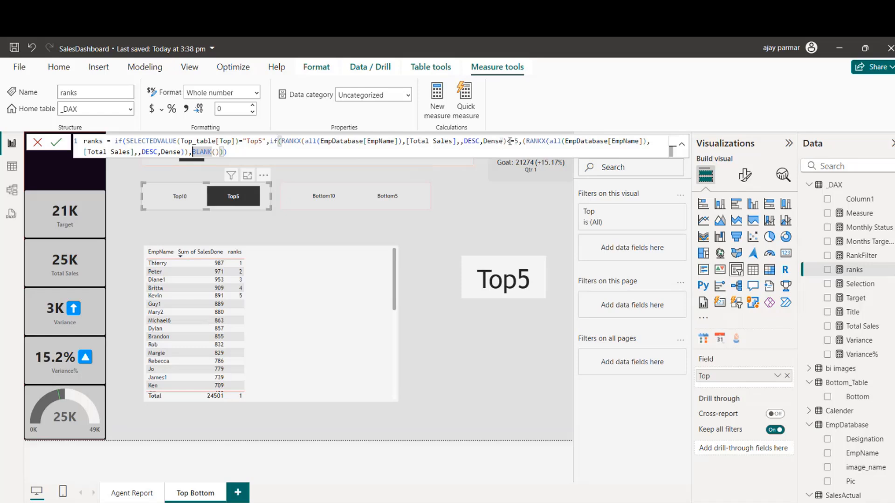
left_click(251, 154)
key("BackSpace")
key("BackSpace")
key("BackSpace")
key("BackSpace")
key("BackSpace")
key("BackSpace")
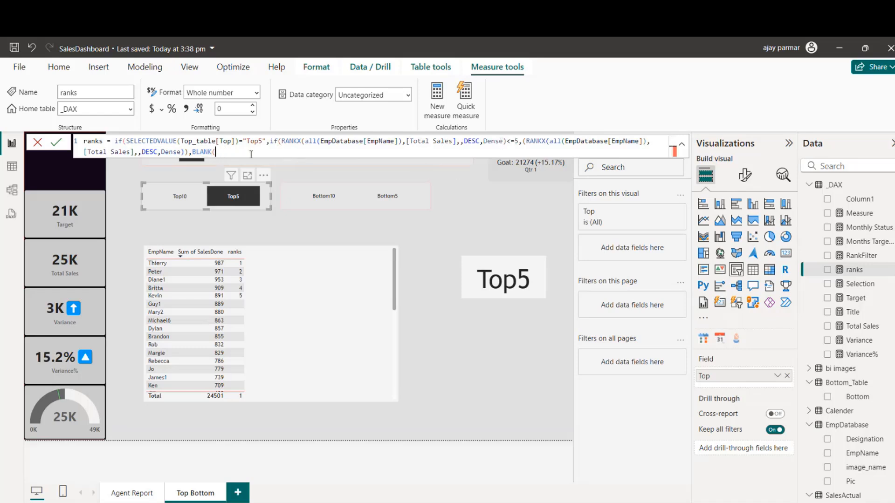
key("BackSpace")
key("BackSpace")
key("BackSpace")
Step: Append IF(SELECTEDVALUE(Top_table[Top])="Top5", to the ranks measure and open another nested IF after it
type("if")
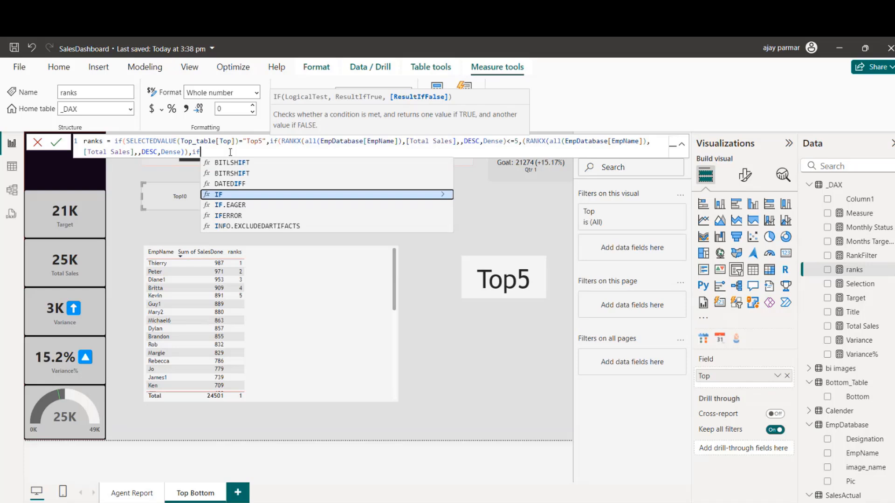
type("(selec")
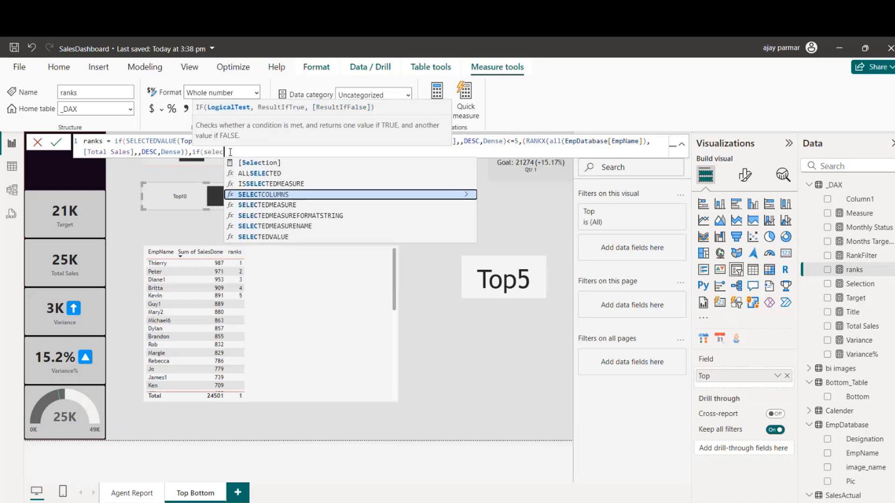
type("tedVALUE(")
key("Tab")
type("top")
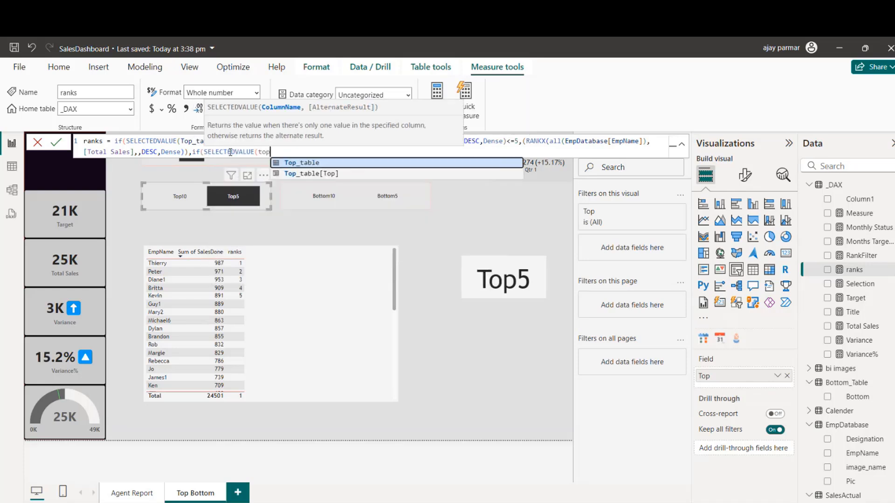
key("Down")
key("Tab")
type("=")
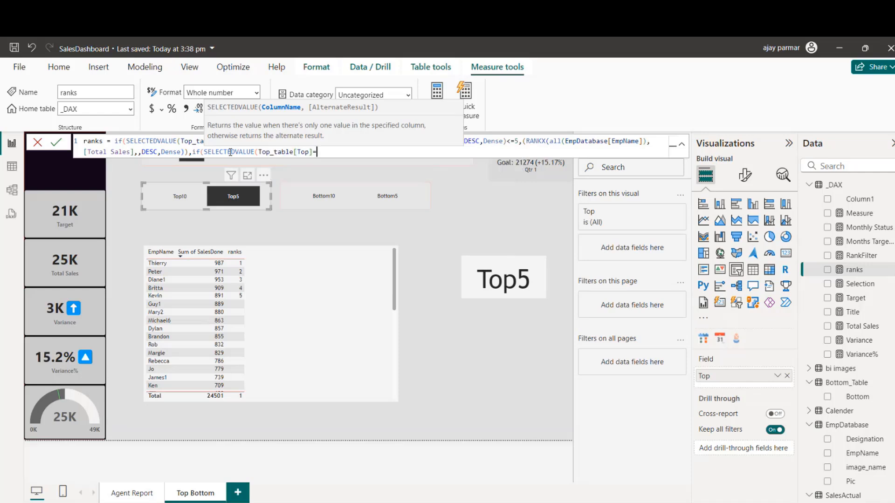
key("BackSpace")
type(")=\"Top5\",if(")
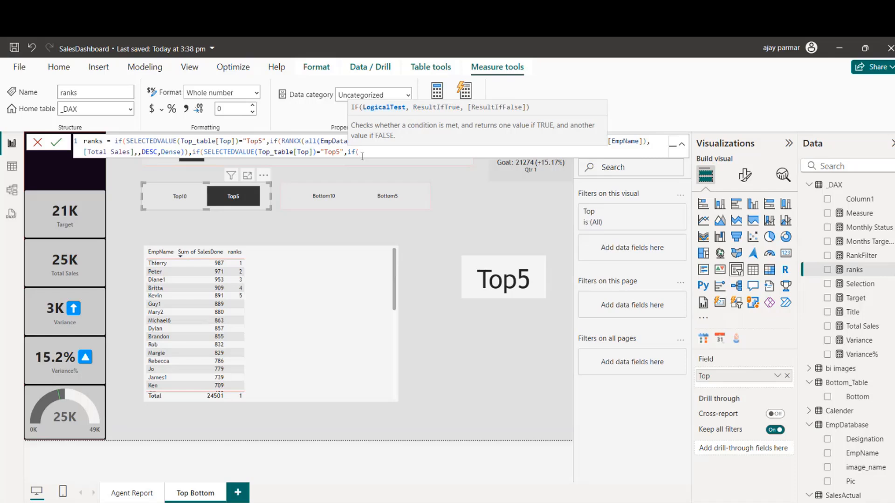
Step: Copy the first RANKX condition into the new nested IF of the ranks measure, setting its limit to <=10 followed by a comma
left_click(284, 141)
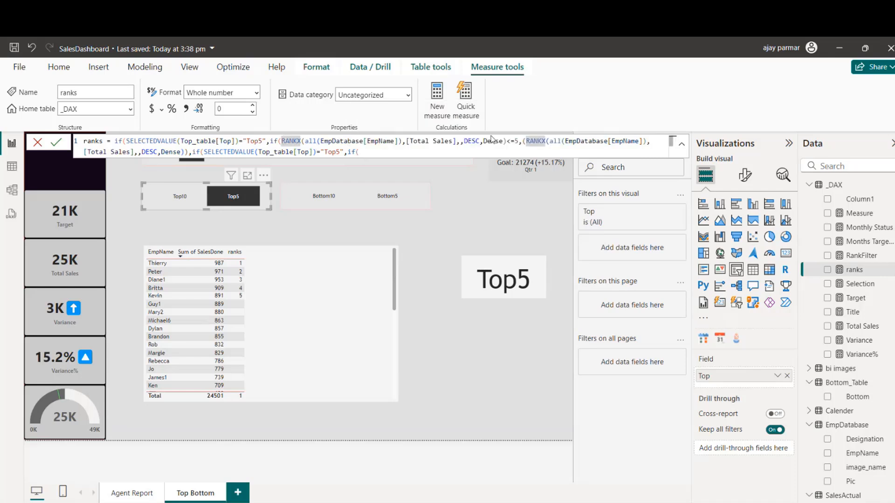
left_click(517, 140, "shift")
left_click(519, 141, "shift")
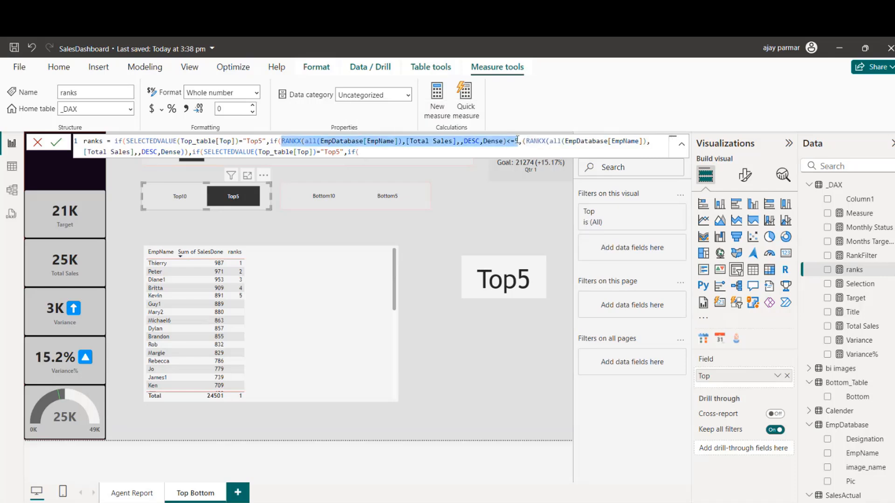
key("ctrl+c")
left_click(361, 148)
key("ctrl+v")
type("10")
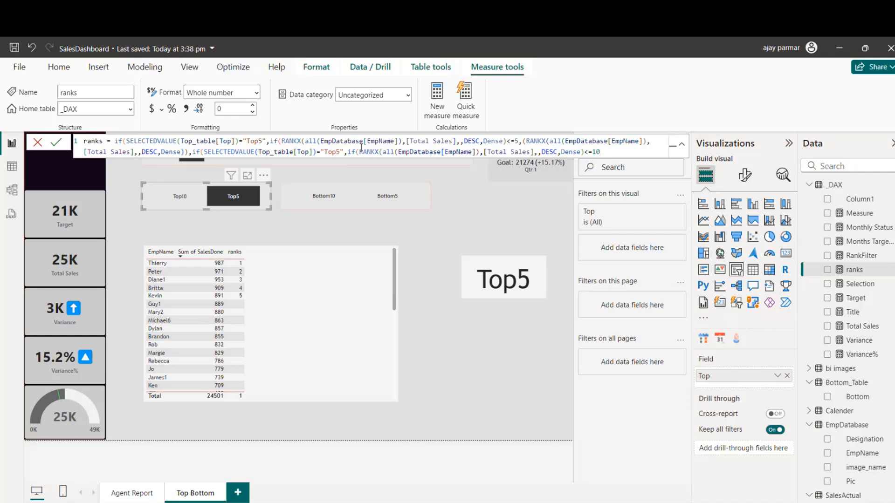
type(",")
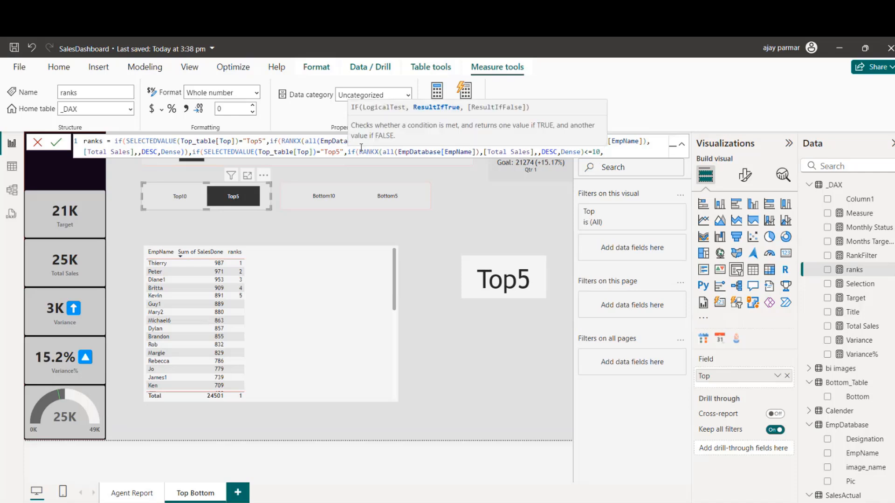
Step: Add RANKX without a limit as the true result and BLANK() as the false result, then close and commit the ranks measure
key("ctrl+v")
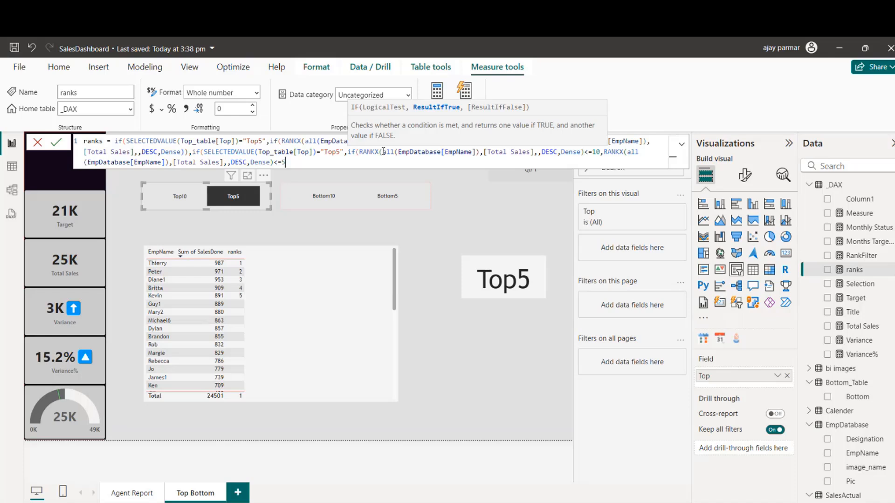
type(",")
type("BLANK()")
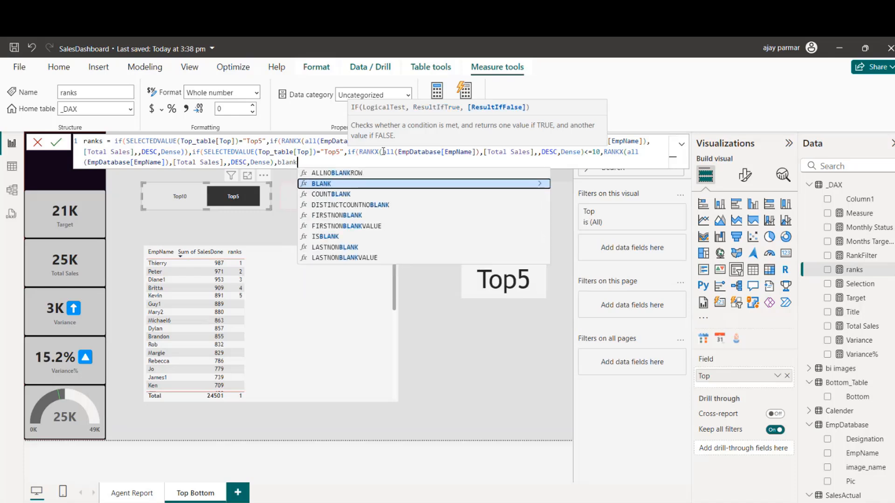
type("))))")
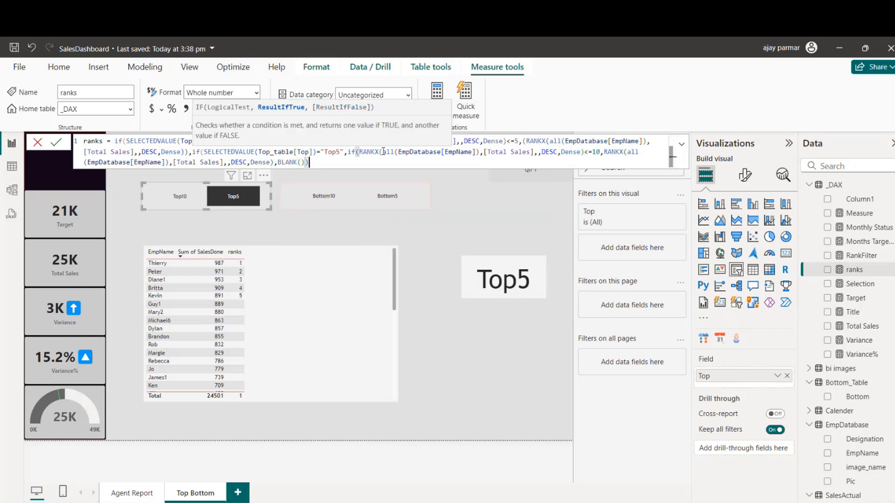
key("Return")
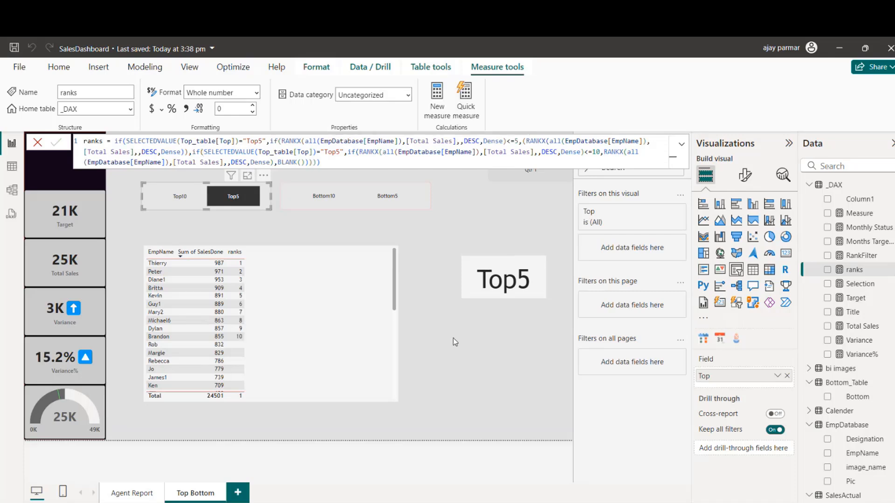
Step: Test the ranks column by switching the slicer to Top10 and back to Top5
left_click(418, 232)
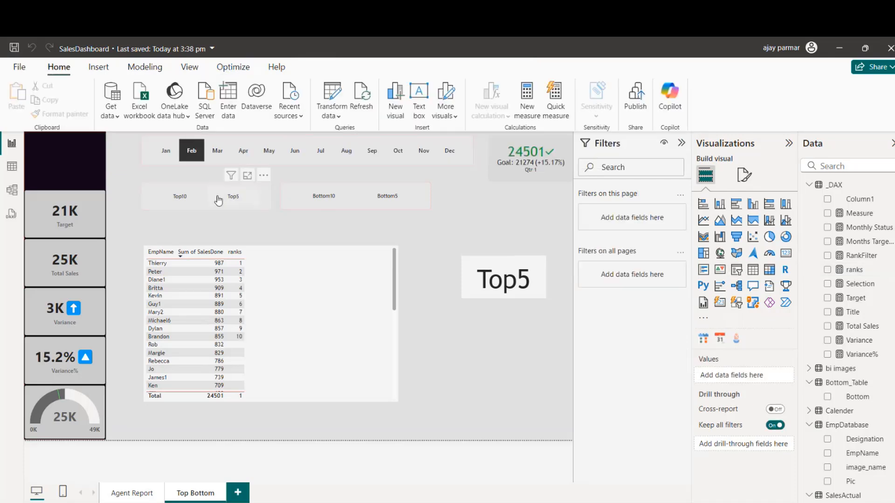
left_click(185, 198)
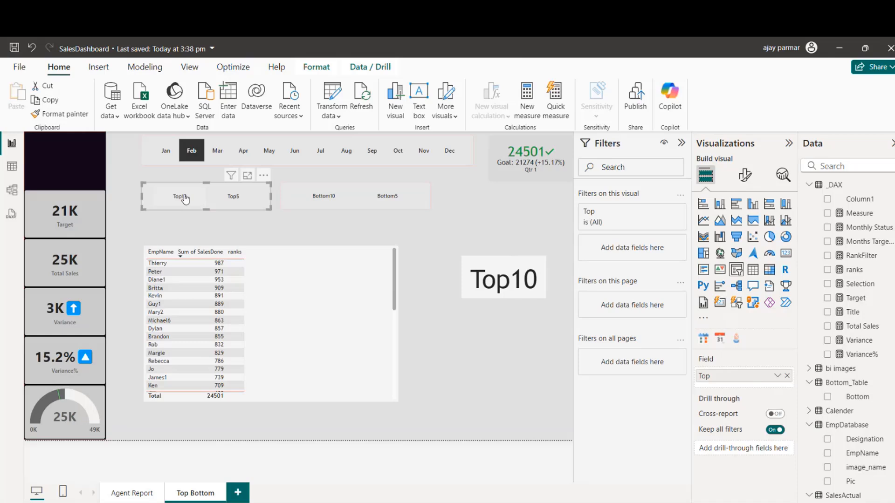
left_click(233, 201)
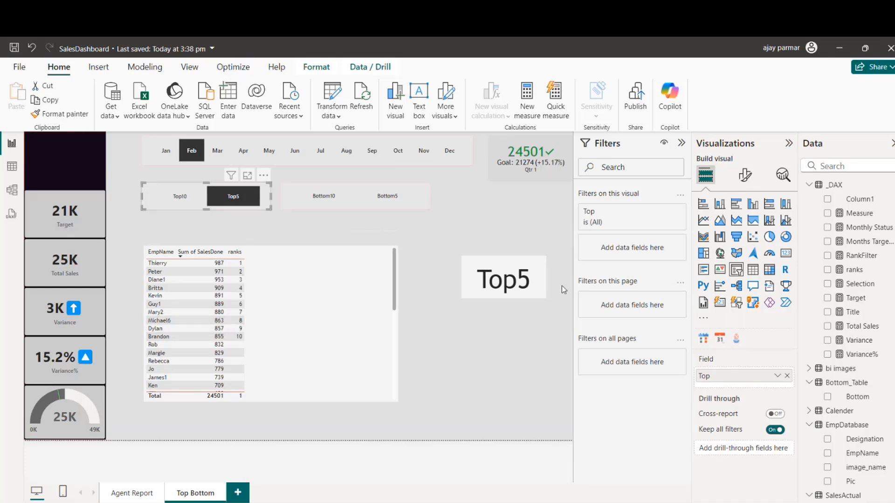
Step: In the ranks measure, combine the Top10 selection test and the RANKX <=10 condition into one AND, removing the nested IF between them
left_click(855, 269)
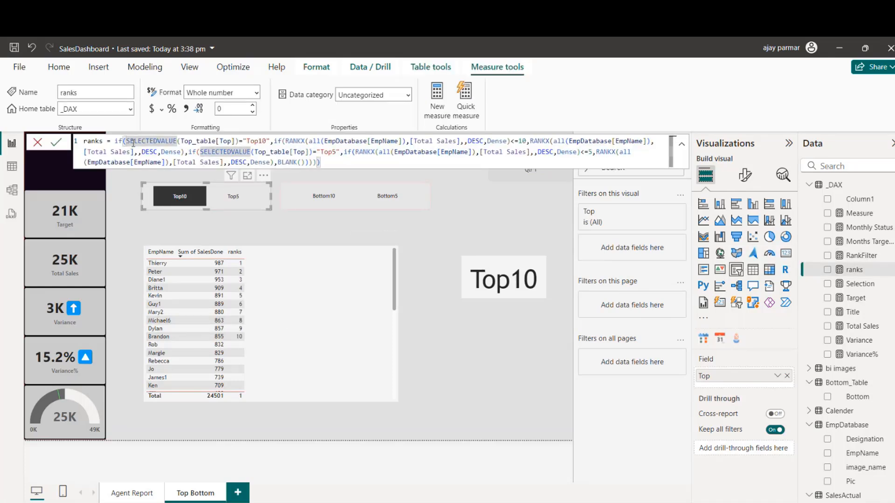
type("and(")
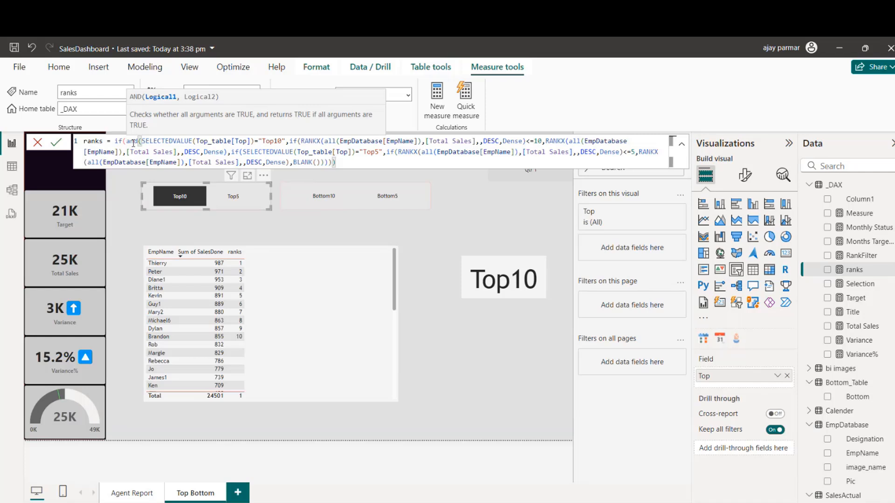
left_click(297, 141)
key("BackSpace")
key("BackSpace")
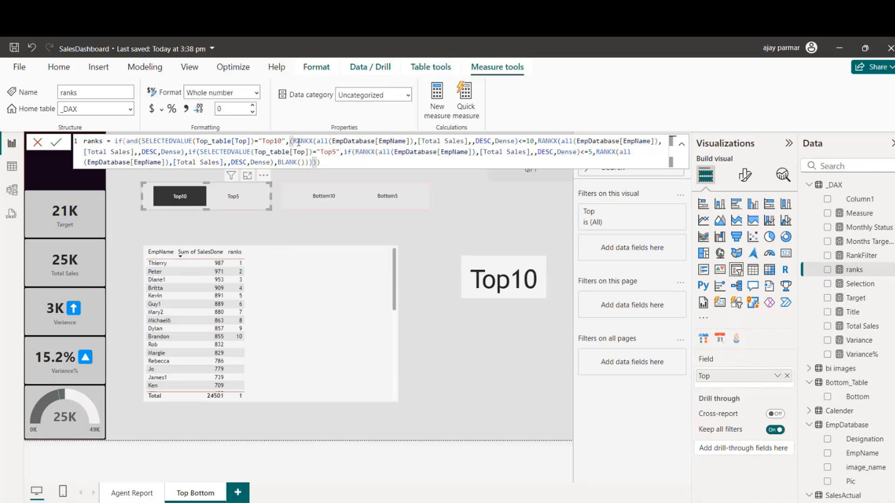
key("BackSpace")
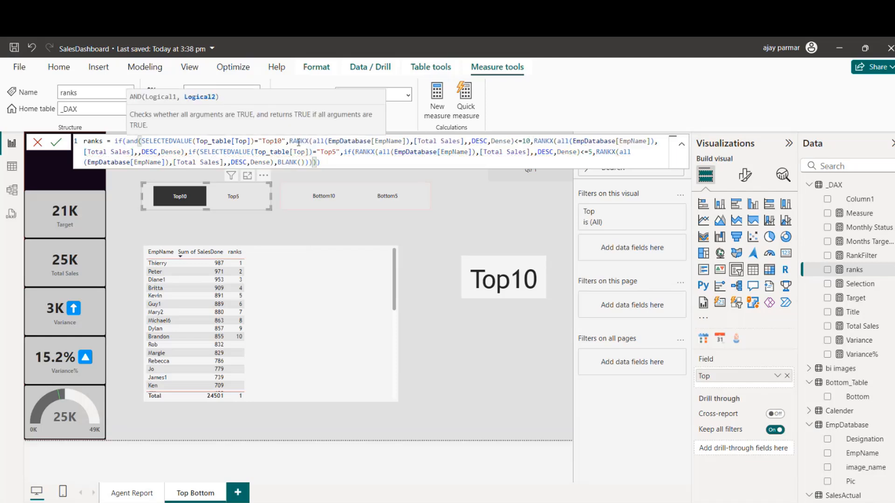
left_click(534, 141)
key("BackSpace")
type(")")
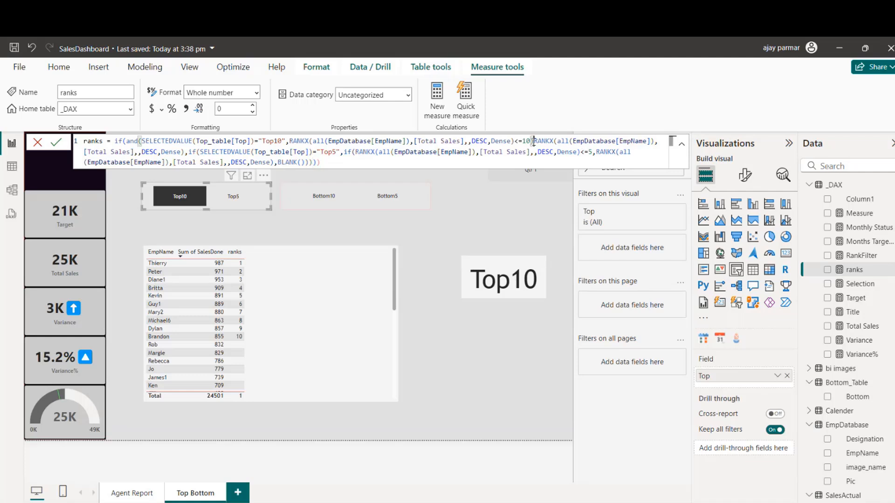
type(",")
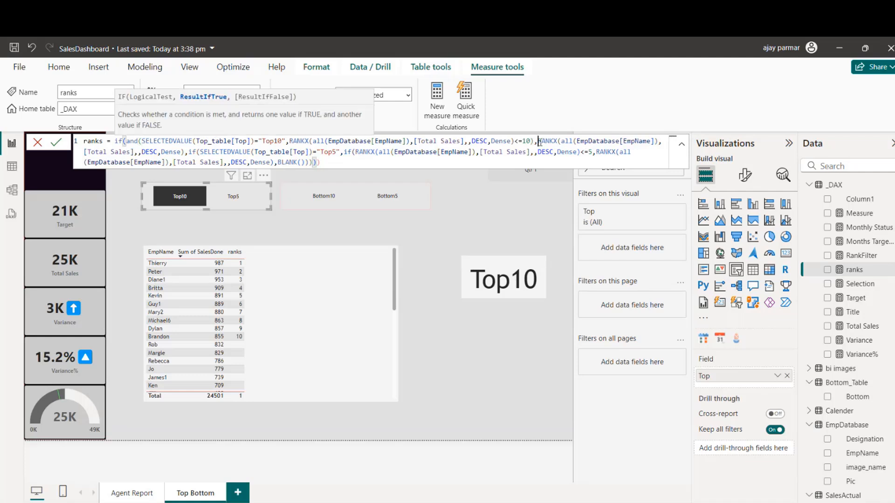
Step: In the ranks measure, combine the Top5 selection test and the RANKX <=5 condition into one AND, removing the nested IF between them
left_click(186, 151)
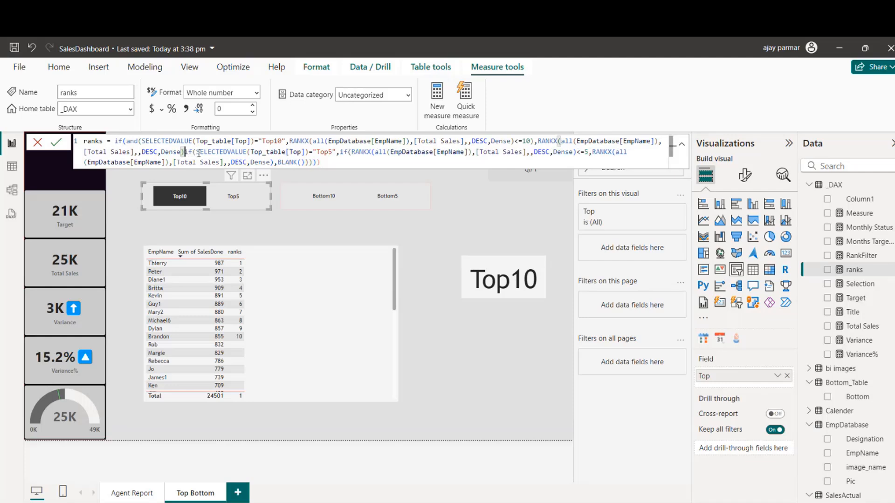
type(",")
left_click(199, 153)
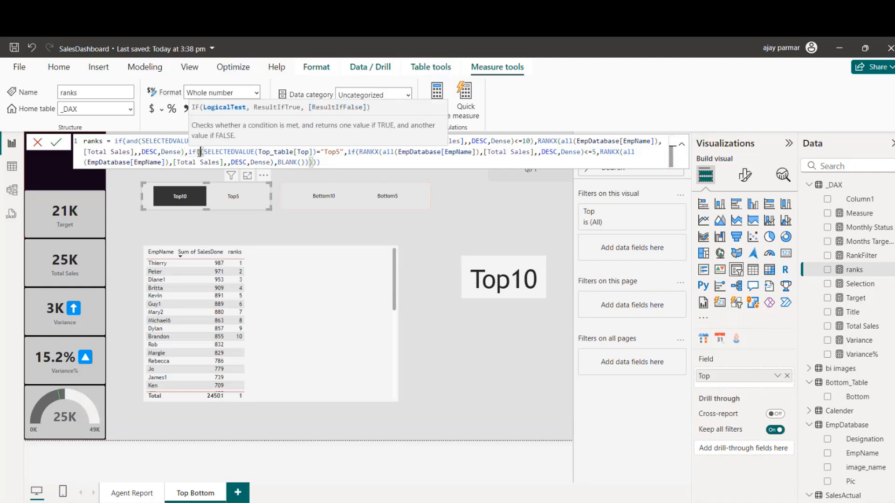
type("(and")
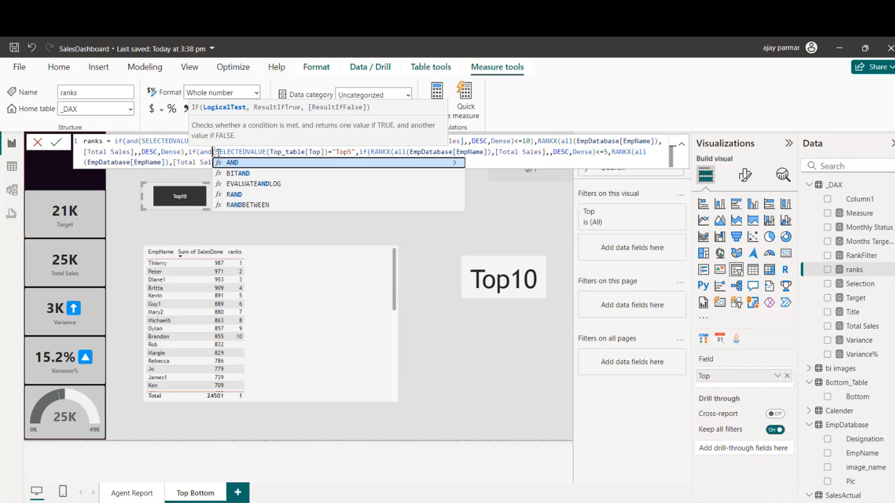
left_click(353, 152)
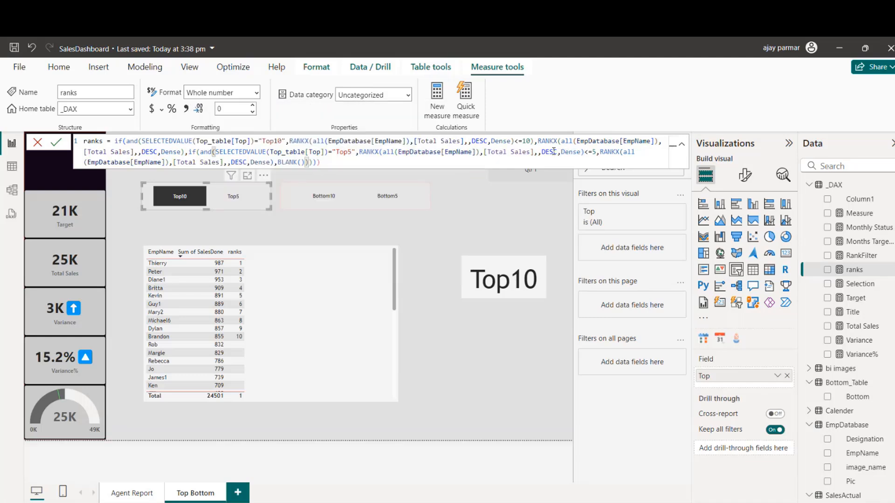
left_click(596, 152)
type(")")
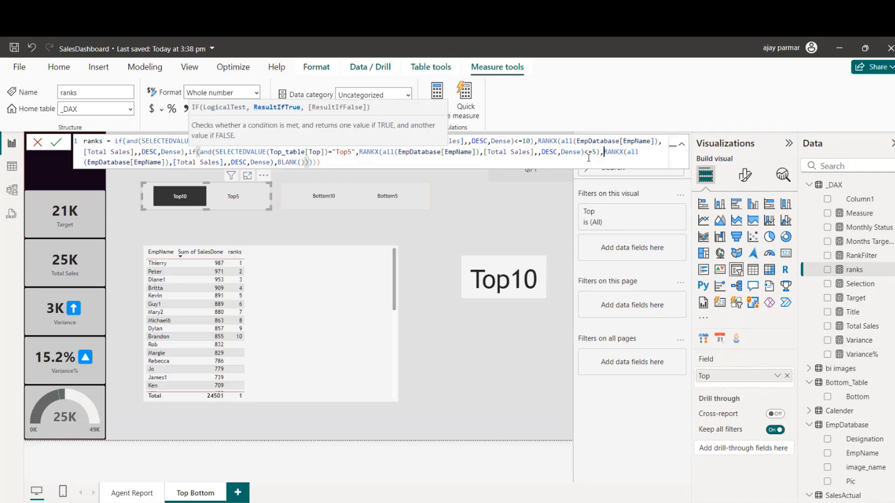
Step: Commit the ranks measure without its surplus closing parentheses and test it by switching the slicer to Top10 and back to Top5
left_click(348, 164)
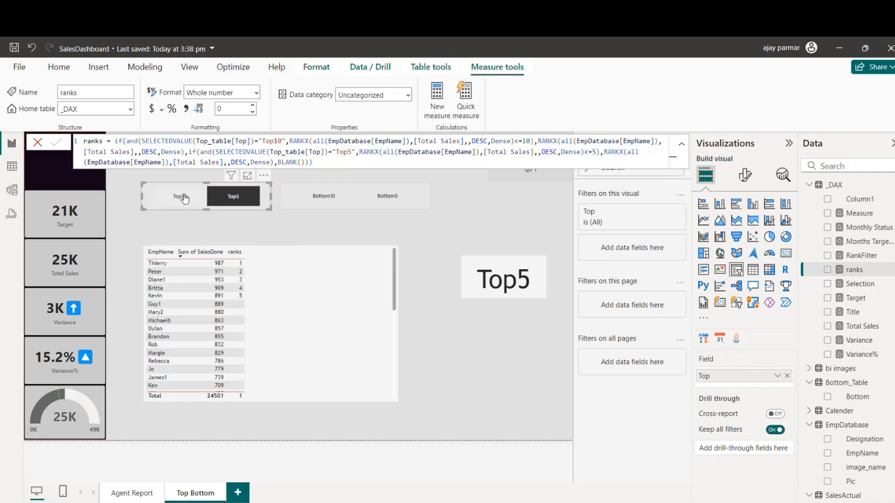
left_click(183, 198)
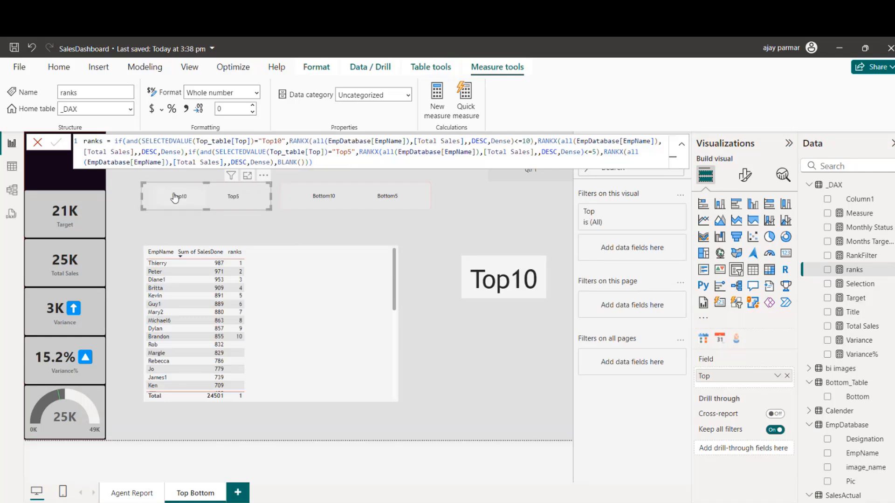
left_click(243, 199)
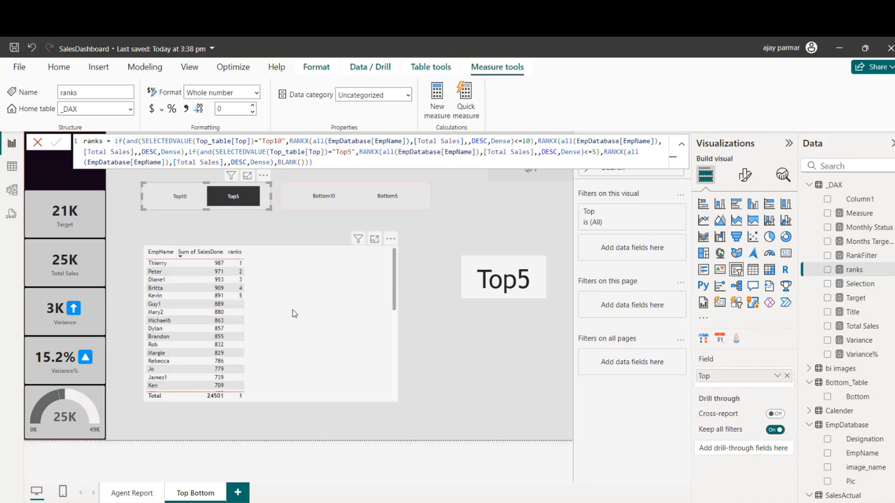
Step: Turn off the totals row of the employee sales table
left_click(401, 301)
left_click(745, 175)
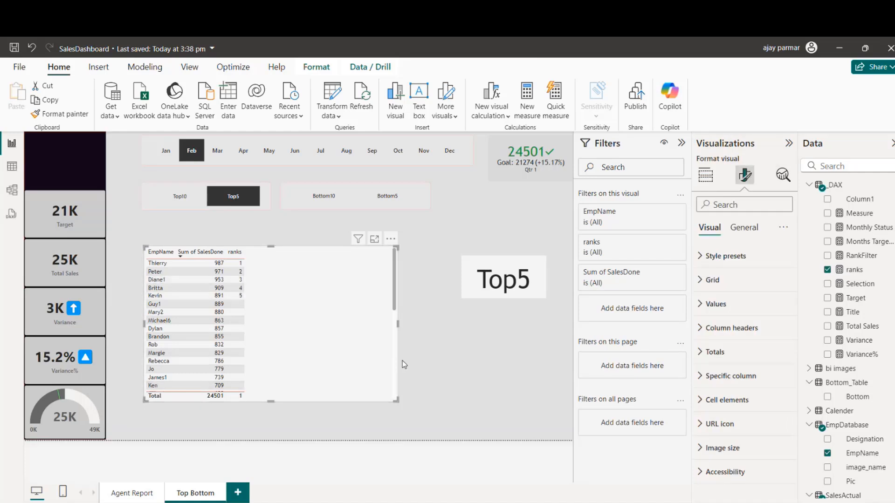
left_click(708, 353)
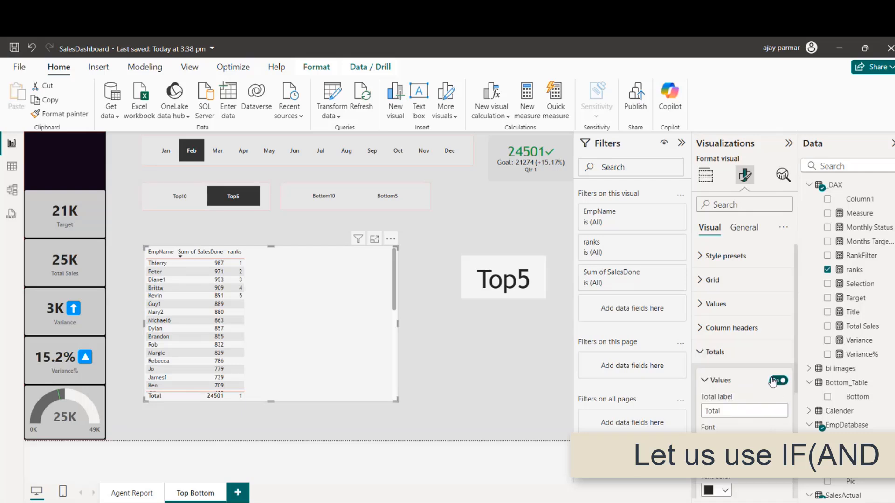
left_click(774, 381)
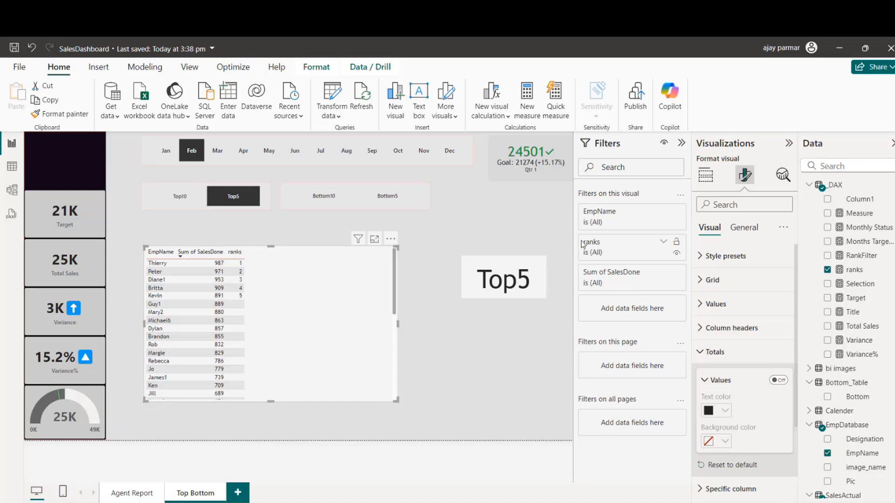
Step: Filter the employee table to show only items where ranks is not blank, and apply the filter
left_click(664, 243)
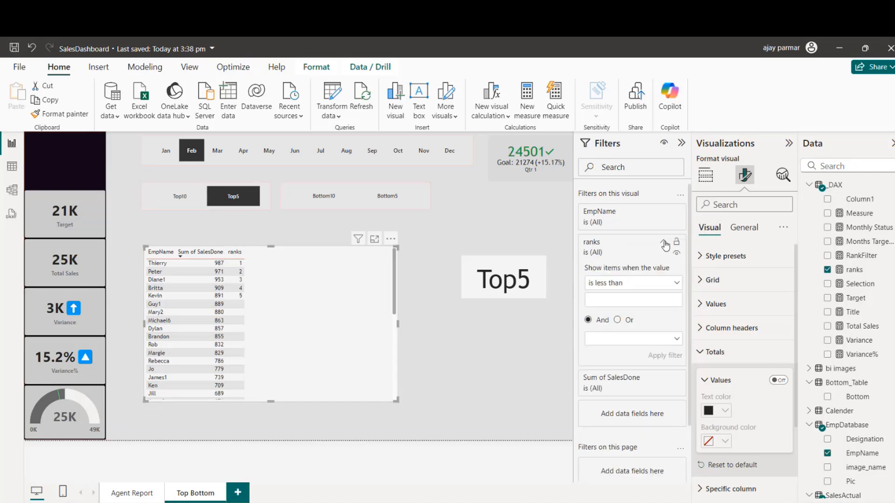
left_click(676, 285)
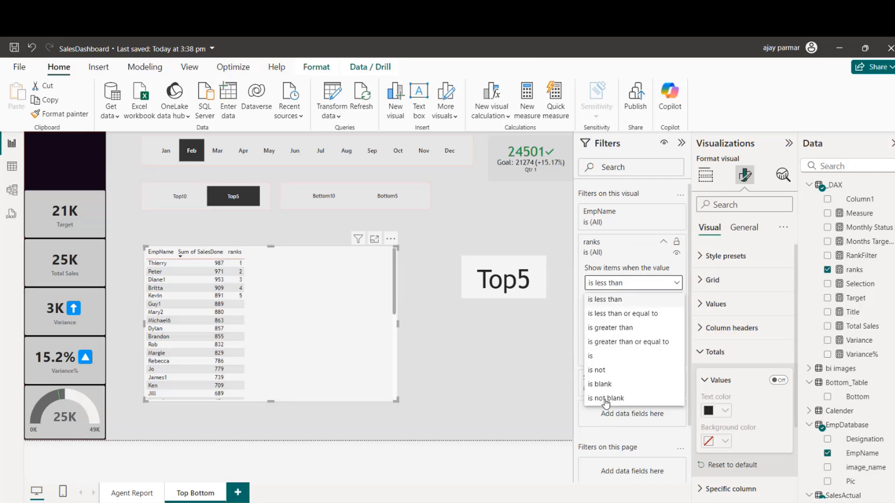
left_click(606, 399)
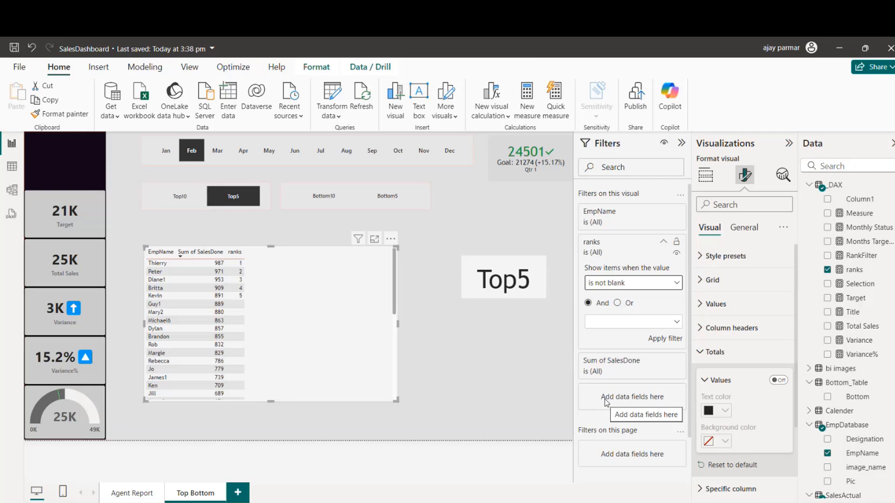
left_click(667, 339)
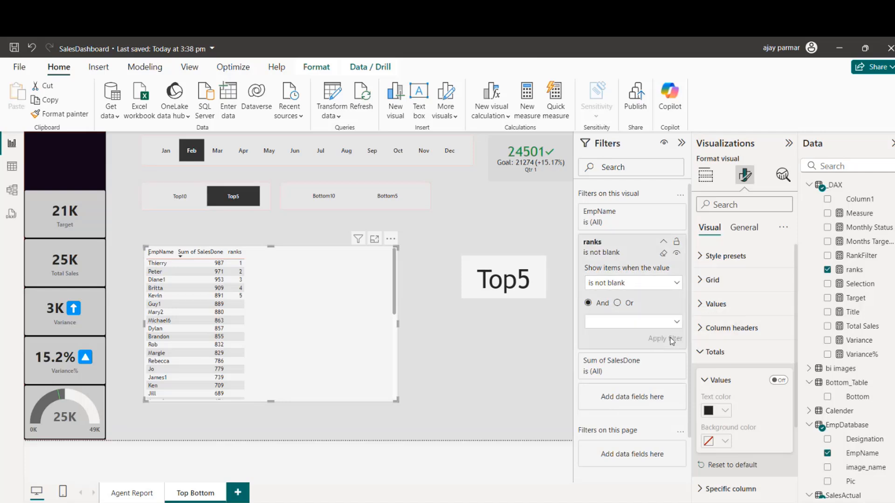
Step: Test the filtered employee table by switching the slicer between Top10 and Top5, ending on Top10
left_click(177, 202)
left_click(252, 200)
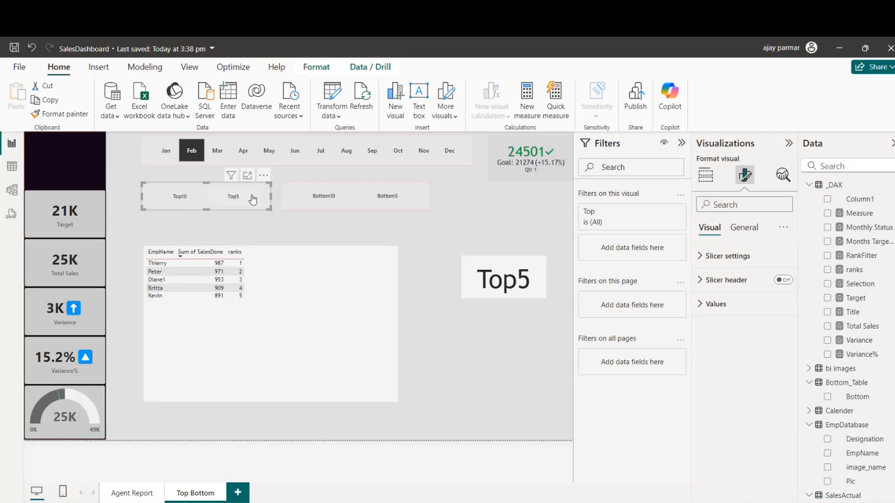
left_click(172, 201)
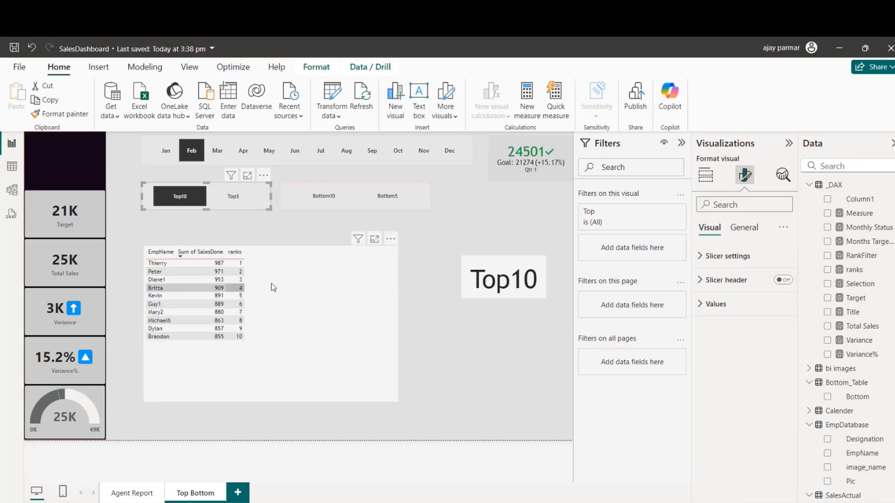
Step: Move the employee table up to just below the slicers and remove its ranks column
mouse_move(299, 272)
left_mouse_down()
mouse_move(295, 254)
mouse_move(300, 262)
left_mouse_up()
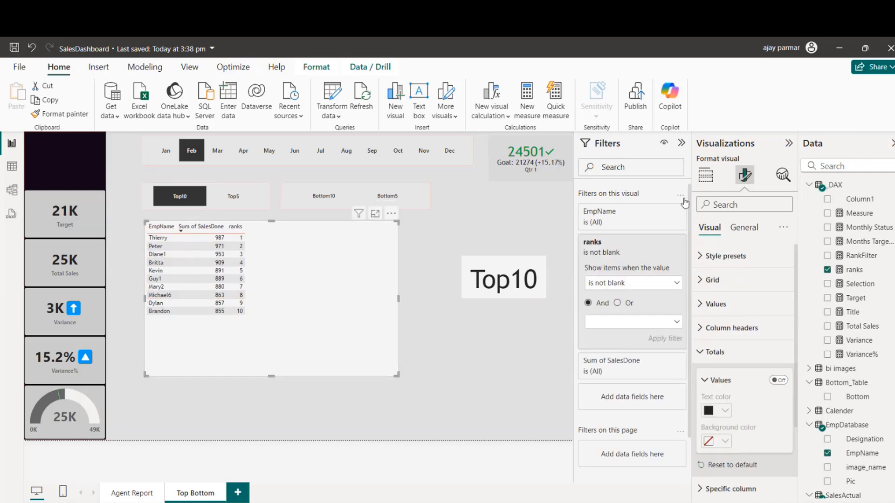
left_click(705, 175)
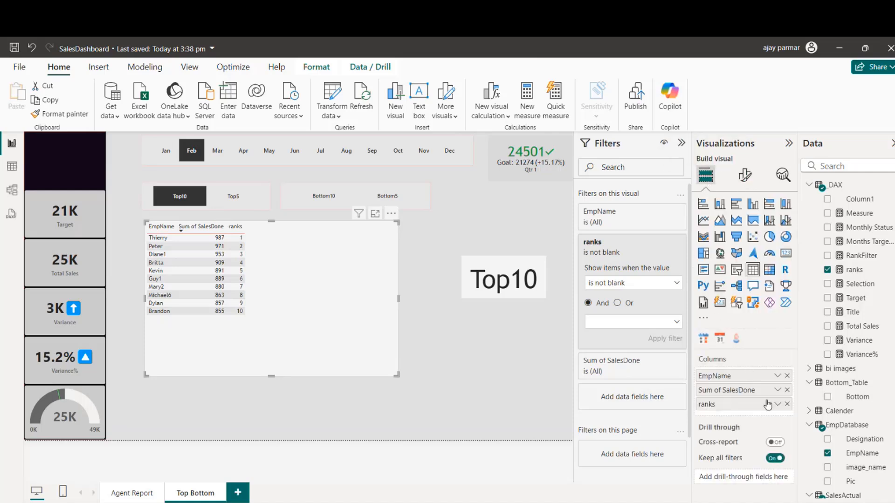
left_click(787, 404)
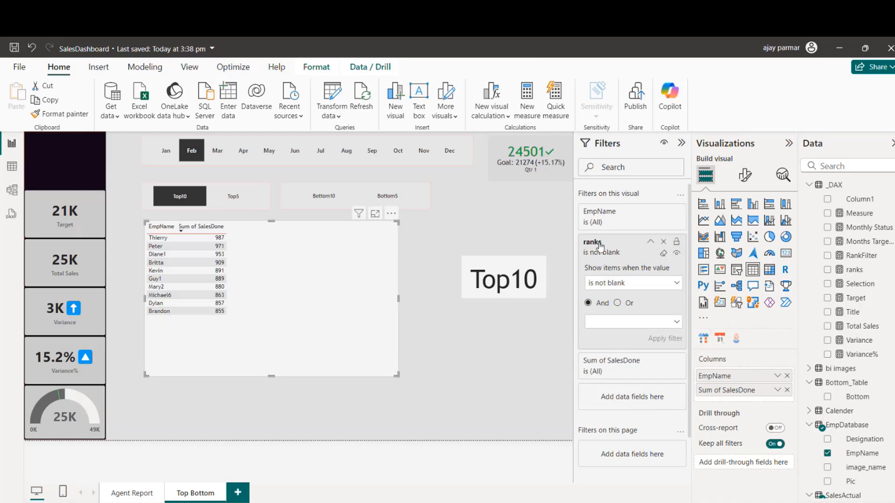
Step: Test the table without the ranks column by switching the slicer to Top5 and back to Top10
left_click(242, 199)
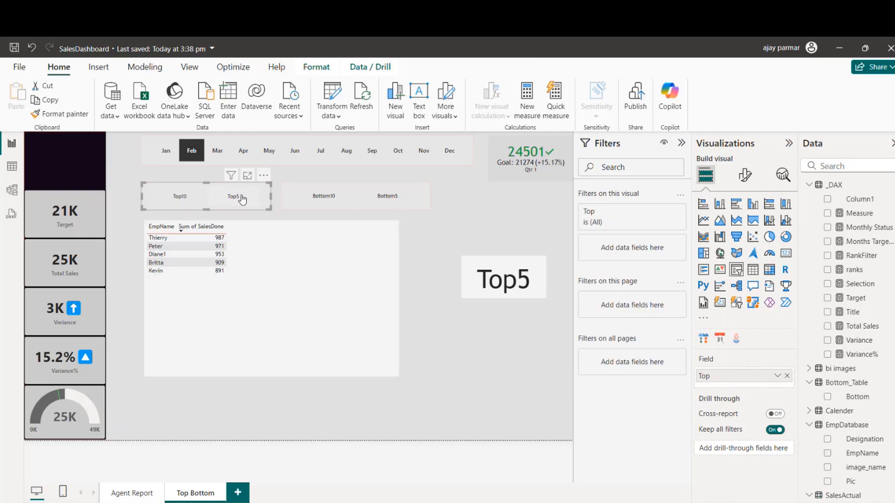
left_click(180, 201)
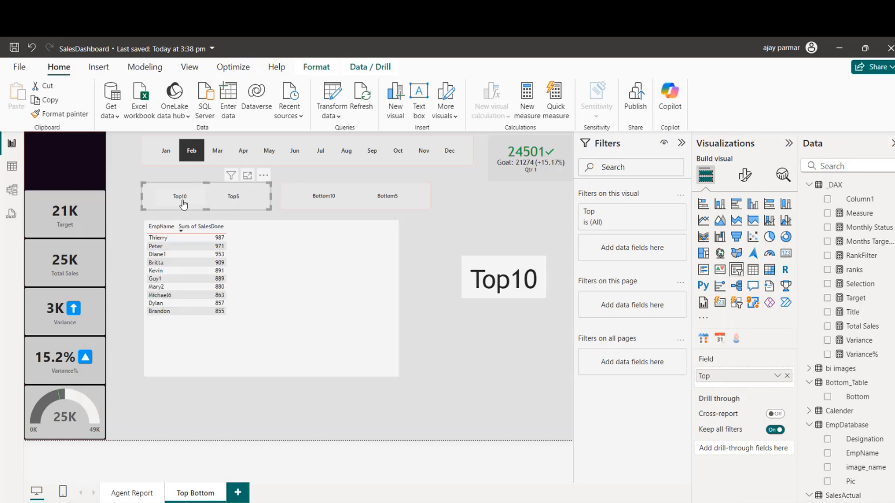
left_click(344, 314)
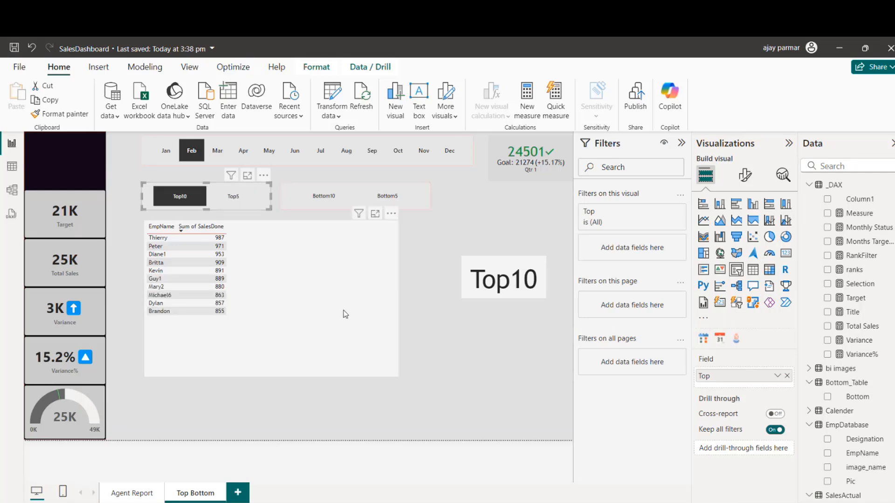
Step: Delete the RankFilter measure from the model
left_click(862, 256)
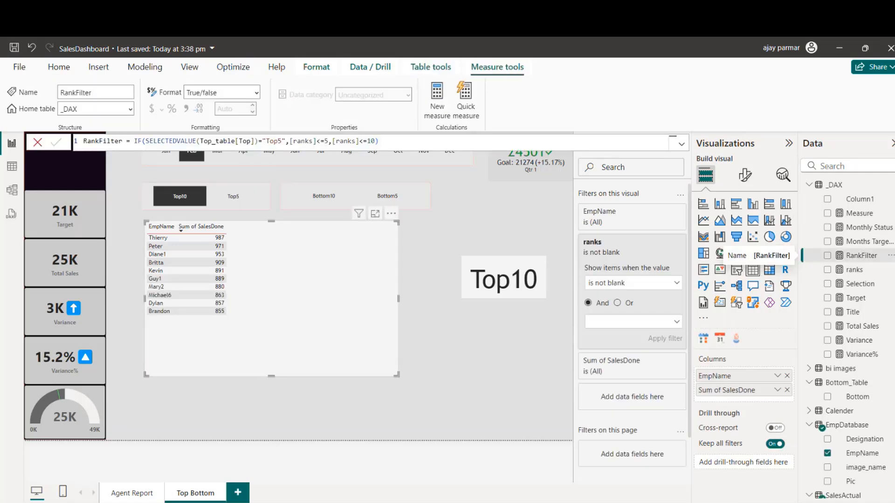
left_click(890, 256)
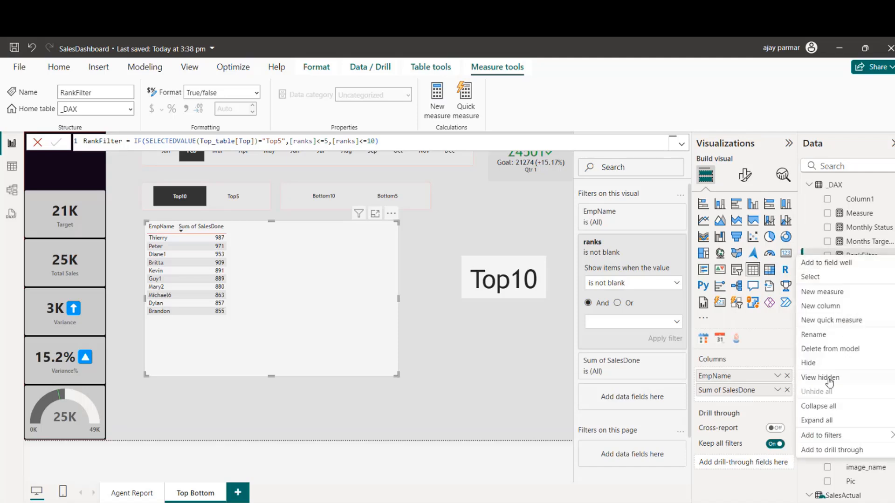
left_click(838, 354)
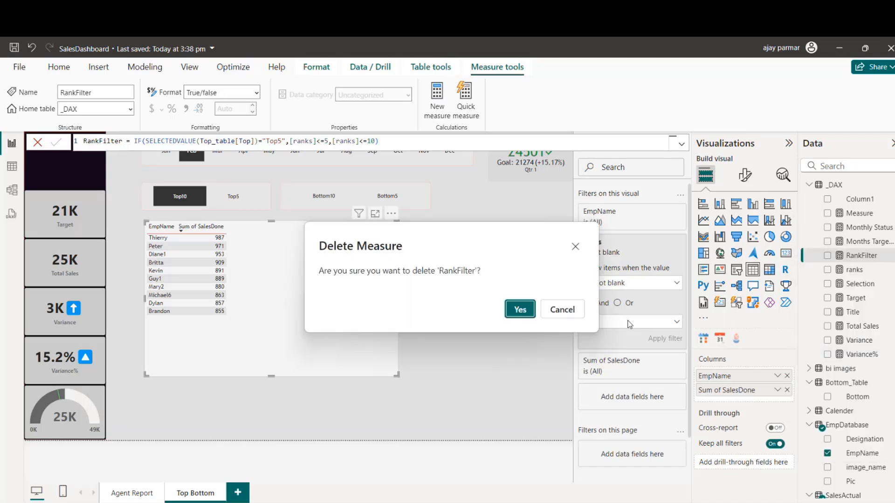
left_click(518, 311)
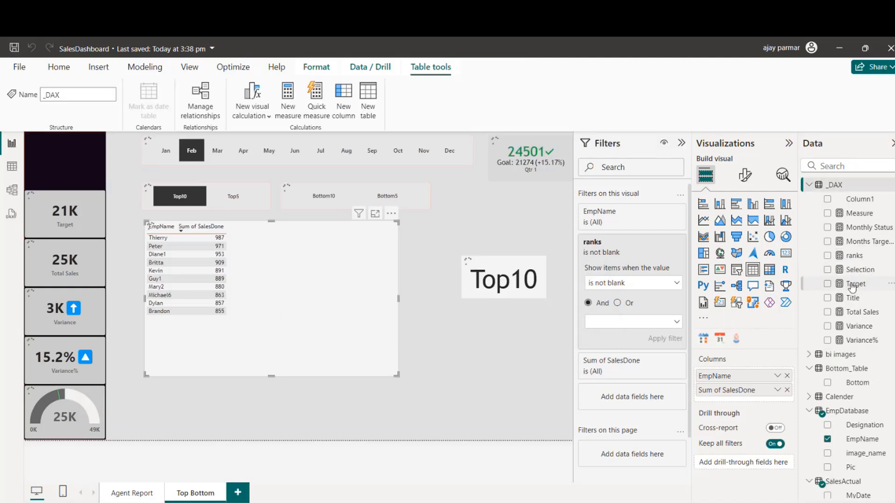
Step: Delete the Selection measure from the model and remove the card visual that depends on it from the page
left_click(842, 270)
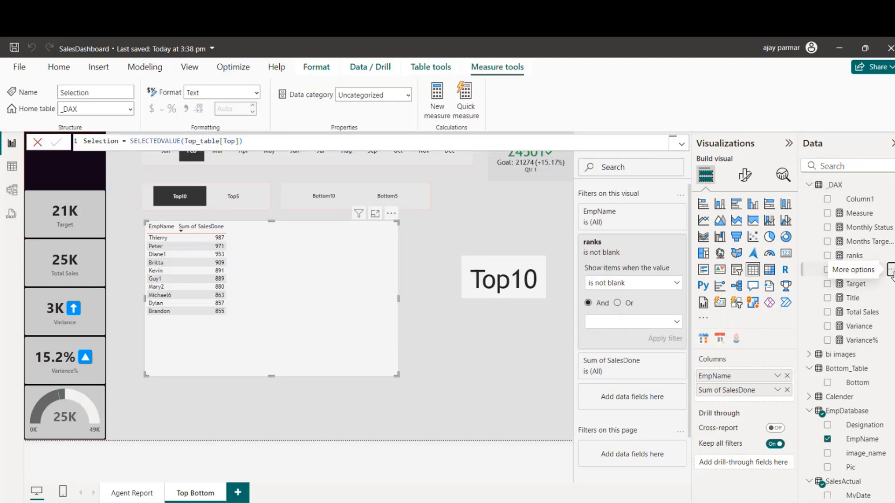
left_click(891, 273)
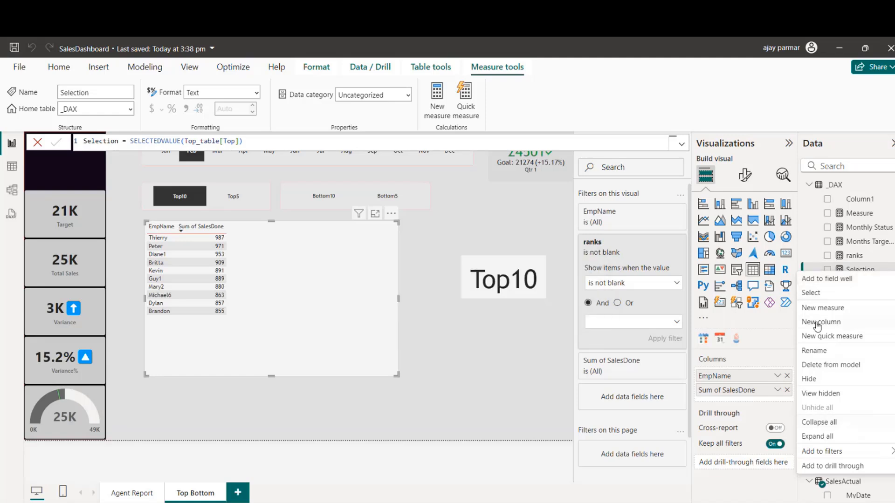
left_click(830, 365)
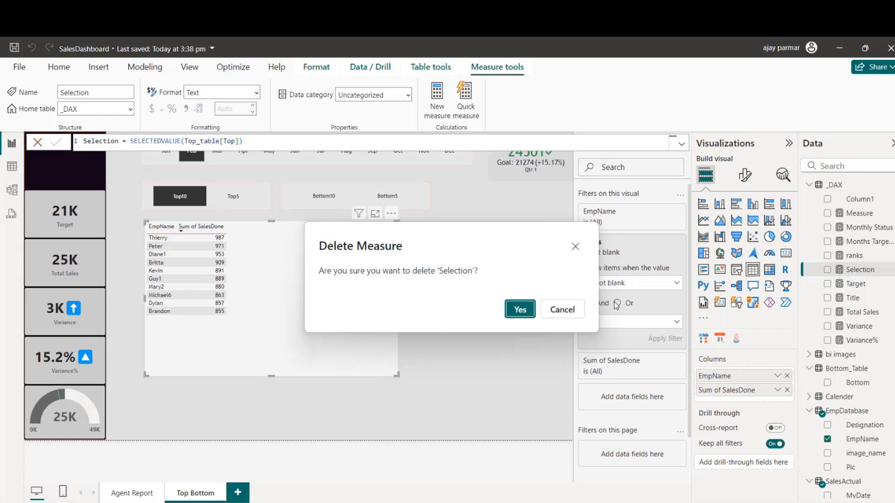
left_click(521, 309)
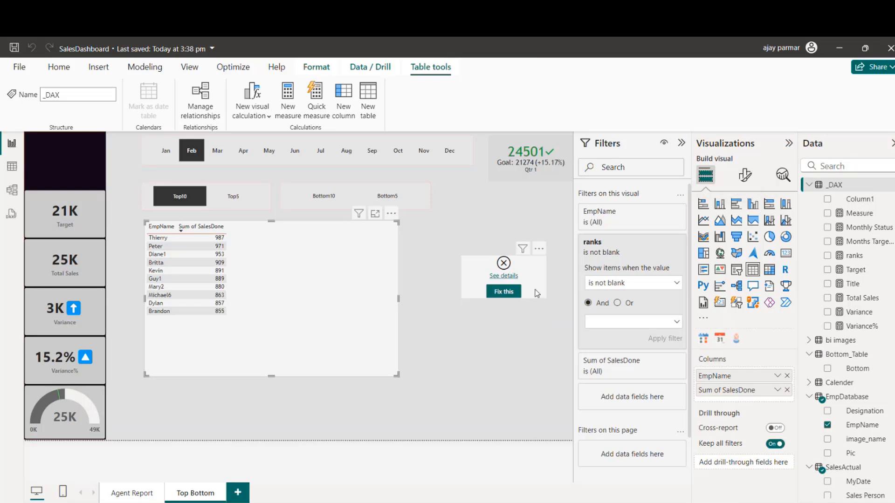
left_click(538, 294)
key("Delete")
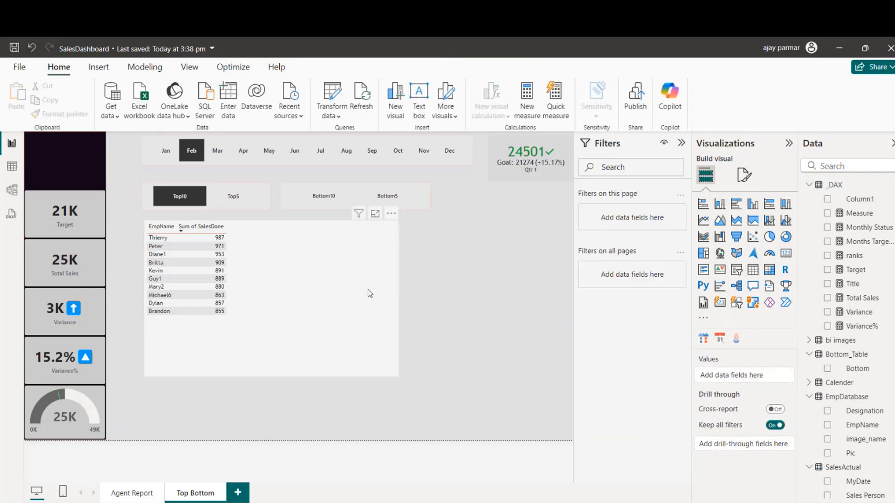
Step: Convert the employee table via a clustered bar chart into a funnel chart as wide as the Top10/Top5 slicer
left_click(736, 205)
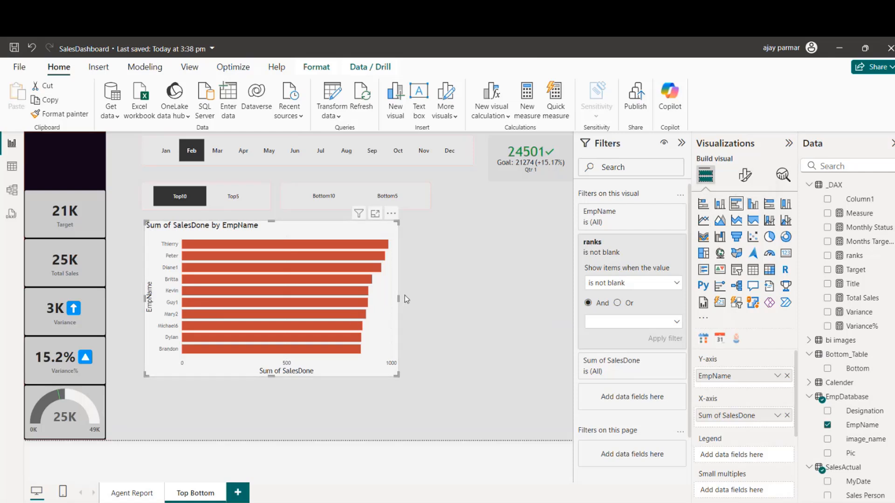
left_click_drag(398, 298, 269, 301)
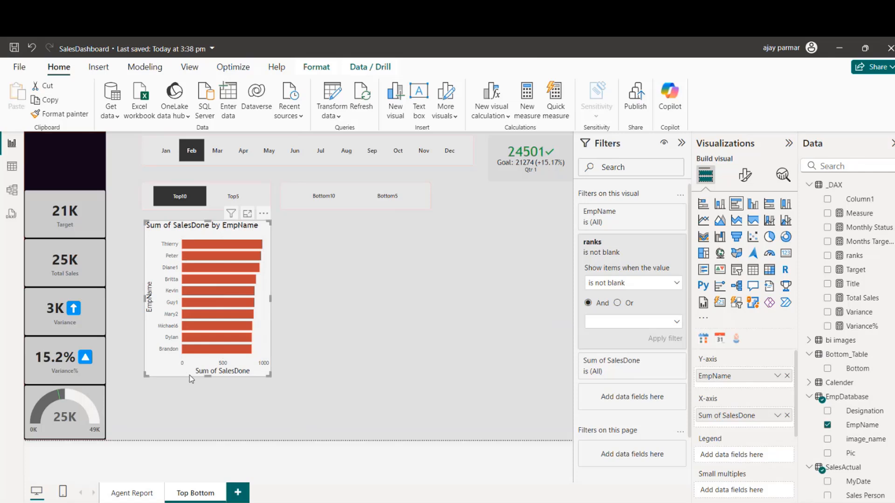
left_click(737, 237)
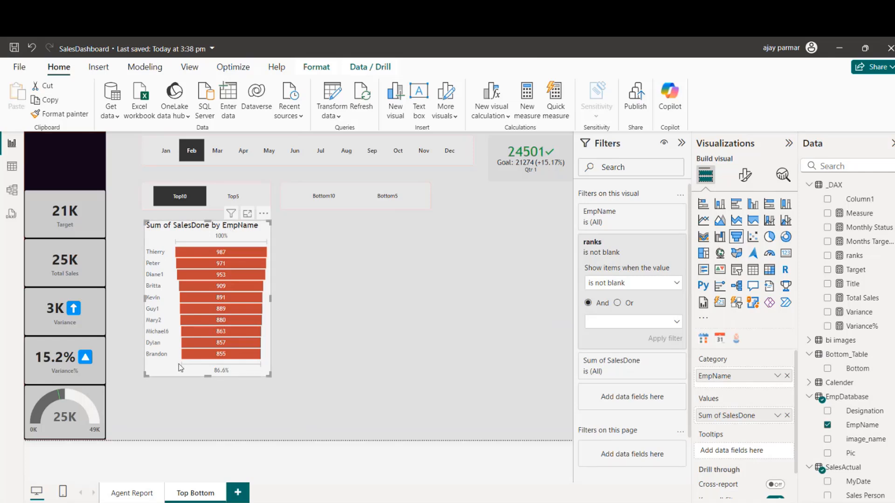
Step: Copy the Target card's formatting onto the employee funnel chart with Format painter
left_click(86, 208)
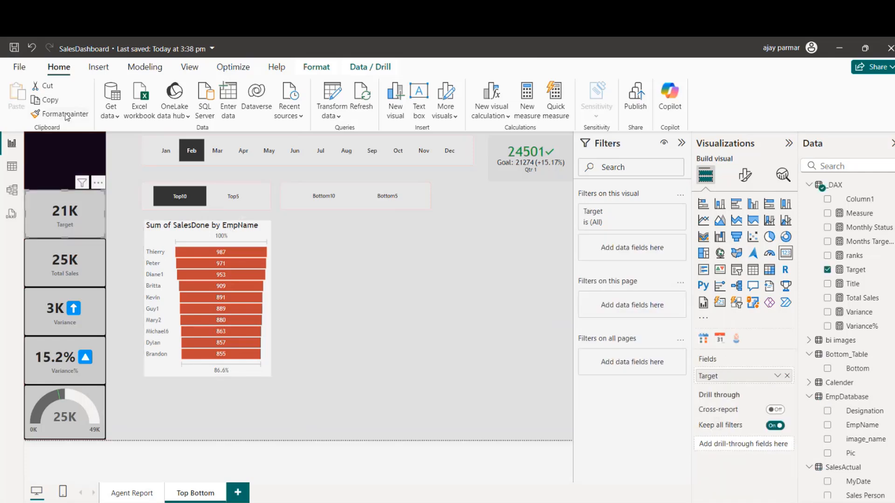
left_click(66, 115)
left_click(155, 228)
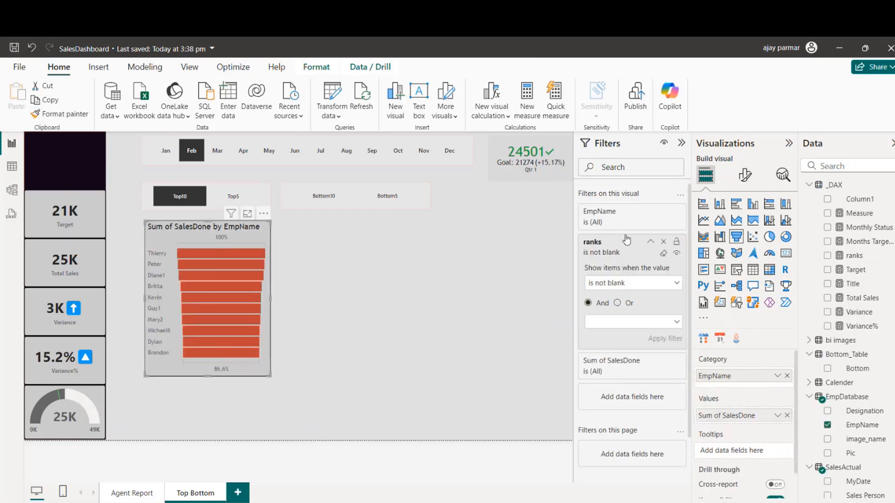
Step: Turn off the funnel chart's conversion rate labels and stretch the chart down to the page's bottom edge
left_click(746, 176)
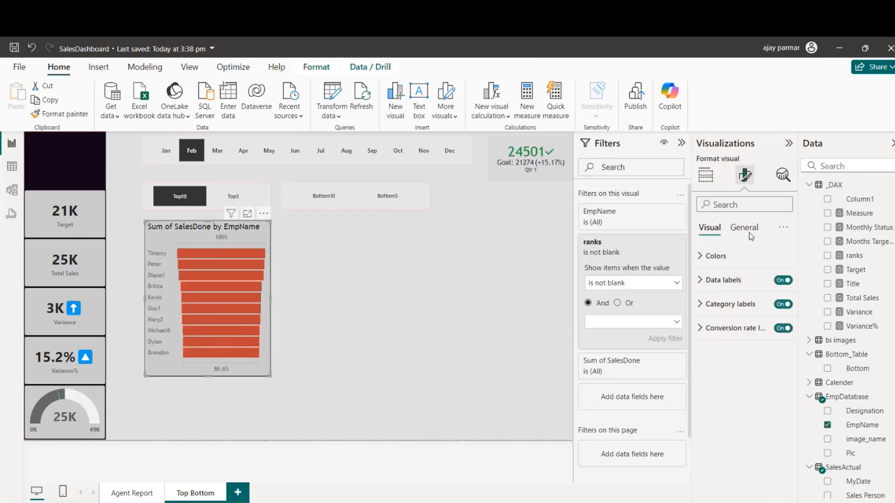
left_click(780, 329)
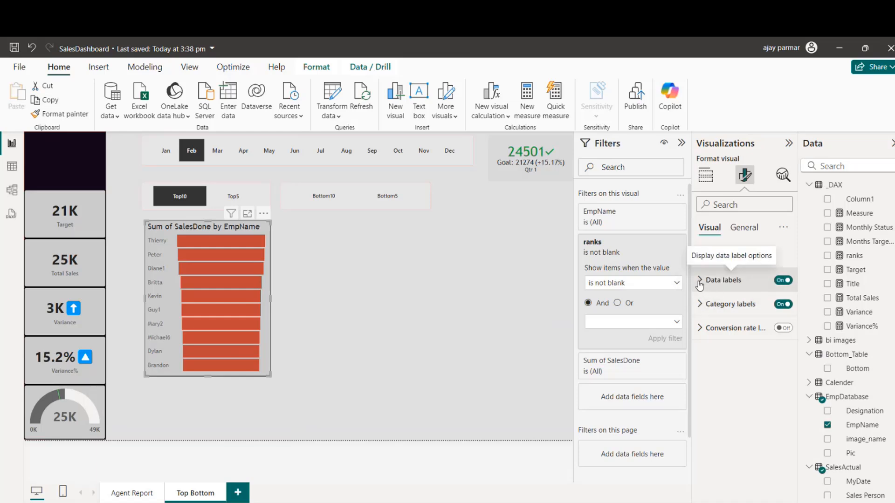
left_click_drag(210, 377, 208, 439)
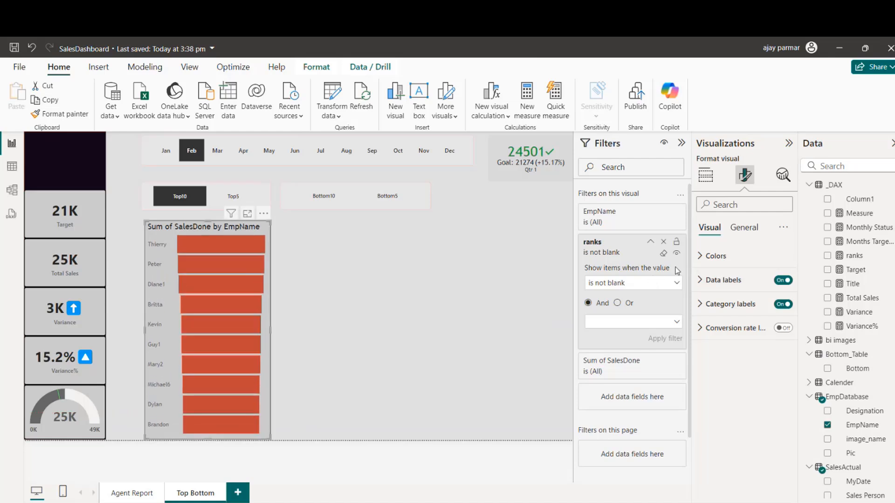
Step: Set the funnel chart's data label font size to 10
left_click(720, 280)
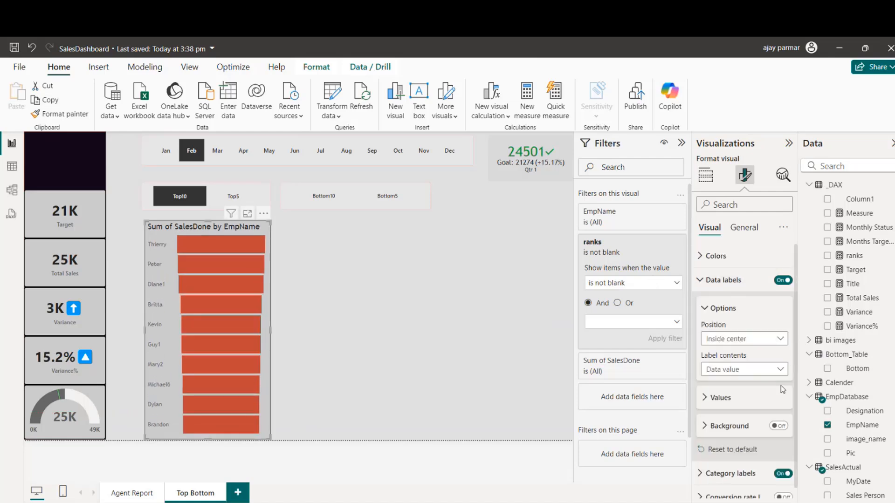
left_click(706, 400)
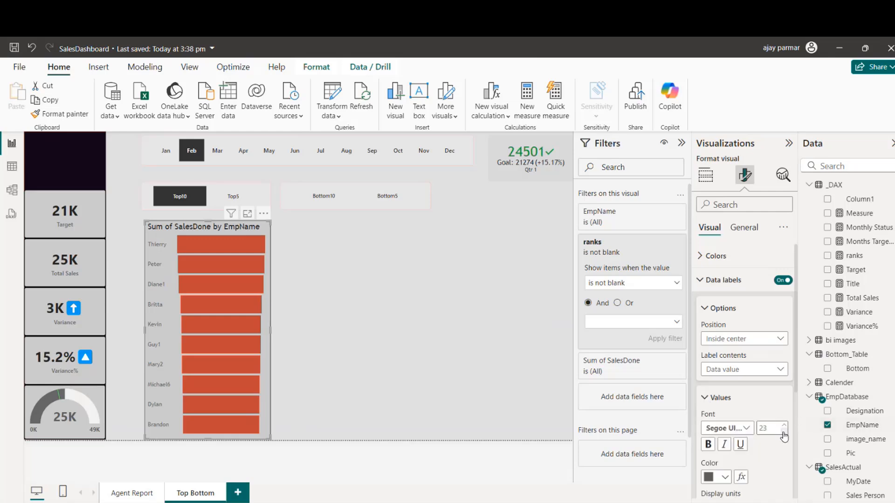
left_click(784, 431)
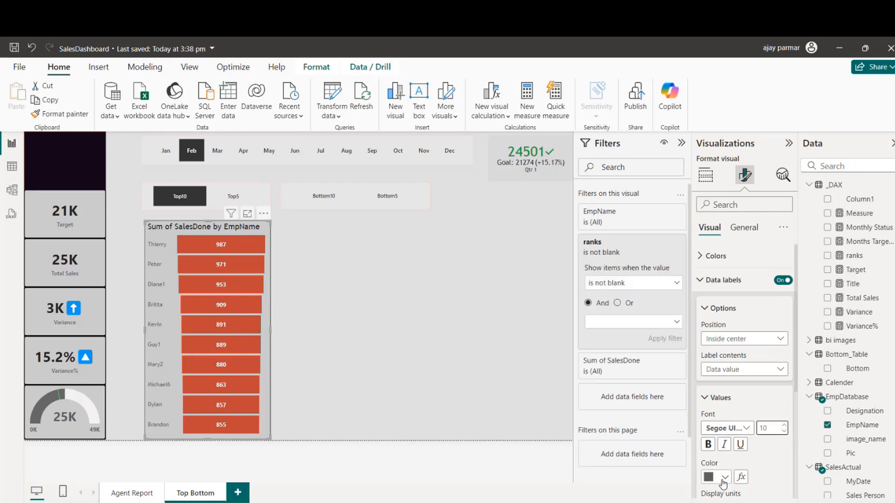
Step: Try a light grey colour for the funnel chart's data labels and undo it
scroll(795, 354, "down", 3)
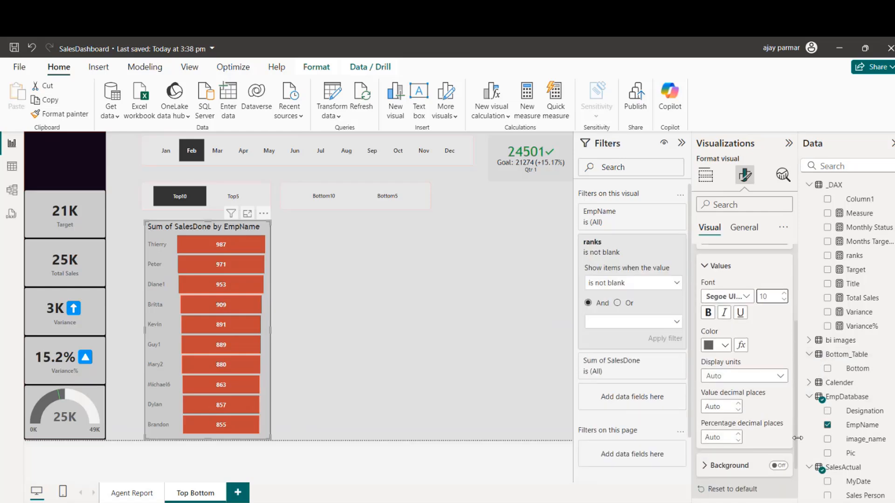
left_click(725, 322)
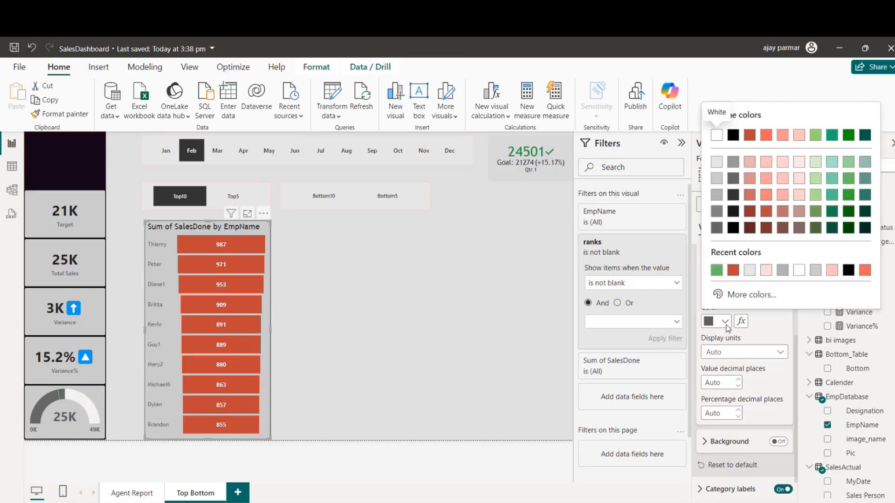
left_click(783, 270)
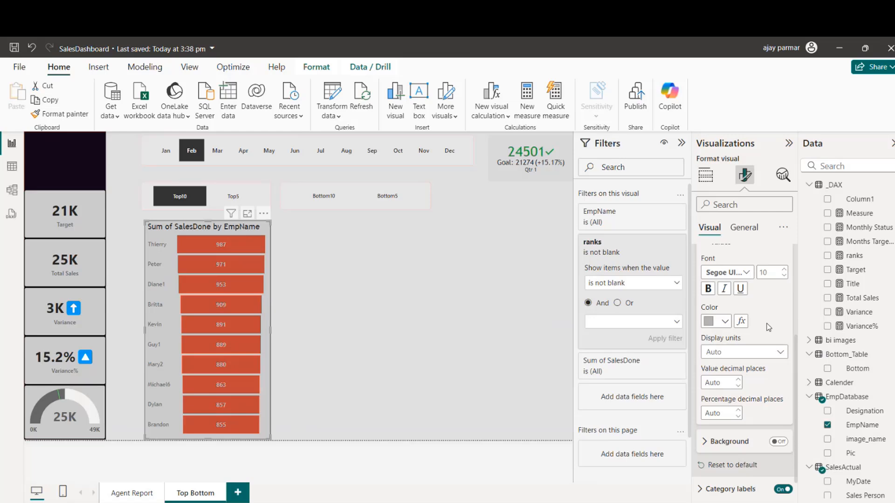
key("ctrl+z")
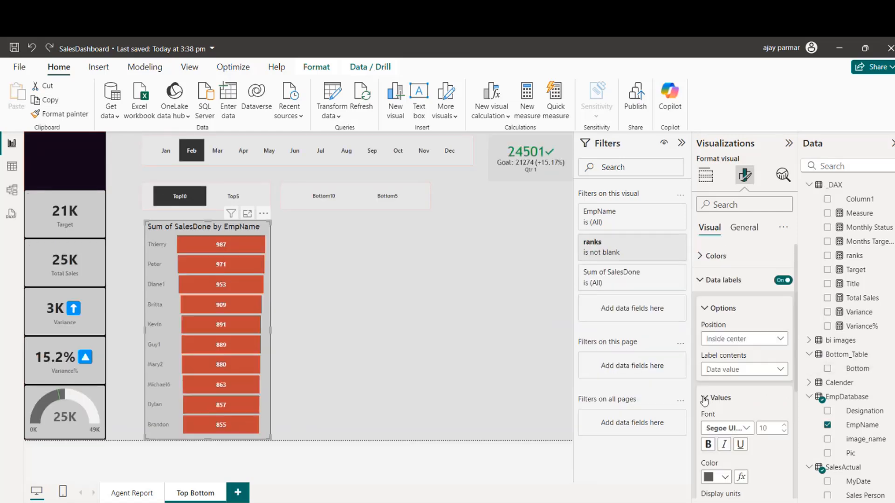
Step: Set the funnel bars' default colour to dark grey and turn off the chart's title
left_click(704, 399)
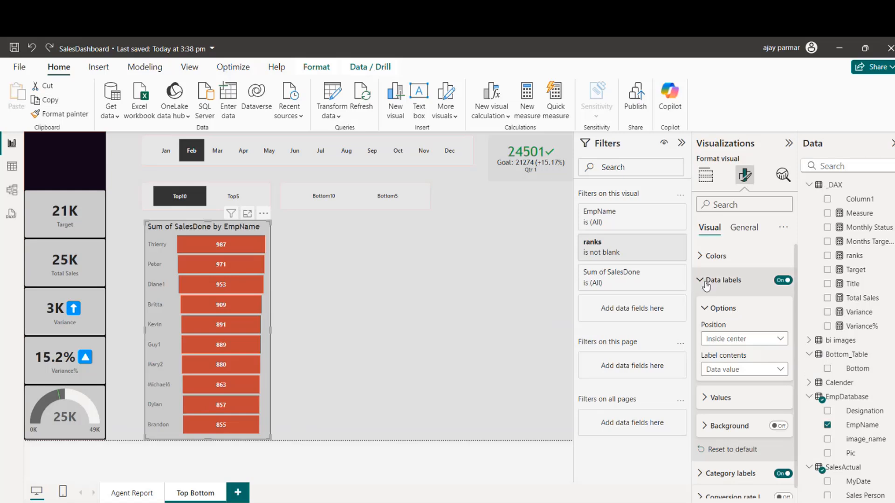
left_click(700, 256)
left_click(723, 297)
left_click(719, 480)
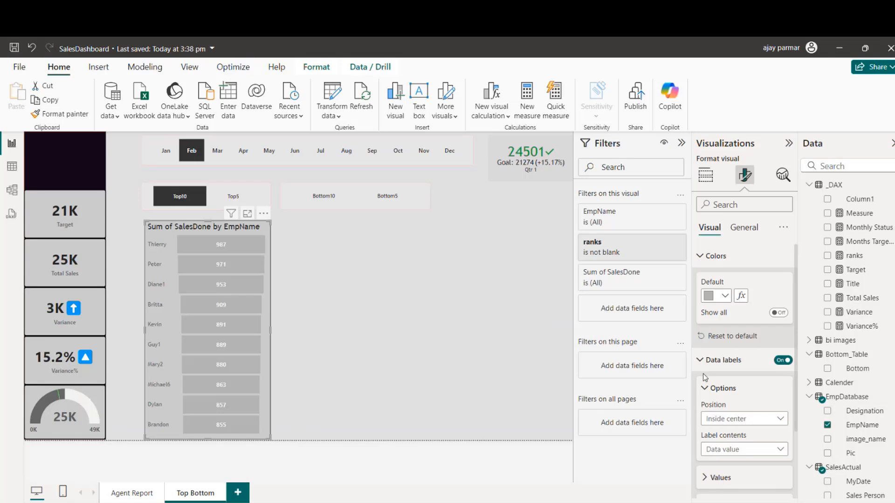
left_click(725, 297)
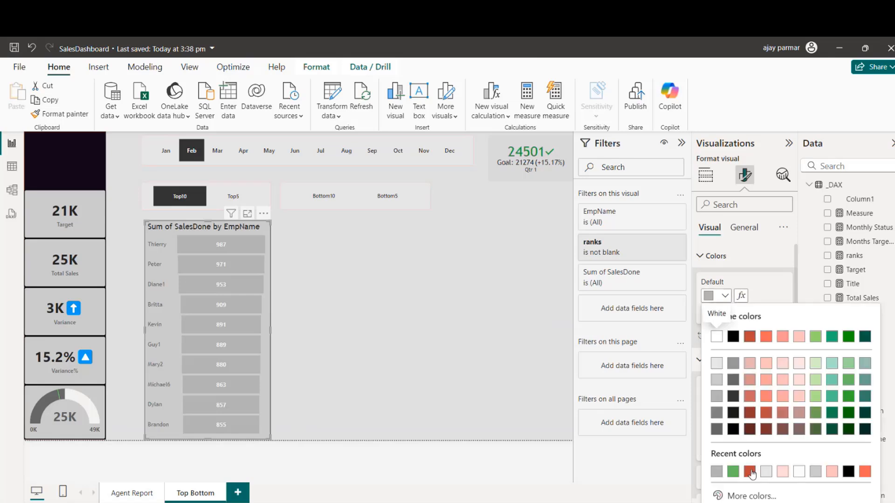
left_click(717, 429)
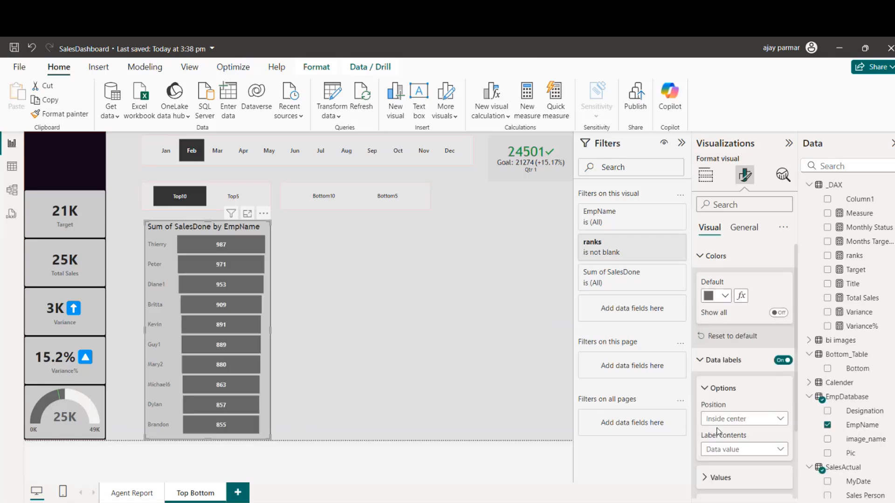
left_click(744, 228)
left_click(783, 281)
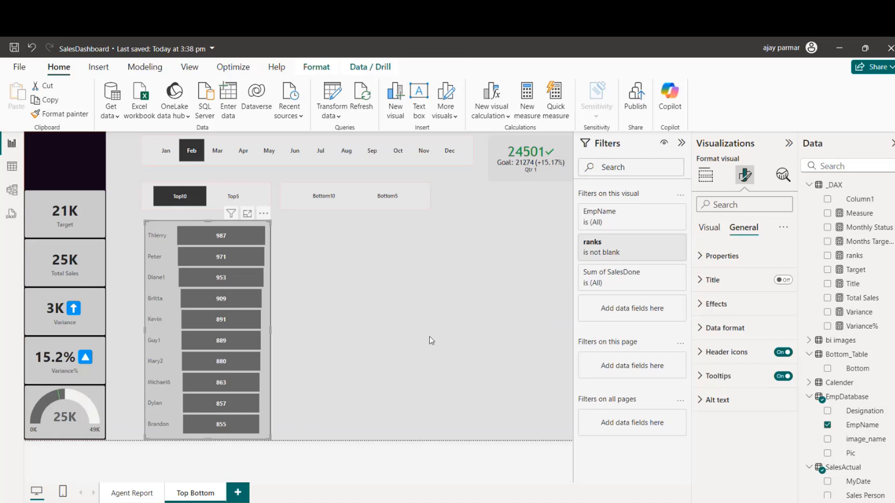
Step: Format the funnel chart's category labels in Segoe UI Bold at size 8
left_click(710, 228)
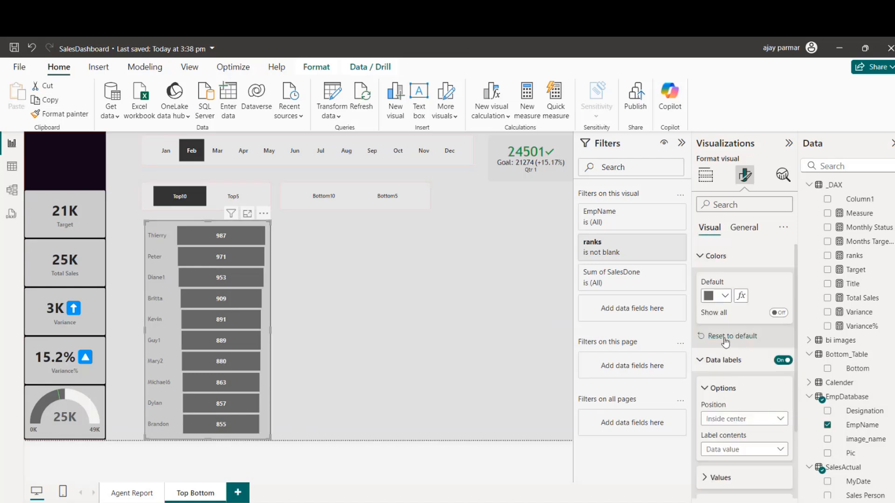
left_click_drag(799, 363, 799, 427)
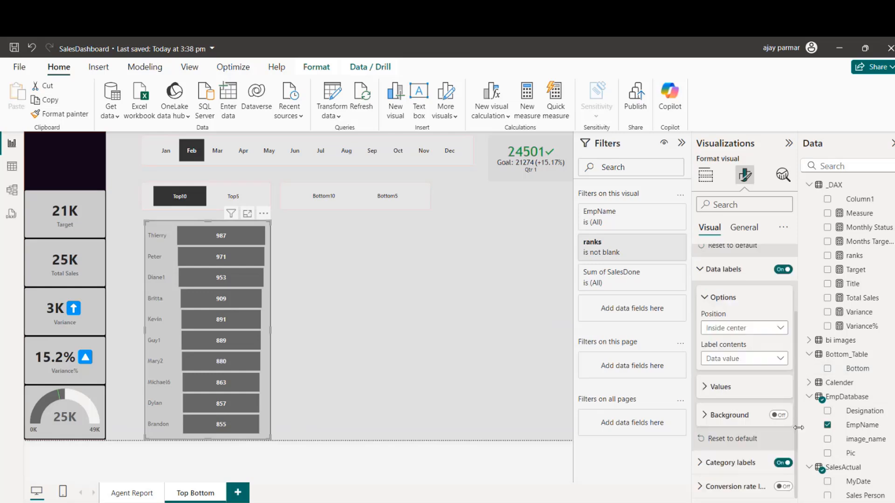
left_click(707, 463)
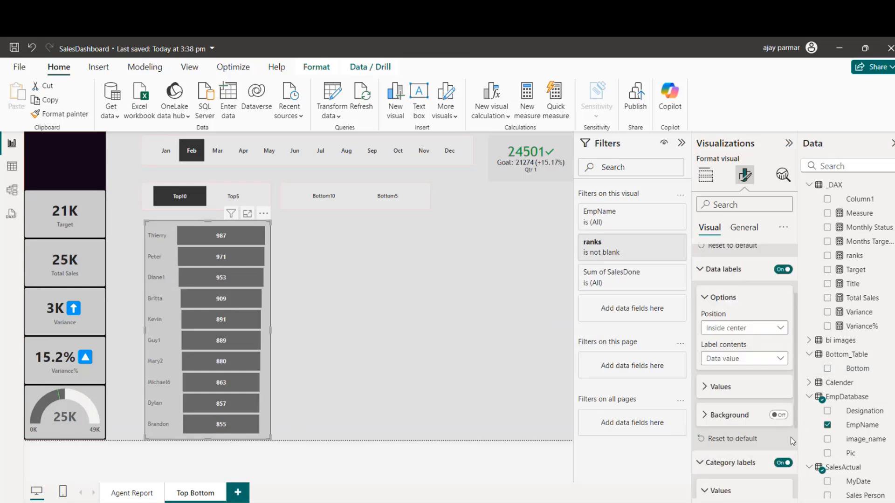
left_click_drag(795, 397, 795, 461)
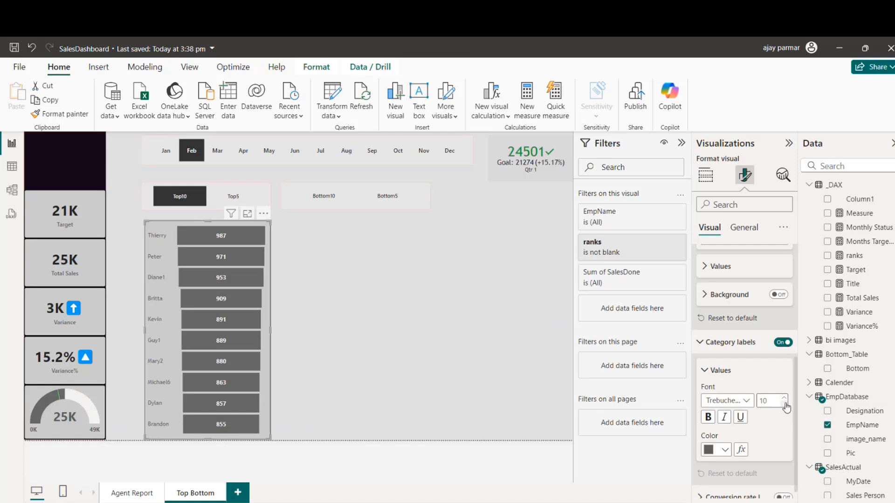
left_click(745, 402)
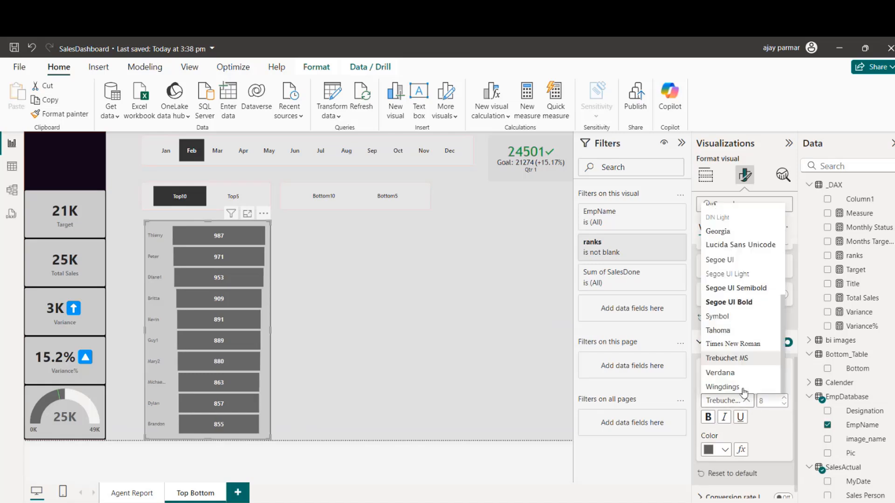
left_click(713, 302)
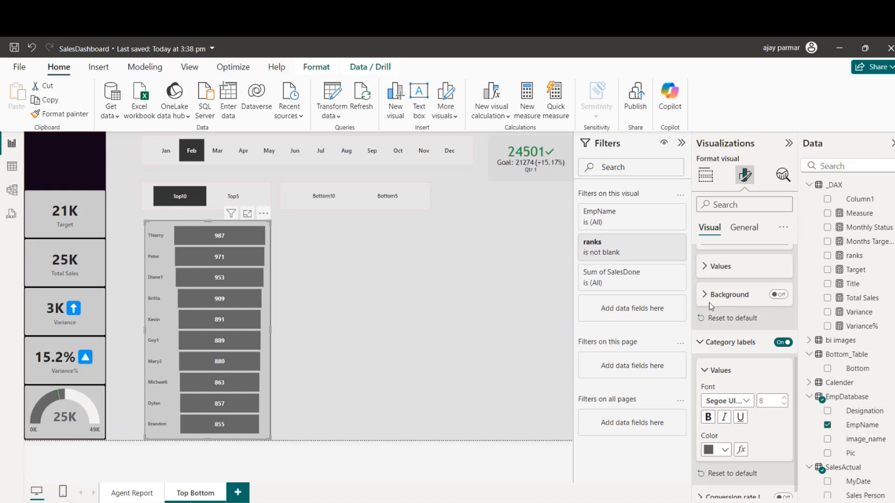
Step: Move the funnel chart up so it sits directly beneath the Top10/Top5 slicer
left_click(350, 315)
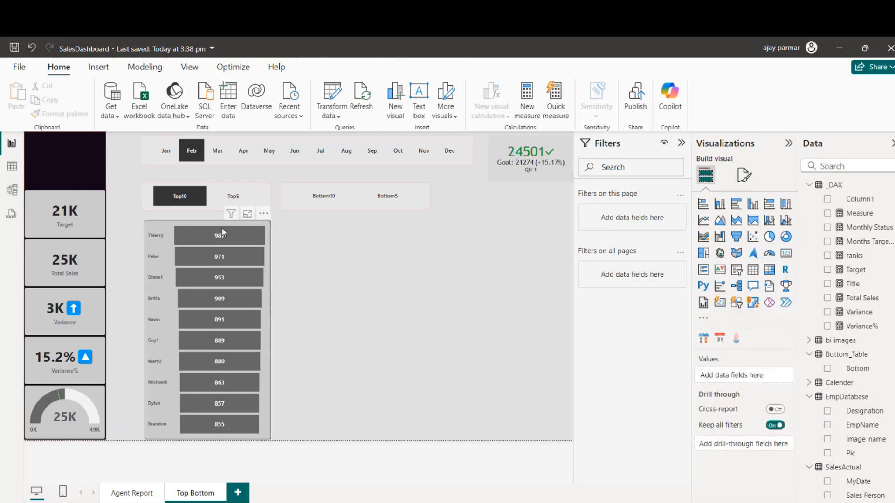
left_click_drag(214, 222, 215, 211)
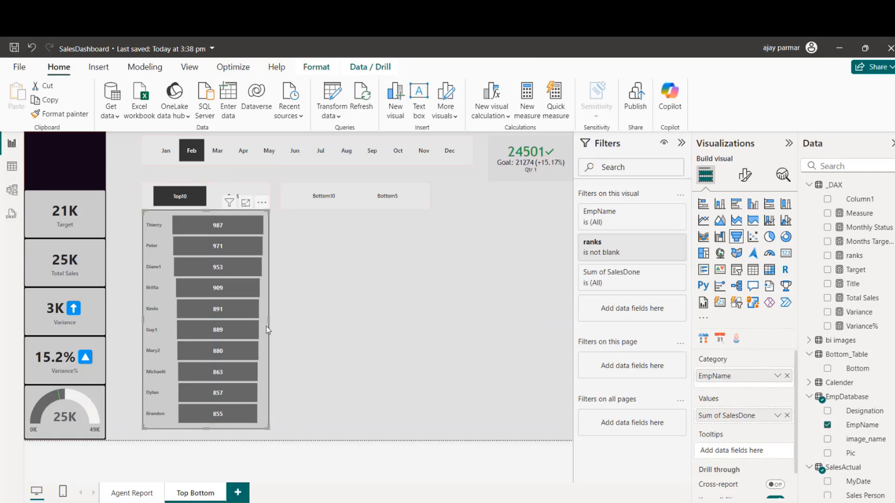
left_click(312, 314)
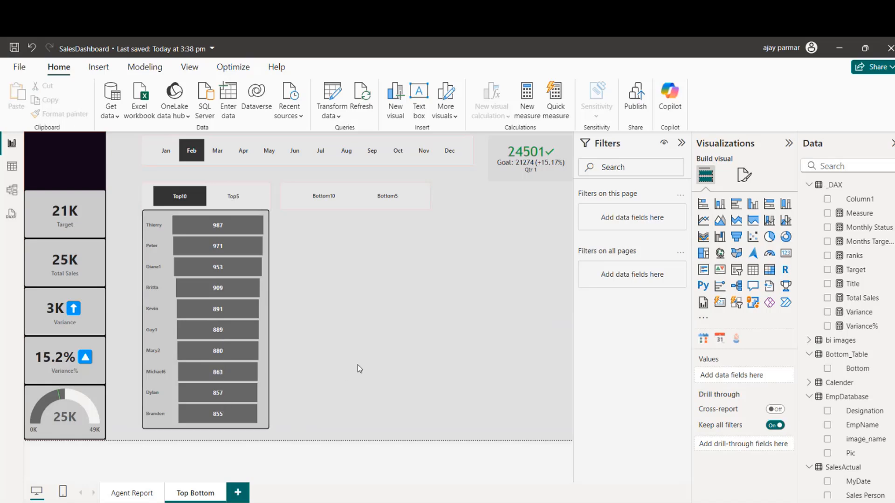
Step: Test the funnel chart by switching the slicer between Top5 and Top10, ending on Top10
left_click(233, 197)
left_click(175, 203)
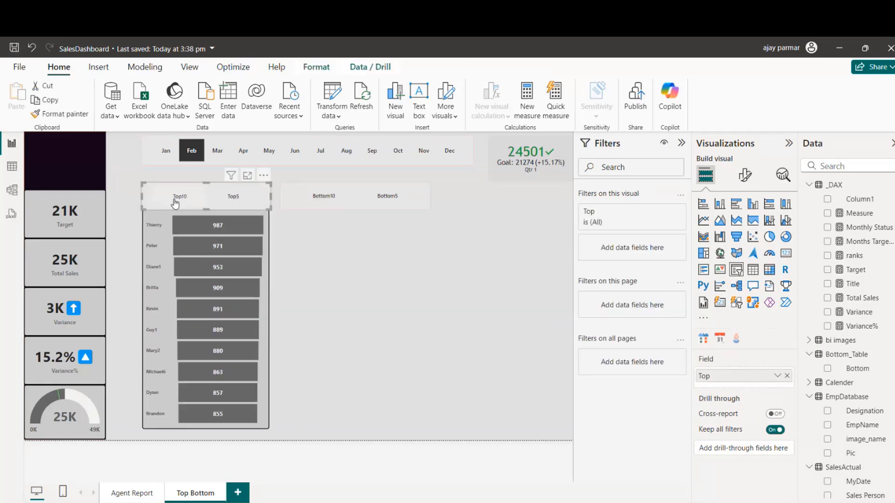
left_click(238, 200)
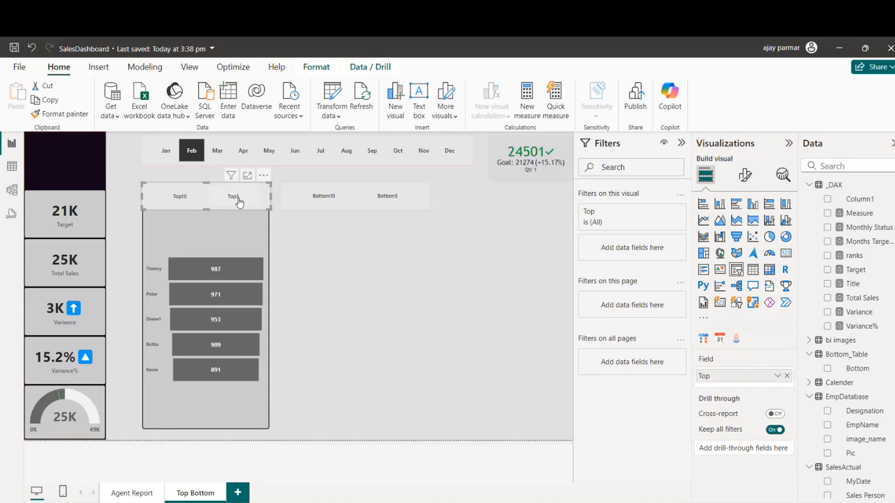
left_click(170, 203)
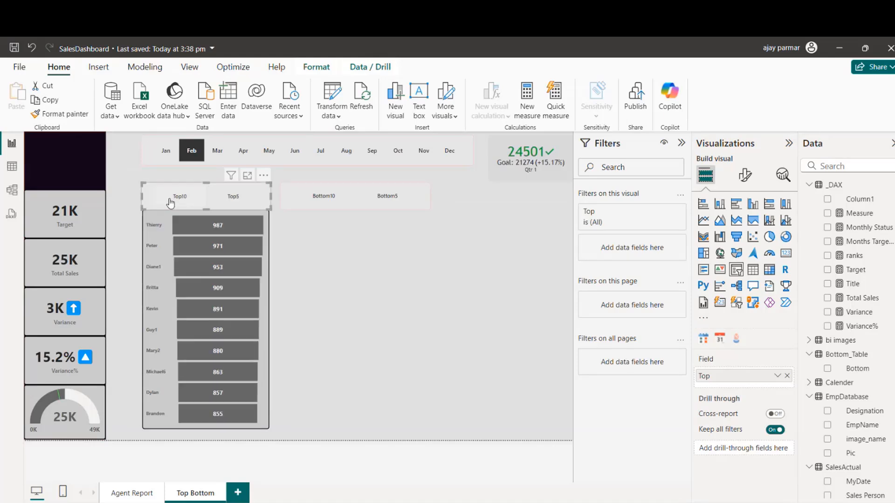
Step: Turn off the visual border of the Top10/Top5 slicer
left_click(745, 175)
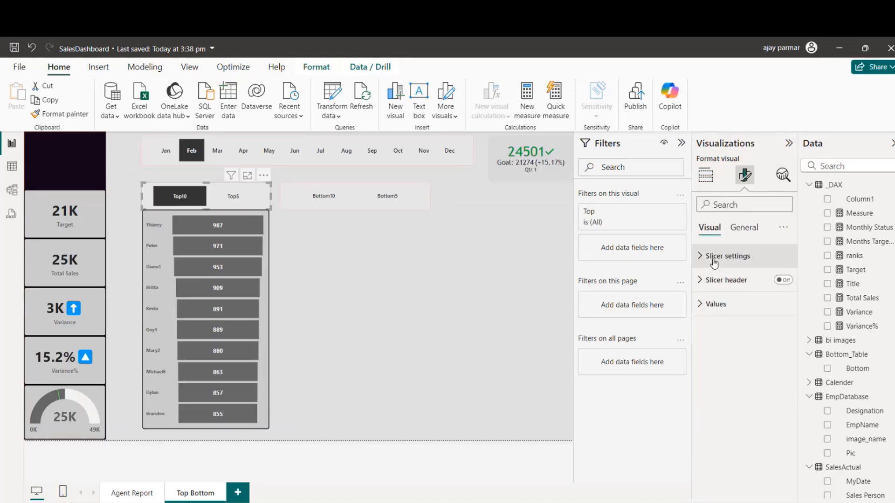
left_click(744, 228)
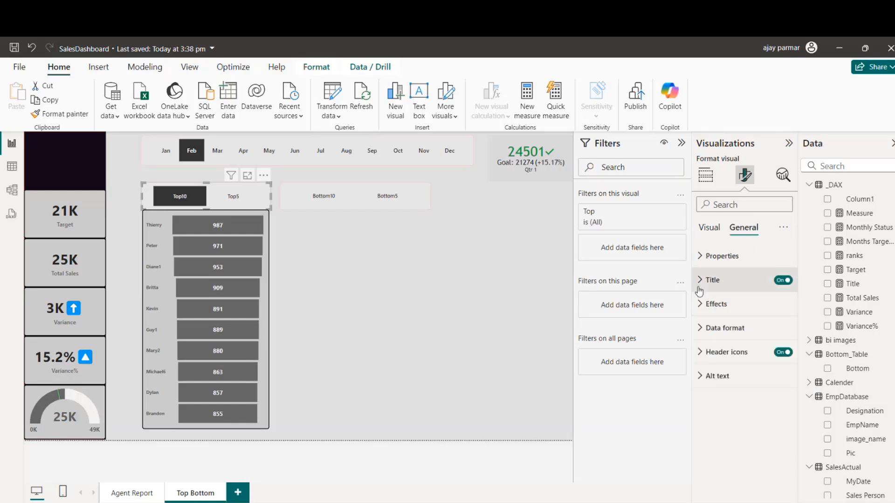
left_click(700, 306)
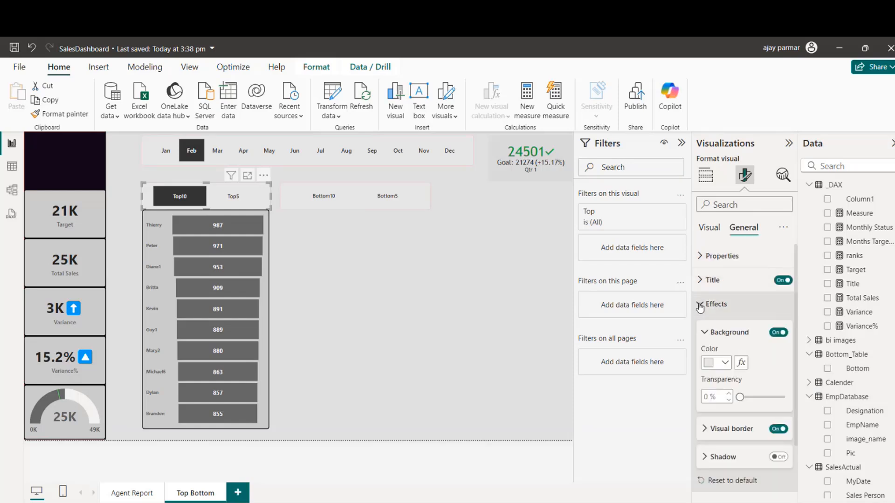
left_click(778, 429)
left_click(351, 312)
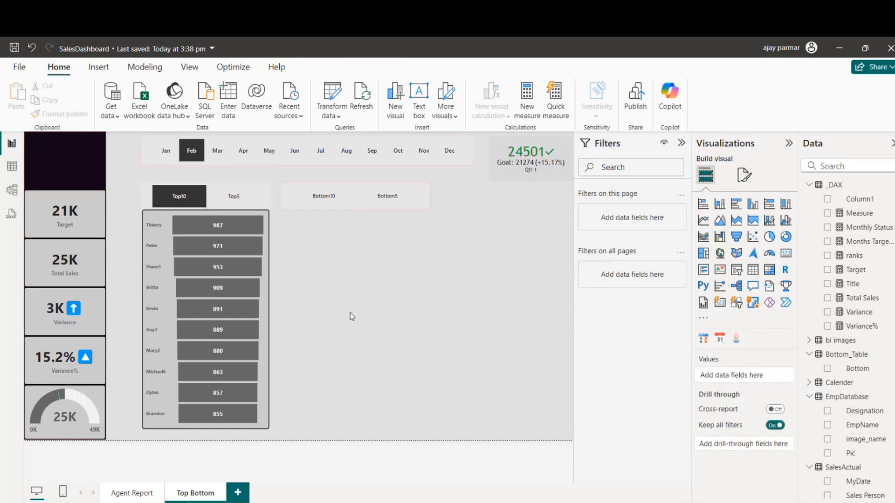
Step: Turn off the visual border of the funnel chart
left_click(174, 211)
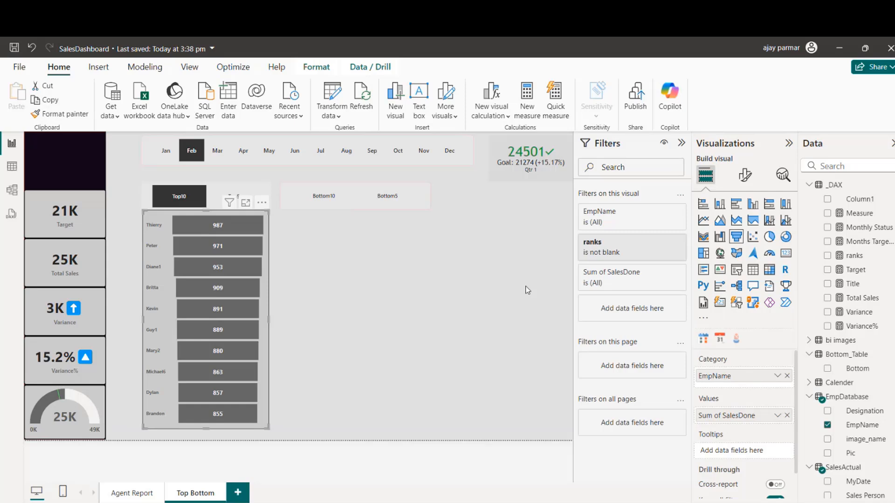
left_click(747, 174)
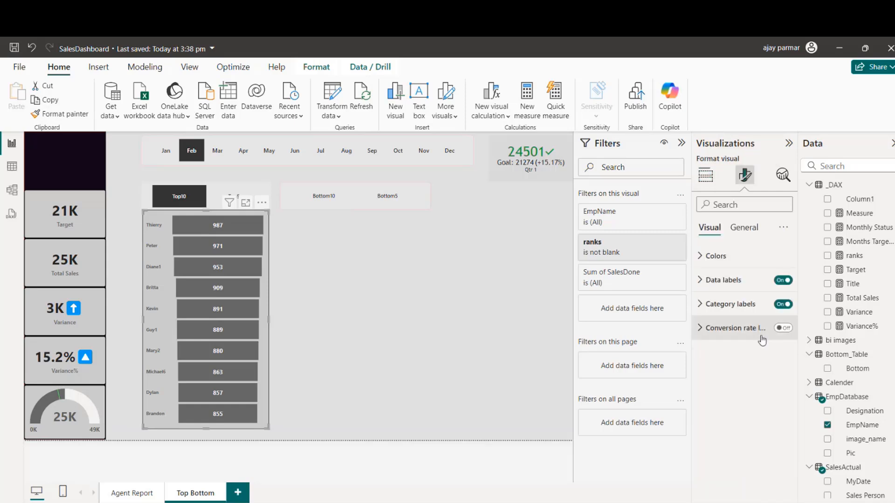
left_click(744, 228)
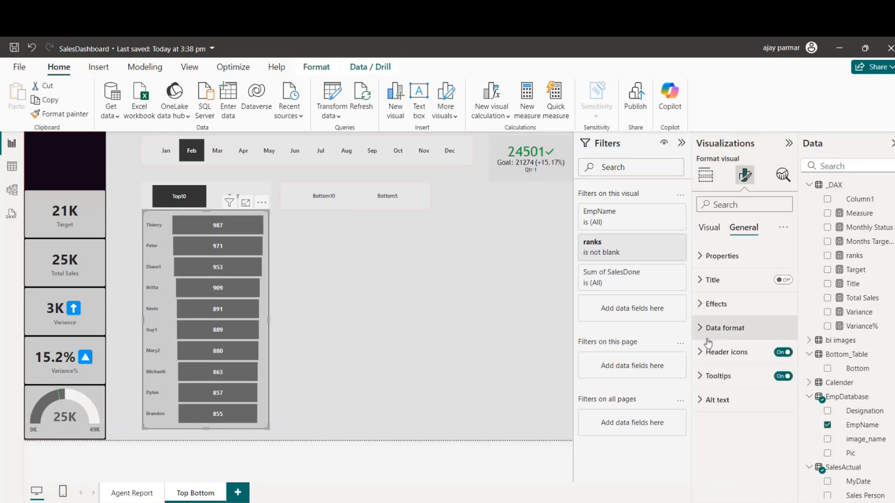
left_click(701, 306)
left_click(773, 432)
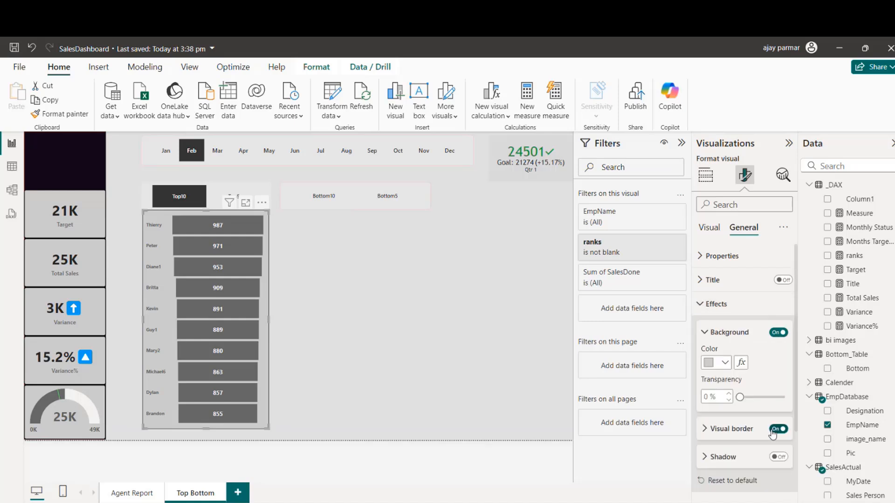
left_click(777, 429)
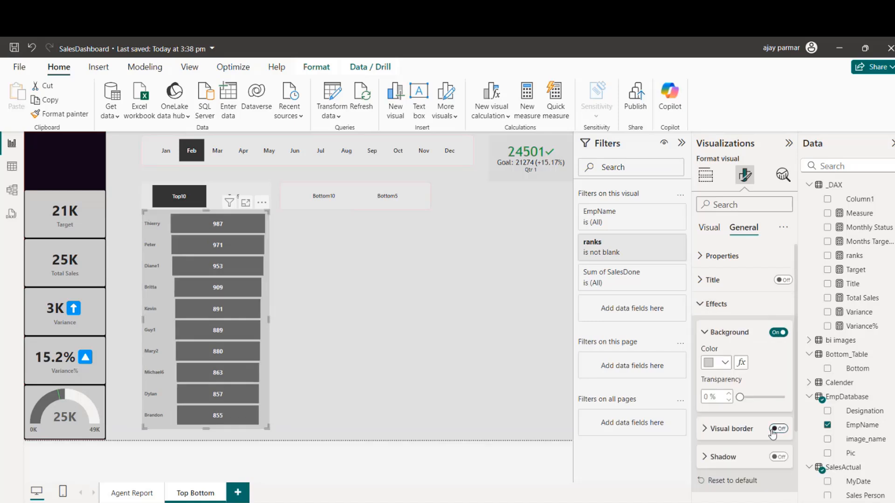
Step: Set the funnel chart's background color to #666666 and its category labels to white
left_click(725, 364)
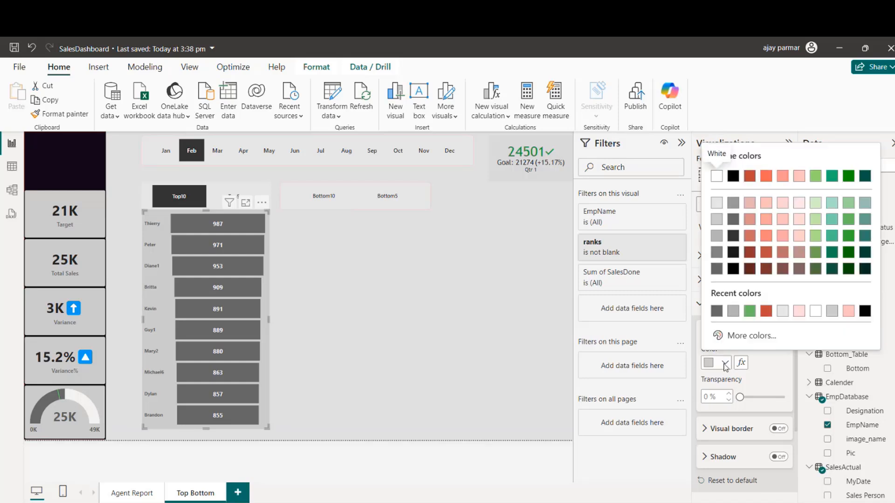
left_click(716, 312)
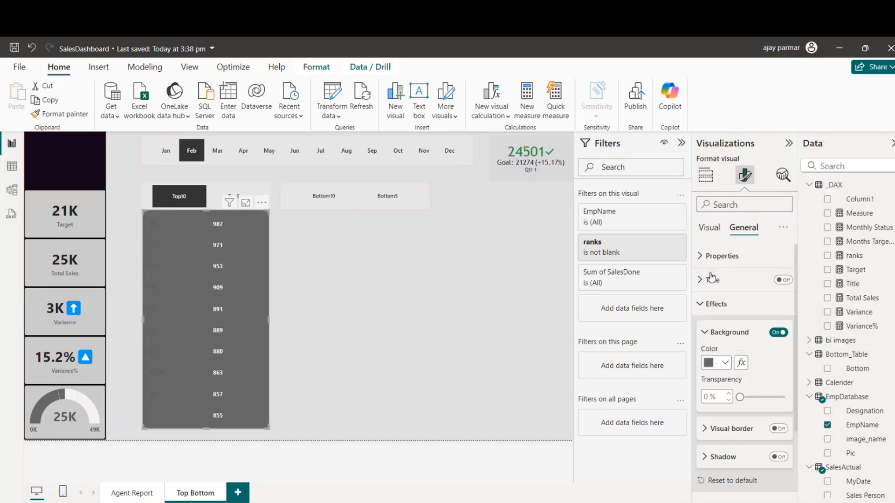
left_click(709, 227)
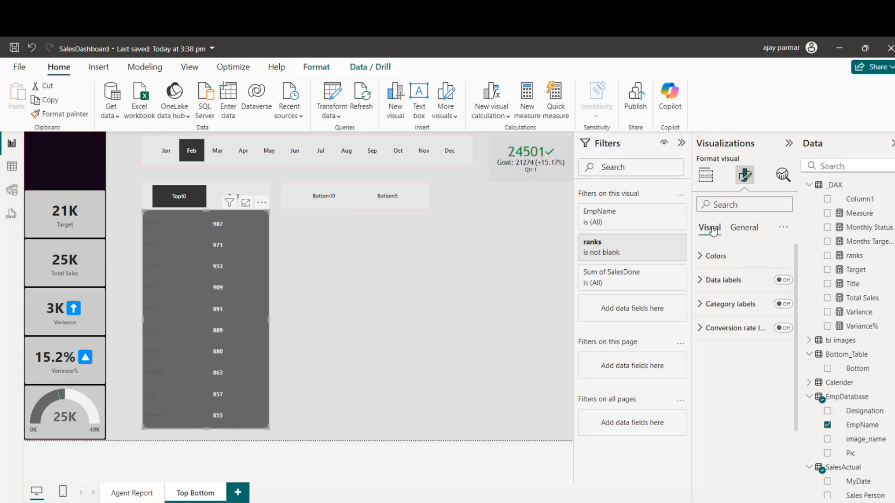
left_click(700, 305)
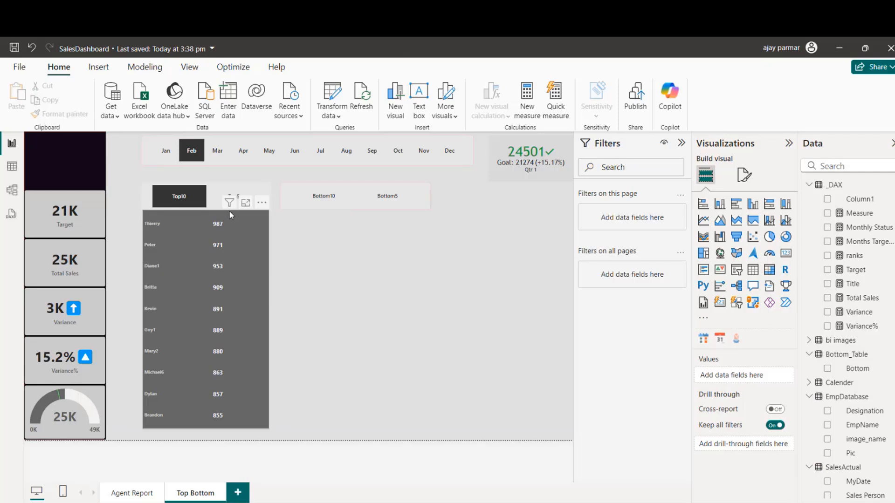
Step: Nudge the funnel chart slightly right and turn on the shadow of the Top10/Top5 slicer
left_click(229, 211)
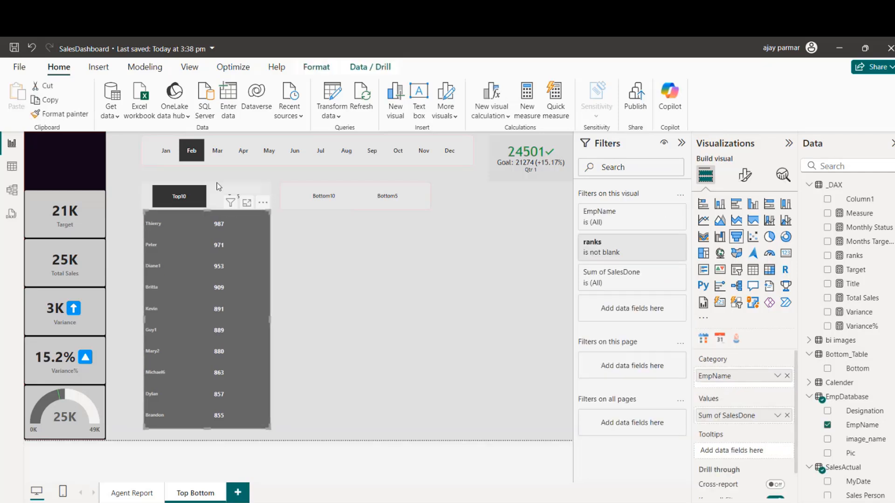
left_click(217, 192)
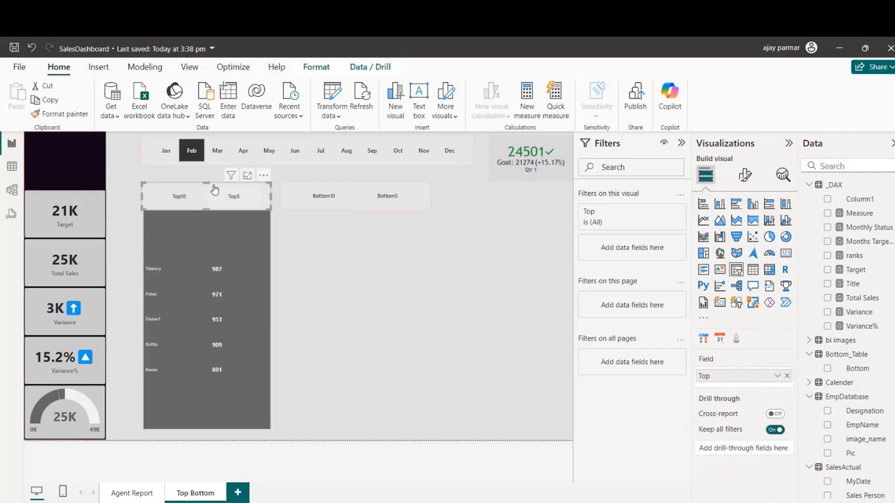
left_click(745, 174)
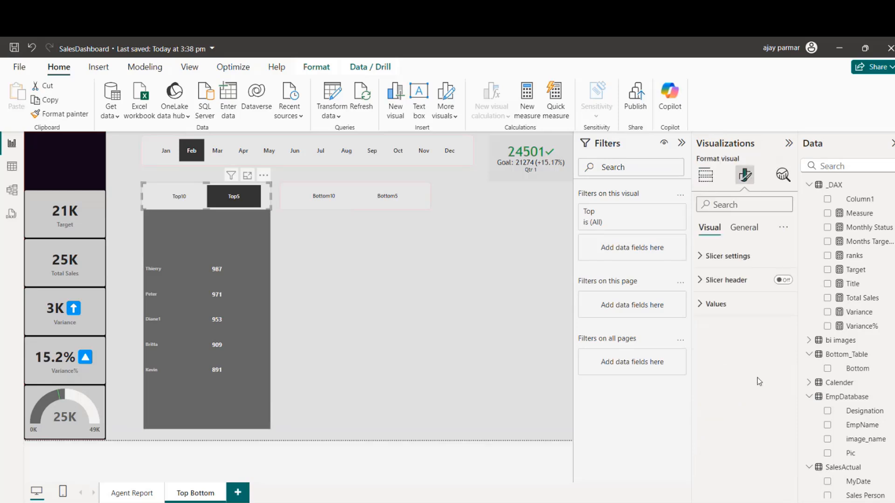
left_click(745, 228)
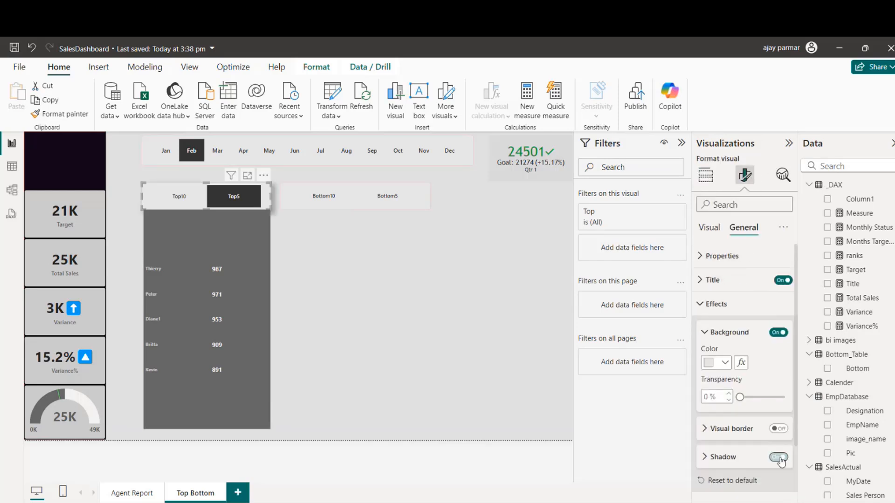
left_click(392, 311)
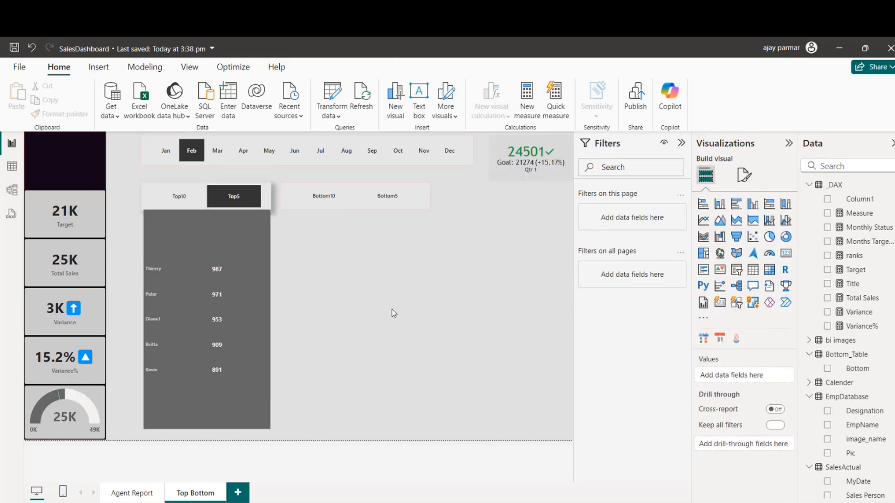
Step: Nudge the funnel chart slightly down below the Top10/Top5 slicer and set the slicer to Top10
left_click(257, 426)
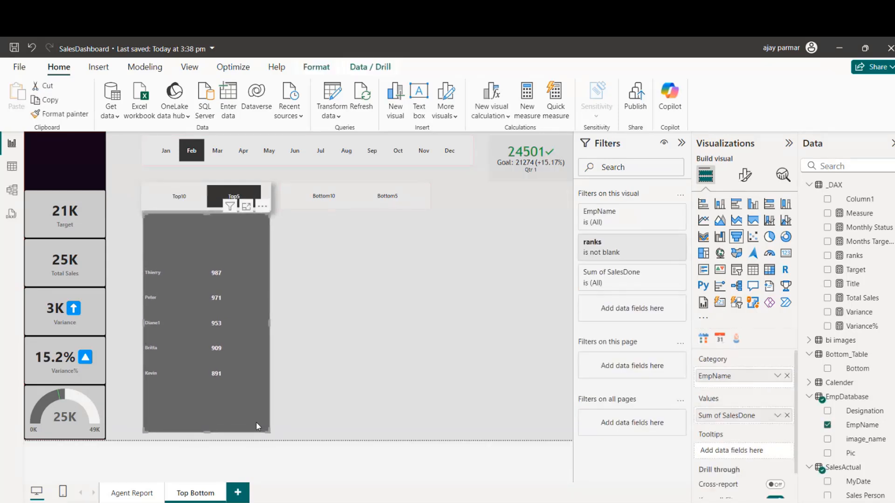
left_click(359, 399)
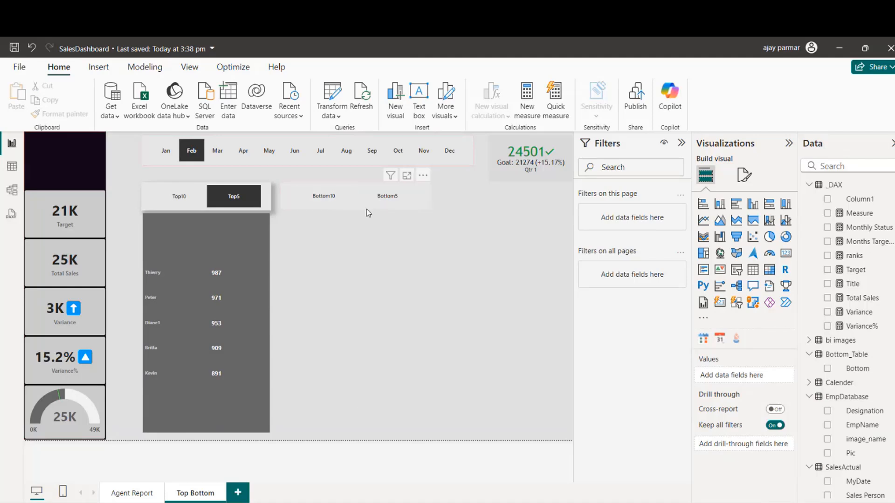
left_click(176, 203)
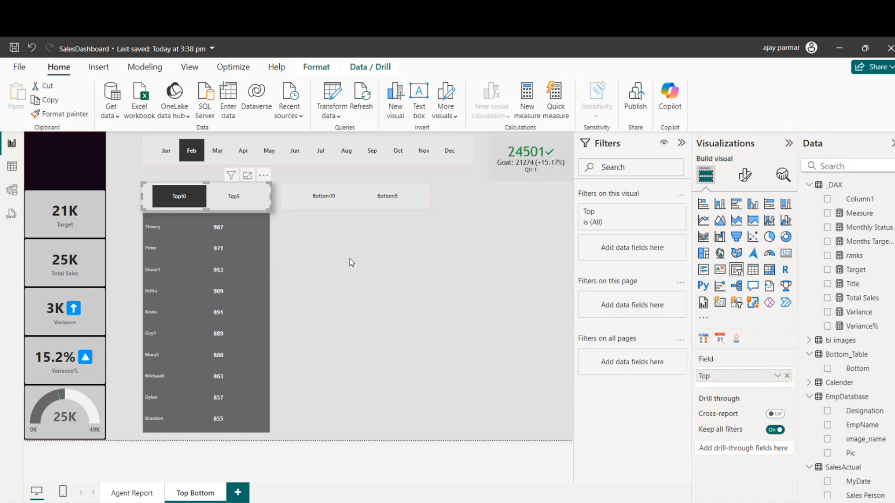
left_click(356, 302)
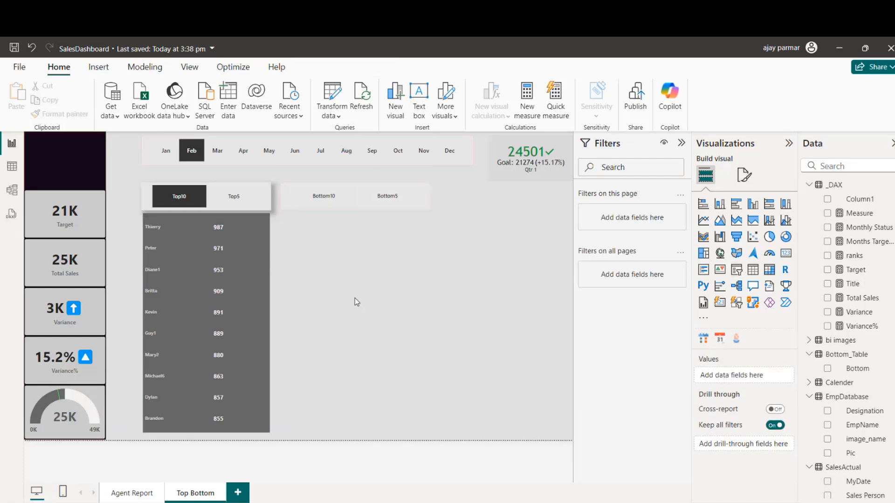
Step: Test the funnel chart by switching the month slicer through Jan, Feb, Mar and Apr, ending on Jan
left_click(166, 148)
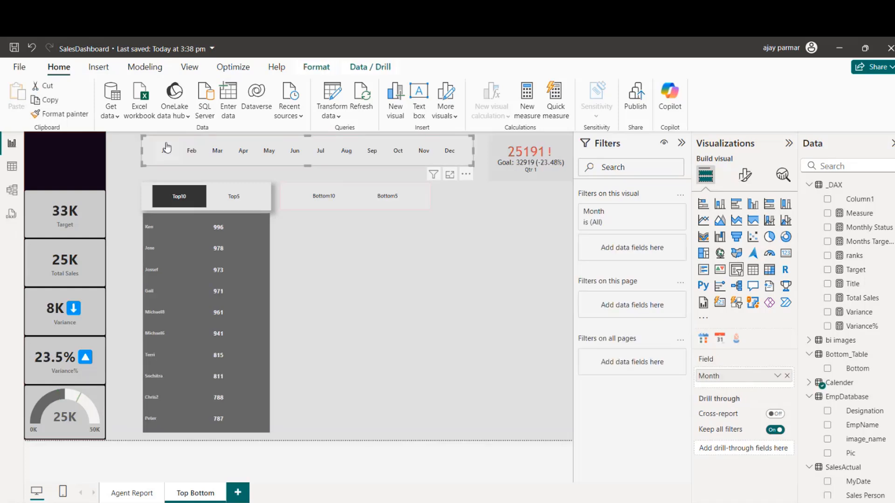
left_click(202, 154)
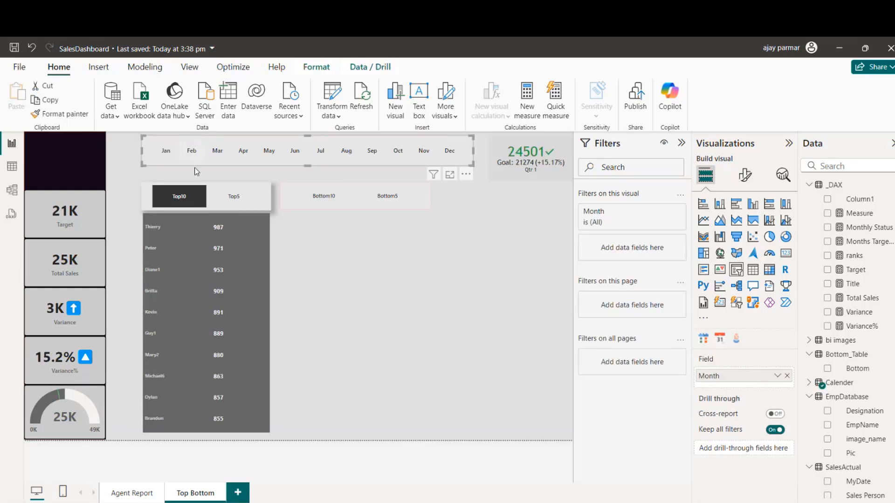
left_click(218, 156)
left_click(237, 150)
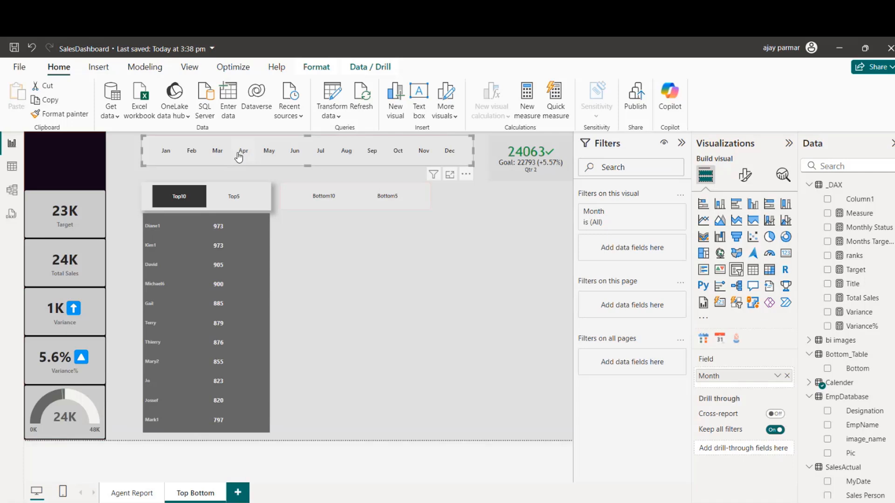
left_click(165, 152)
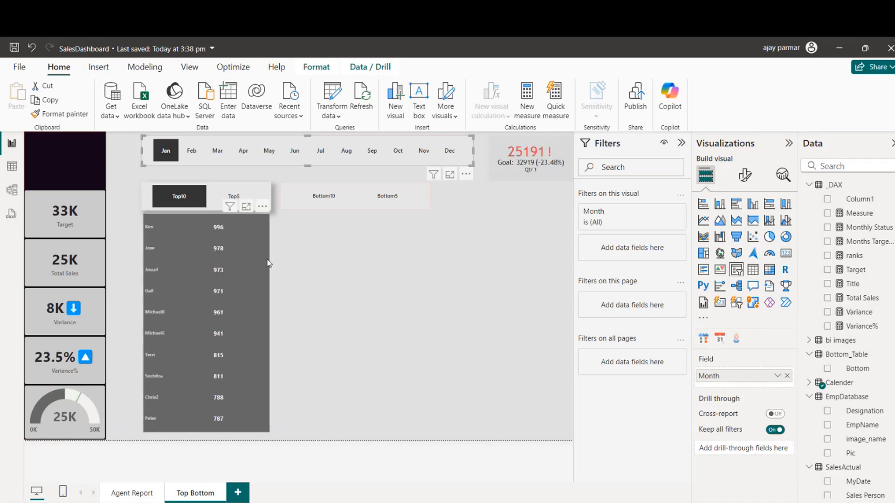
left_click(382, 275)
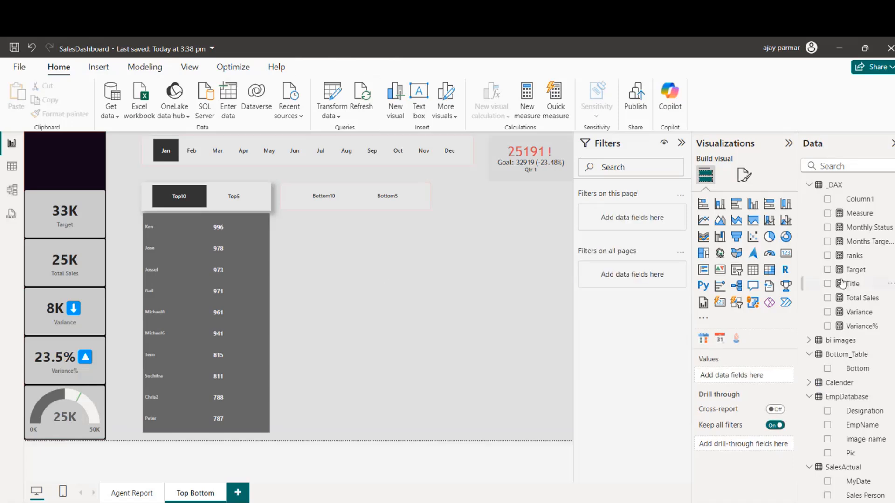
Step: Create a new measure in the _DAX table from a copy of the ranks formula and name it ranks_bottom
left_click(854, 256)
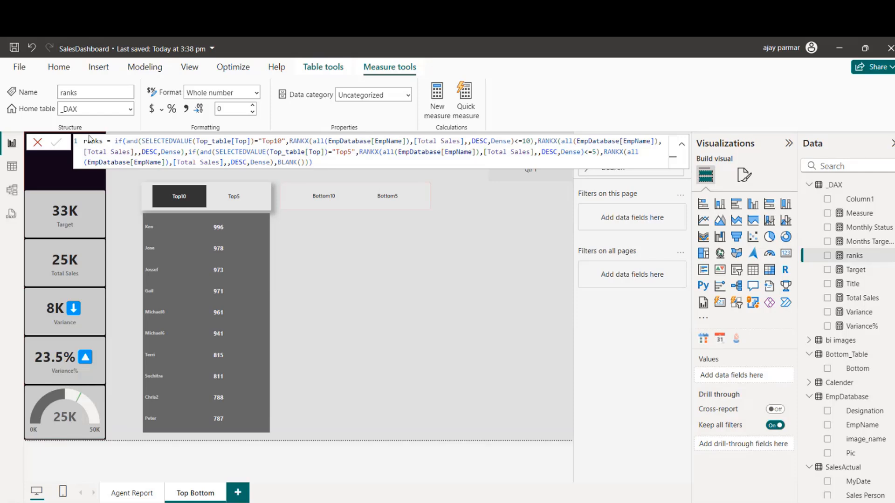
double_click(104, 142)
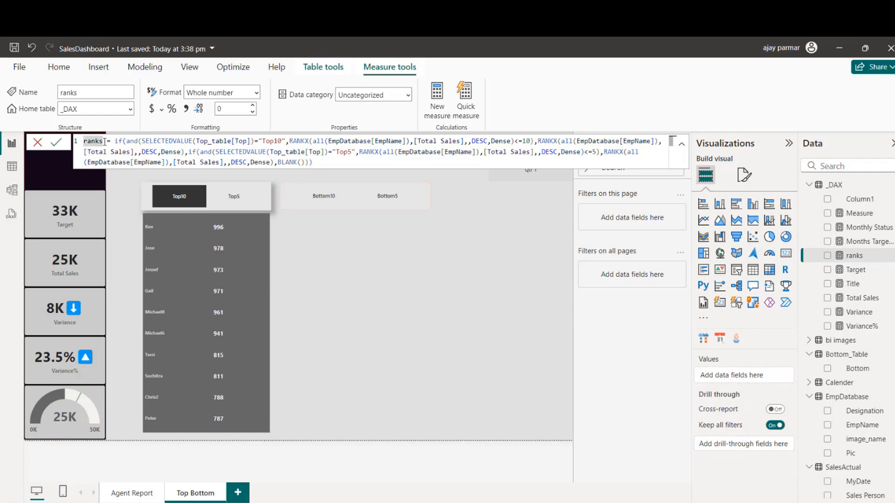
key("ctrl+a")
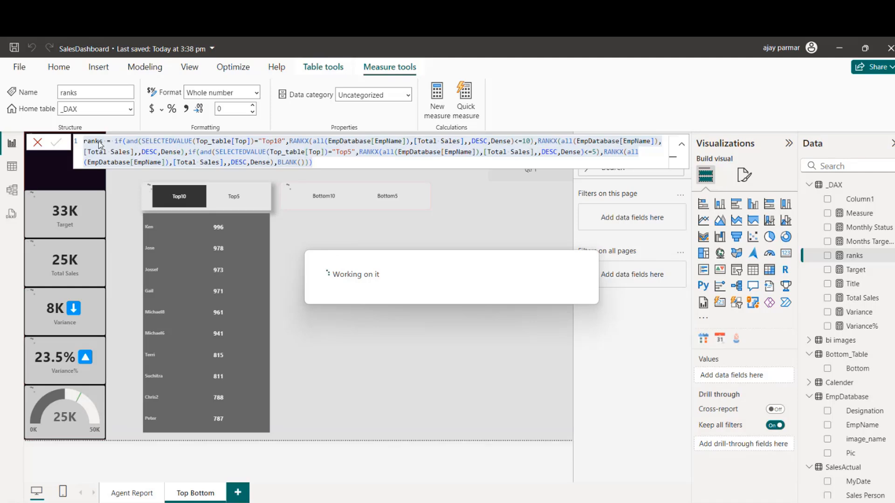
type("ranks = if(and(SELECTEDVALUE(Top_table[Top])=\"Top10\",RANKX(all(EmpDatabase[EmpName]),[Total Sales],,DESC,Dense)<=10),RANKX(all(EmpDatabase[EmpName]),[Total Sales],,DESC,Dense),if(and(SELECTEDVALUE(Top_table[Top])=\"Top5\",RANKX(all(EmpDatabase[EmpName]),[Total Sales],,DESC,Dense)<=5),RANKX(all(EmpDatabase[EmpName]),[Total Sales],,DESC,Dense),BLANK()))")
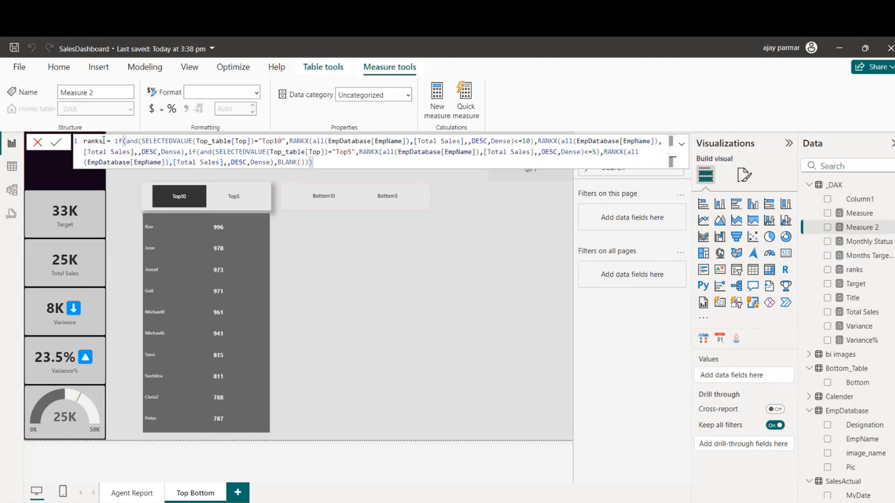
double_click(93, 141)
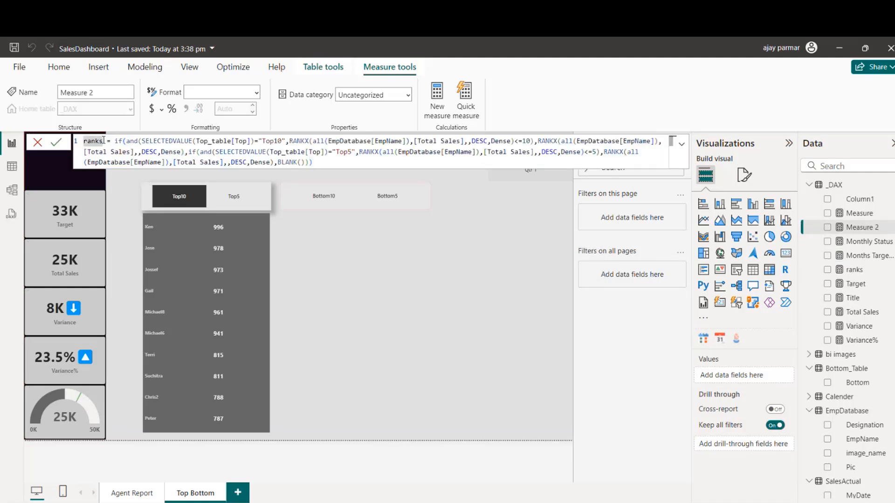
left_click(103, 140)
type("_bottom")
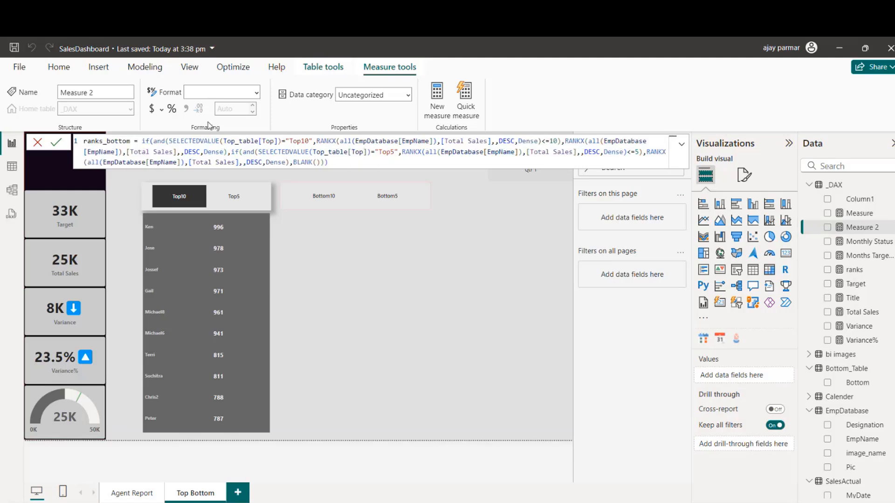
Step: Replace the column in the first SELECTEDVALUE of the ranks_bottom formula with Bottom_Table[Bottom]
double_click(273, 141)
key("BackSpace")
key("BackSpace")
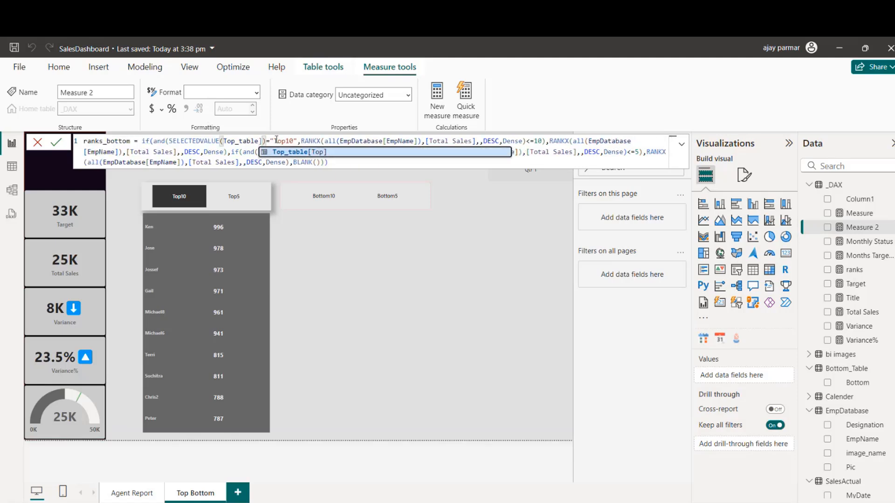
key("BackSpace")
key("BackSpace")
key("BackSpace")
key("BackSpace")
key("BackSpace")
key("BackSpace")
key("BackSpace")
key("BackSpace")
key("BackSpace")
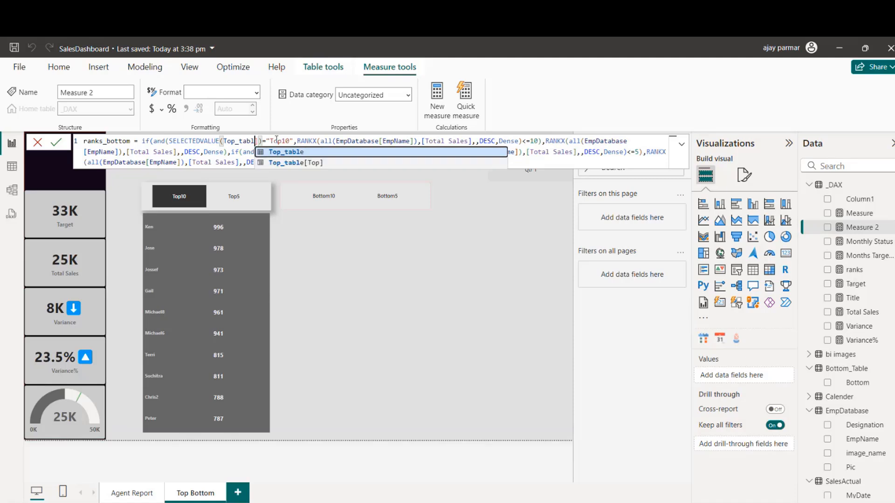
type("b")
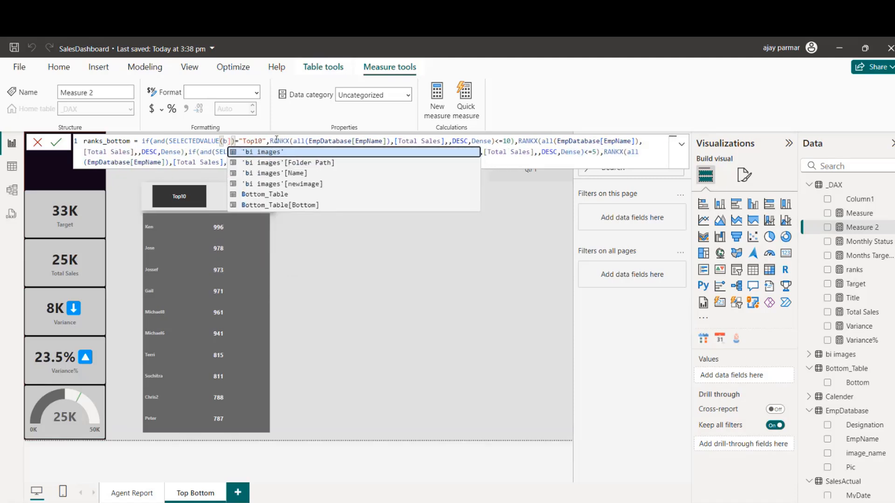
key("Down")
key("Down")
key("Down")
key("Down")
key("Down")
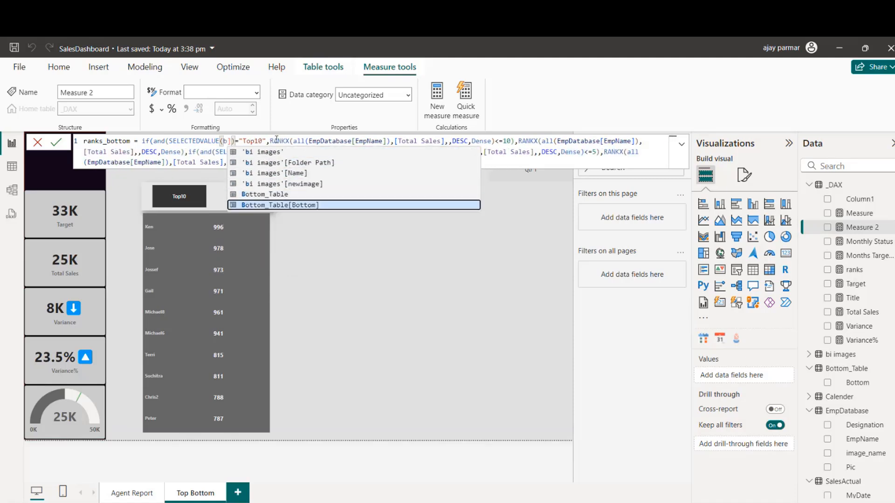
key("Tab")
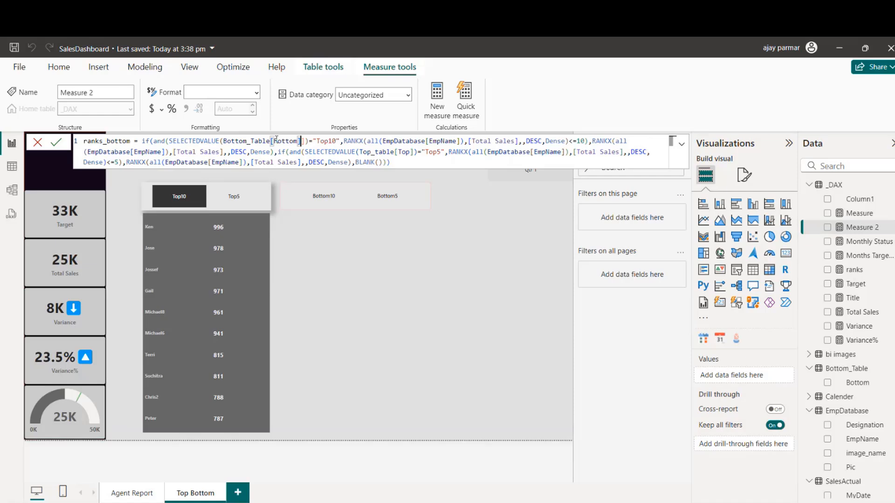
Step: Change the compared text in the first condition of the ranks_bottom formula to "Bottom10"
left_click(331, 140)
key("BackSpace")
key("BackSpace")
key("BackSpace")
type("Botto")
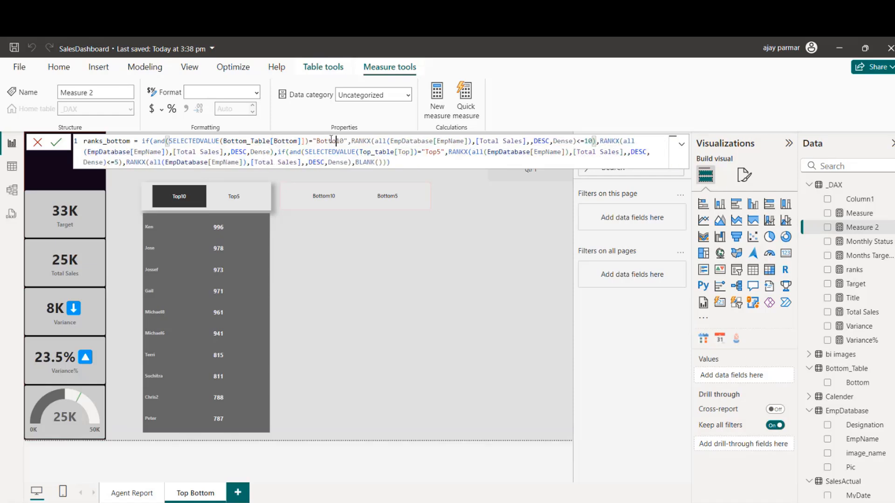
type("m")
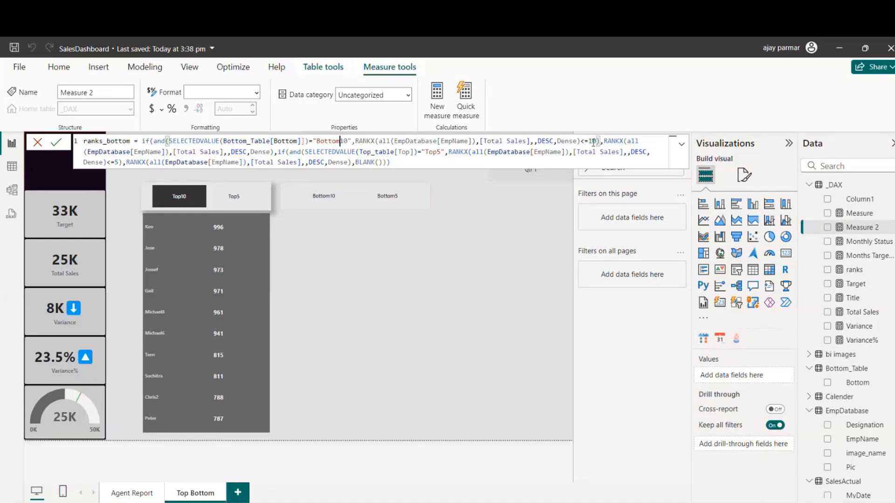
Step: Clear the DESC order argument from the RANKX inside the Bottom10 condition
double_click(546, 141)
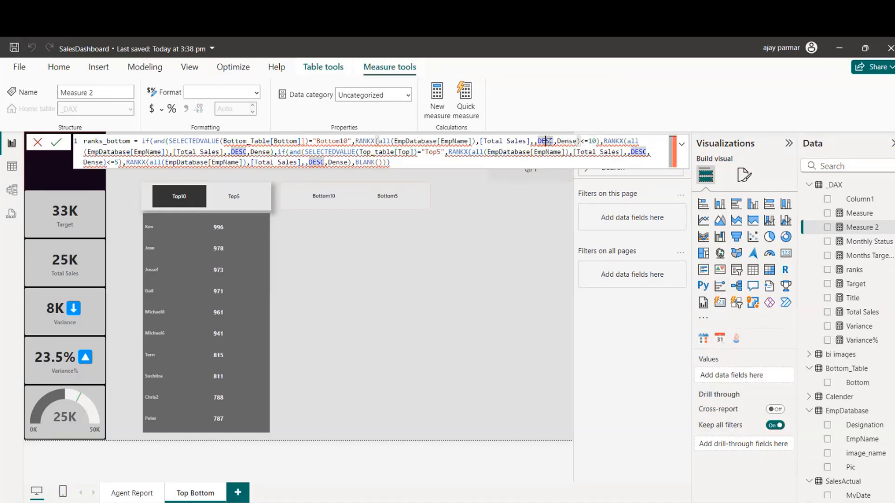
key("BackSpace")
key("BackSpace")
type("a")
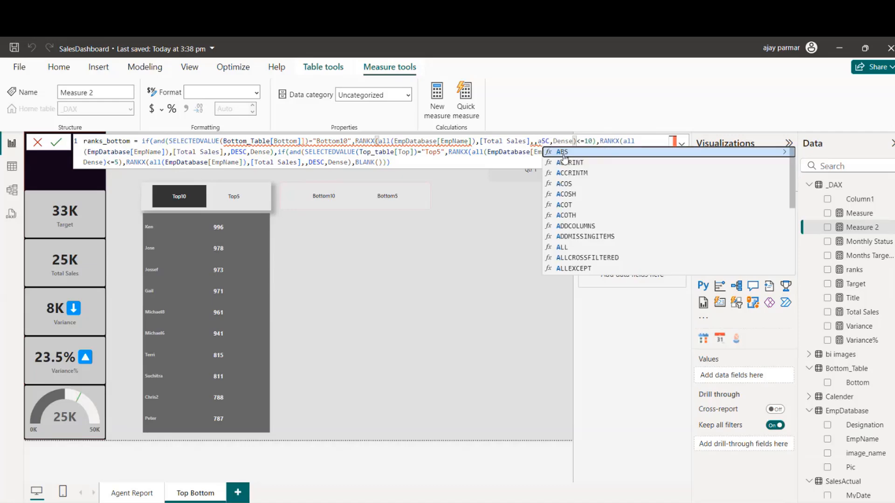
type("s")
left_click_drag(553, 141, 534, 142)
type("a")
key("BackSpace")
type("A")
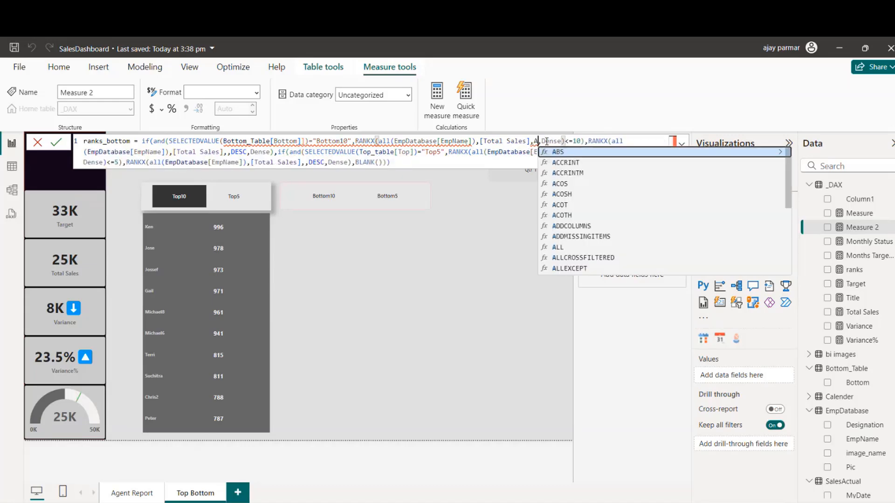
type("SC")
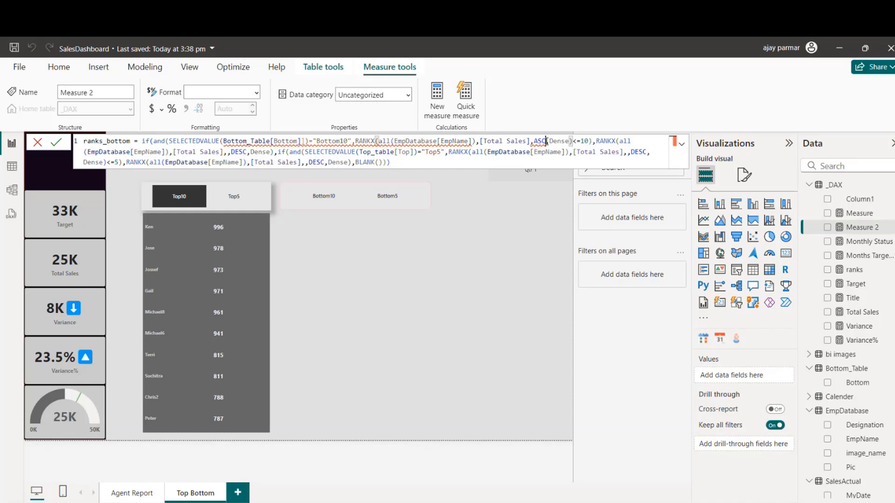
key("BackSpace")
key("BackSpace")
key("BackSpace")
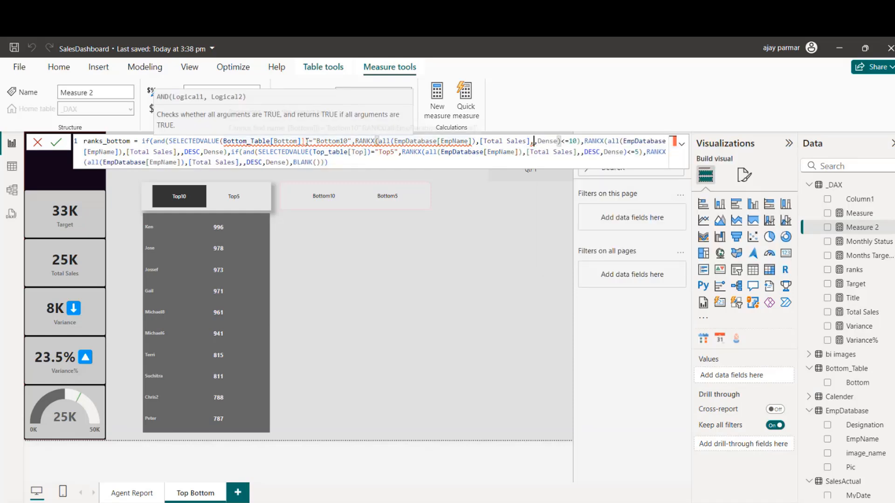
Step: Remove the extra closing square bracket after Bottom_Table[Bottom] in the first SELECTEDVALUE
left_click(303, 141)
key("BackSpace")
left_click(335, 141)
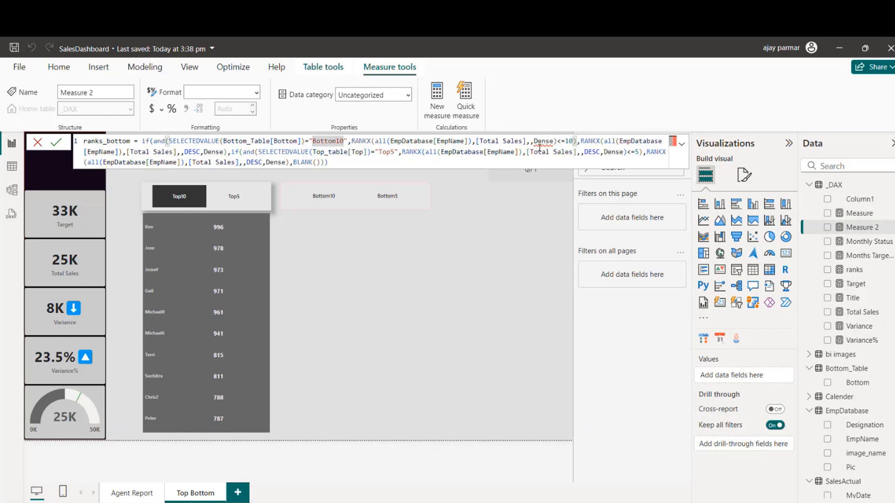
left_click(378, 141)
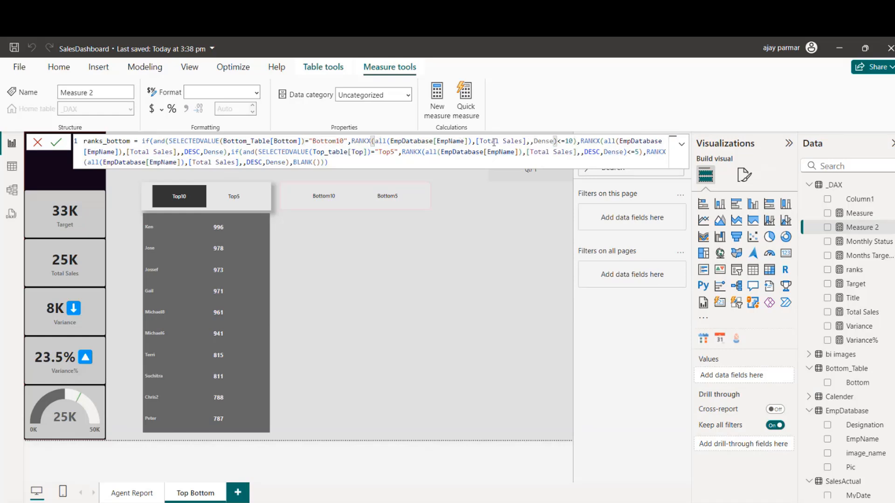
Step: Re-enter the last arguments of the RANKX in the Bottom10 condition as ASC order with Dense ties
left_click(553, 142)
key("BackSpace")
key("BackSpace")
key("BackSpace")
key("BackSpace")
key("BackSpace")
key("BackSpace")
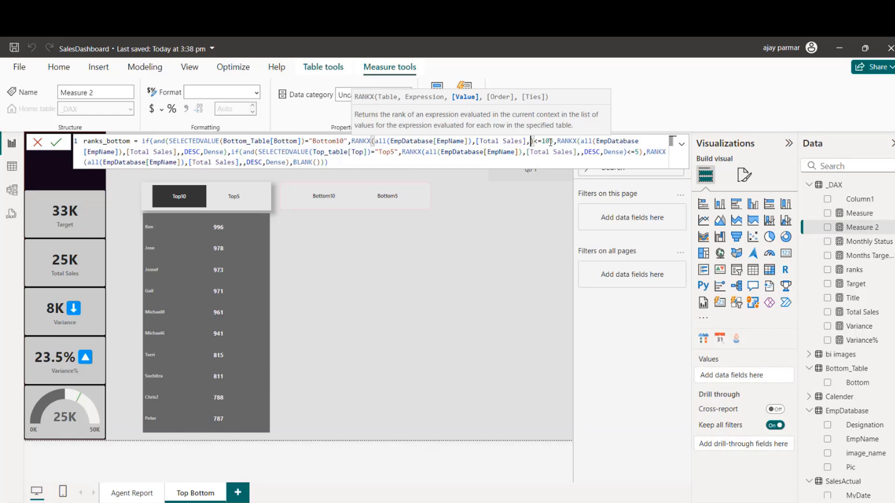
type(",ASC")
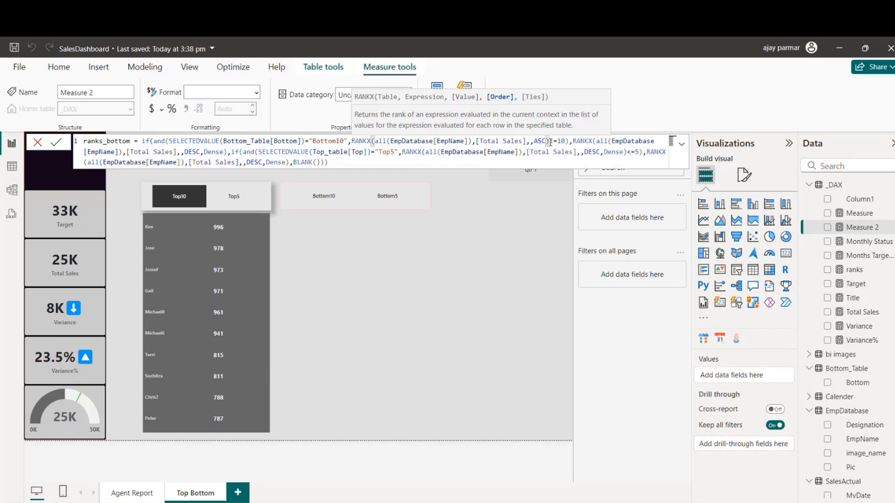
type(",")
key("Tab")
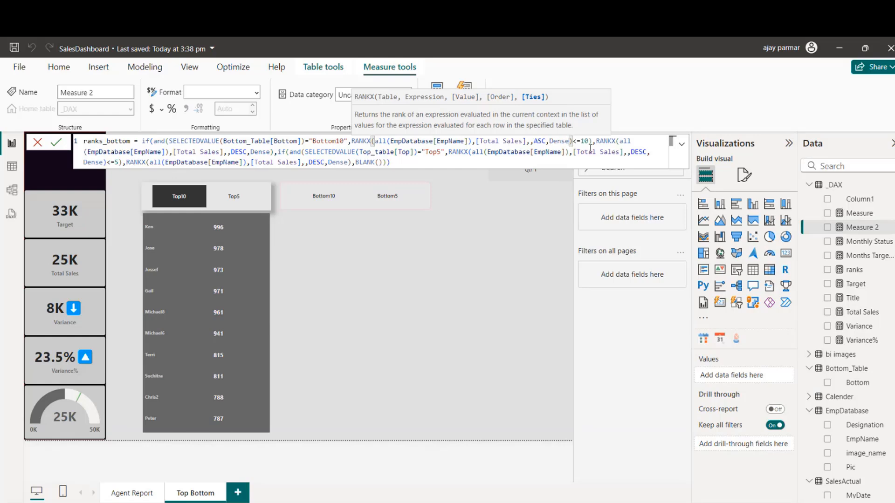
Step: Make the second SELECTEDVALUE condition read Bottom_Table[Bottom] and compare it with "Bottom5"
left_click(225, 141)
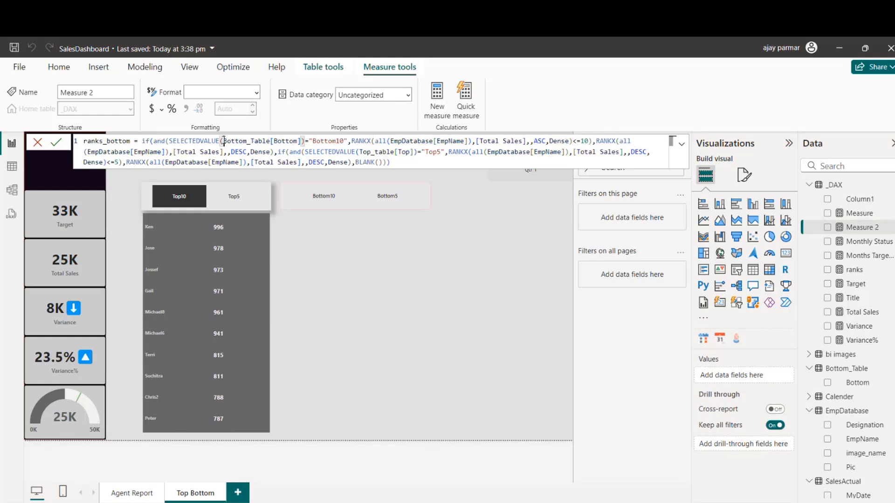
left_click(306, 152)
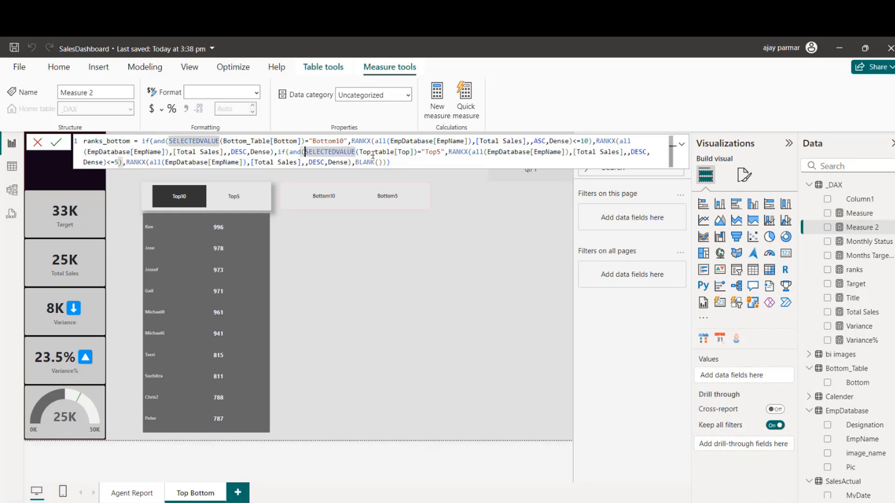
left_click_drag(360, 152, 414, 153)
type("Bottom_Table[Bottom]")
double_click(456, 152)
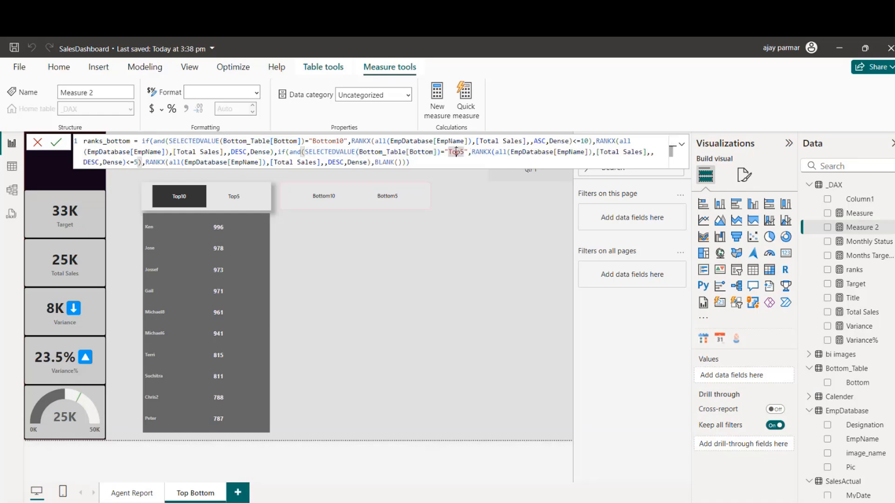
type("Bottom5")
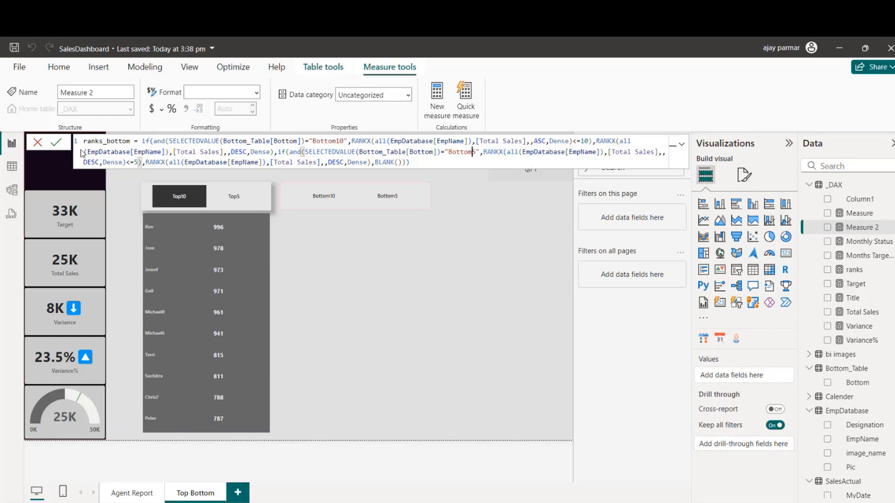
Step: Change the RANKX order in the Bottom5 condition to ASC
left_click(91, 162)
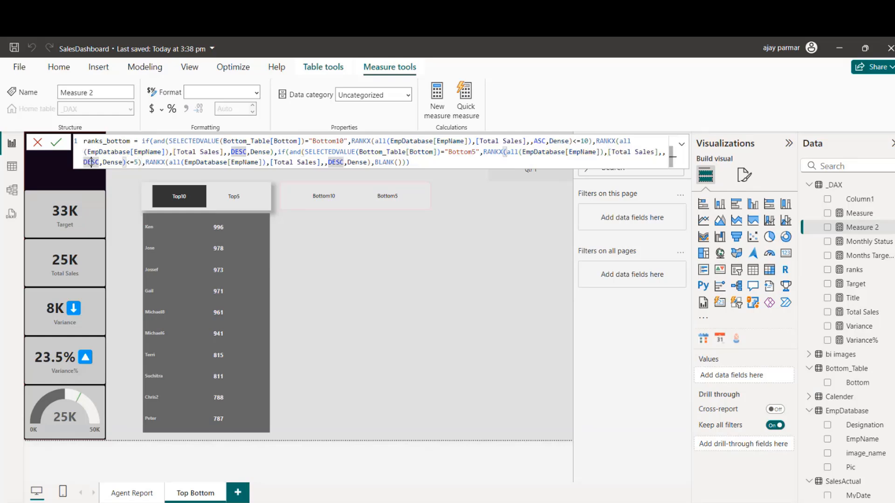
key("BackSpace")
key("BackSpace")
type("a")
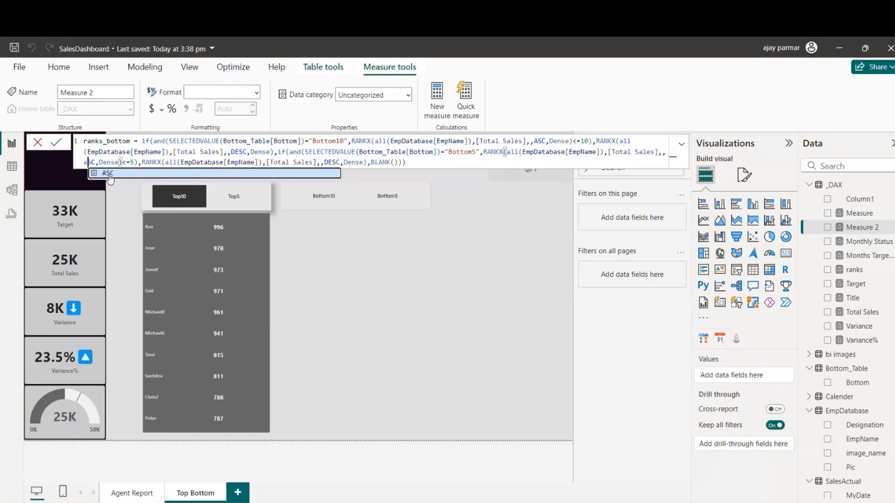
key("Tab")
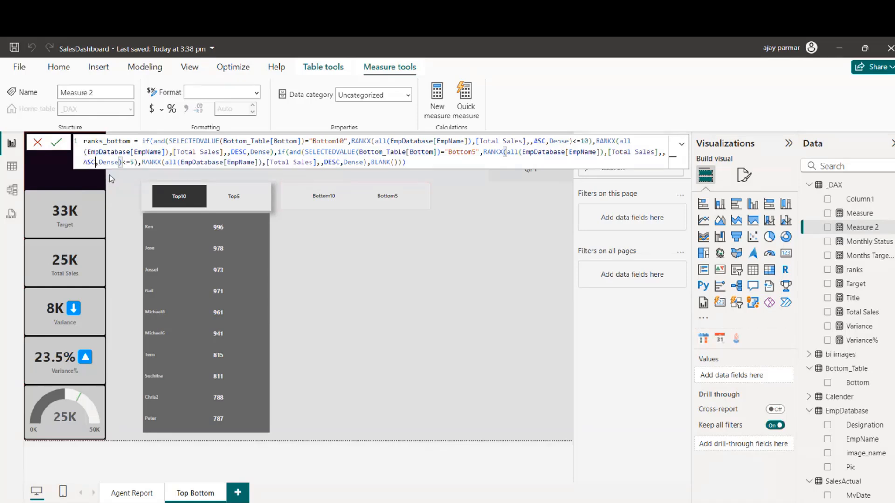
Step: Change the order of the final RANKX in the ranks_bottom formula to ASC and commit the measure
left_click(340, 162)
key("BackSpace")
key("BackSpace")
key("BackSpace")
key("BackSpace")
type("ASC")
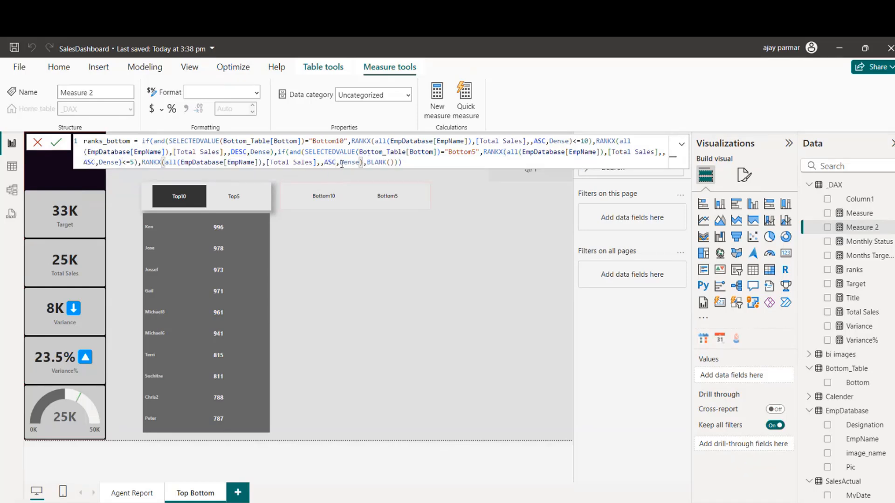
left_click(407, 165)
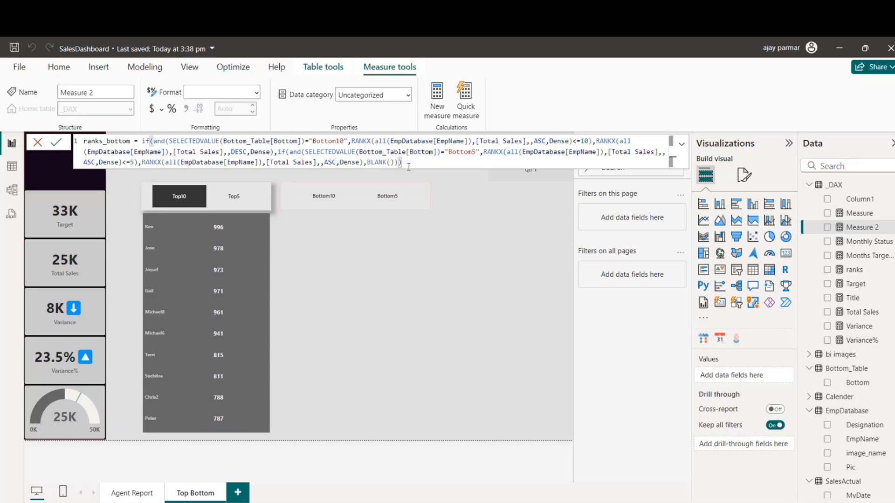
key("Return")
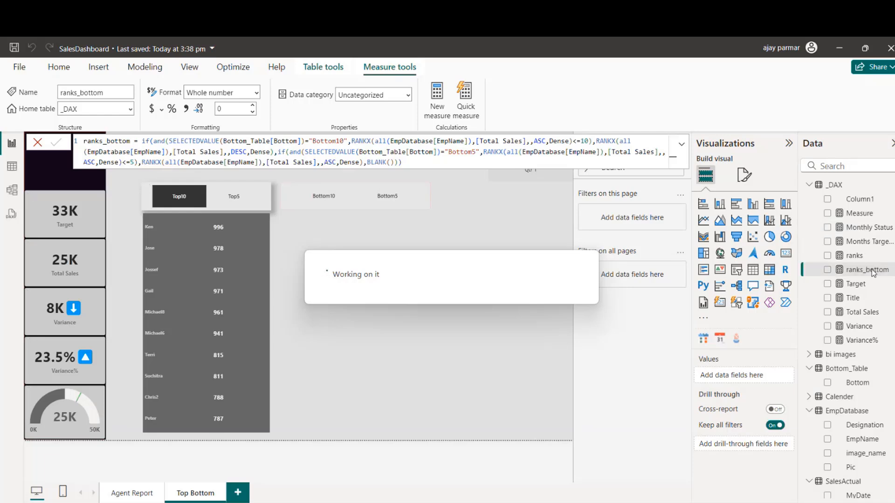
left_click(500, 273)
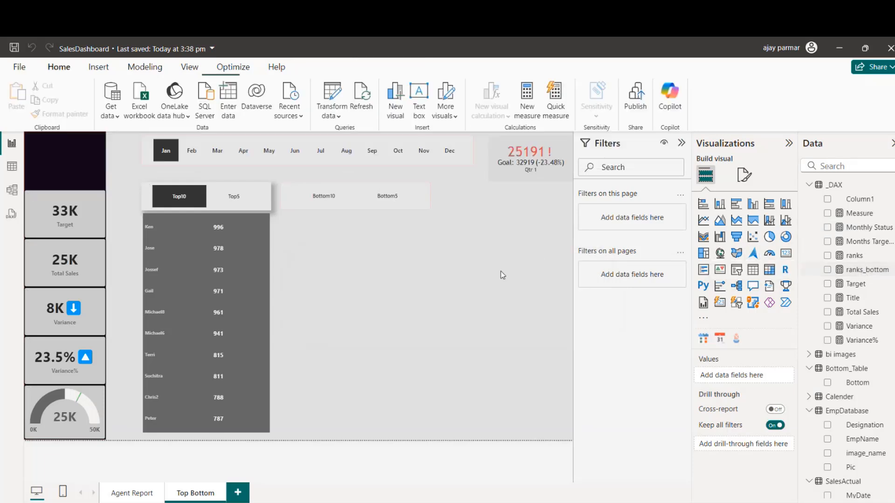
Step: Duplicate the Top10 funnel chart and place the copy beside it, below the Bottom10/Bottom5 slicer
left_click(260, 346)
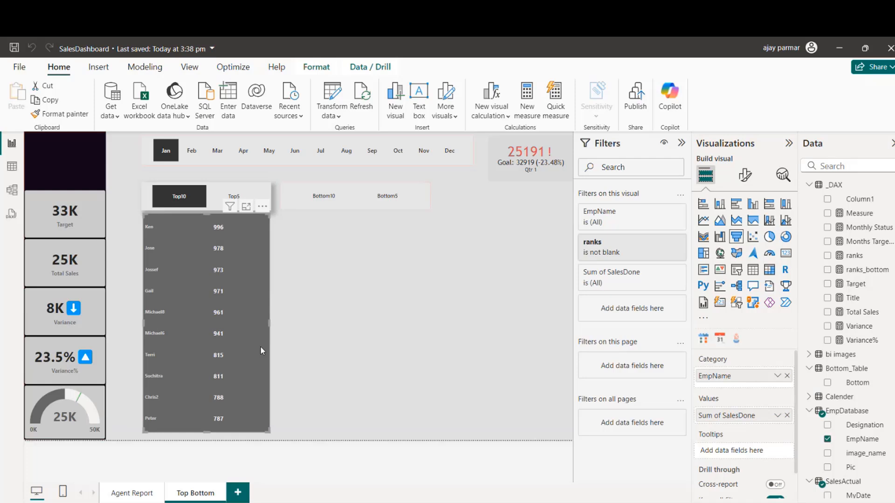
key("ctrl+c")
key("ctrl+v")
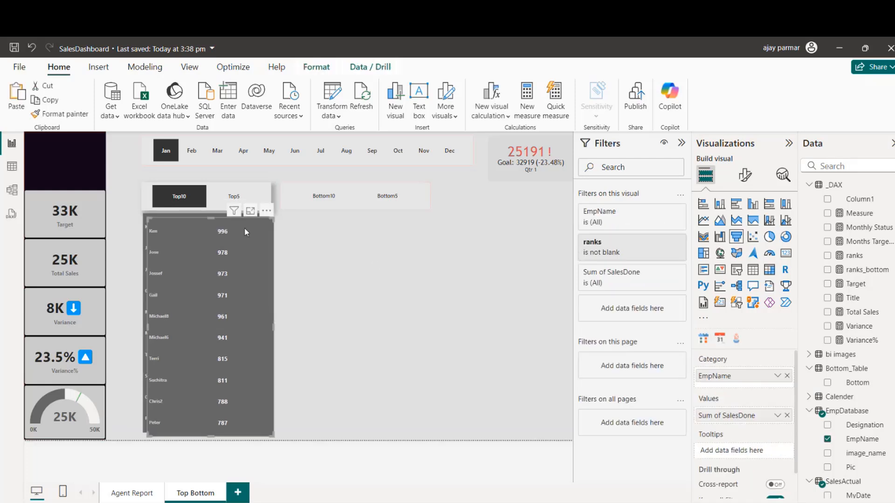
left_click_drag(244, 227, 382, 223)
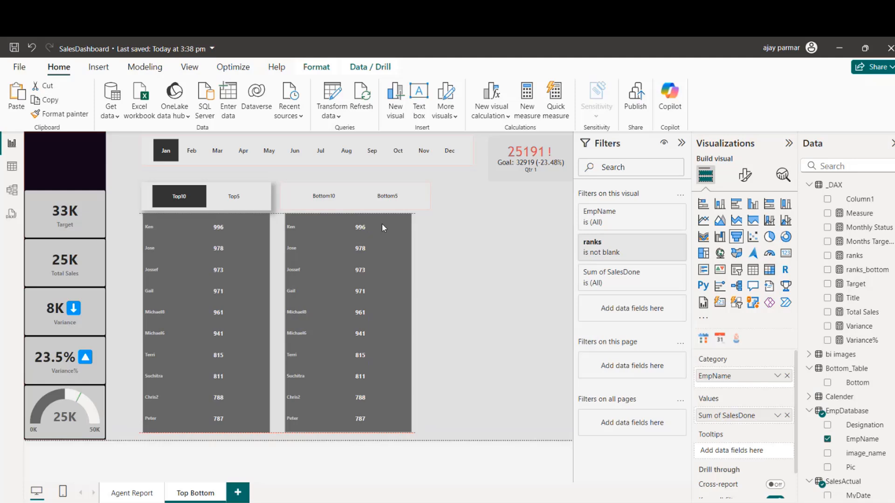
Step: Shrink the Top and Bottom slicers to fit above their funnel charts and set the Bottom slicer to Bottom10
left_click(265, 203)
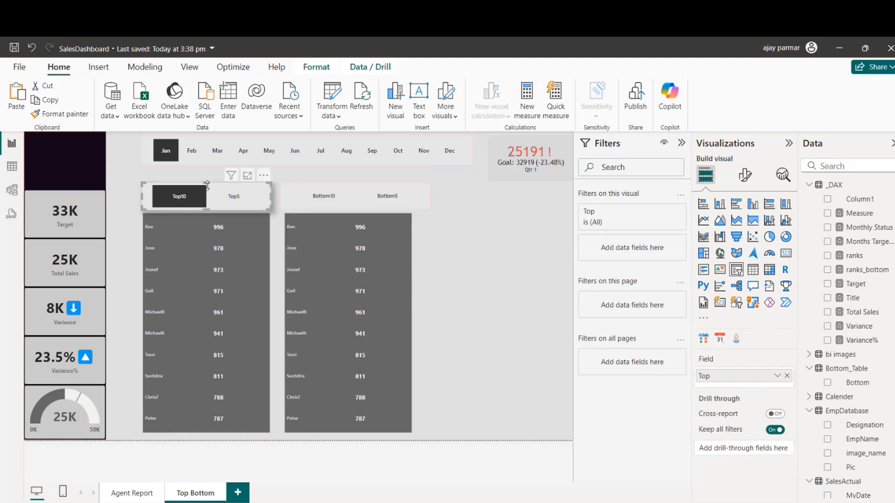
left_click_drag(207, 186, 208, 193)
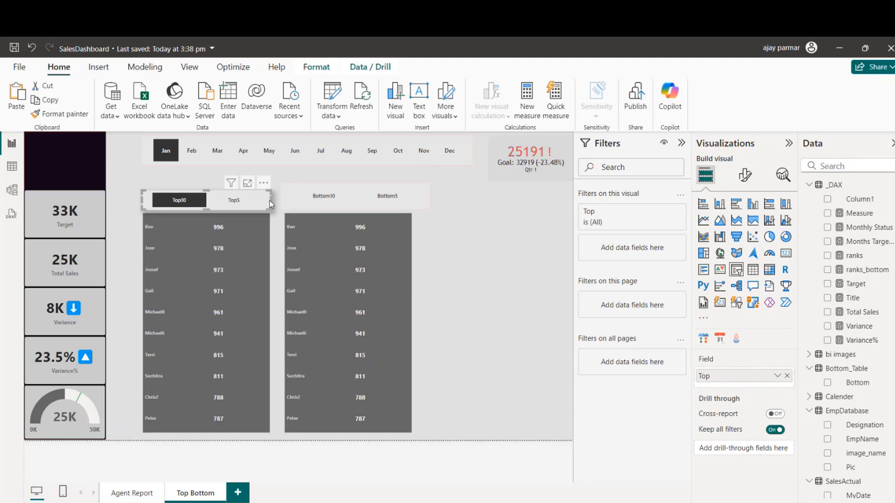
left_click(322, 198)
left_click(482, 241)
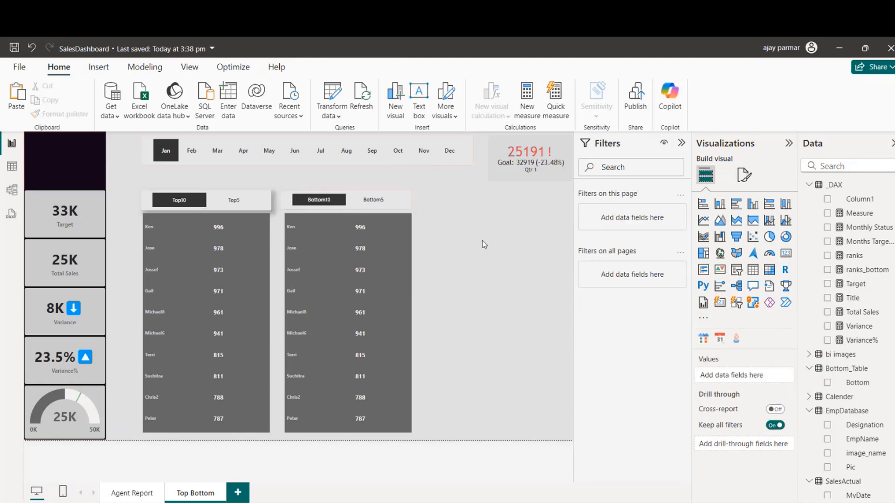
left_click(412, 207)
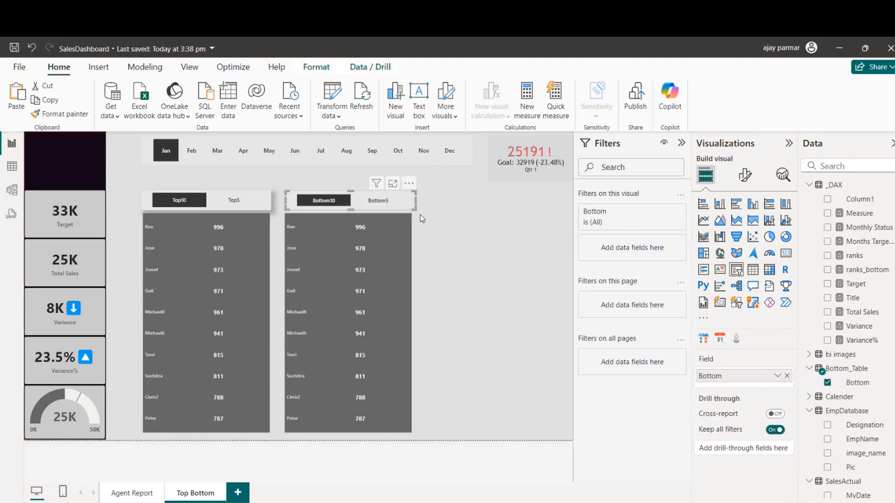
left_click(405, 212)
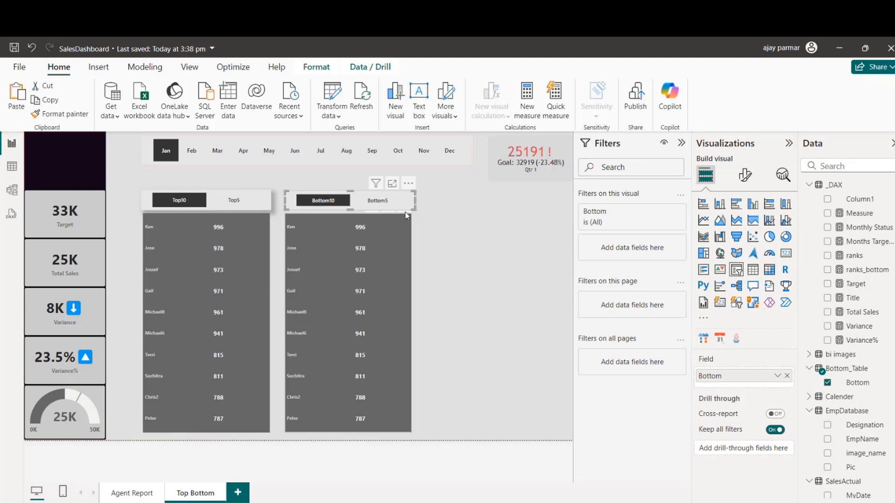
Step: Select the copied funnel chart below the Bottom10/Bottom5 slicer for editing
left_click(386, 235)
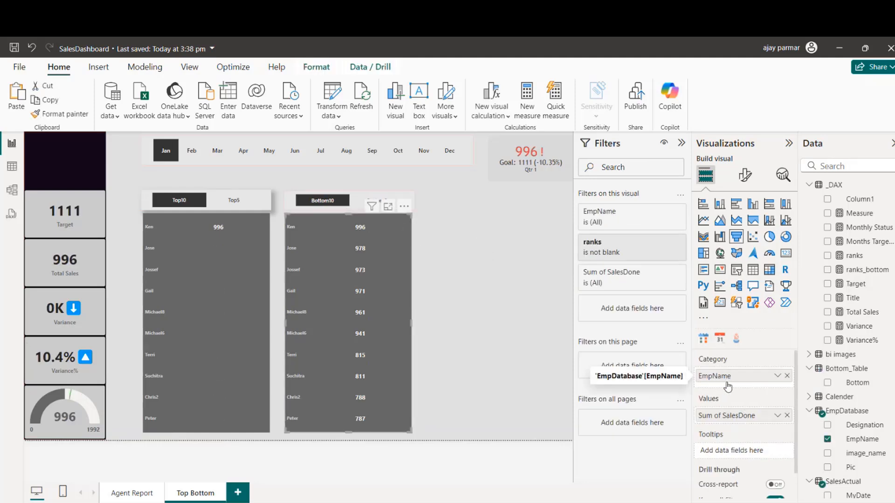
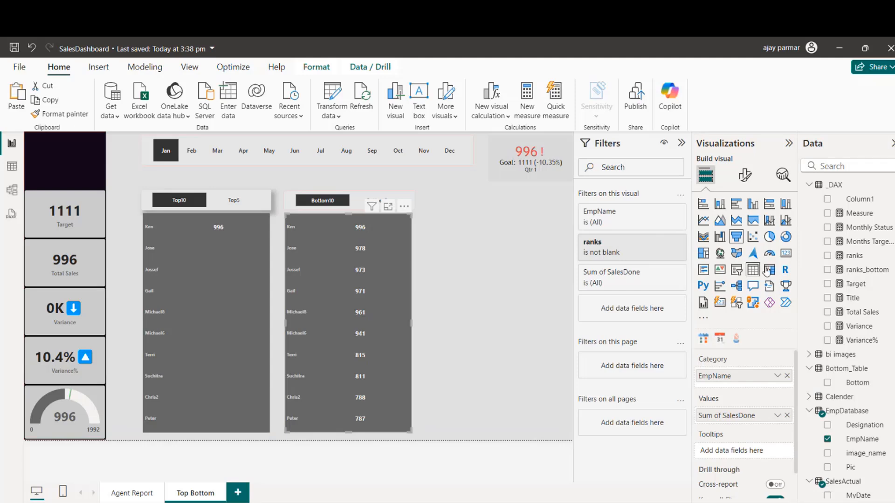
Step: Replace the copied funnel chart's ranks filter with a ranks_bottom filter set to "is not blank" and apply it
left_click_drag(865, 270, 631, 247)
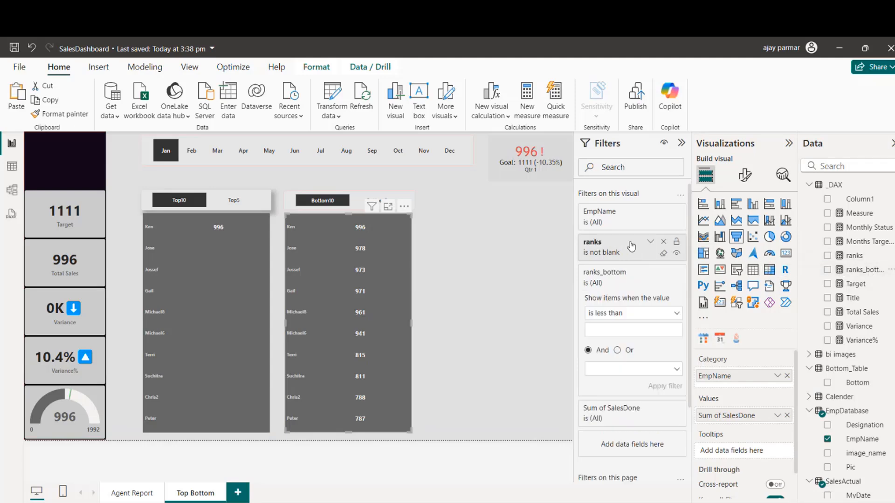
left_click(664, 242)
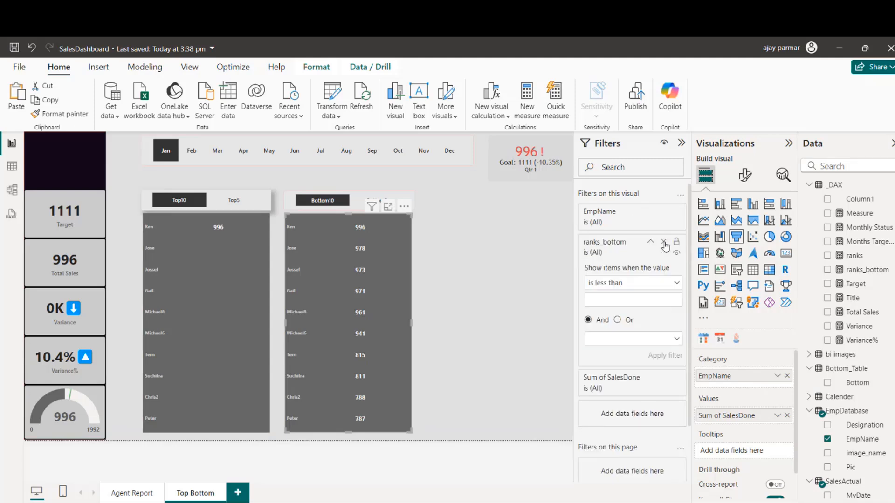
left_click(677, 284)
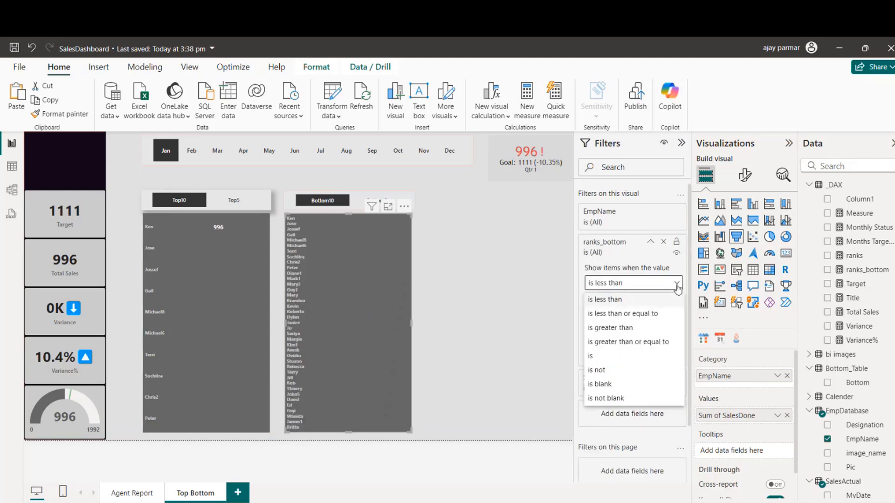
left_click(613, 398)
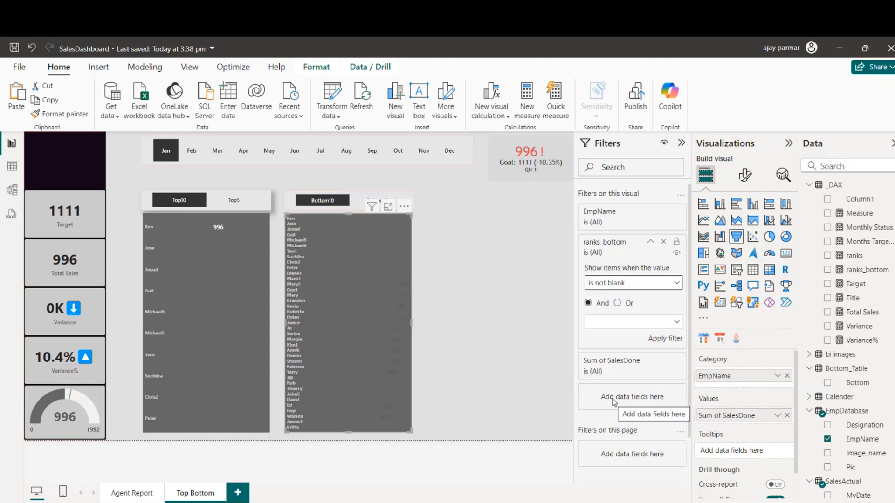
left_click(665, 338)
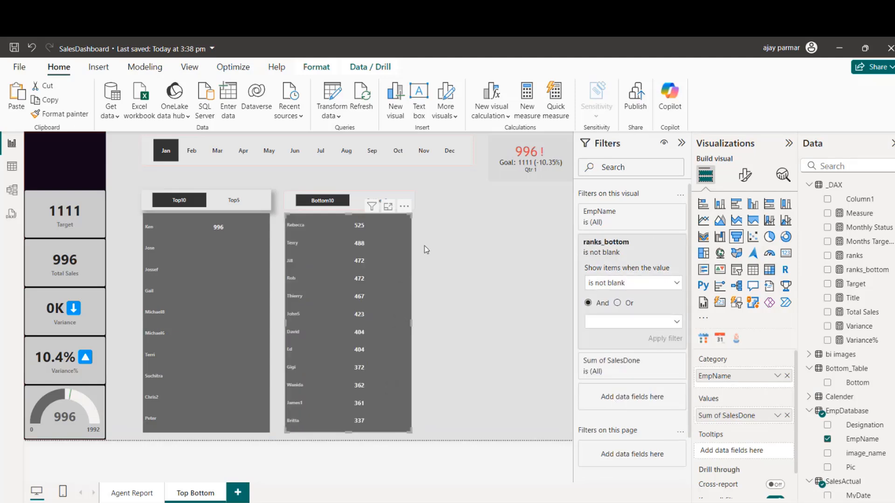
left_click(442, 254)
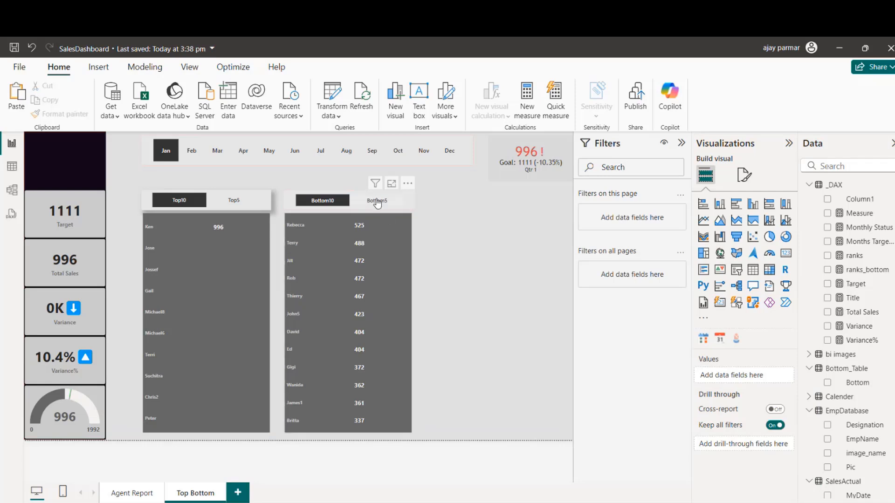
Step: Test the slicers by switching to Bottom5 and Top5, and return them to Top10 and Bottom10
left_click(376, 201)
left_click(234, 200)
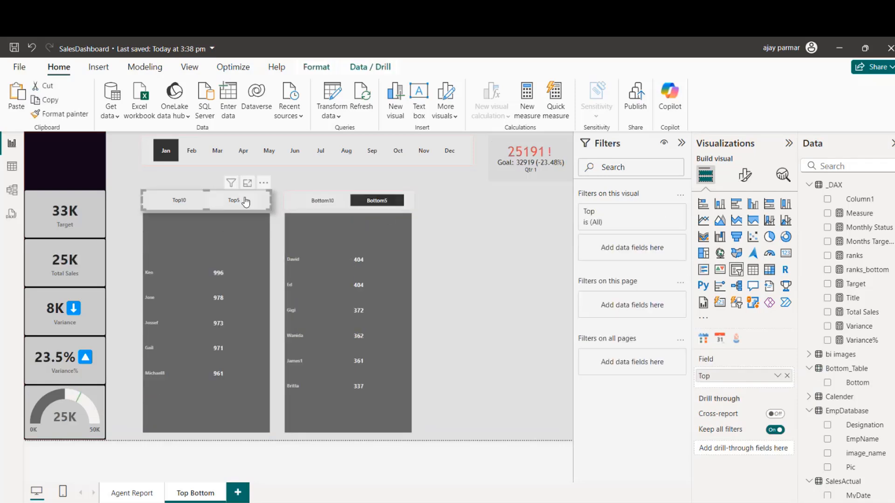
left_click(163, 201)
left_click(501, 298)
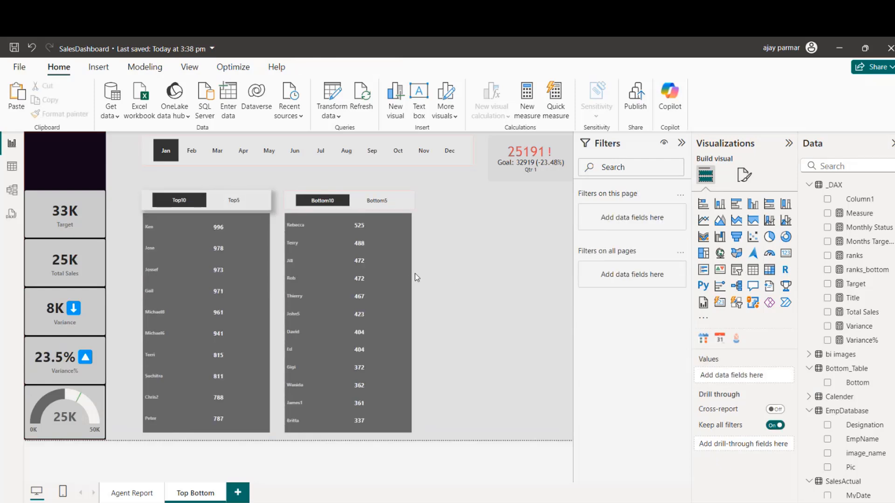
Step: Nudge the Bottom10 funnel chart slightly to the right beneath its slicer
left_click(402, 296)
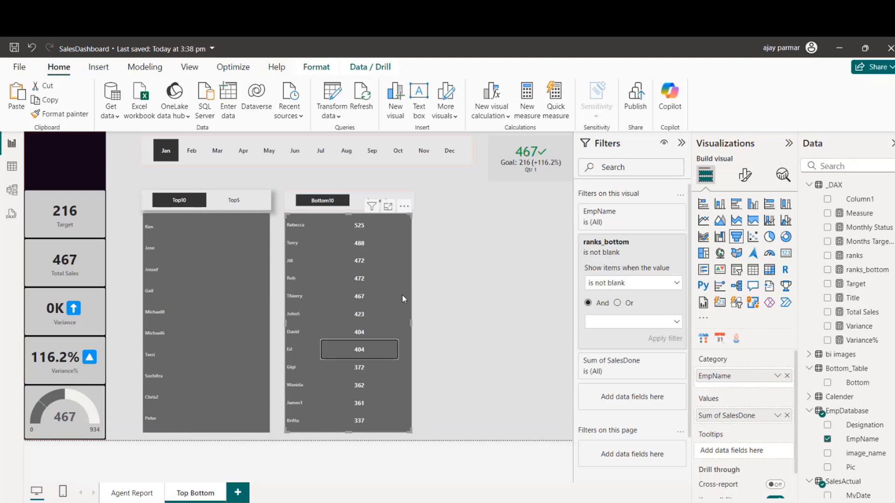
key("Down")
left_click(409, 288)
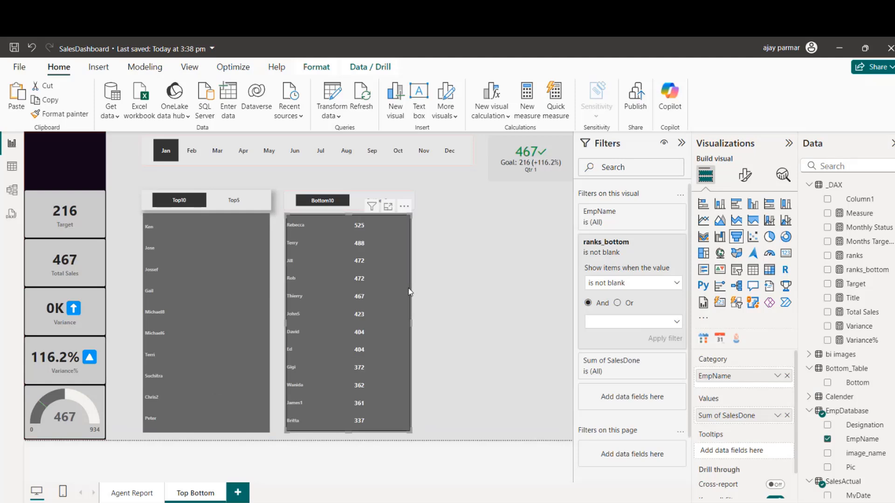
Step: Set the Top10/Top5 slicer's size to height 50 and width 300
left_click(253, 191)
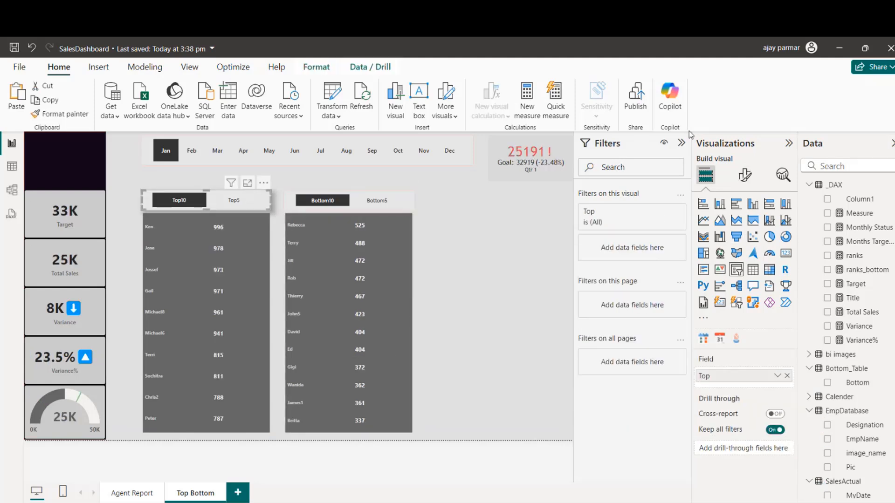
left_click(743, 175)
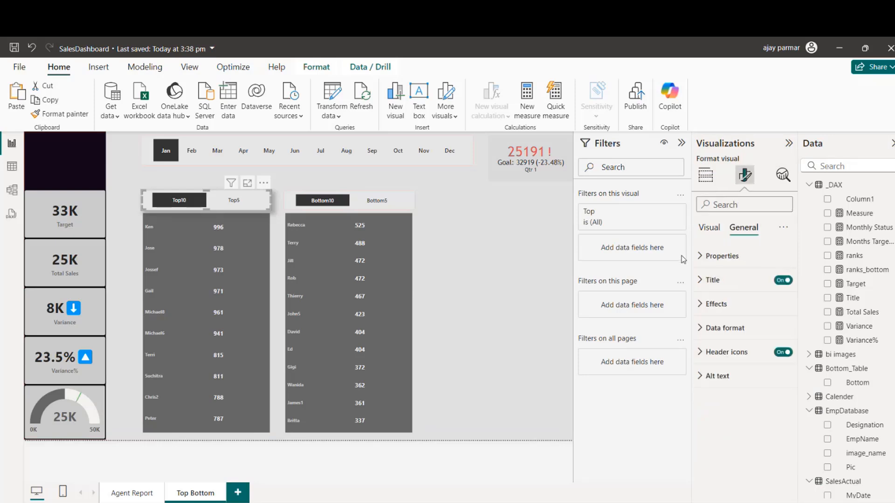
left_click(700, 256)
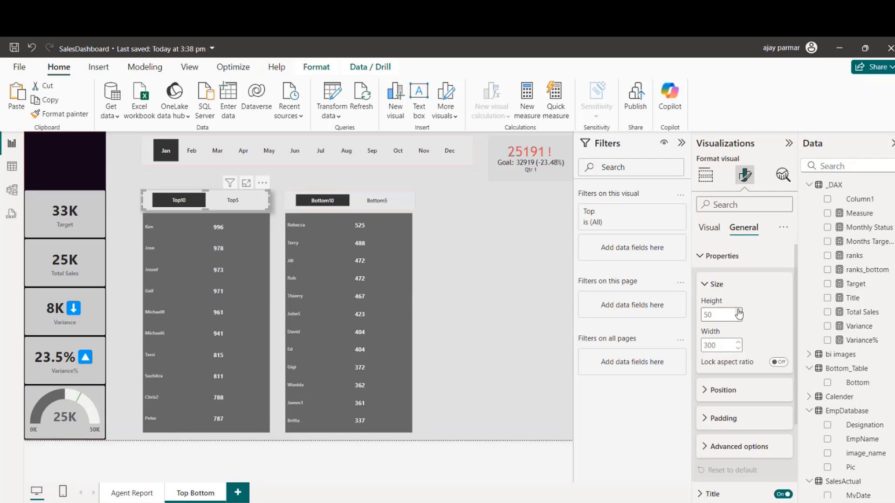
Step: Set the Bottom10/Bottom5 slicer's size to height 50 and width 300
left_click(398, 206)
double_click(738, 312)
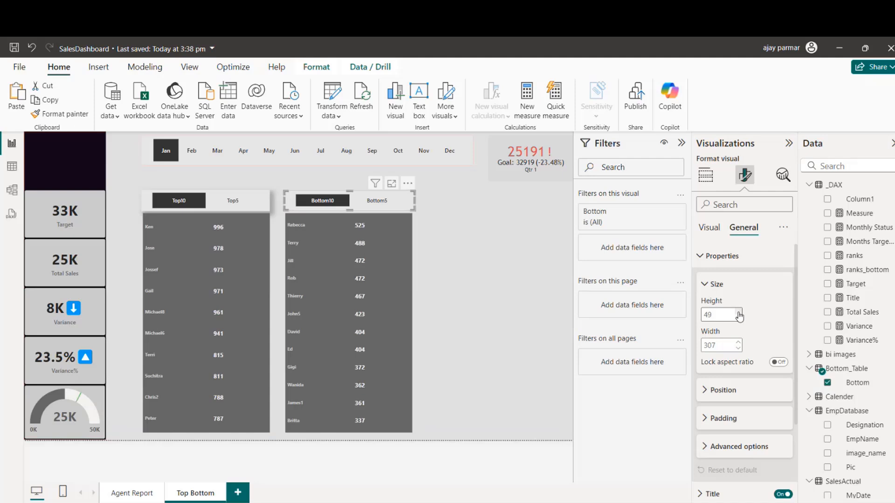
left_click(738, 312)
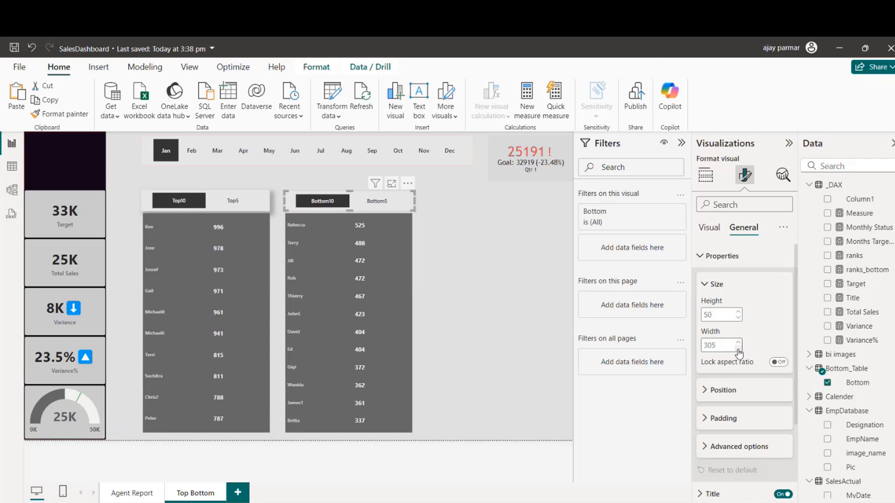
left_click(739, 349)
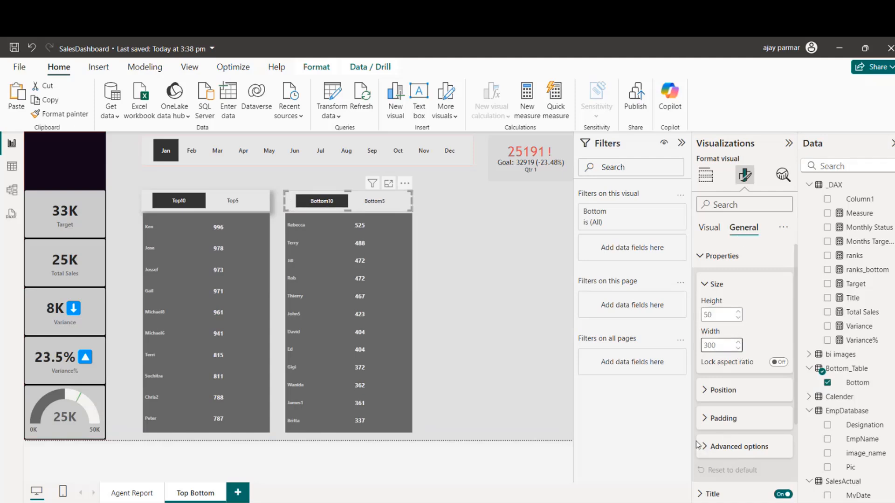
left_click(702, 257)
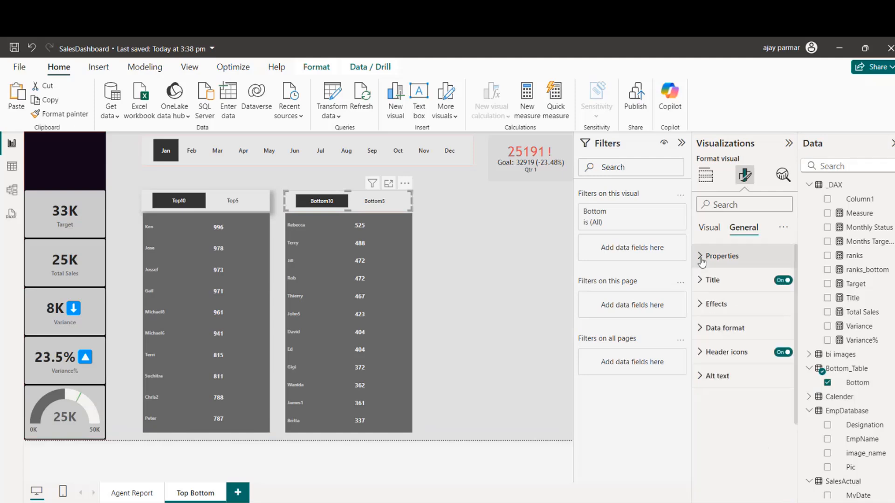
left_click(449, 254)
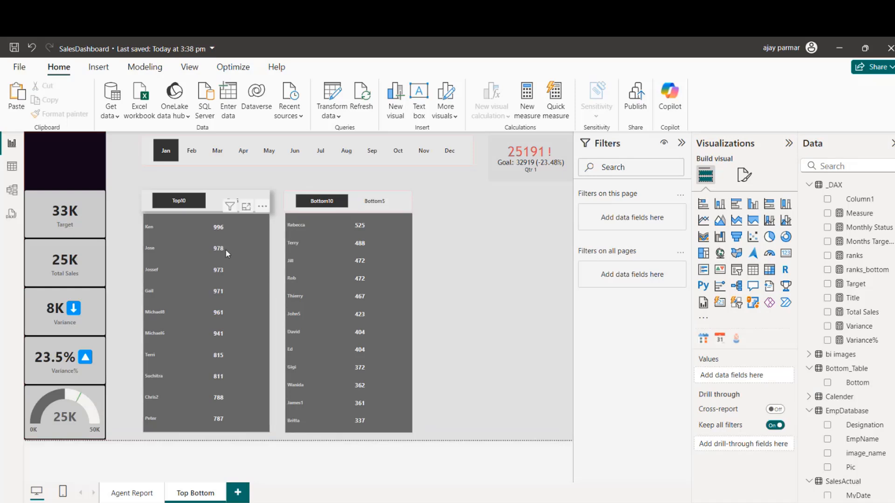
Step: Set the Top10 funnel chart's category labels to font size 10 in light green
left_click(250, 214)
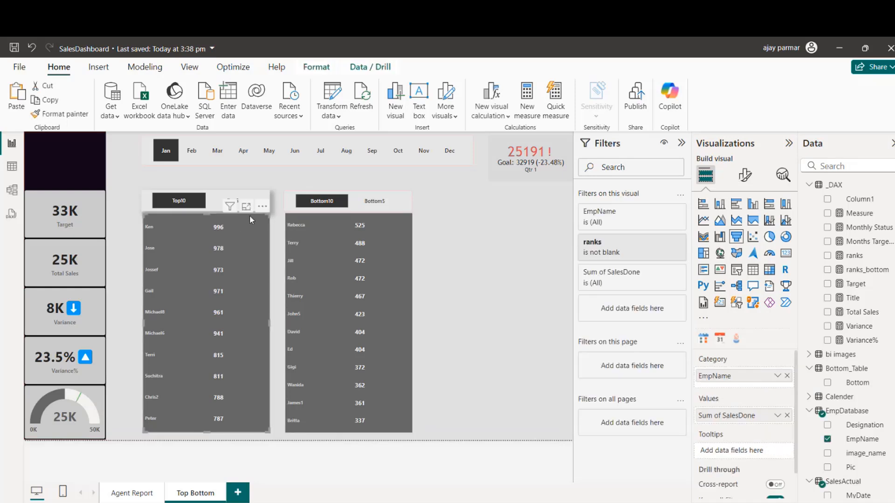
left_click(745, 173)
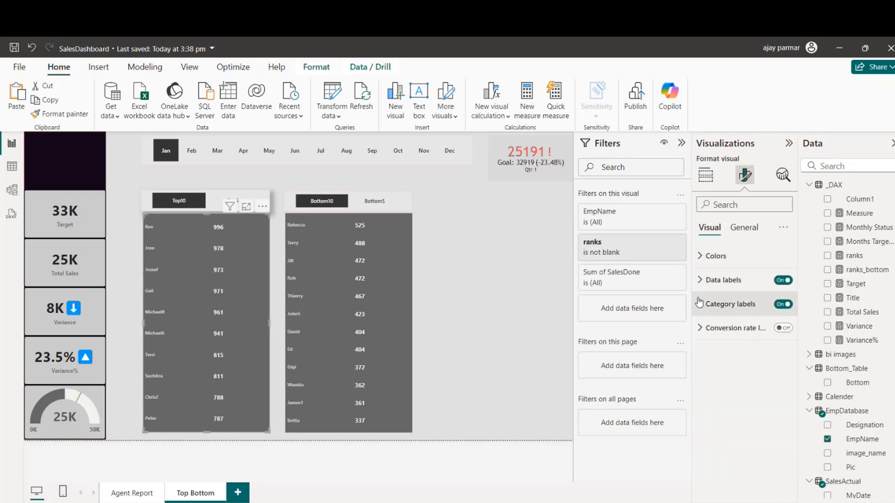
left_click(730, 304)
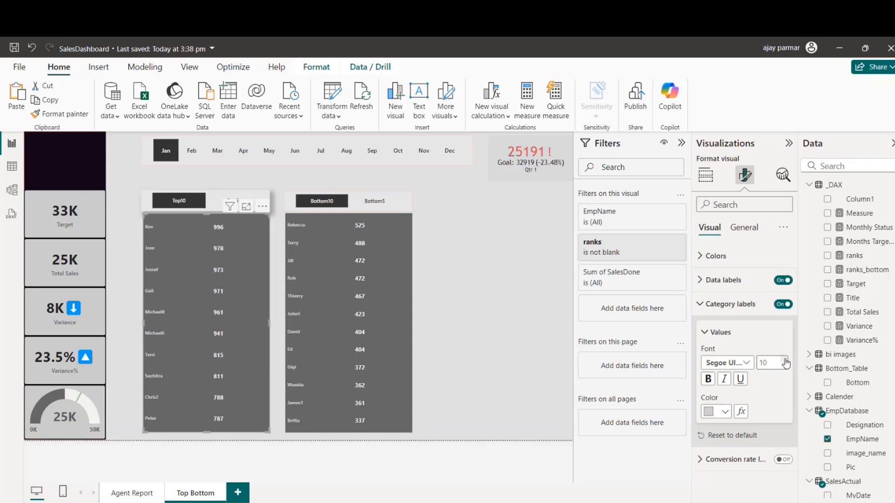
left_click(723, 412)
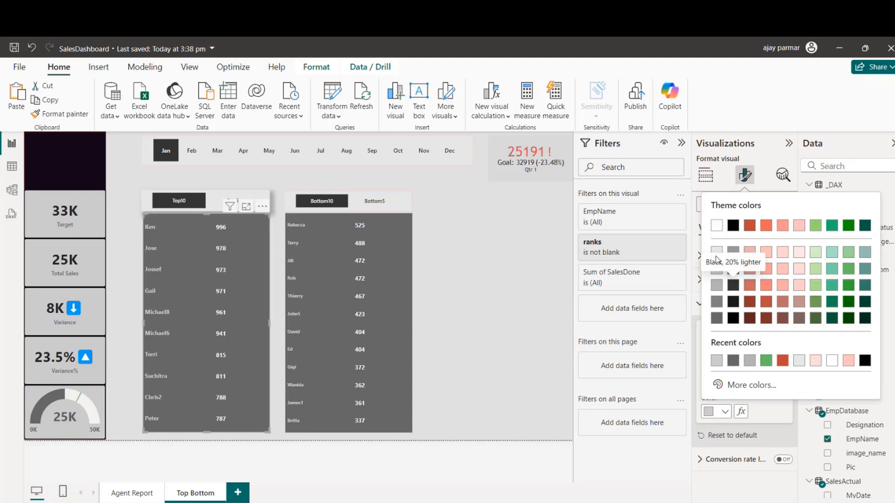
left_click(716, 227)
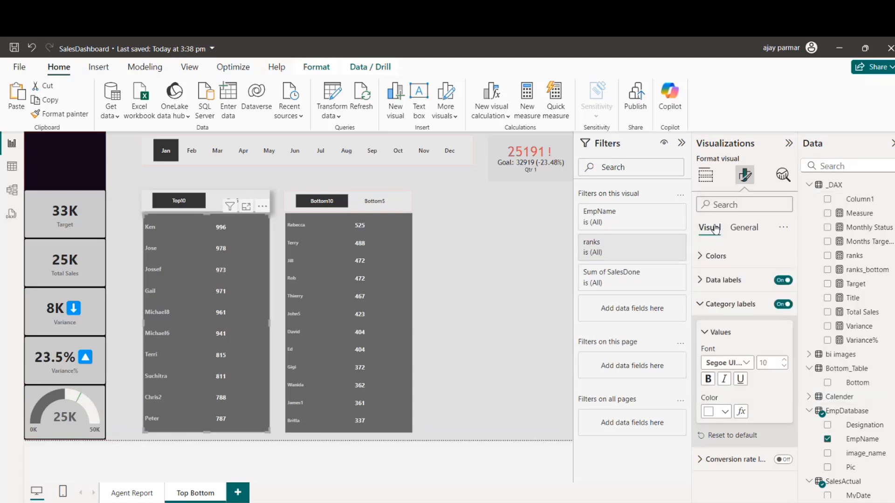
Step: Set the Bottom10 funnel chart's category labels to font size 10 in light green #99E472
left_click(401, 419)
left_click(723, 412)
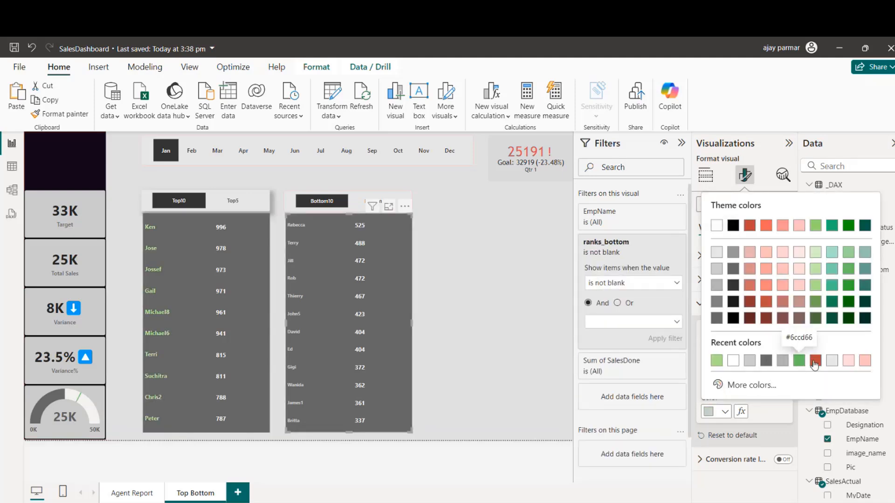
left_click(815, 227)
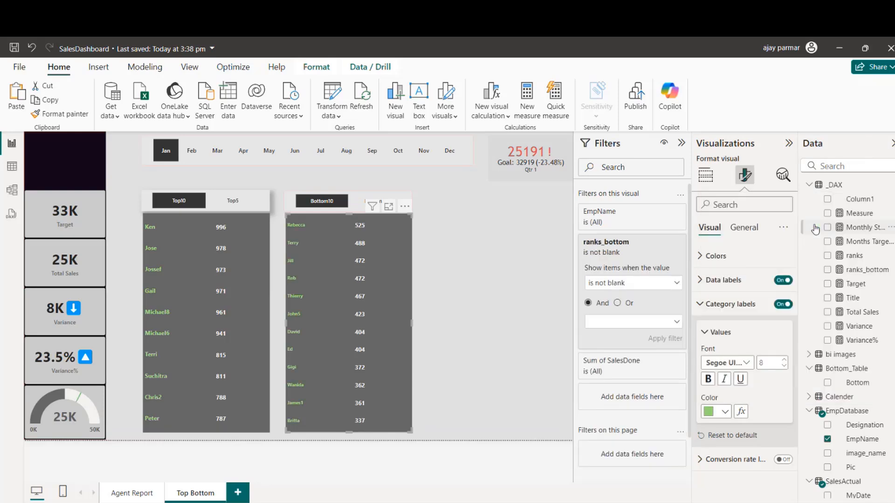
left_click(494, 281)
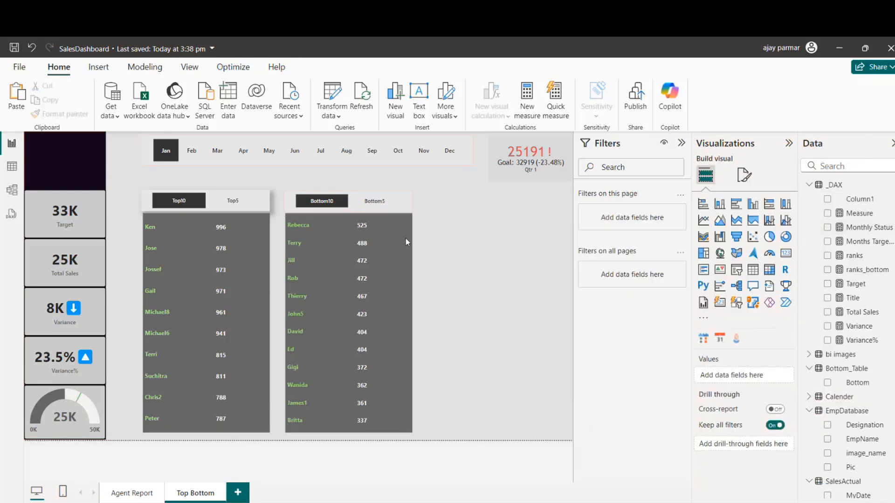
Step: Check both funnel charts for Feb and Mar, and set the month slicer to Apr
left_click(192, 151)
left_click(217, 151)
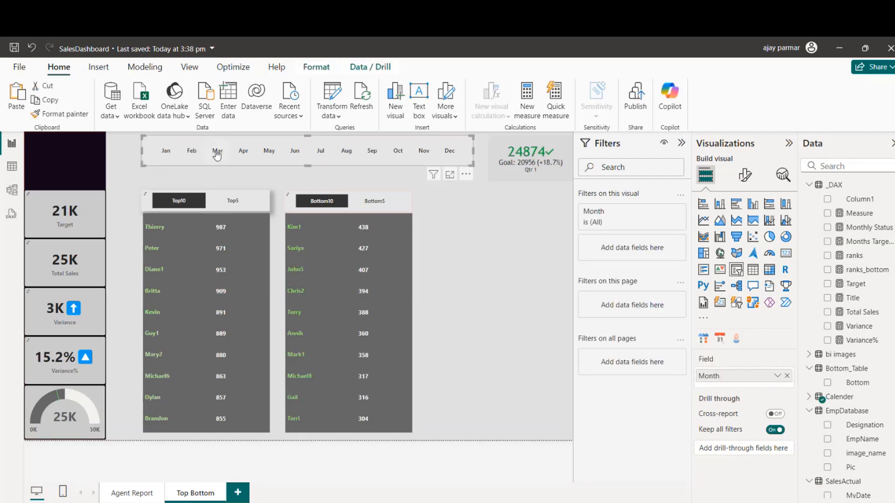
left_click(248, 152)
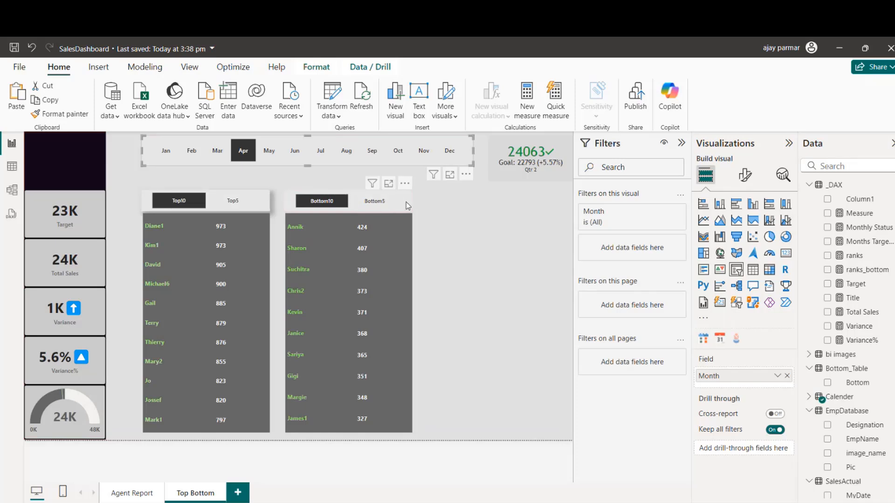
double_click(462, 206)
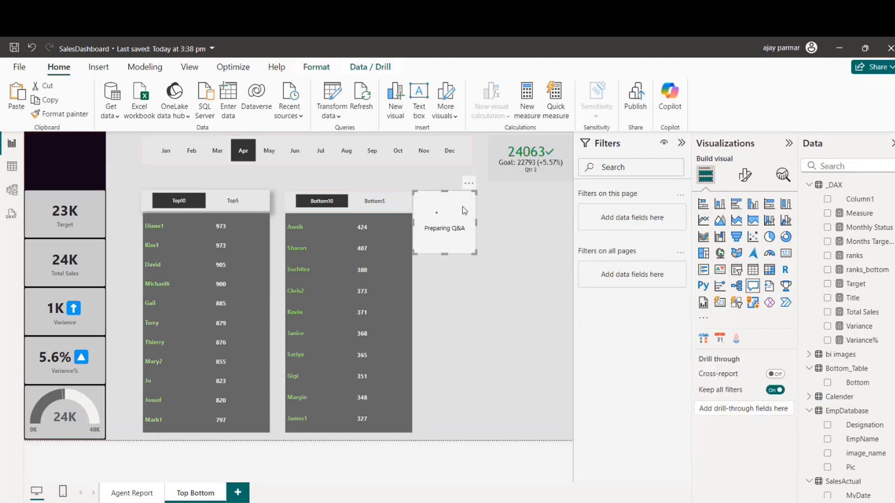
left_click(520, 277)
left_click(682, 142)
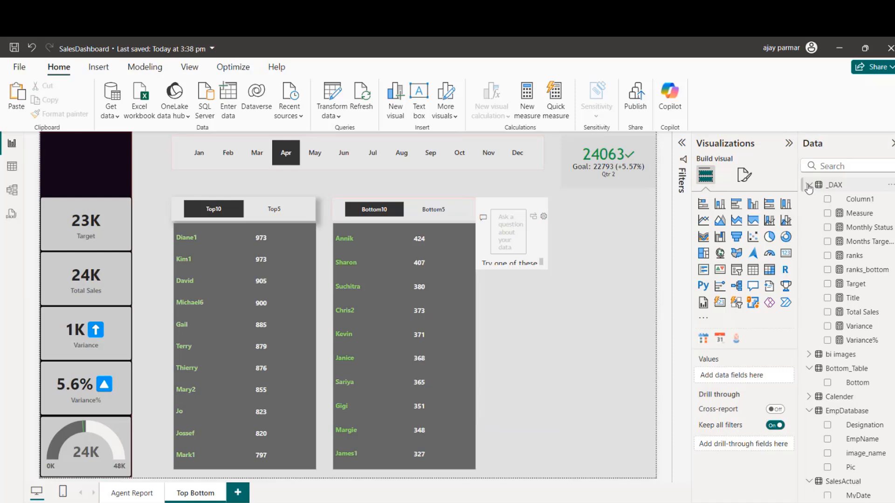
left_click(501, 265)
key("Delete")
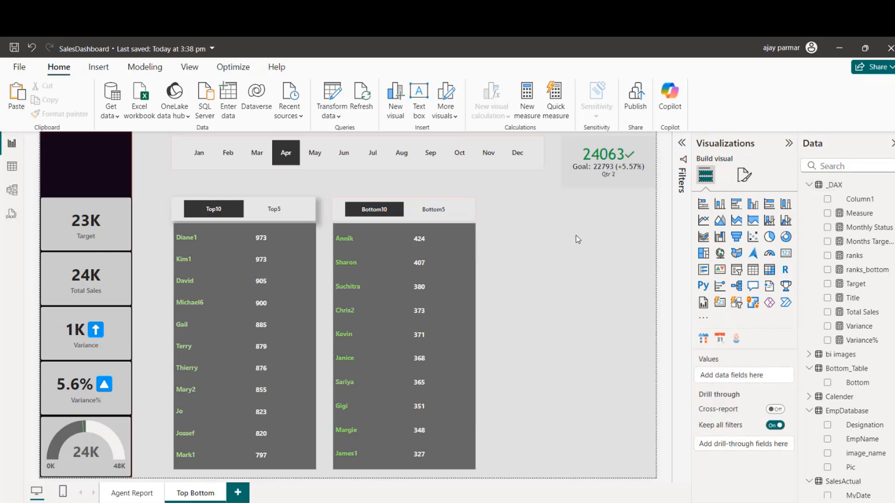
Step: Create a table visual of EmpDatabase's Designation field in the empty area below the quarterly KPI
left_click(622, 182)
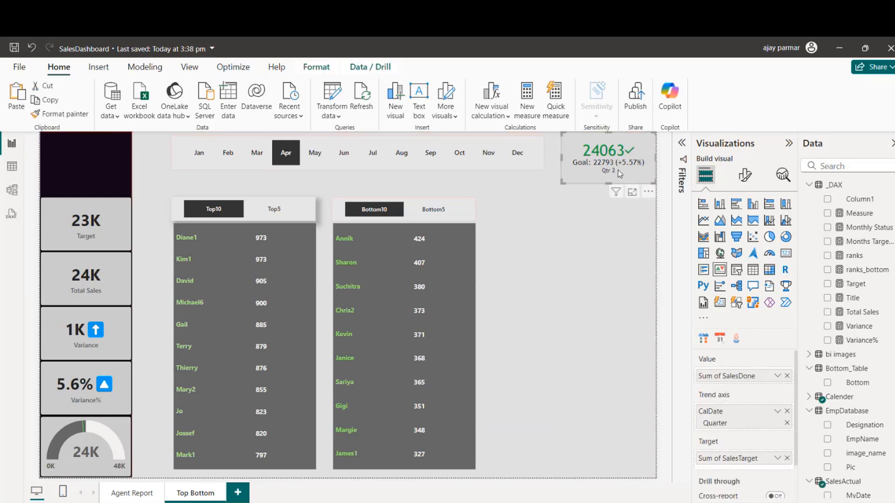
left_click(588, 312)
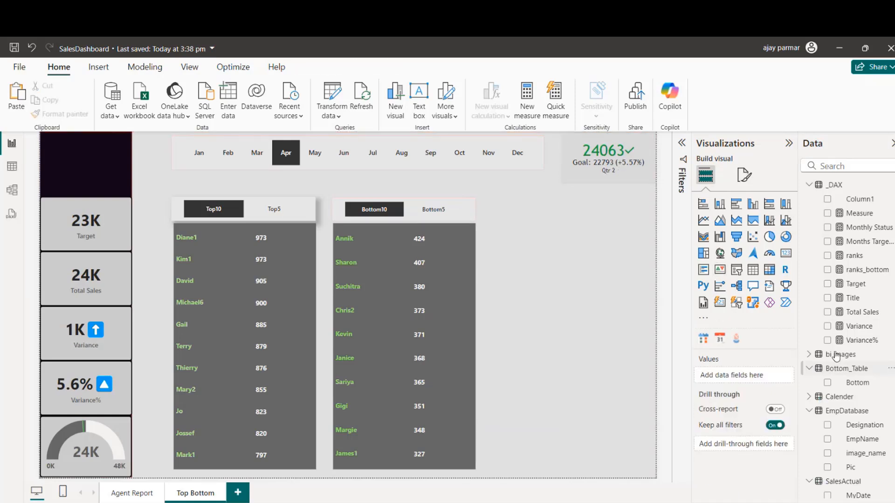
left_click(810, 187)
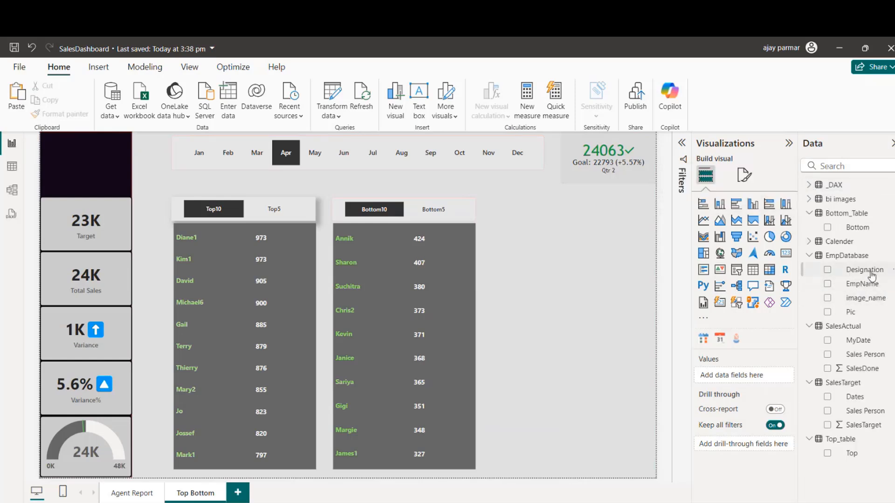
left_click_drag(852, 276, 597, 310)
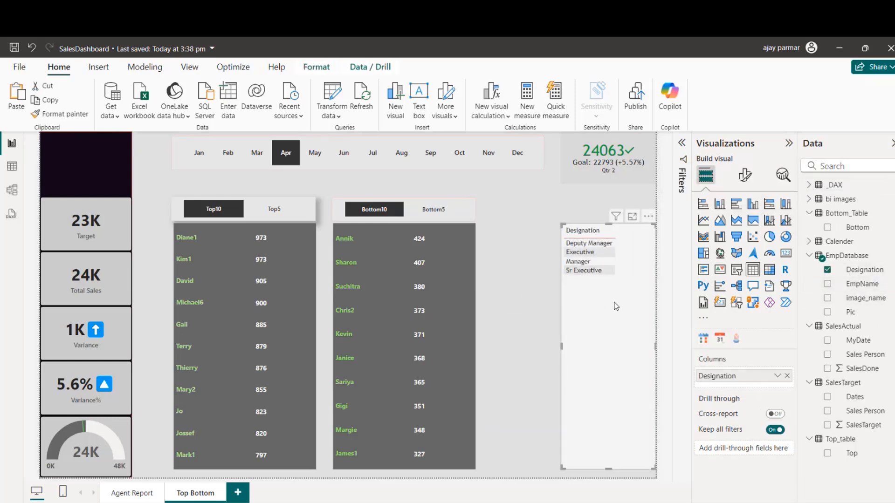
Step: Add the SalesActual table's SalesDone field to the Designation table visual and convert it to a pie chart
left_click_drag(868, 426, 890, 420)
left_click_drag(868, 369, 635, 258)
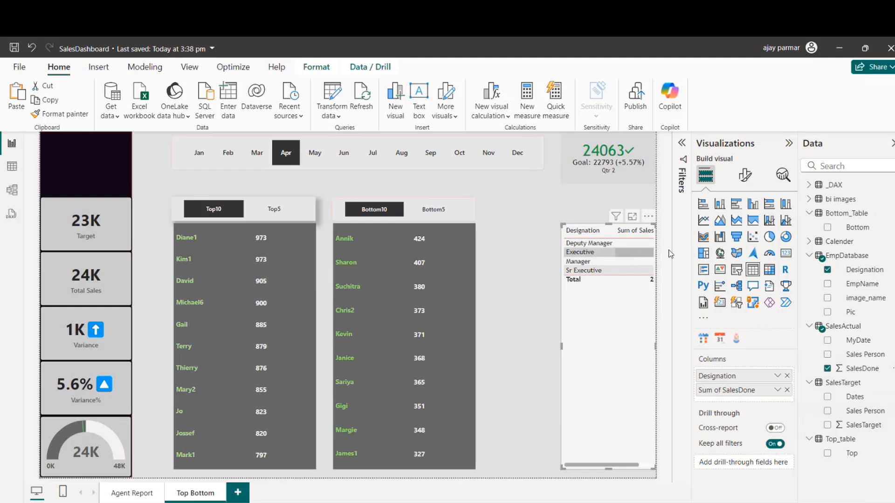
left_click(771, 237)
Step: Widen the pie chart to meet the edge of the Bottom10 funnel chart
left_click(512, 345)
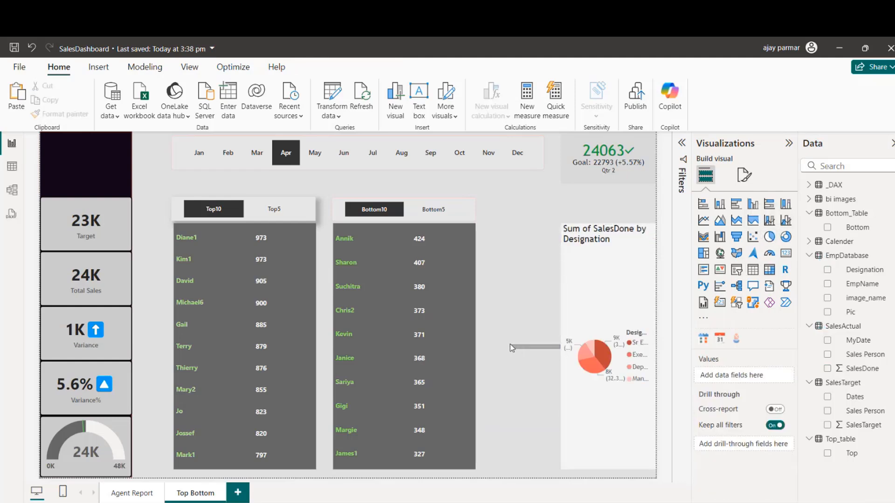
left_click(572, 344)
left_click_drag(560, 349, 476, 351)
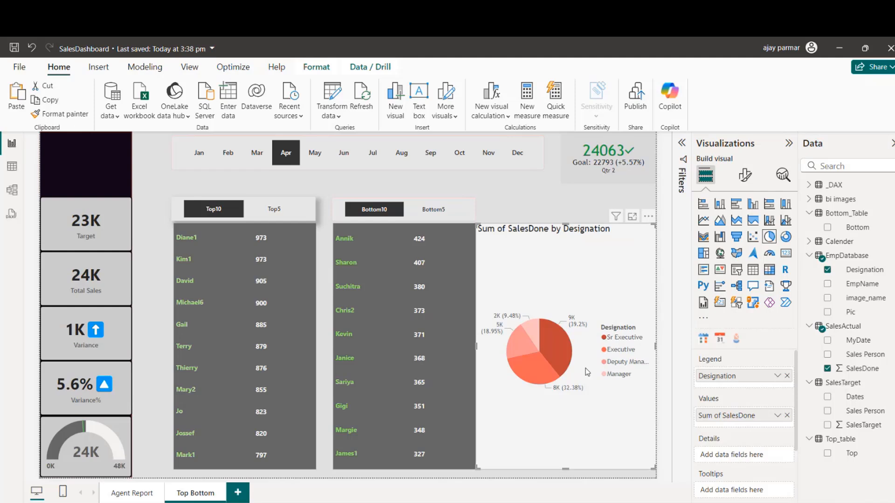
left_click(451, 238)
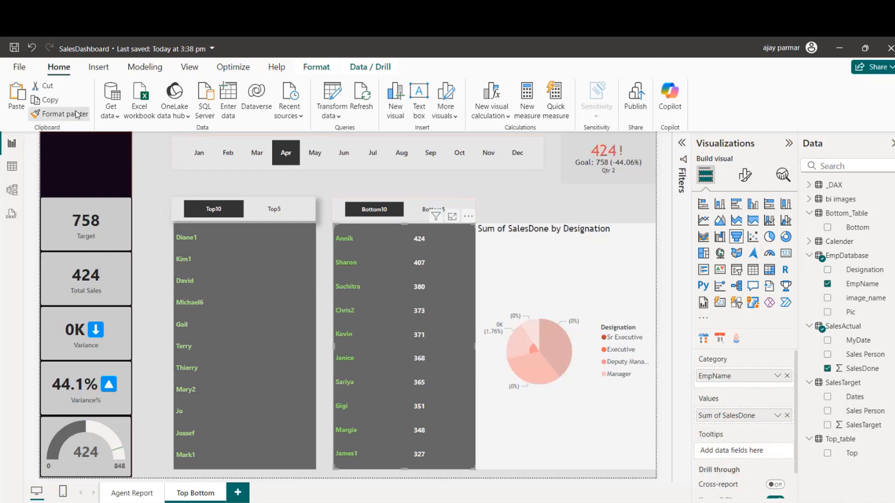
left_click(542, 251)
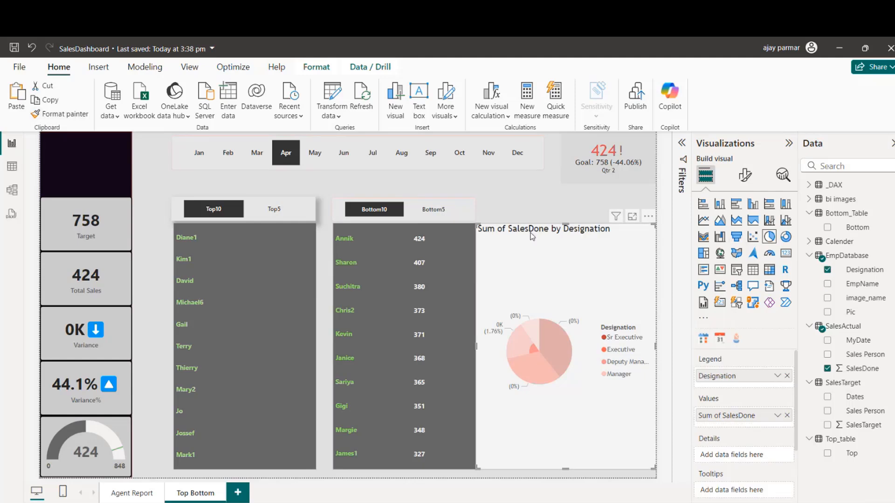
left_click(481, 183)
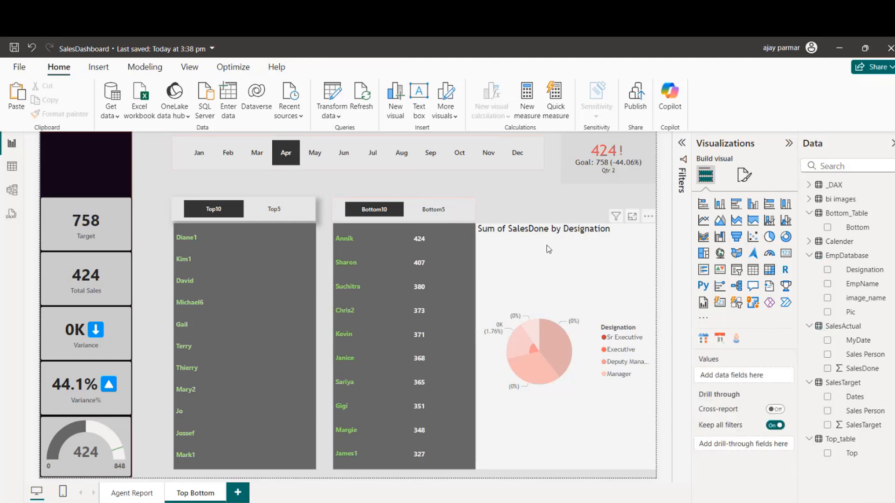
left_click(549, 250)
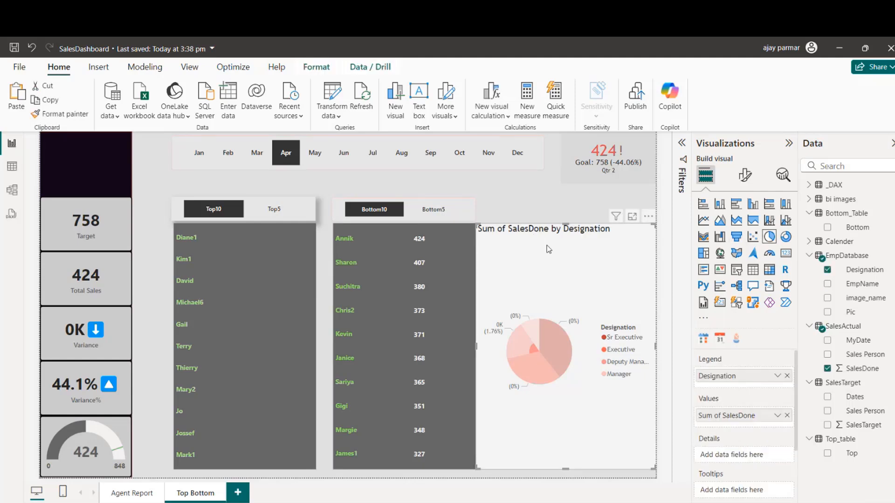
left_click(558, 342)
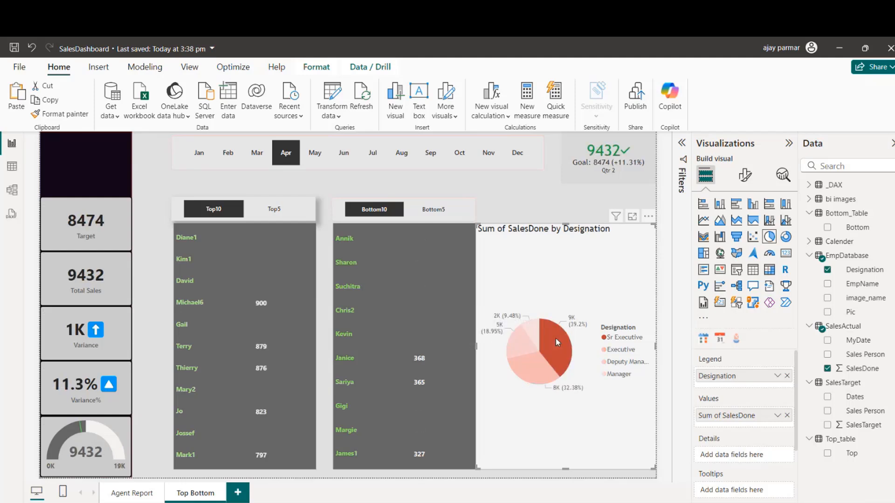
Step: Copy the Bottom10 funnel chart's formatting onto the Designation pie chart with Format painter
left_click(421, 247)
left_click(64, 114)
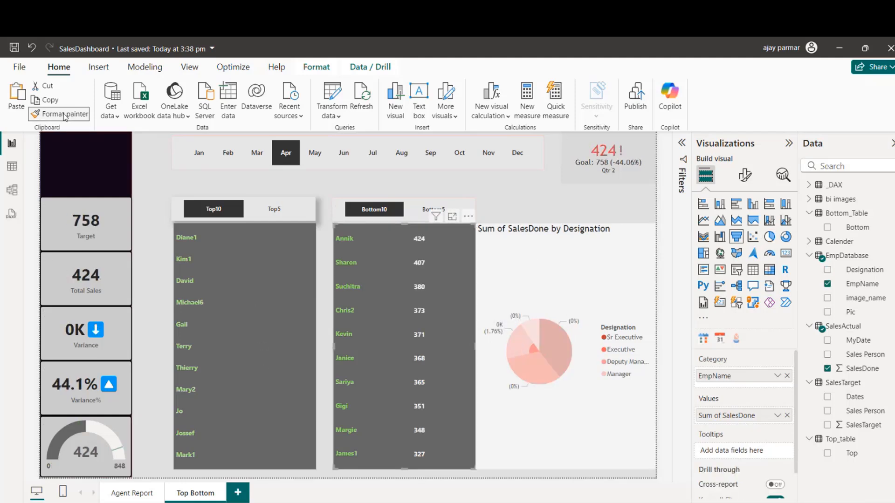
left_click(541, 284)
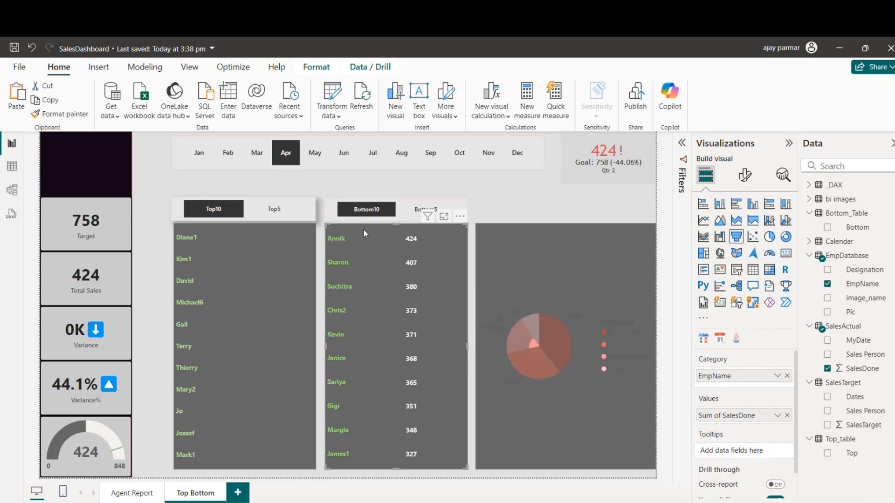
Step: Set the pie chart's legend position to Top center
left_click(574, 225)
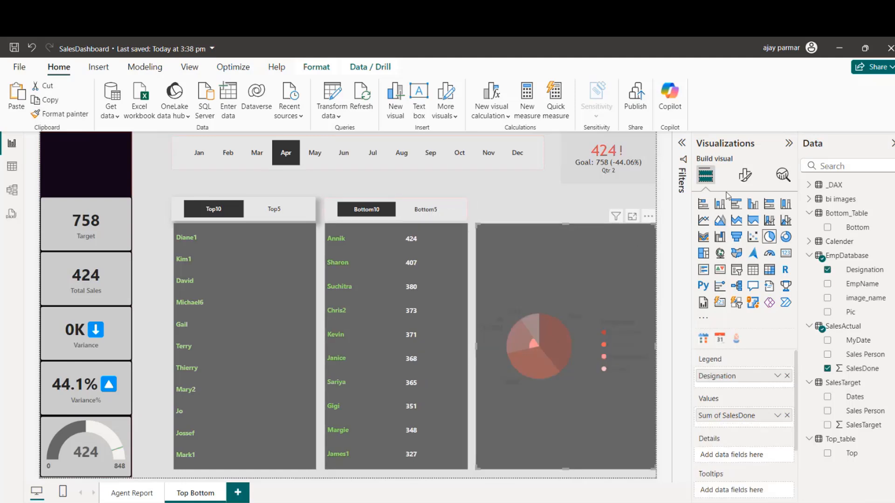
left_click(745, 175)
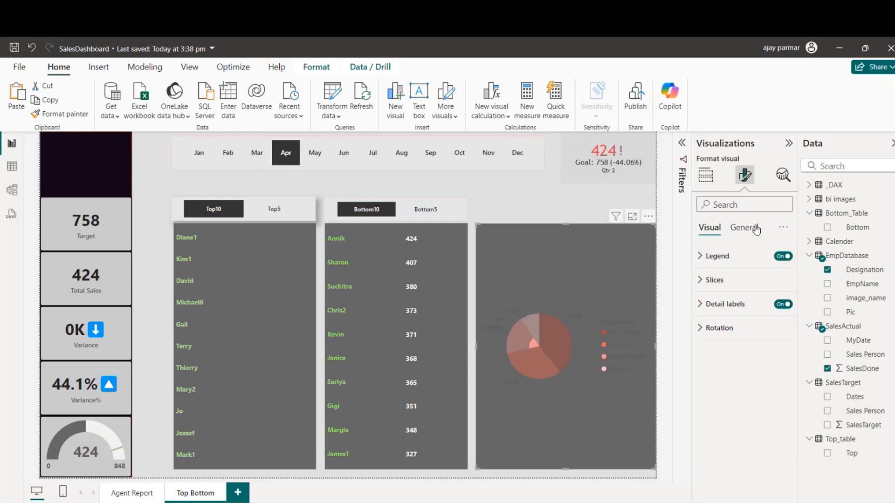
left_click(701, 257)
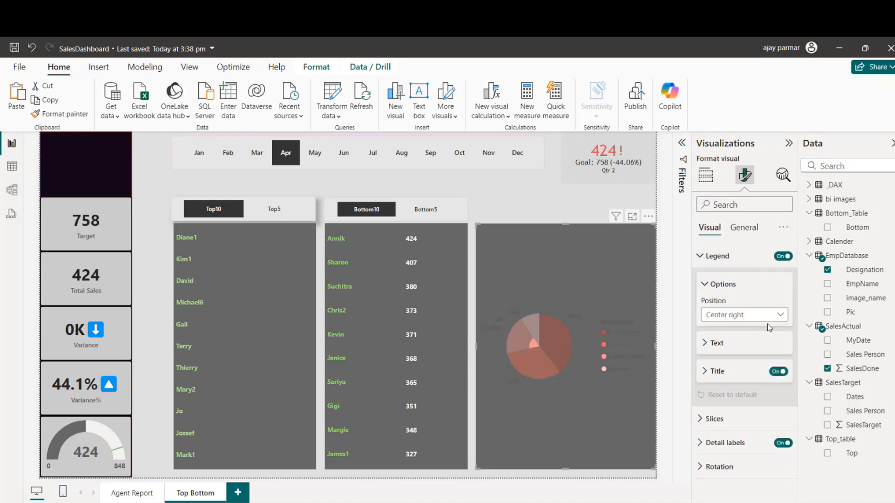
left_click(750, 315)
left_click(758, 343)
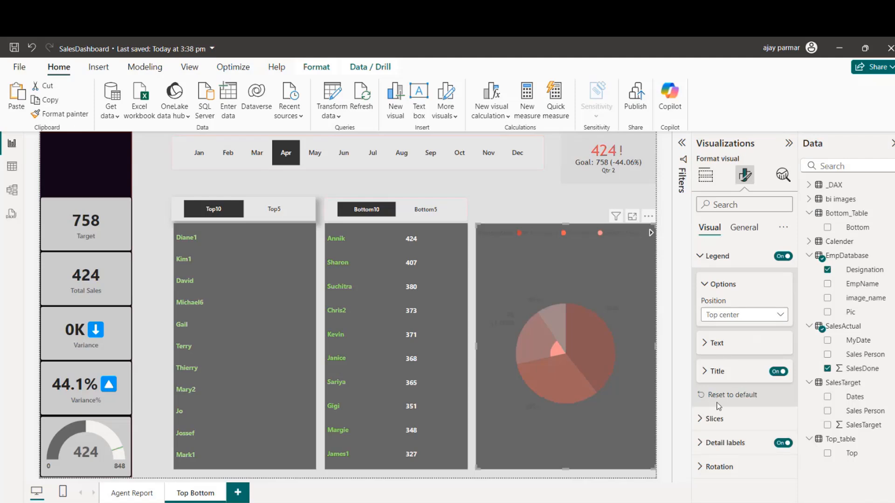
left_click(723, 284)
Step: Set the pie chart's Sr Executive slice color to light green #ade98e
left_click(714, 388)
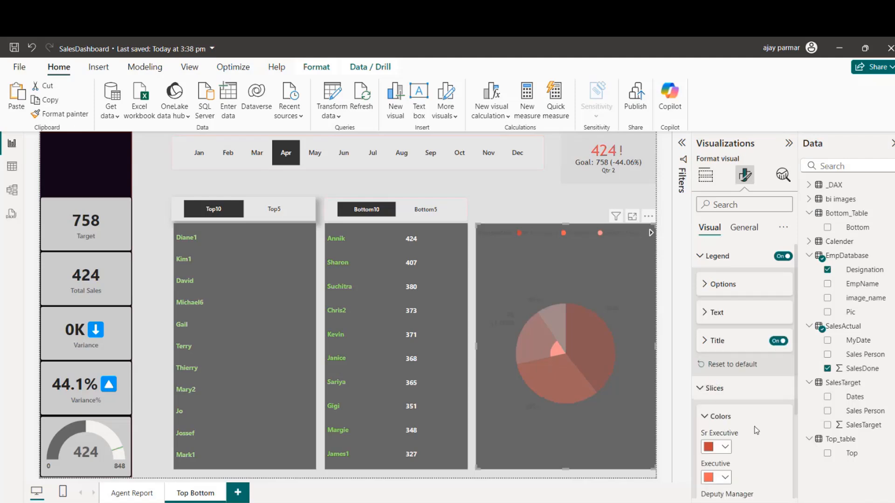
left_click_drag(796, 359, 798, 449)
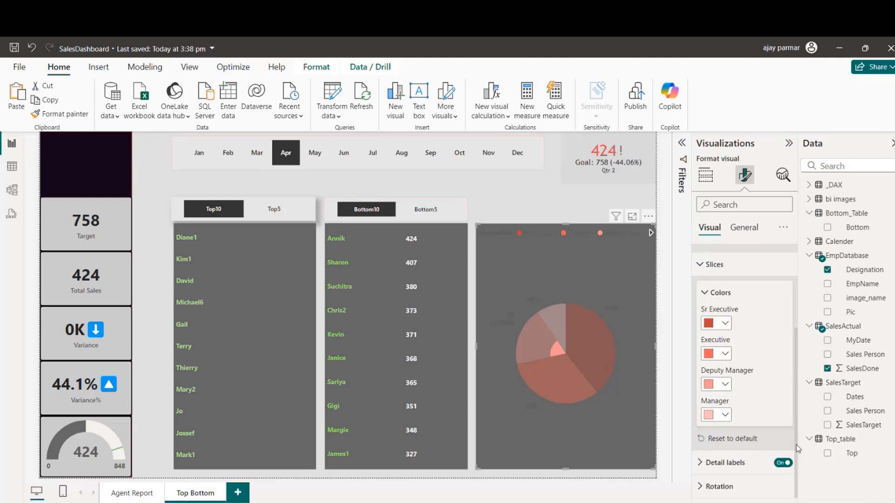
left_click(725, 323)
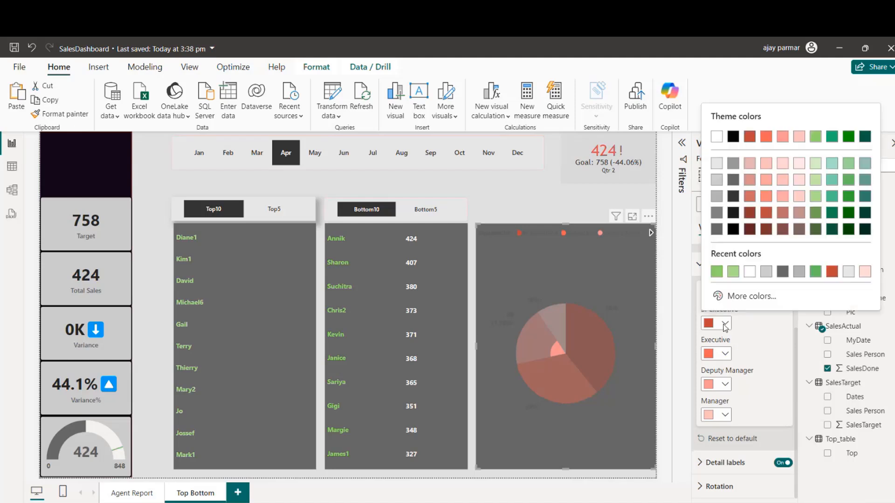
left_click(734, 275)
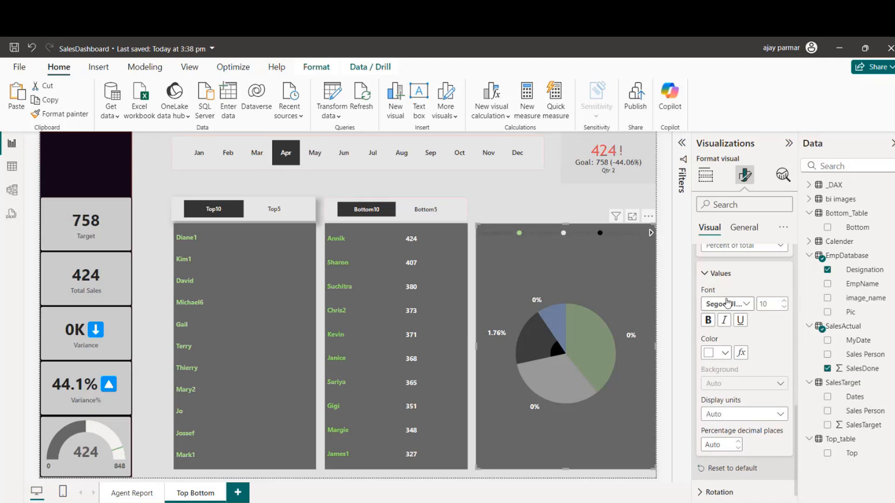
Step: Set the pie chart's legend text to light green at font size 8 and turn off the legend title
scroll(793, 446, "up", 10)
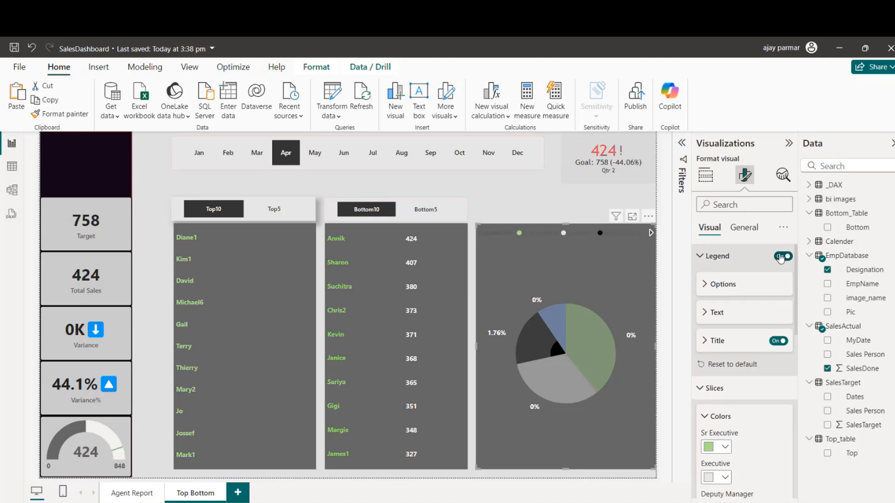
left_click(707, 313)
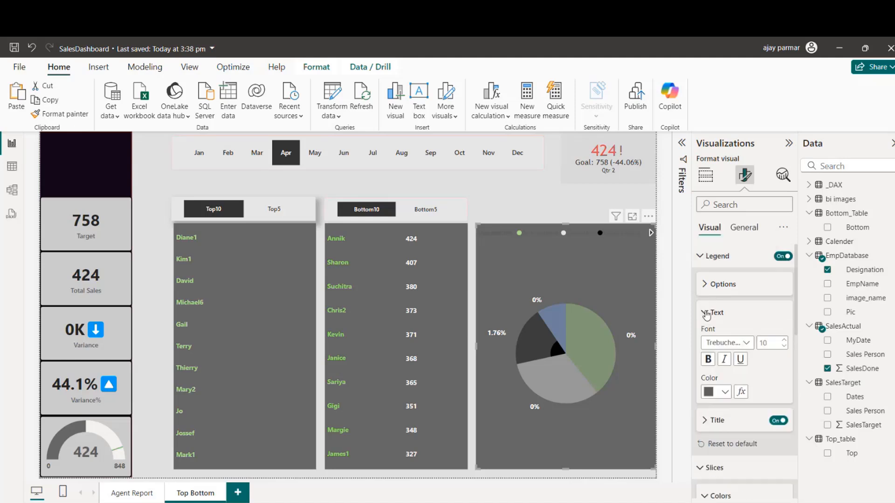
left_click(778, 421)
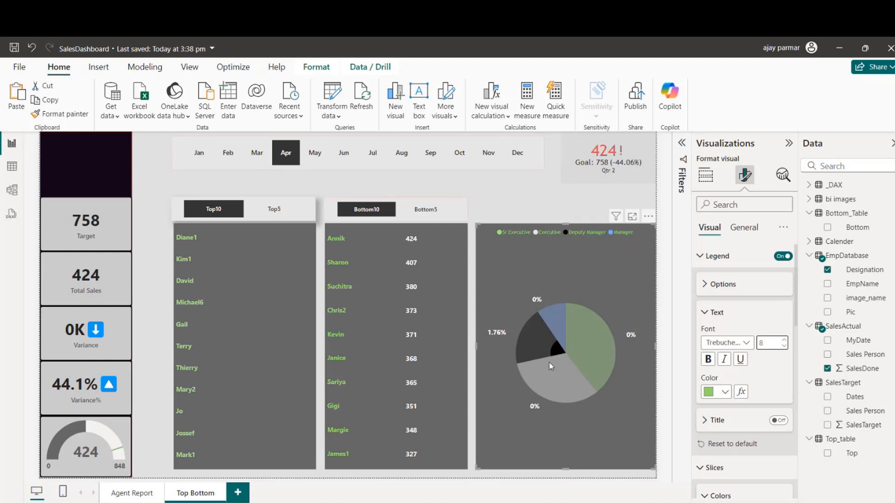
left_click(518, 201)
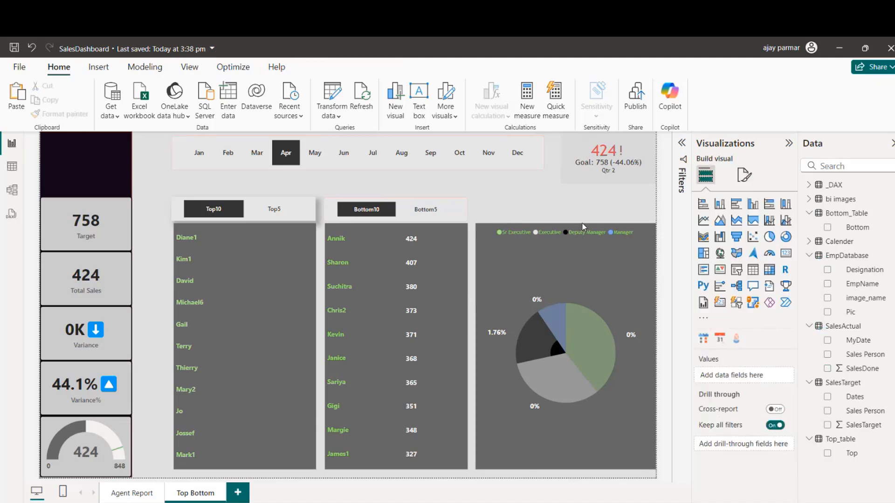
Step: Shrink the pie chart to the lower half of its area and place a copy of it directly above
left_click(565, 229)
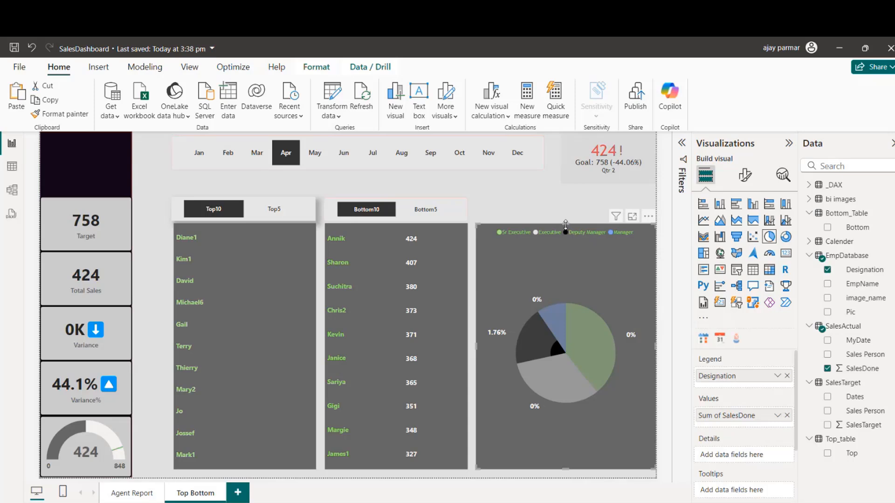
left_click_drag(566, 227, 564, 339)
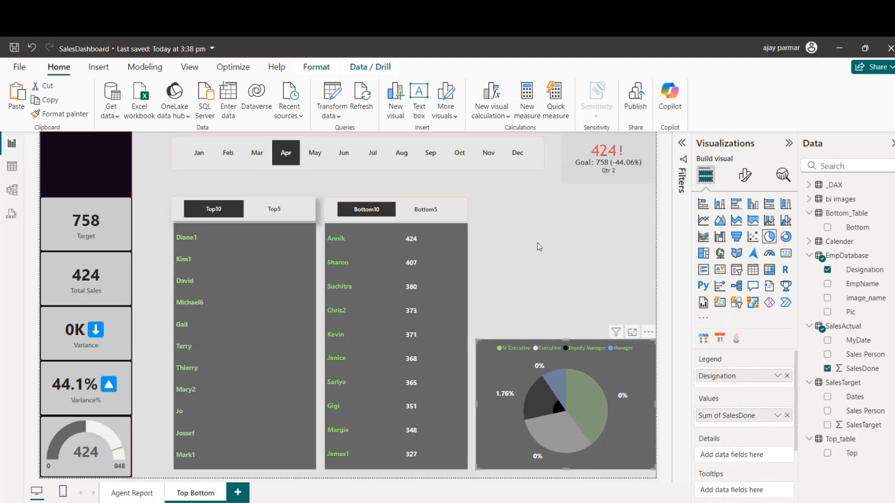
left_click_drag(566, 356, 568, 220)
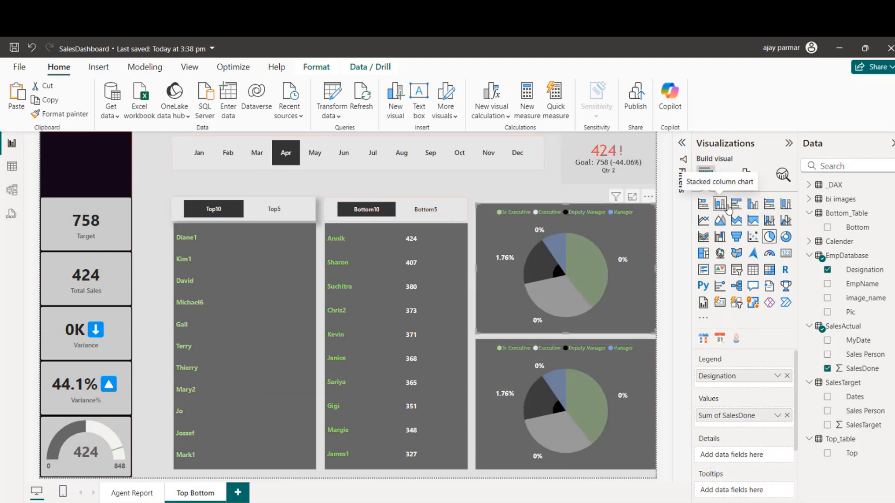
Step: Convert the upper pie chart to a clustered column chart and add SalesTarget to its Y-axis
left_click(753, 205)
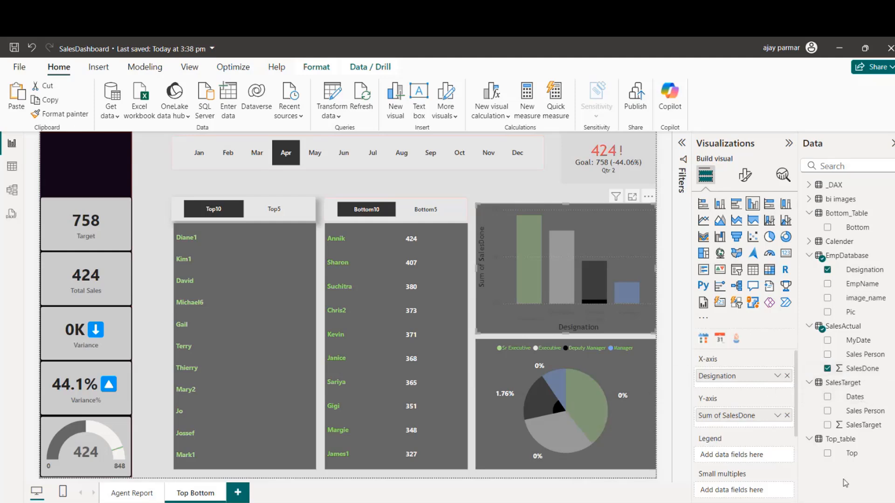
left_click_drag(864, 425, 751, 414)
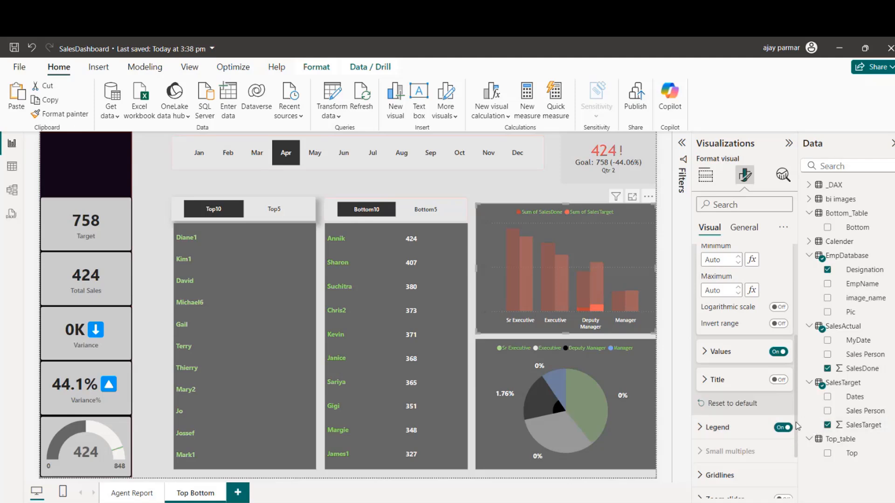
Step: Recolor the Sum of SalesDone columns white in the clustered column chart
left_click_drag(797, 427, 798, 466)
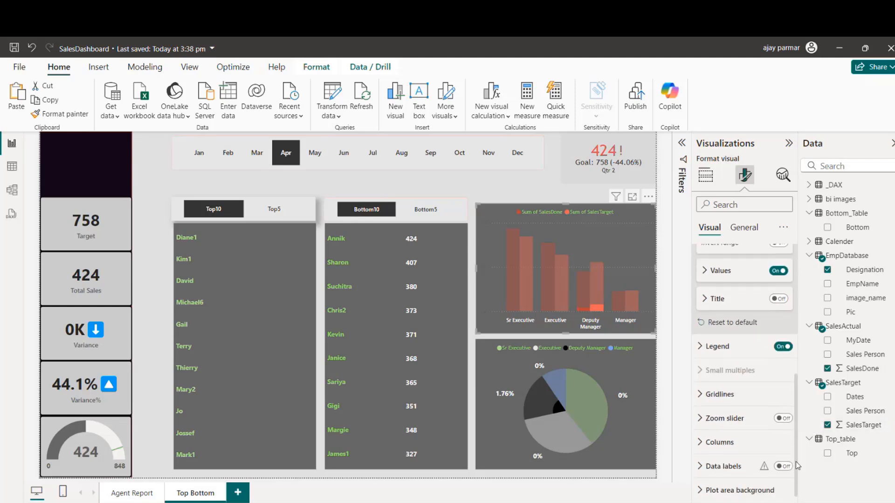
left_click(747, 446)
scroll(794, 403, "down", 4)
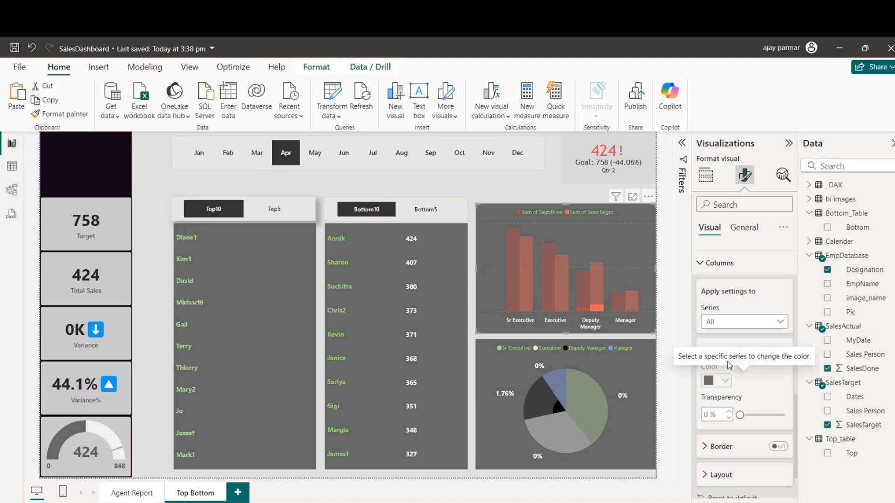
left_click(725, 326)
left_click(734, 351)
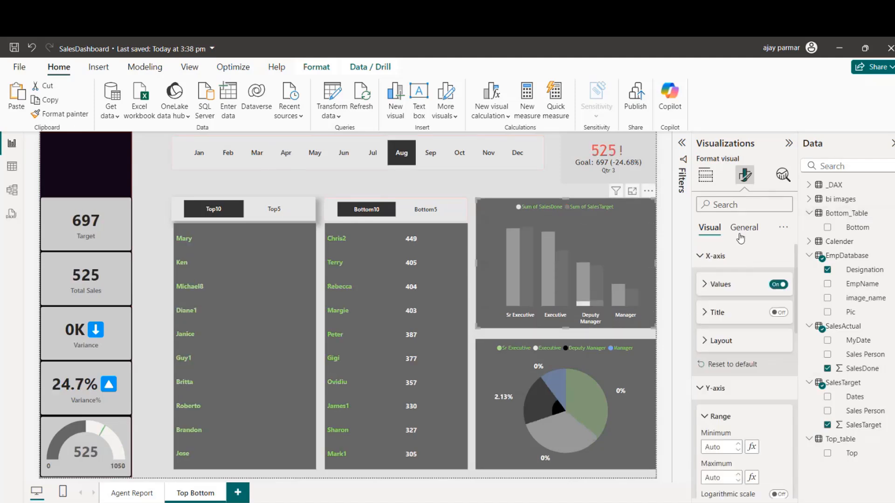
Step: Turn on the shadow effect for the clustered column chart
left_click(741, 233)
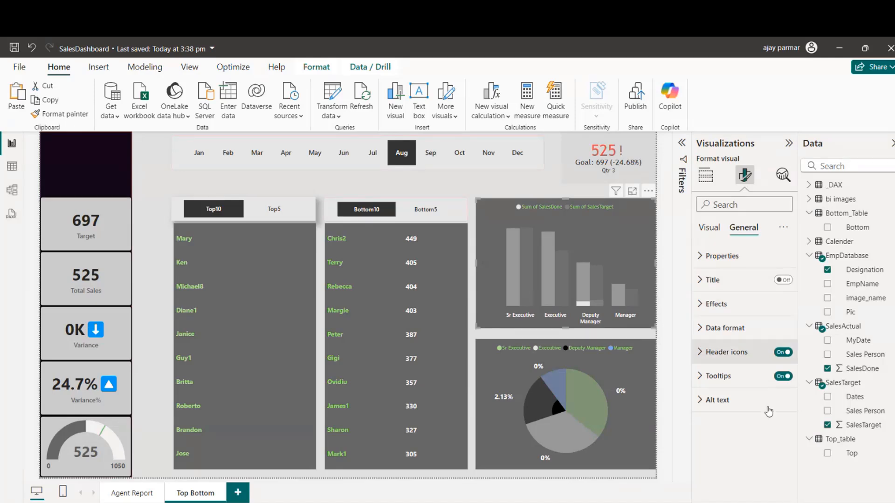
left_click(700, 304)
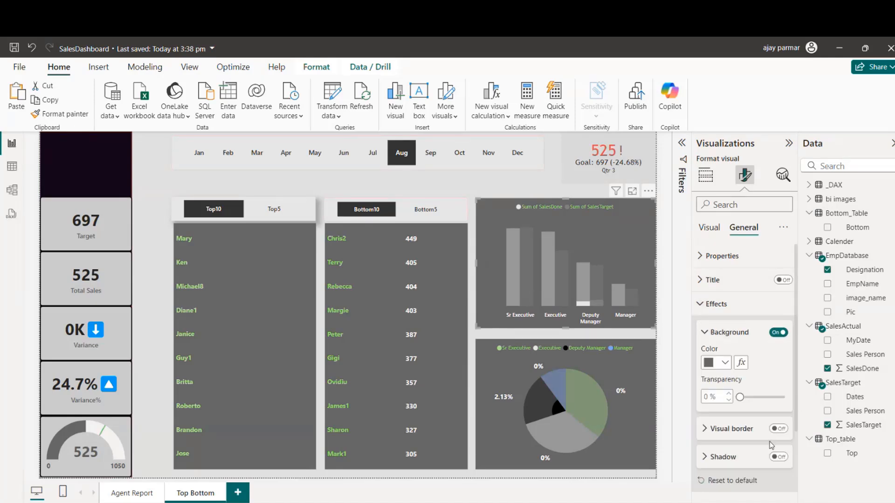
left_click(779, 457)
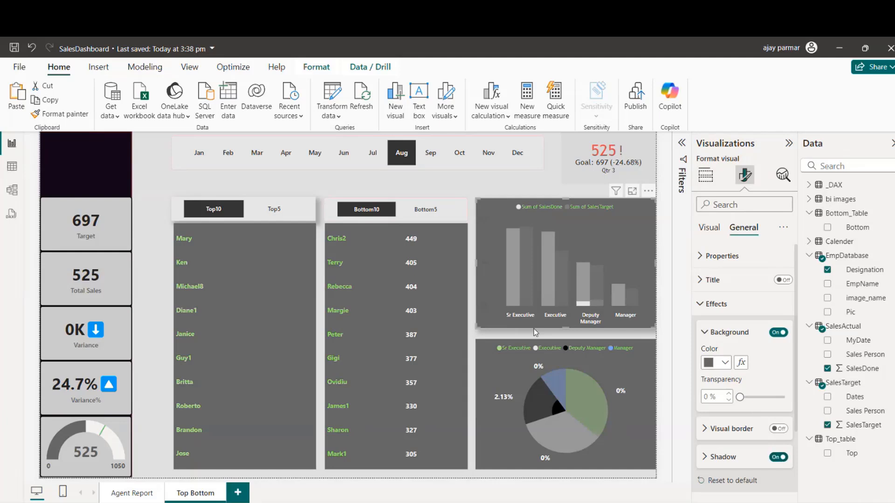
Step: Nudge the Designation pie chart slightly upward, closer to the column chart above it
left_click(510, 339)
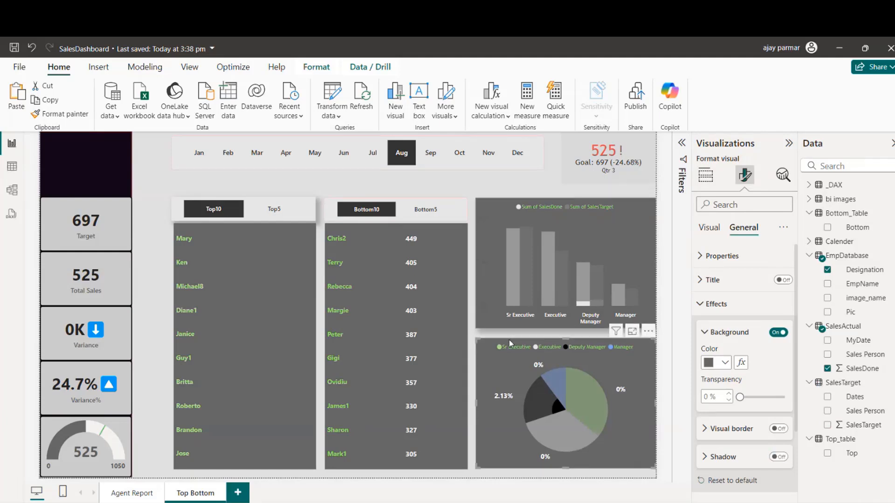
key("Up")
key("Up")
key("Up")
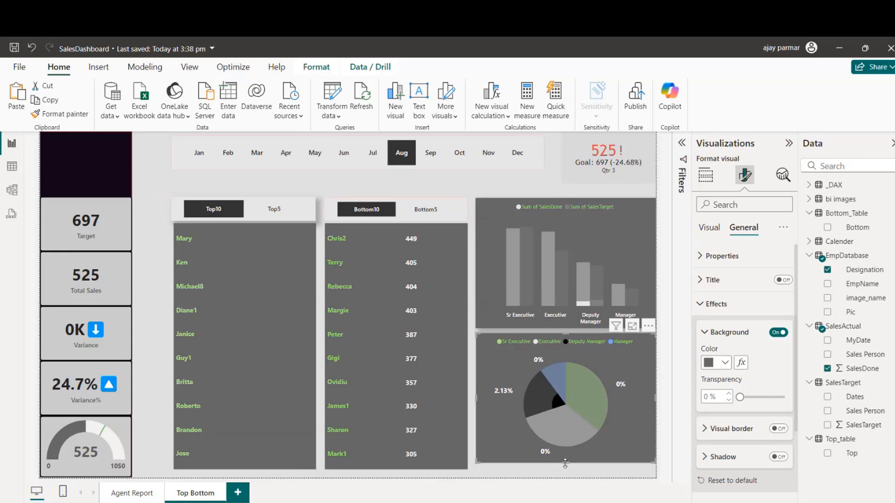
Step: Stretch the Designation pie chart down to the funnel charts' lower edge and turn on its shadow effect
left_click_drag(565, 464, 566, 469)
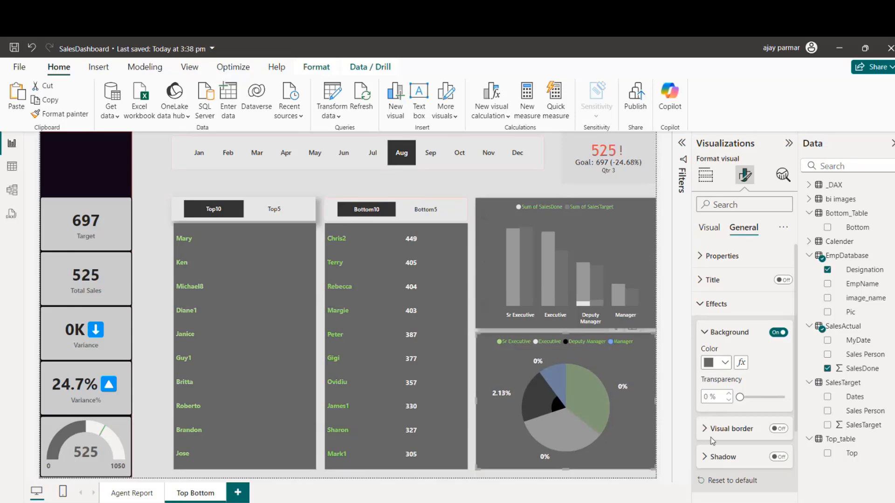
left_click(777, 455)
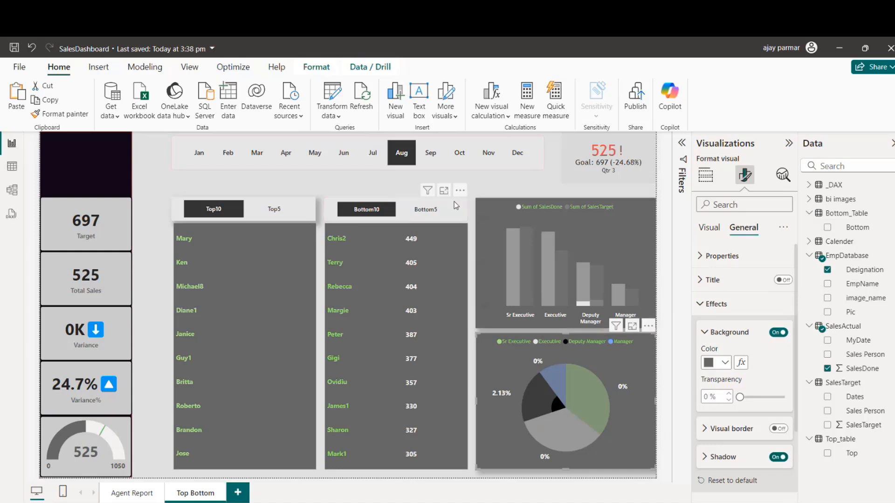
Step: Turn on the shadow effect for both the Bottom10 and Top10 funnel charts
left_click(457, 325)
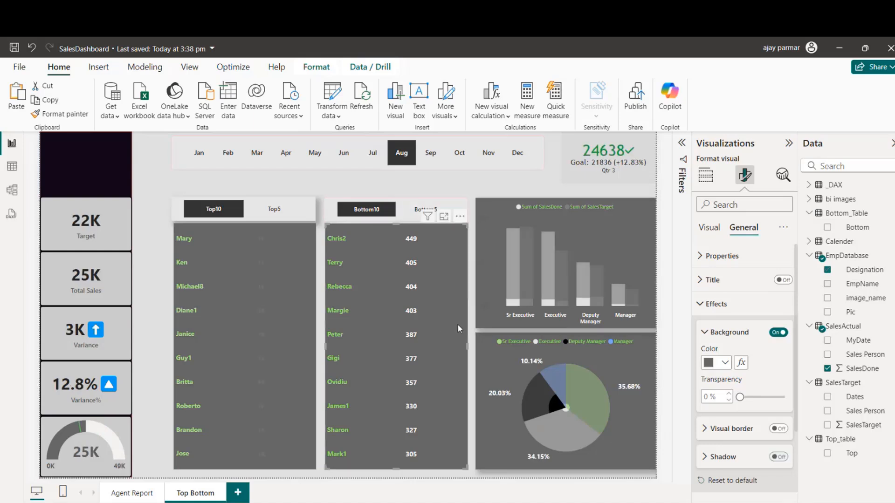
left_click(778, 457)
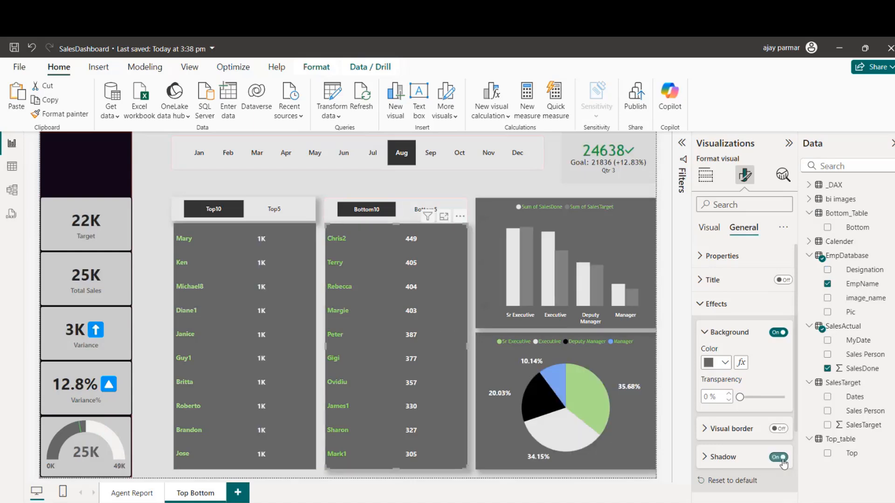
left_click(306, 439)
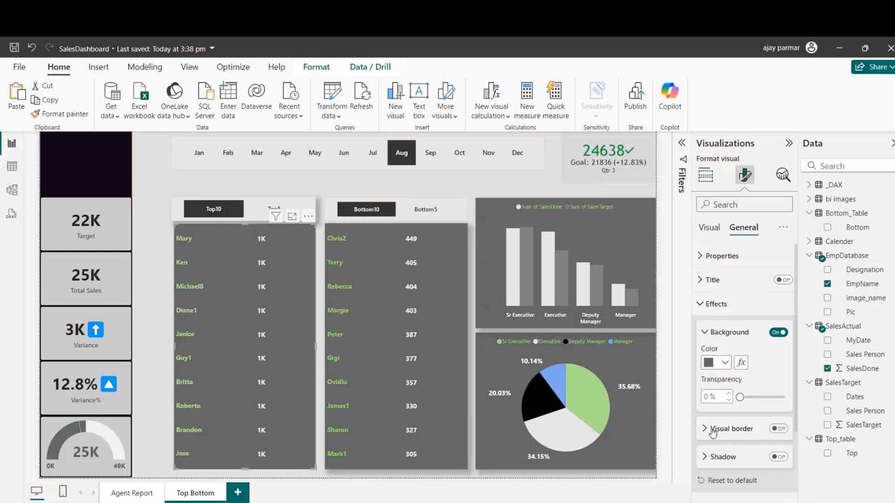
left_click(779, 457)
left_click(313, 176)
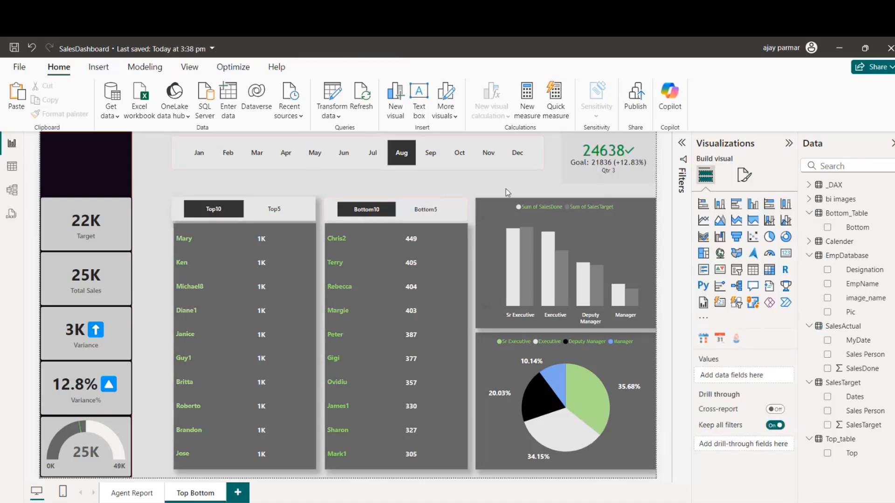
Step: Move the month slicer up and to the right, and widen it so its left edge lines up with the Top10 slicer
left_click(462, 167)
left_click_drag(465, 167, 477, 163)
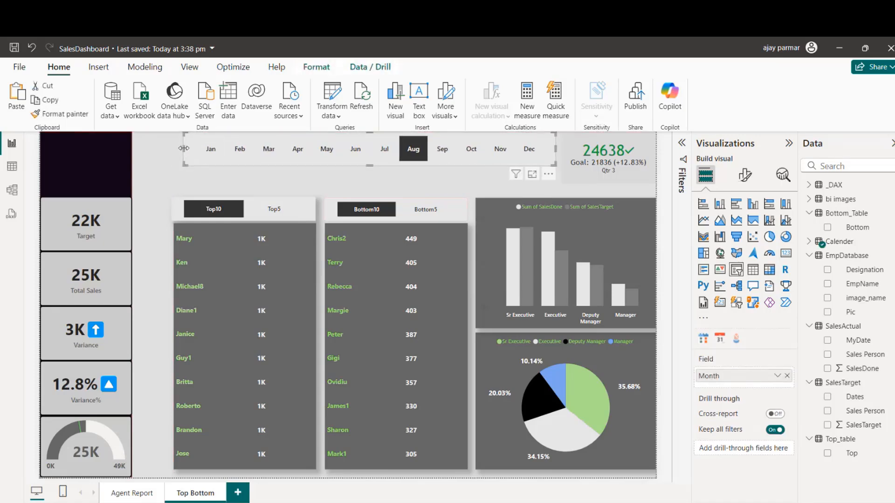
left_click_drag(183, 149, 172, 148)
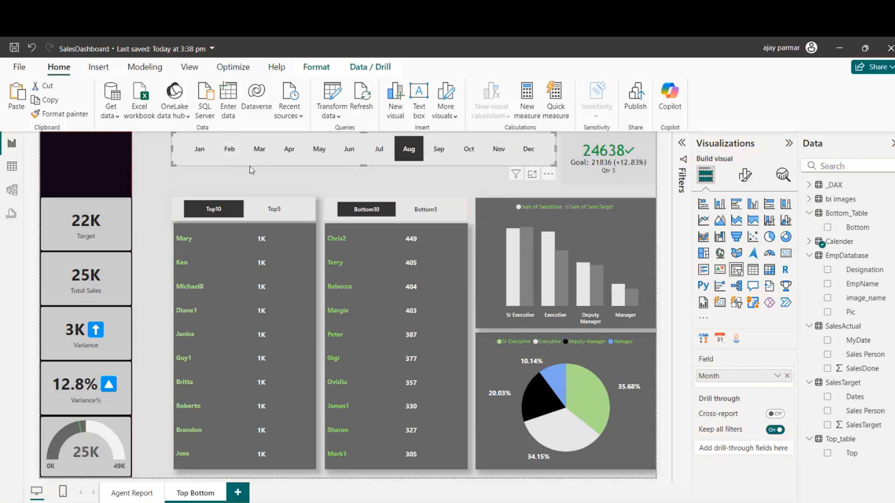
left_click(248, 180)
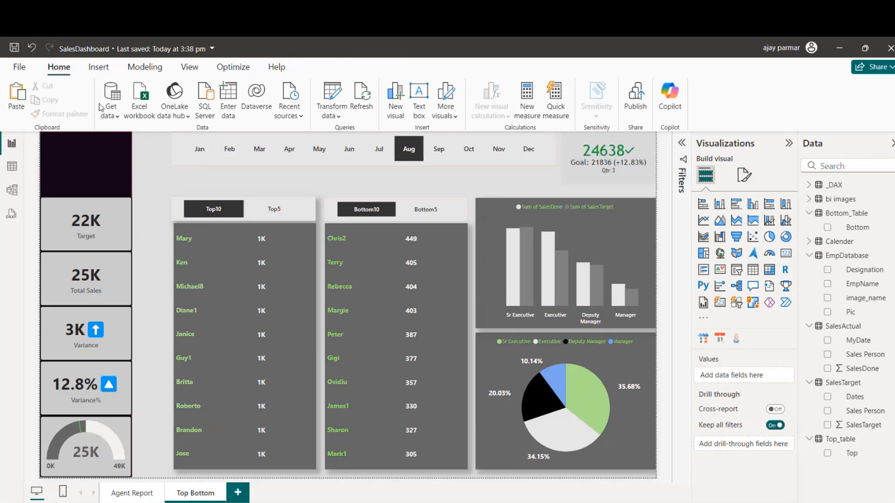
Step: Insert a page navigator and shrink it to fit inside the dark side panel just above the Target card
left_click(96, 70)
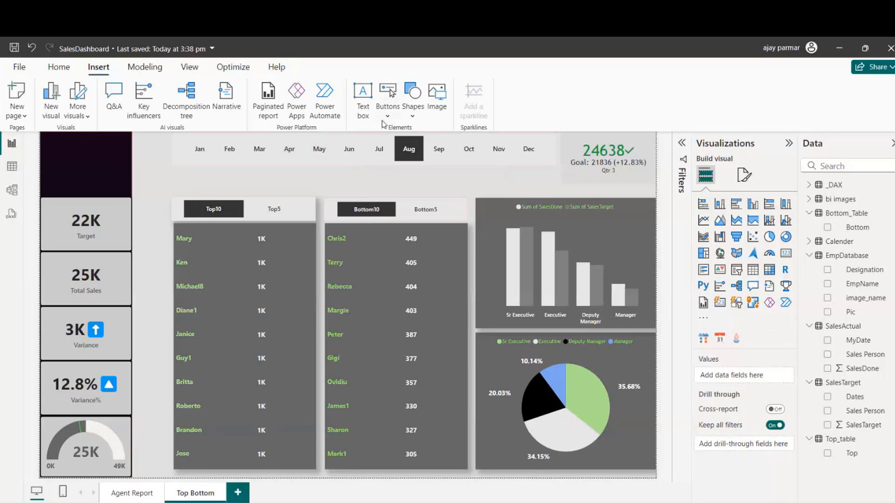
left_click(412, 116)
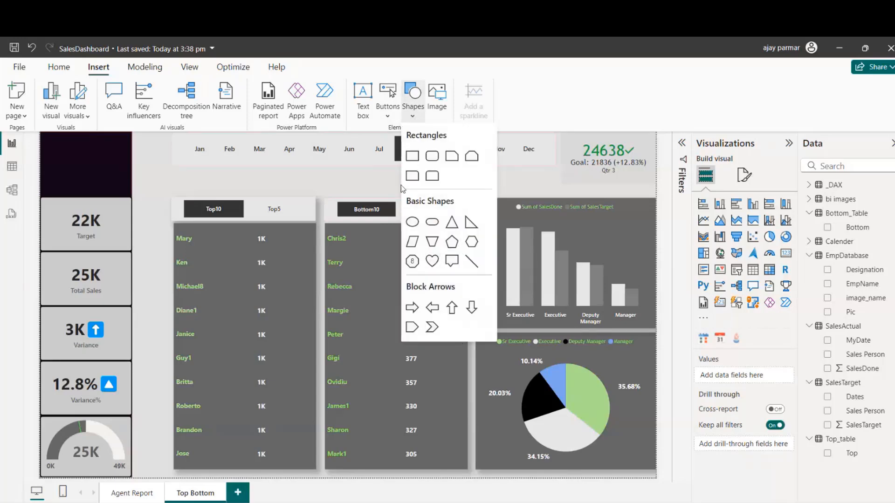
left_click(387, 111)
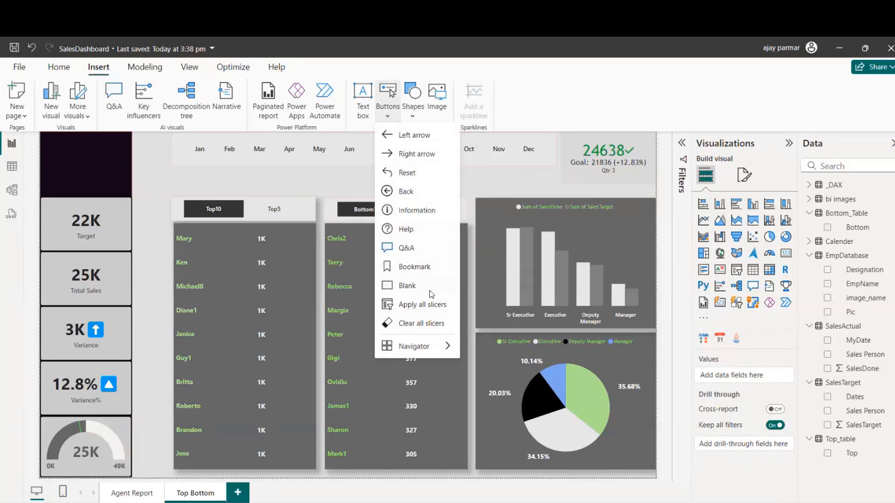
mouse_move(418, 349)
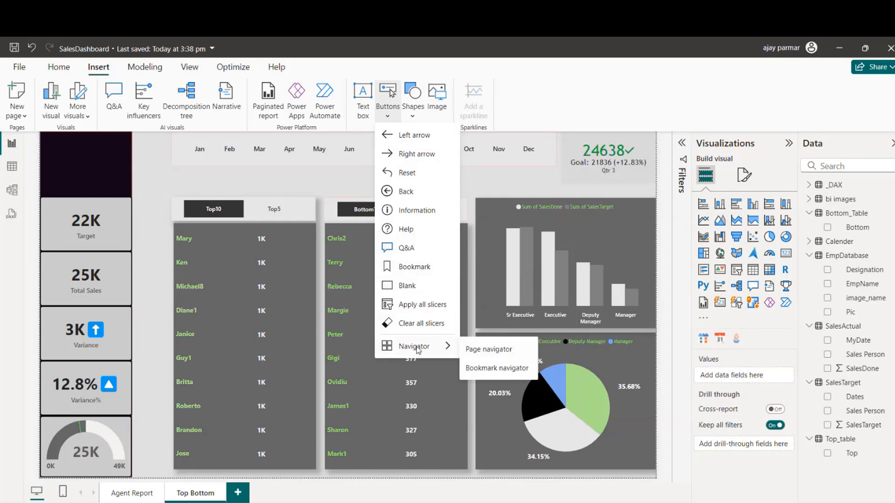
left_click(494, 350)
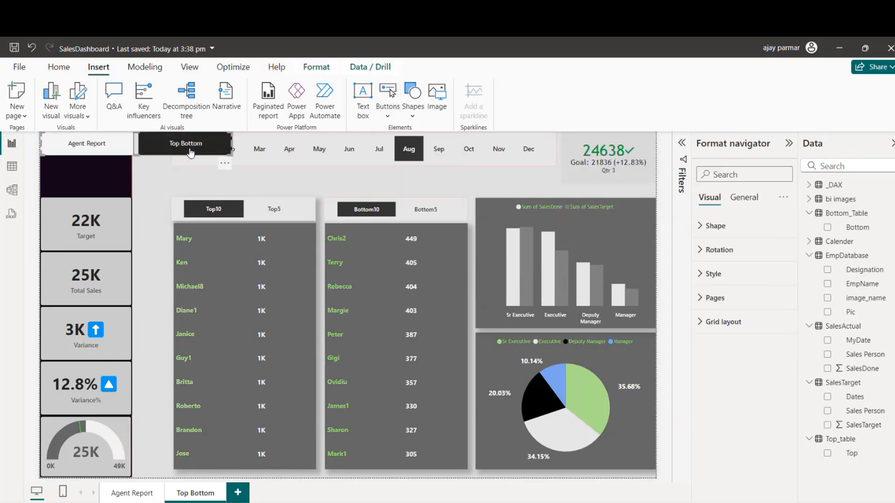
left_click_drag(185, 155, 131, 184)
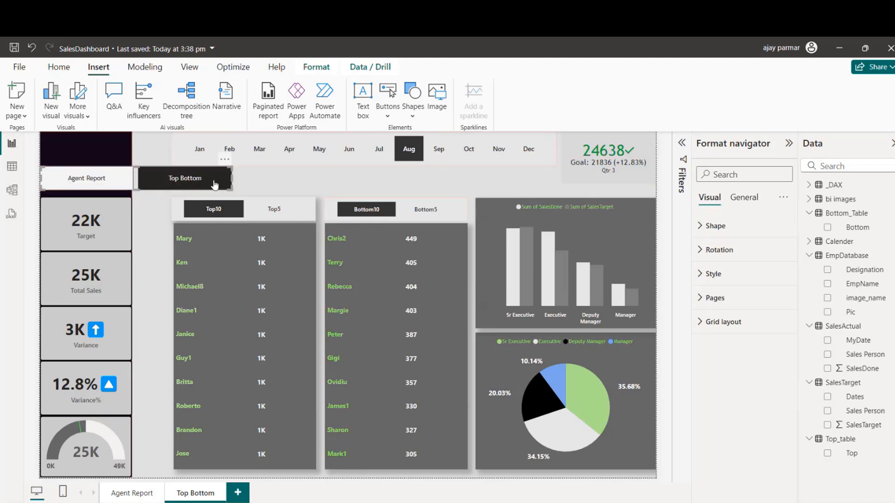
left_click_drag(202, 181, 119, 181)
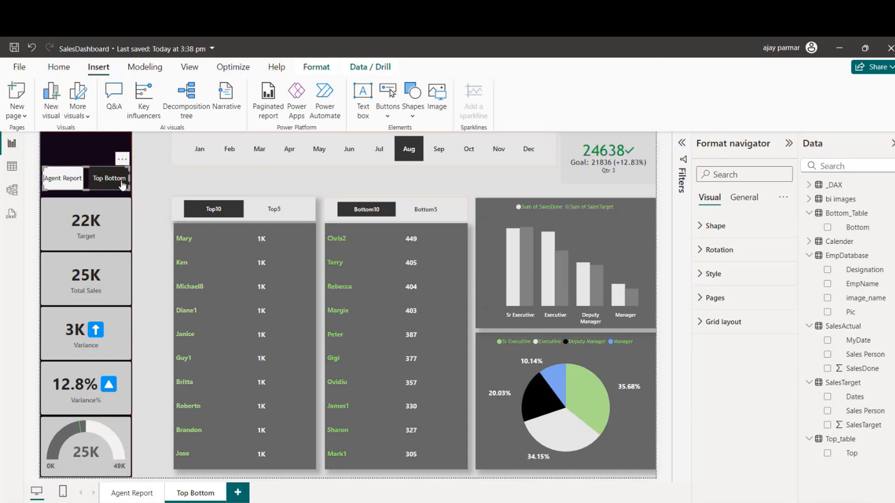
Step: Change the page navigator's button shape to Pill
left_click(692, 225)
left_click(743, 265)
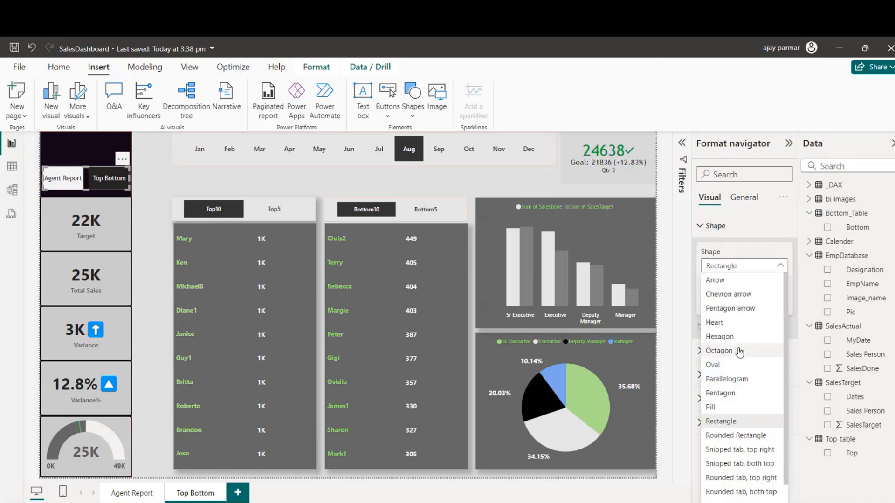
left_click(713, 408)
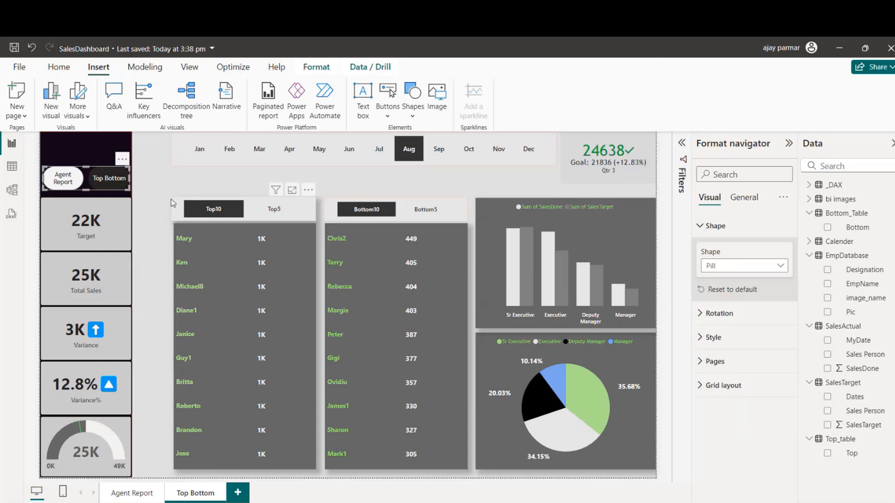
left_click(107, 155)
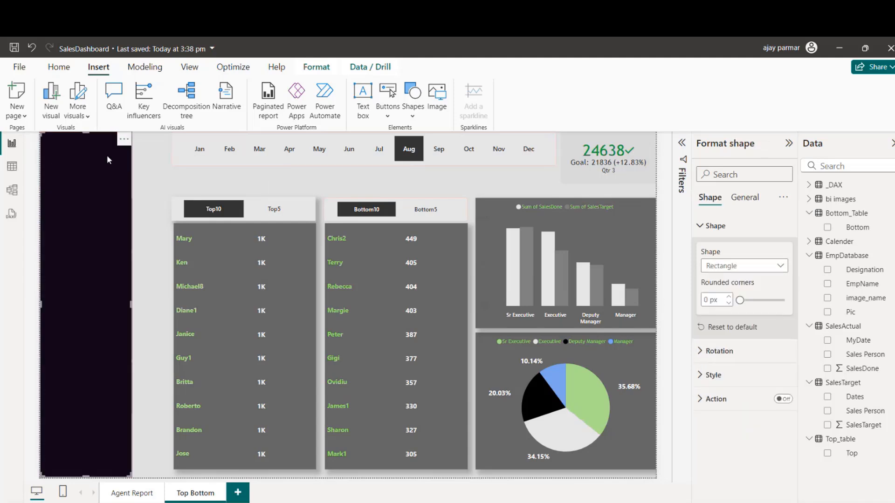
left_click(166, 178)
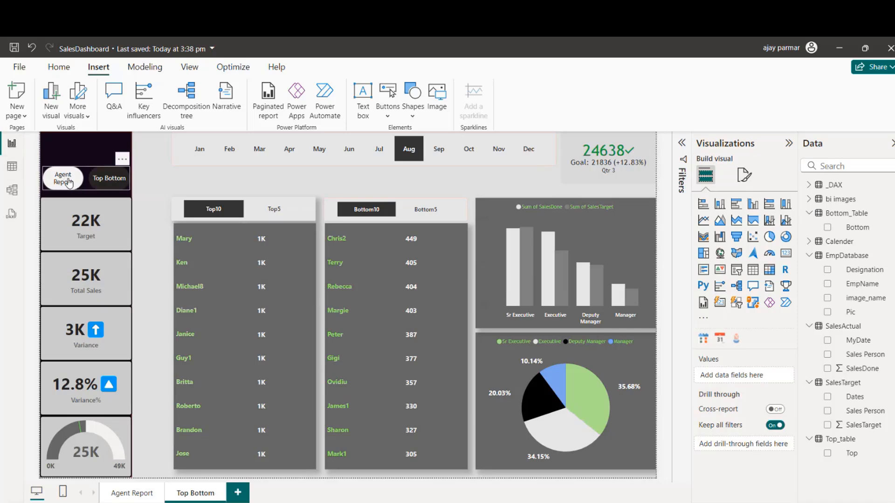
Step: Set the fill color of the page navigator's Hover state to blue #7FA6EA
left_click(97, 173)
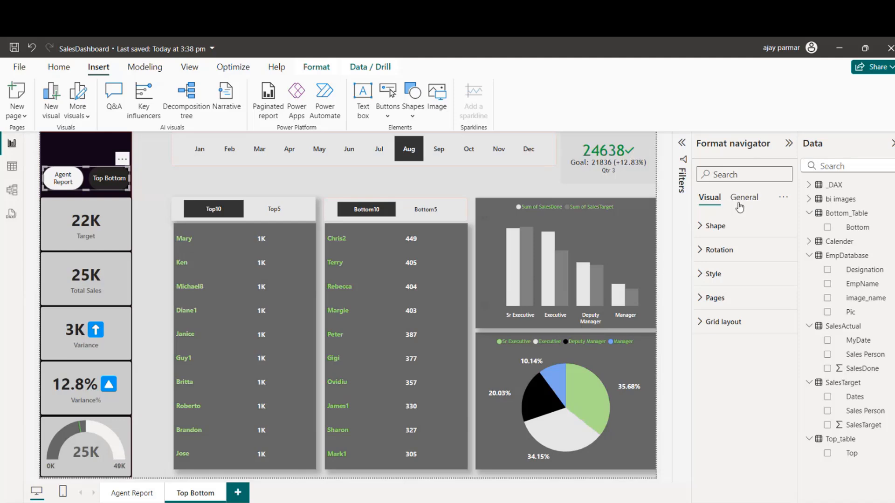
left_click(700, 227)
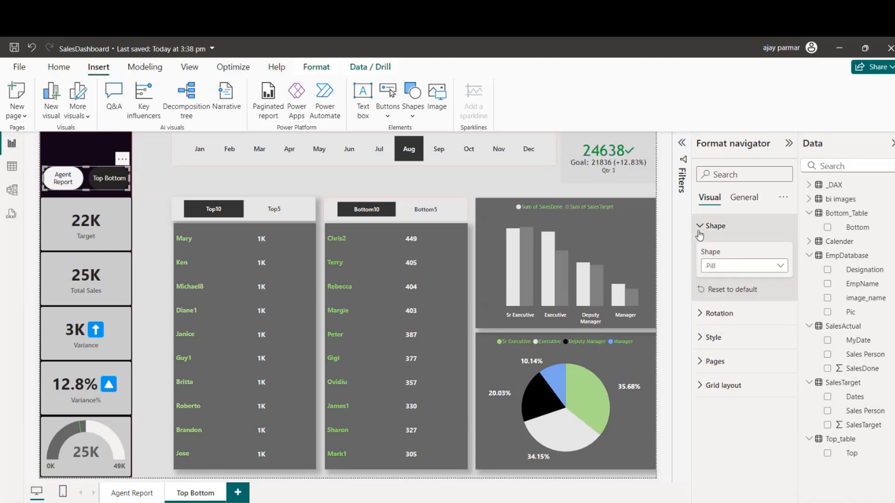
left_click(700, 228)
left_click(700, 276)
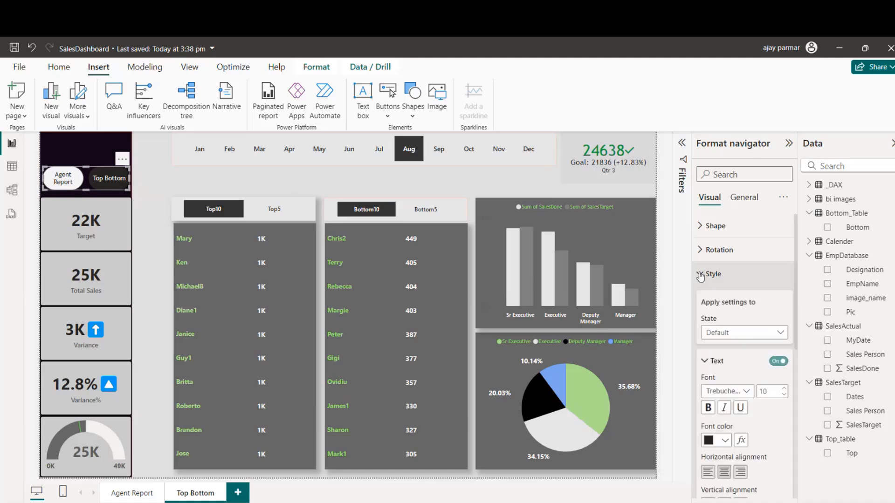
left_click(738, 333)
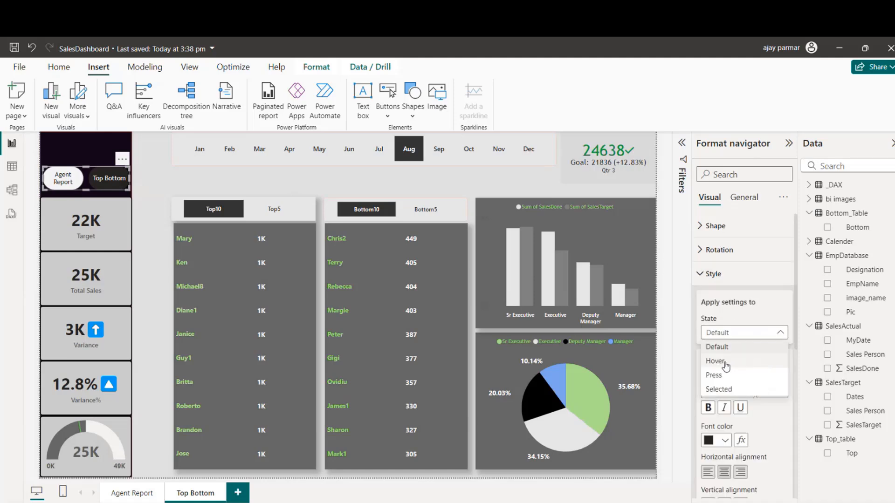
left_click(725, 368)
scroll(794, 345, "down", 2)
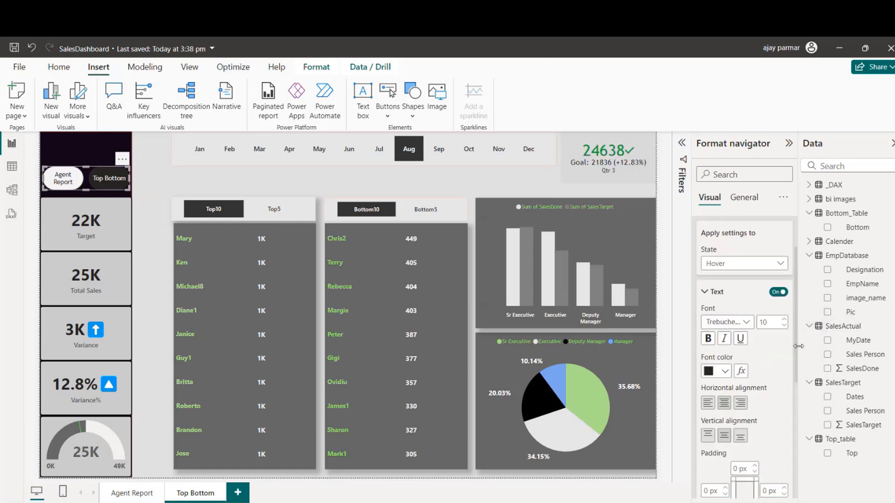
left_click_drag(799, 346, 799, 368)
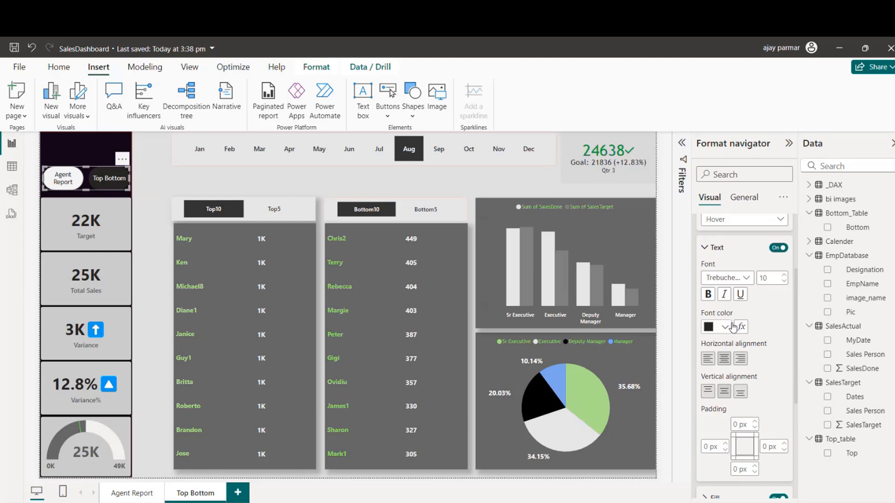
scroll(709, 387, "down", 5)
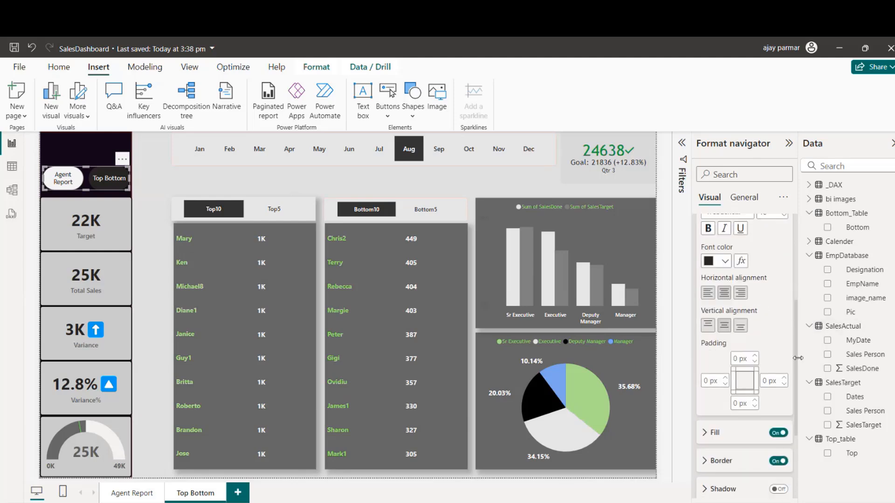
left_click(708, 385)
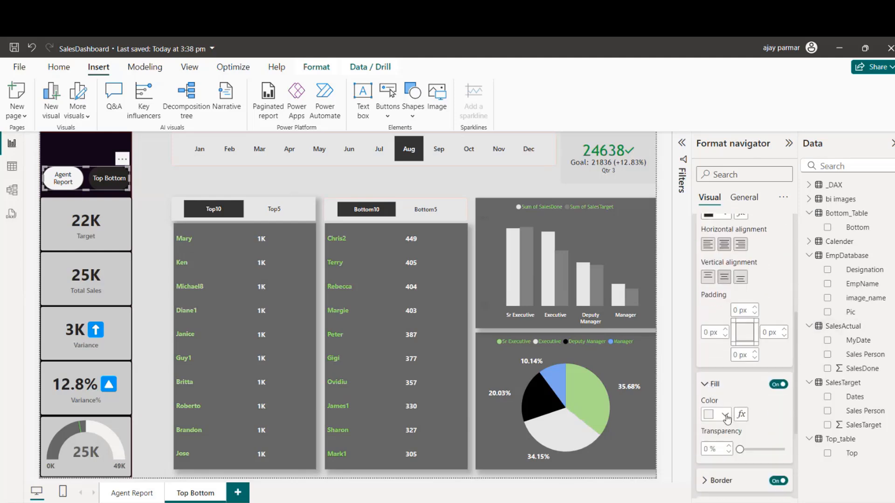
left_click(726, 416)
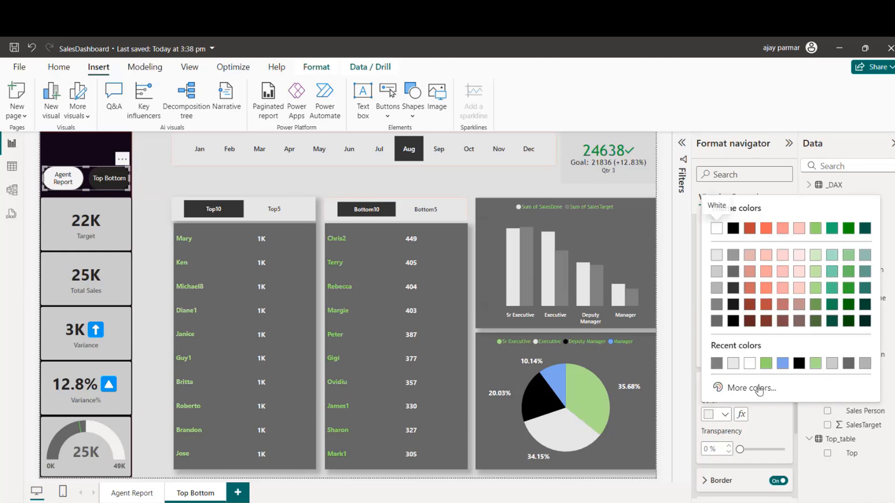
left_click(787, 366)
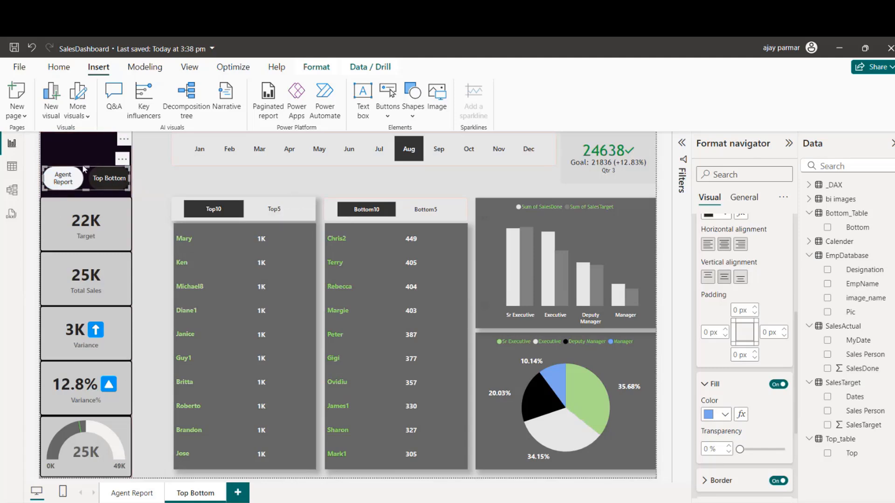
left_click(186, 186)
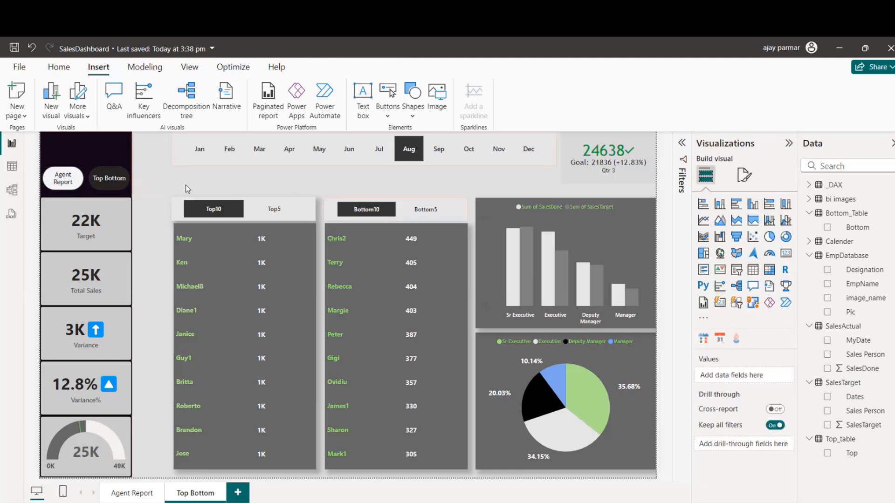
Step: Style the text of the page navigator's Selected state in white #FFFFFF with the Segoe UI Bold font
left_click(94, 166)
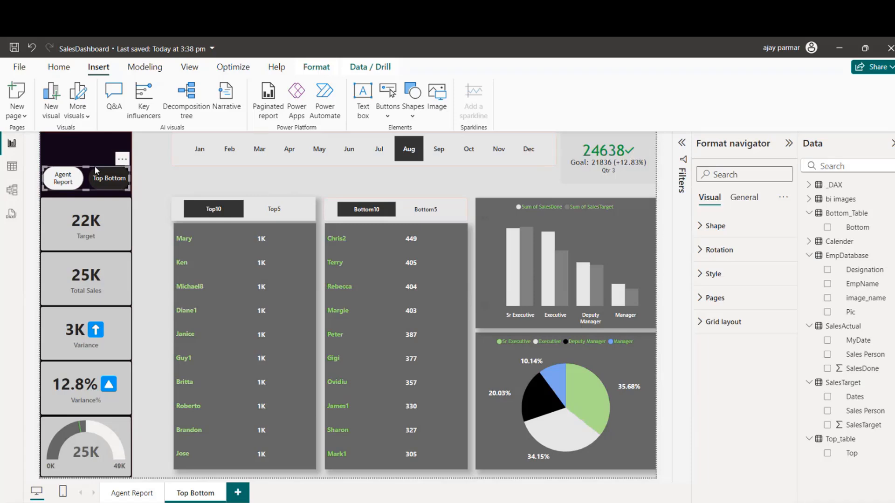
left_click(700, 274)
left_click(741, 334)
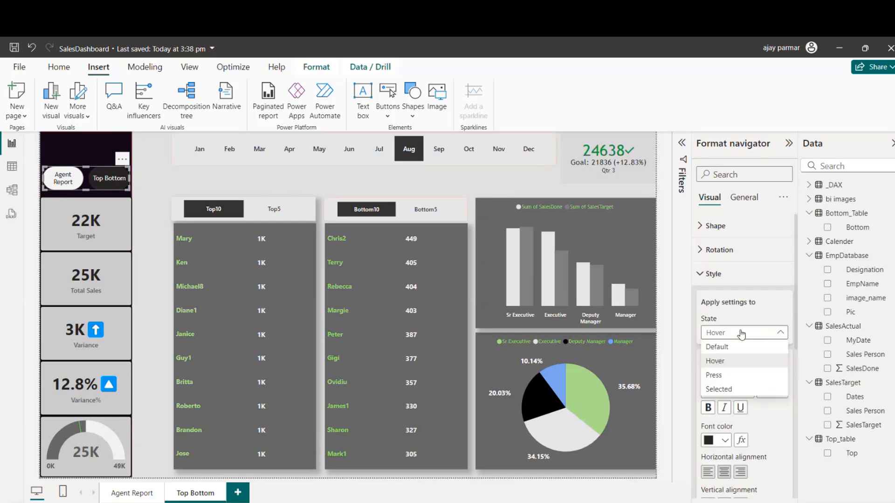
left_click(719, 395)
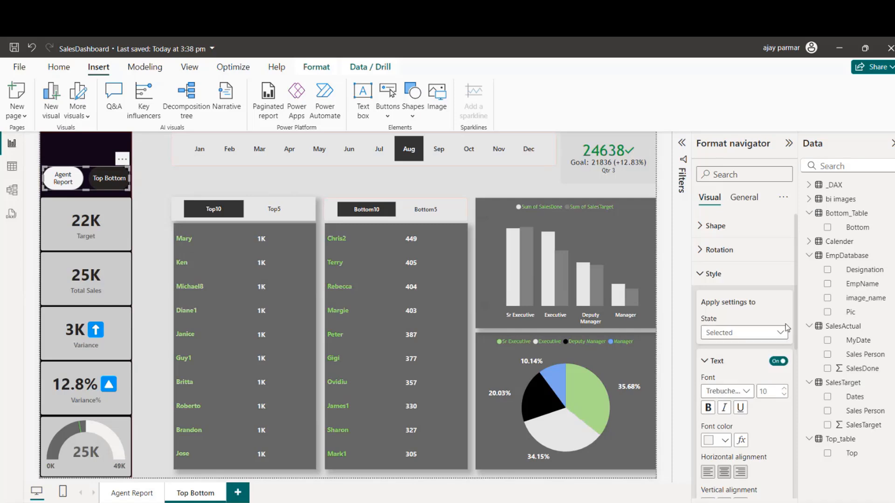
left_click_drag(796, 314, 793, 357)
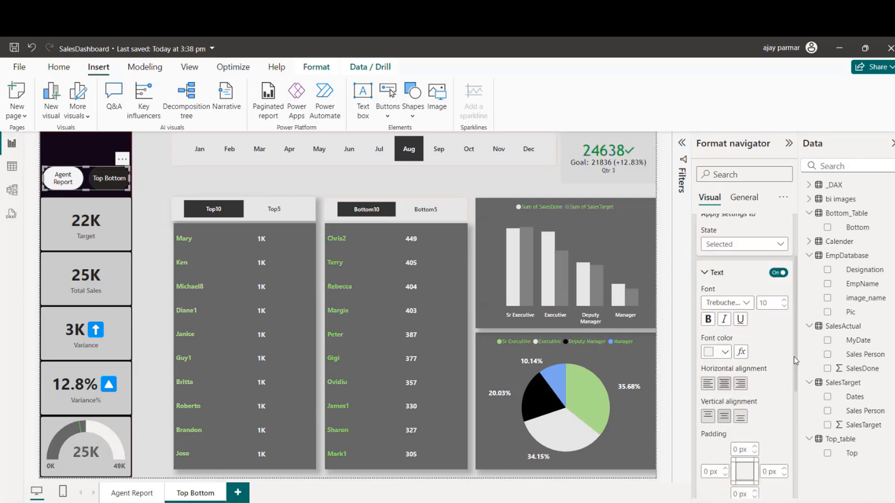
left_click(725, 353)
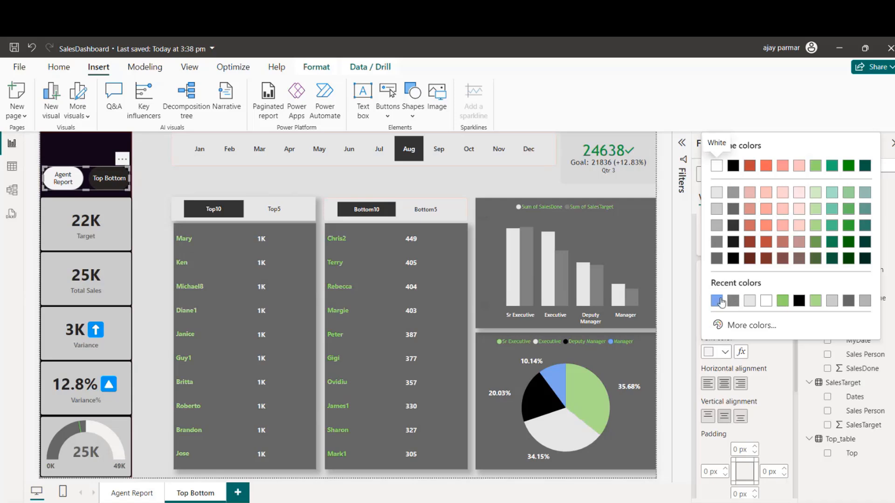
left_click(766, 302)
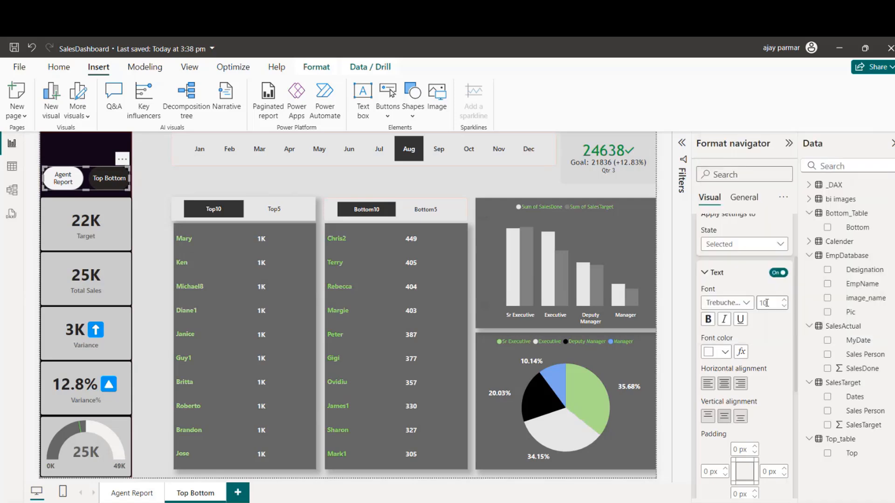
left_click(725, 353)
left_click(717, 242)
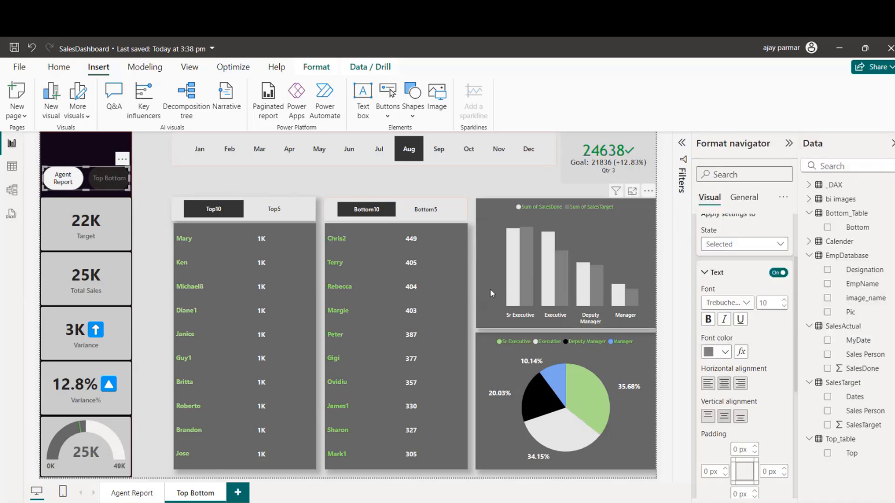
left_click(725, 353)
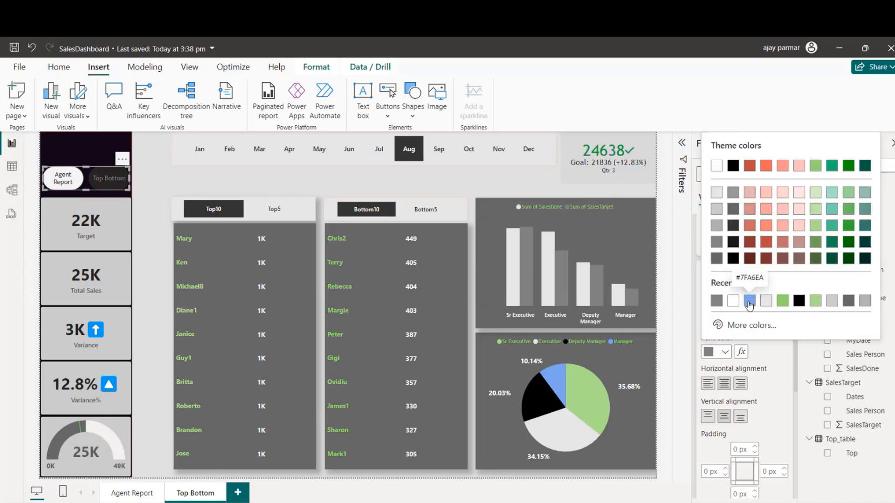
left_click(732, 308)
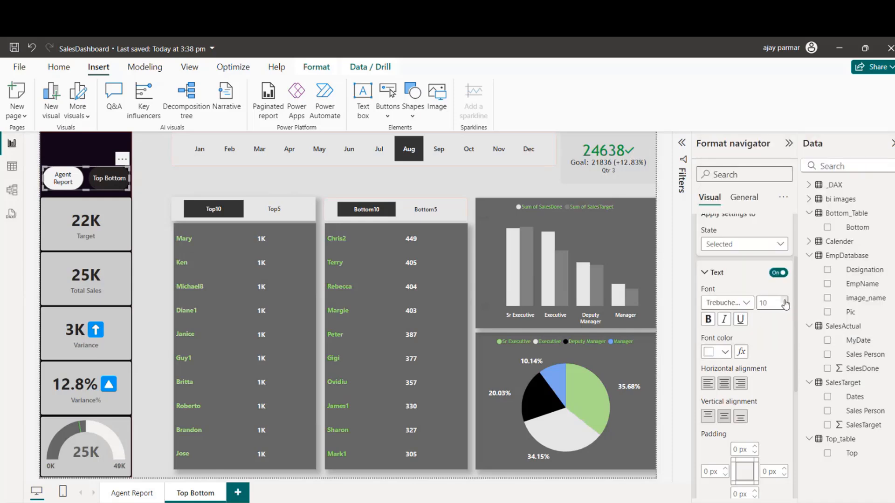
left_click(746, 303)
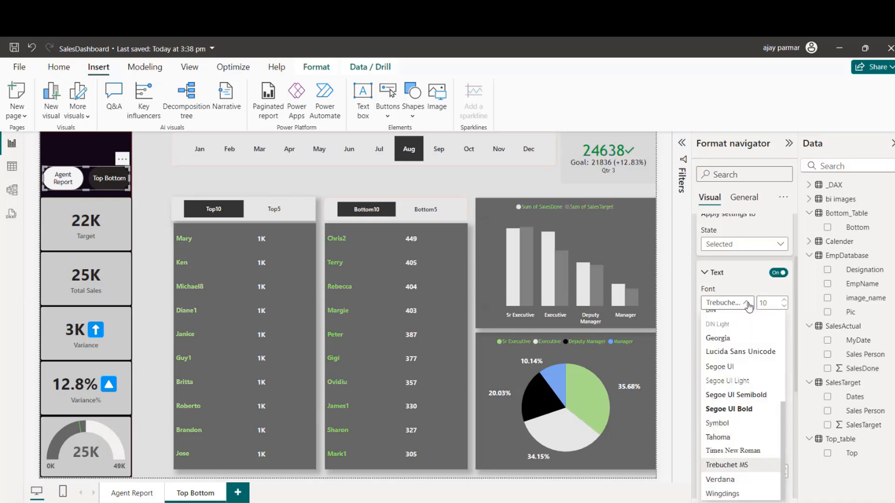
left_click(729, 410)
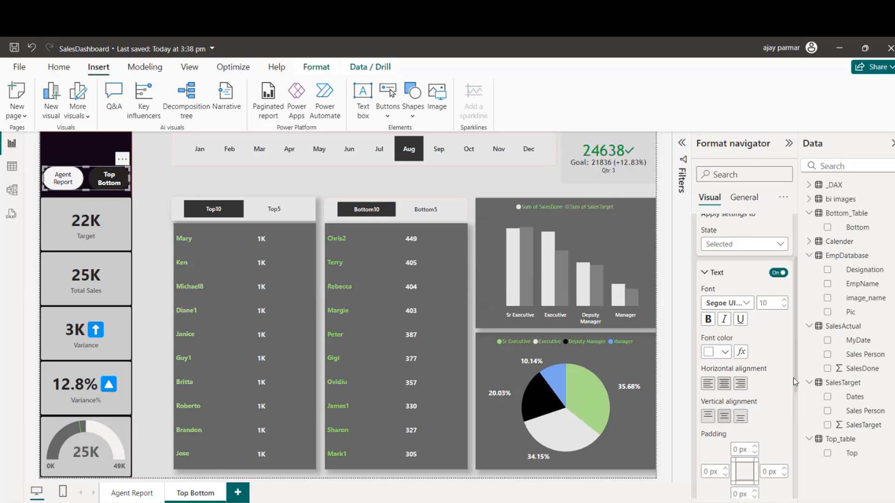
Step: Give the page navigator's Selected state a green #99E472 border with a width of 6 px
left_click_drag(796, 370, 794, 448)
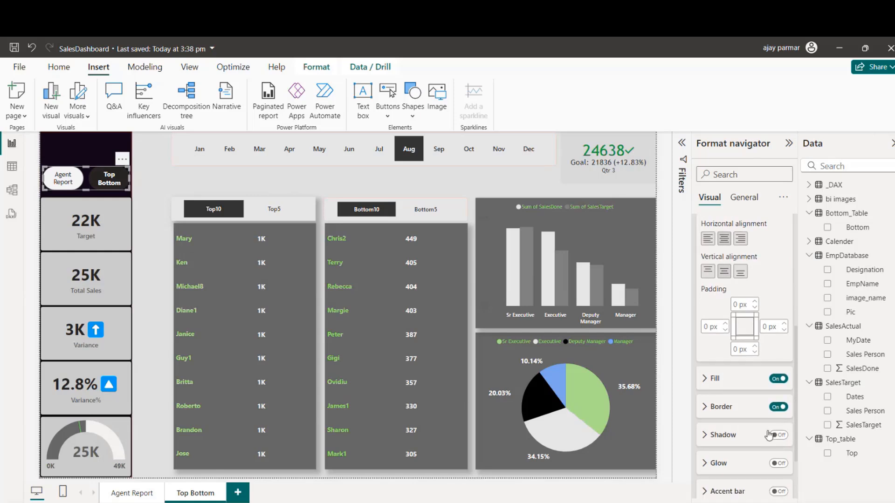
left_click(707, 409)
left_click_drag(798, 392, 797, 421)
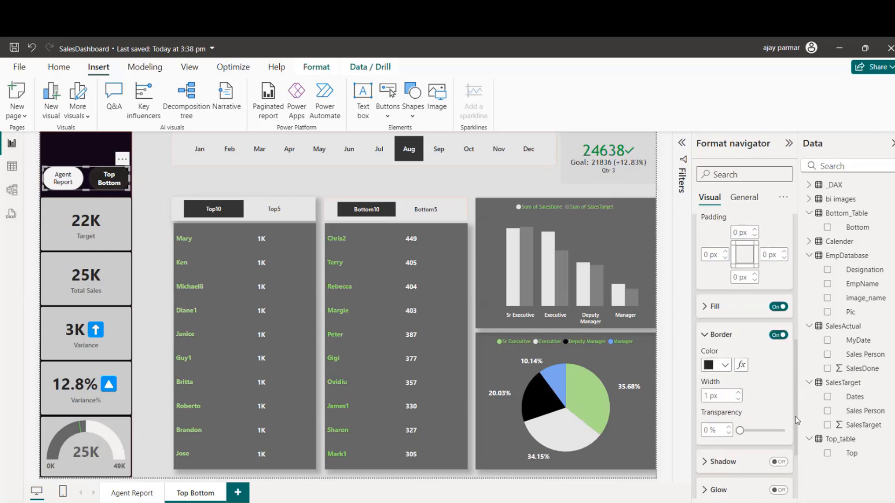
left_click(725, 368)
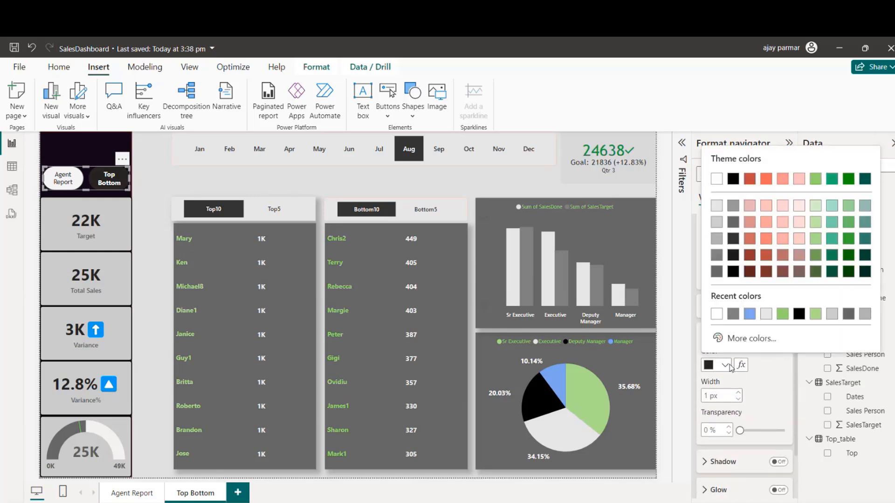
left_click(782, 316)
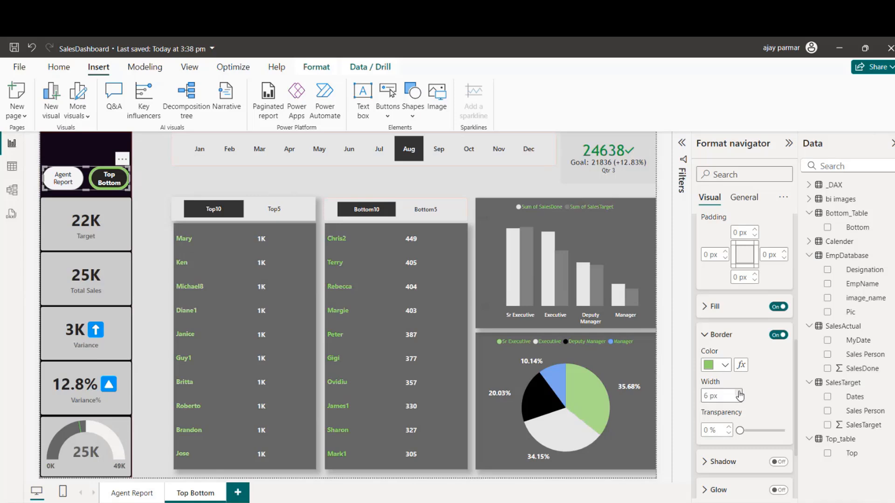
left_click(778, 463)
left_click(779, 462)
left_click_drag(798, 411, 780, 297)
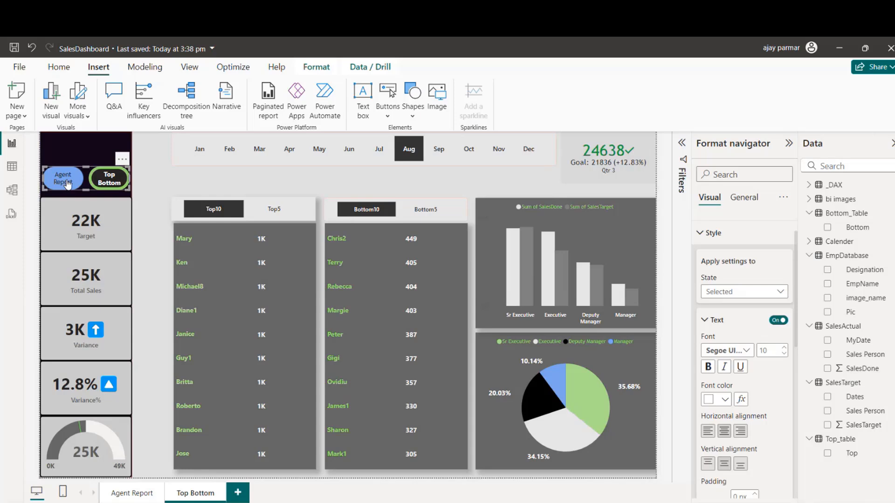
left_click(206, 186)
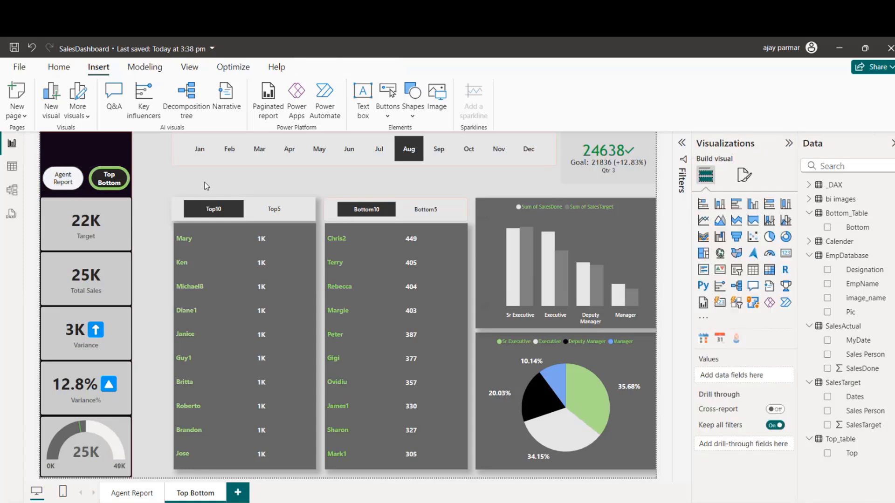
Step: Copy the page navigator from the Top Bottom page onto the Agent Report page, between the Pepsi logo and the Target card
left_click(83, 166)
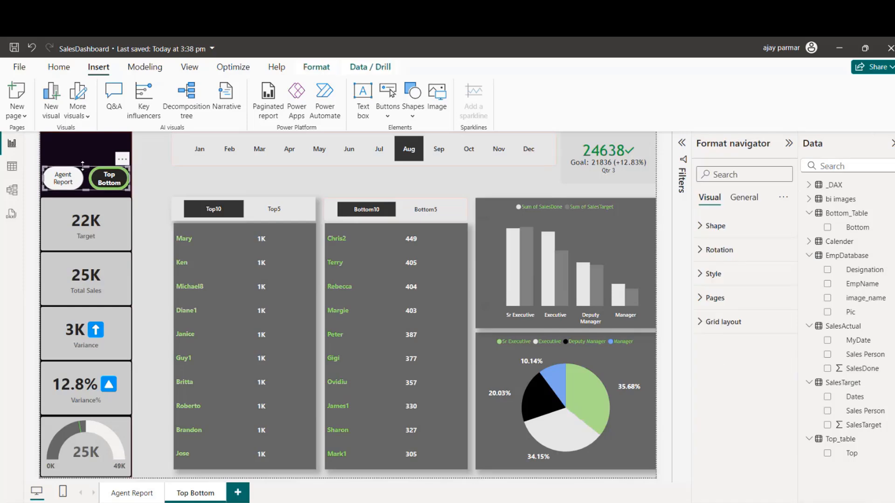
left_click(134, 495)
left_click(74, 175)
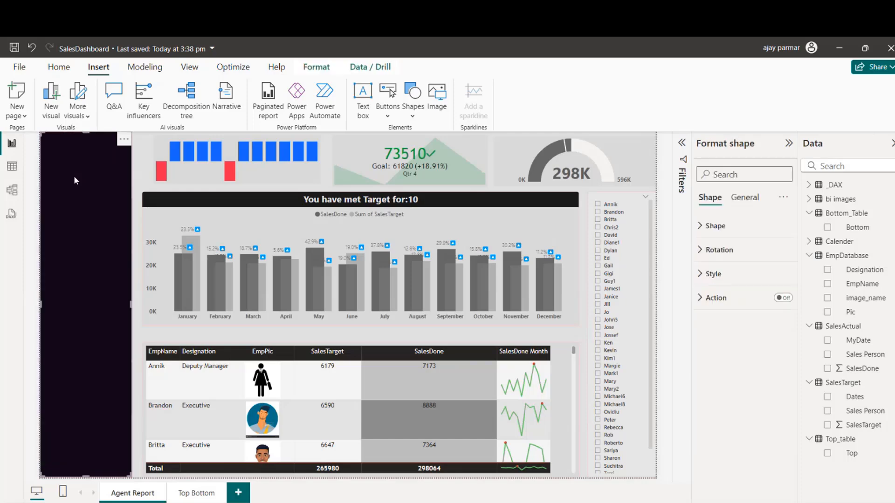
left_click(74, 180)
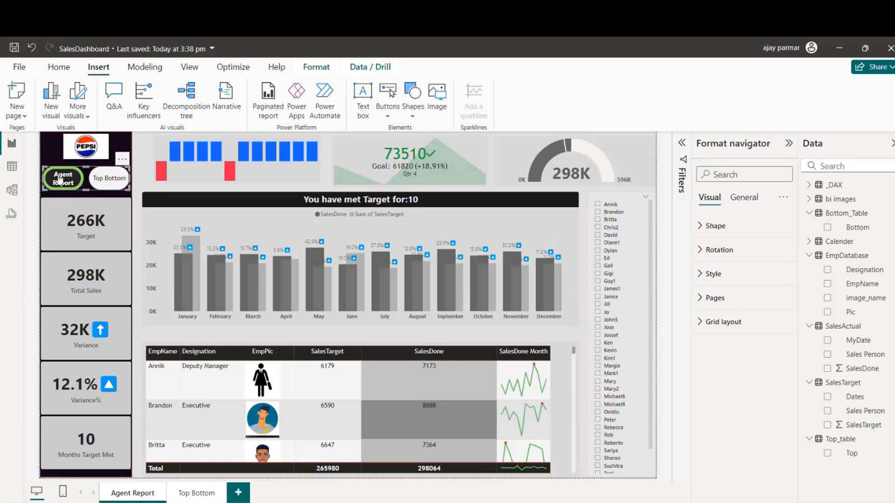
left_click(52, 146)
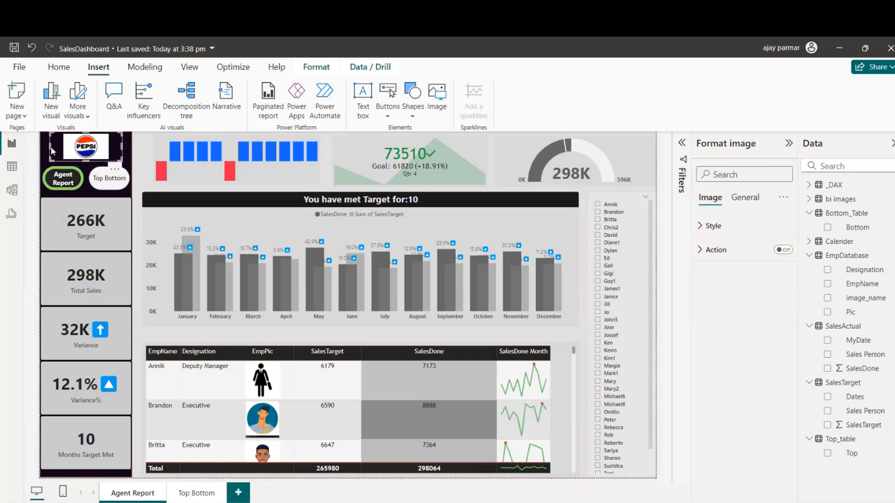
left_click(145, 188)
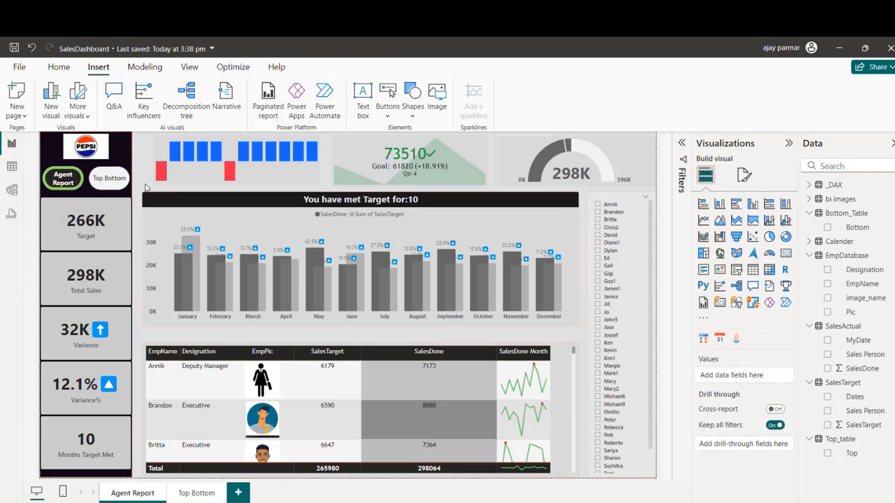
Step: Test the page navigator by switching back and forth between the Agent Report and Top Bottom pages
left_click(119, 181)
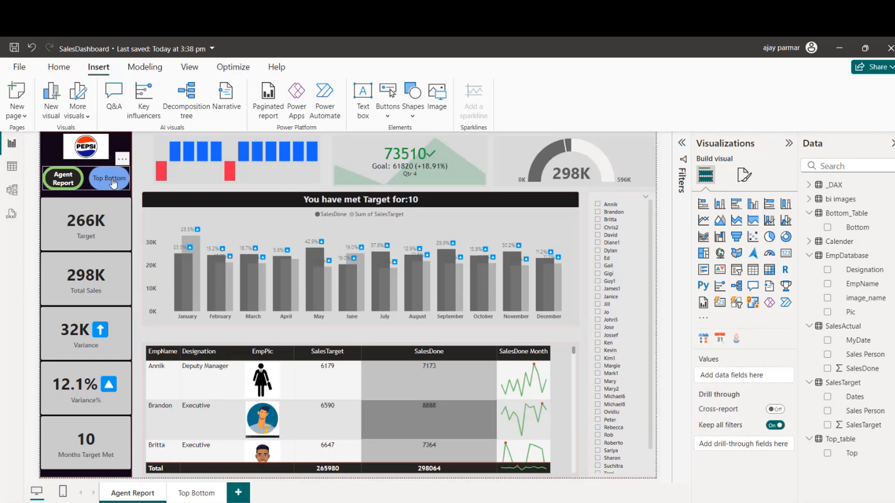
left_click(110, 178, "ctrl")
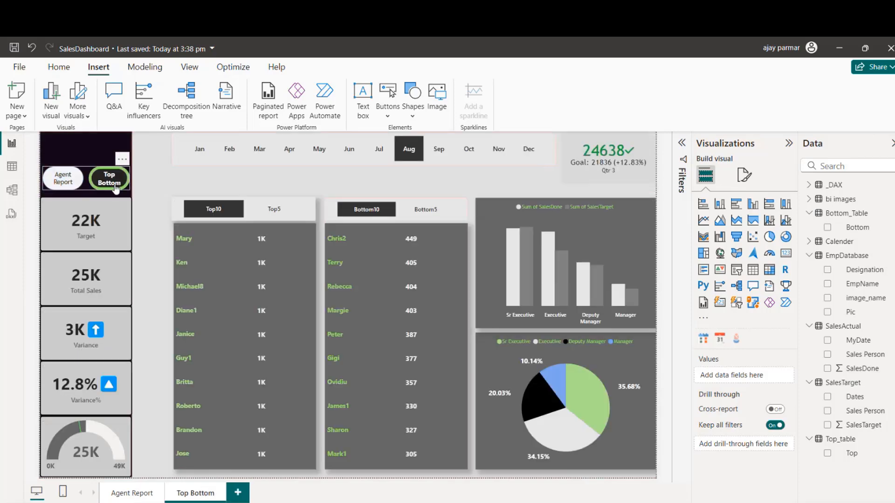
left_click(68, 185, "ctrl")
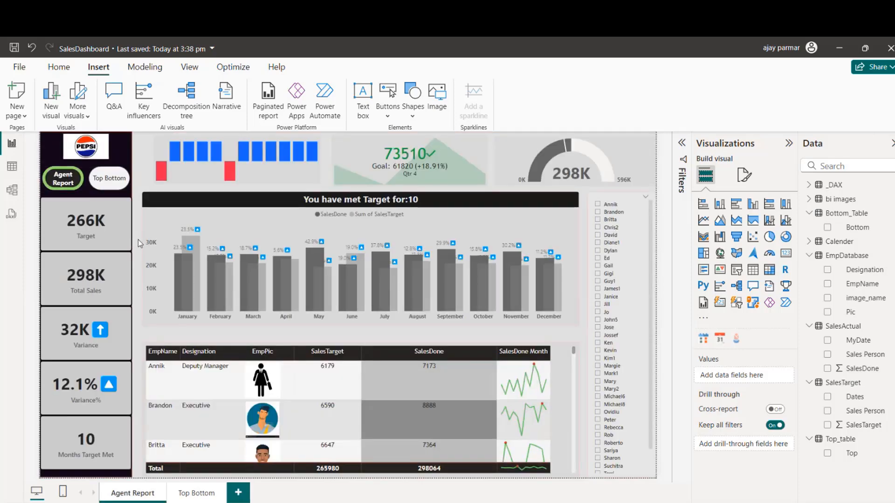
left_click(108, 184)
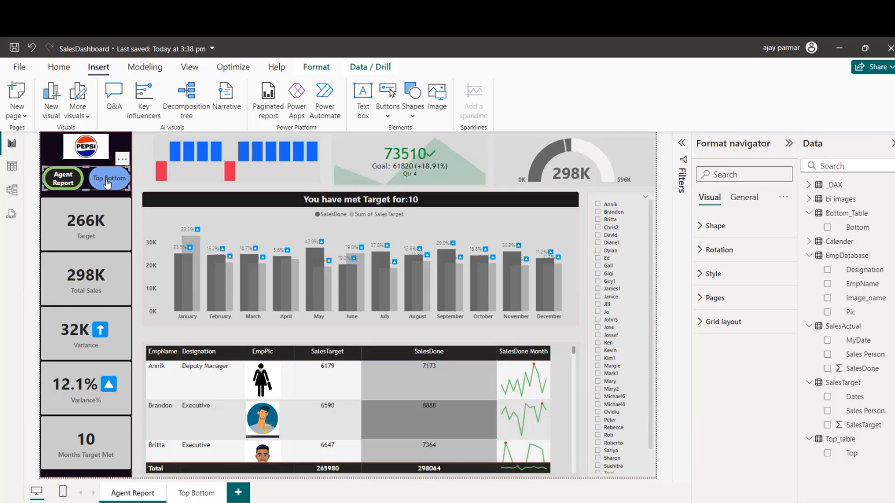
left_click(108, 184, "ctrl")
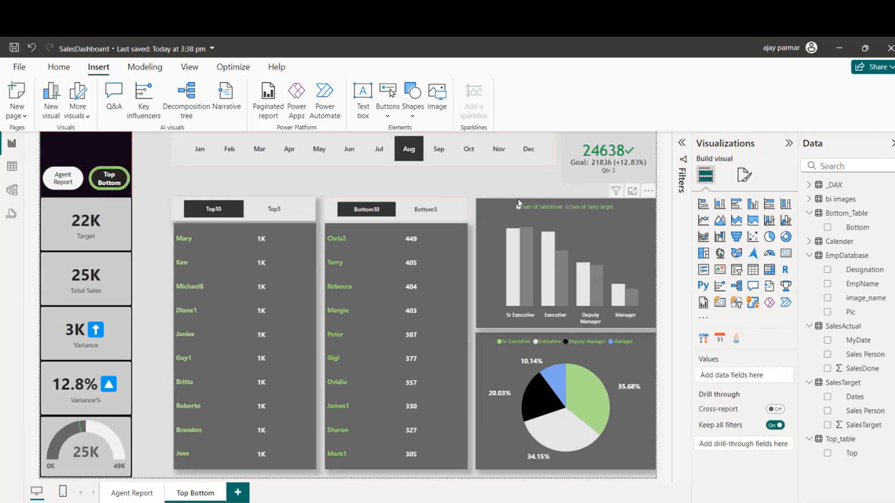
Step: Delete the quarterly sales KPI visual beside the month slicer on the Top Bottom page
left_click(566, 177)
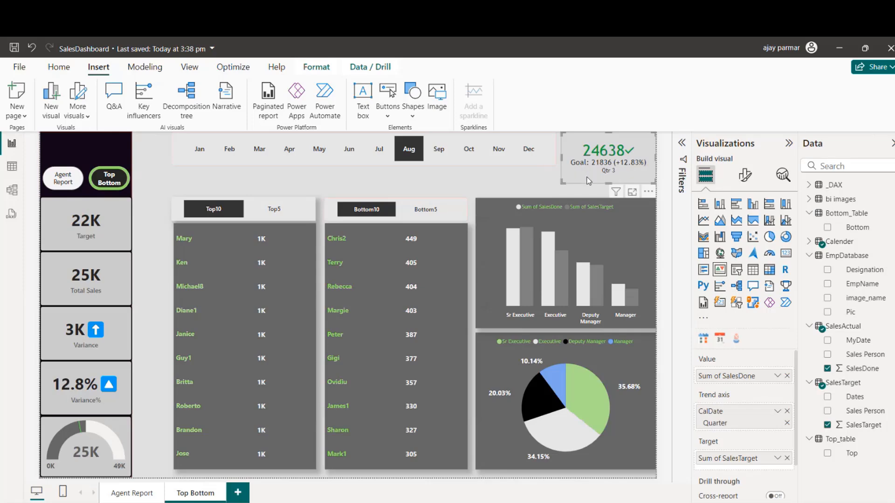
left_click_drag(583, 175, 591, 181)
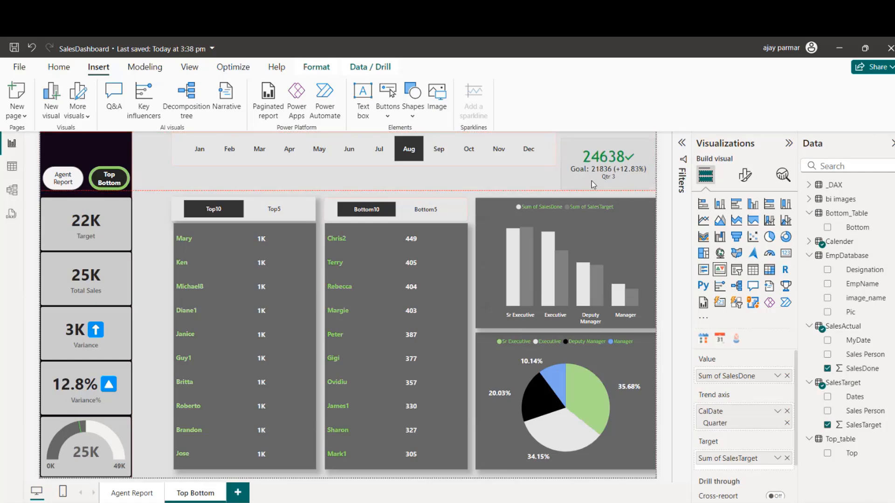
key("Delete")
Step: Widen the month slicer to the page's right edge, shifting it slightly down, and save the report
left_click(530, 168)
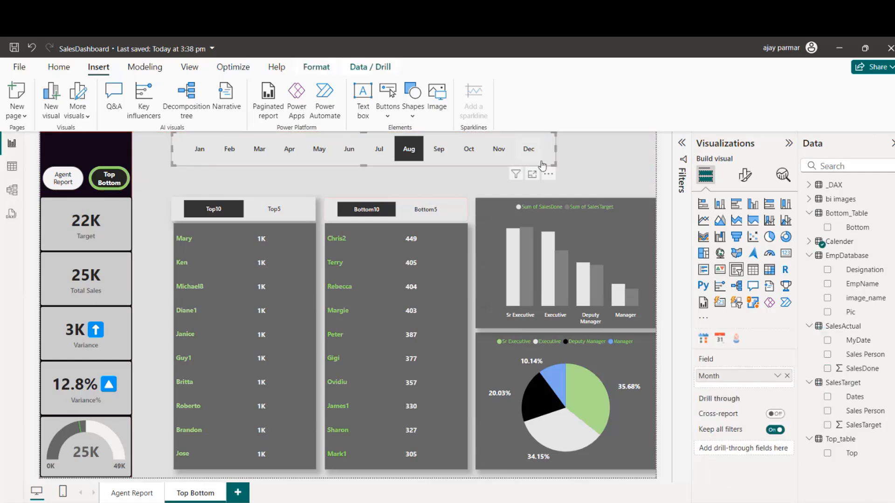
left_click_drag(554, 148, 662, 161)
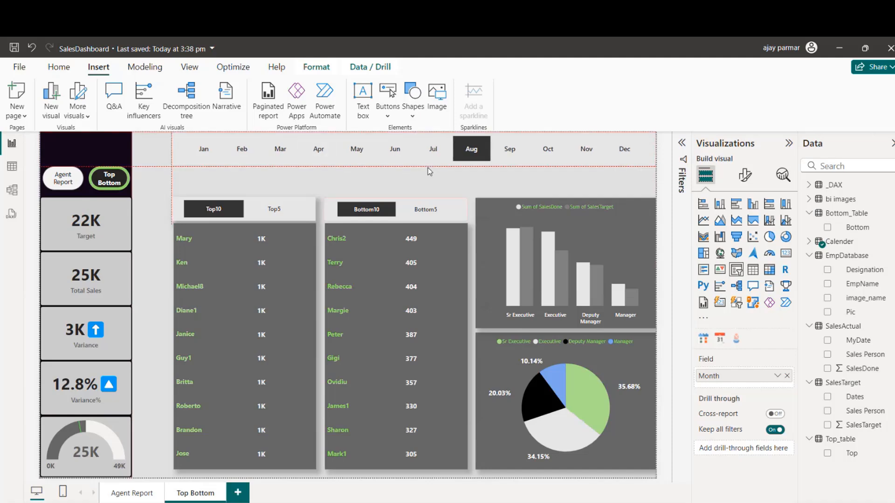
left_click_drag(429, 167, 430, 173)
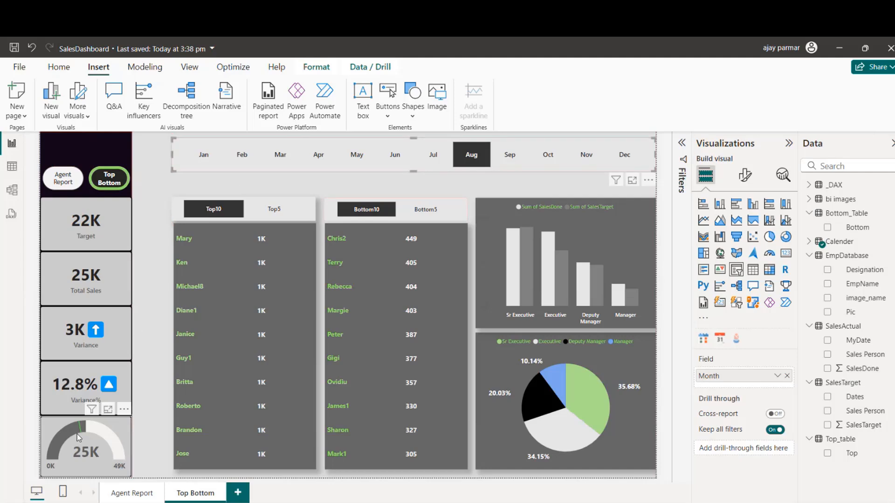
left_click(141, 198)
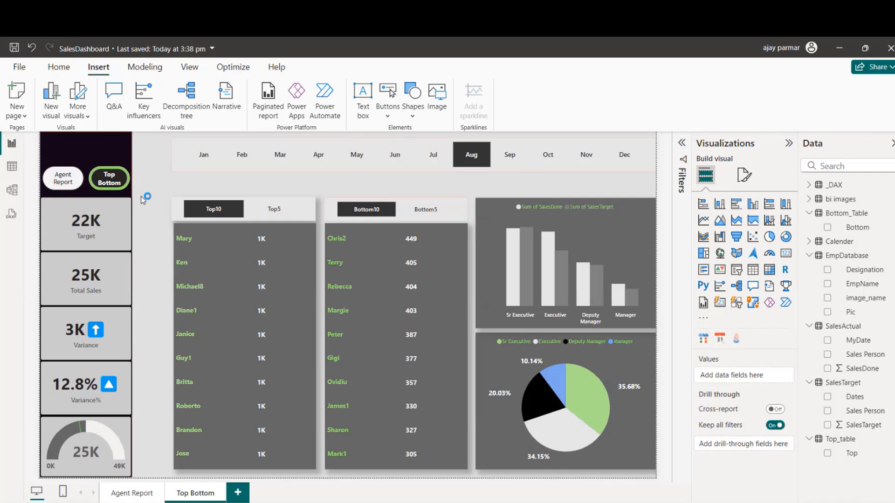
key("ctrl+s")
Step: Save the pending changes and check the workspace destinations offered for publishing, without publishing the report
left_click(788, 144)
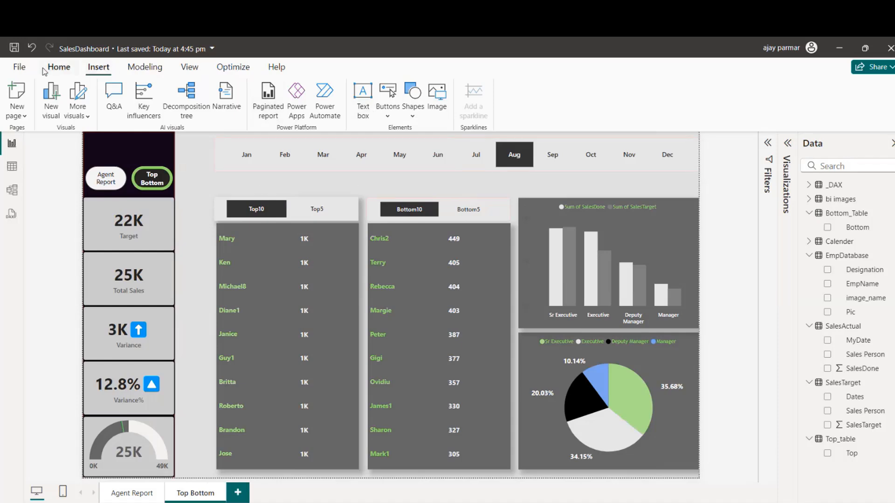
left_click(64, 71)
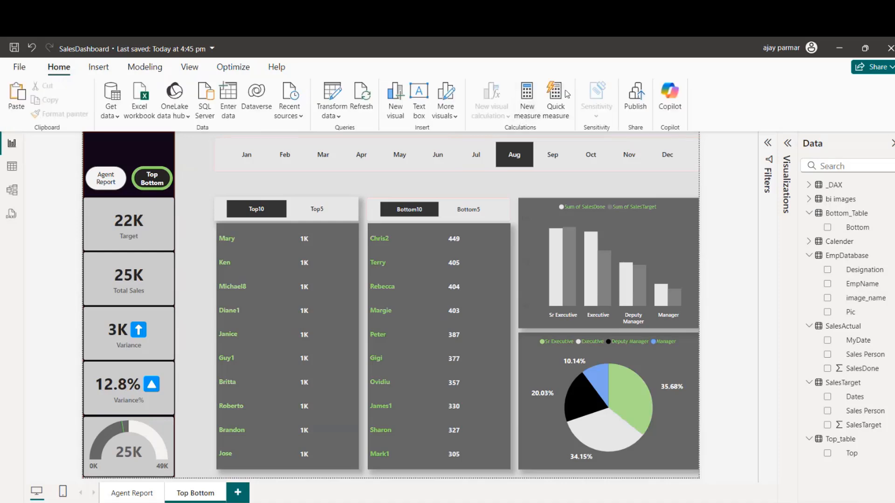
left_click(640, 99)
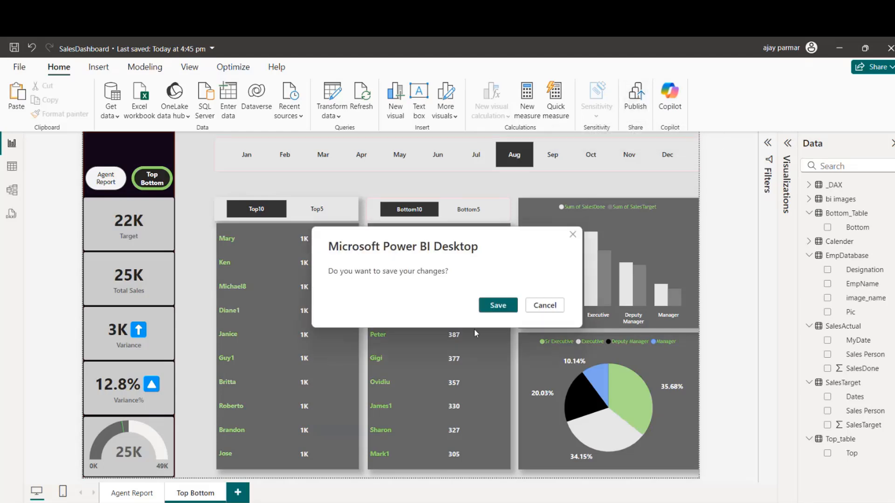
left_click(497, 306)
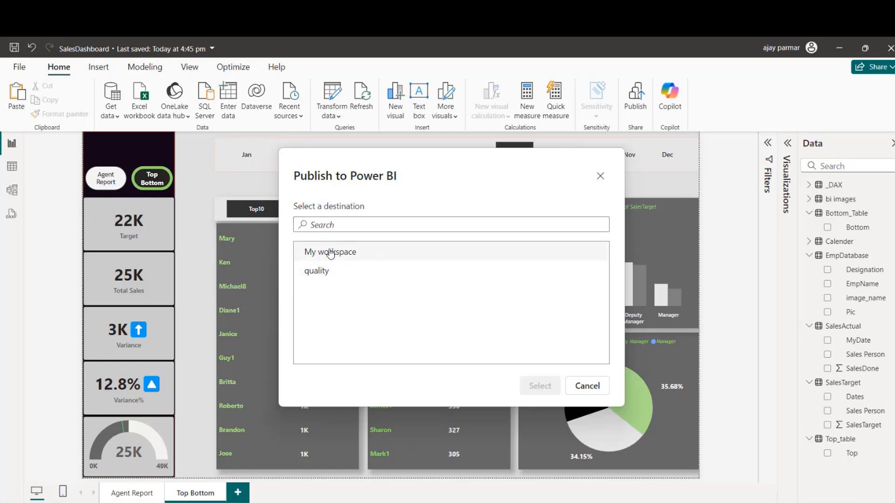
left_click(595, 388)
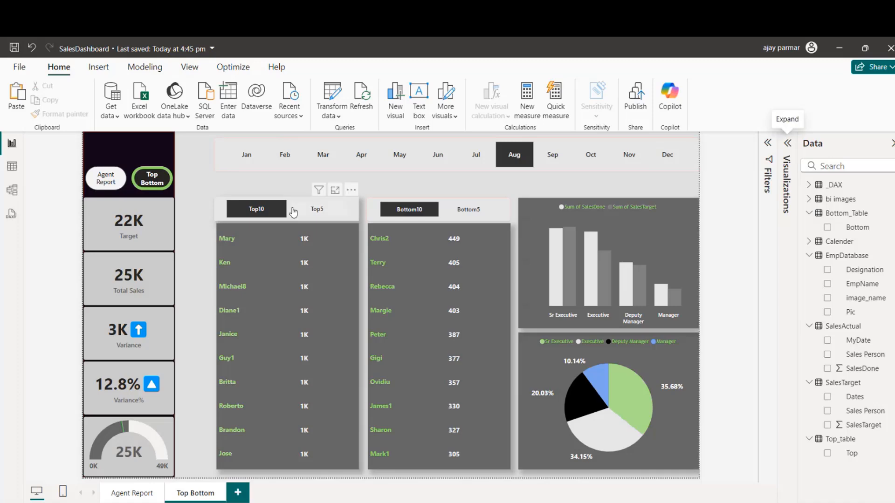
left_click(788, 142)
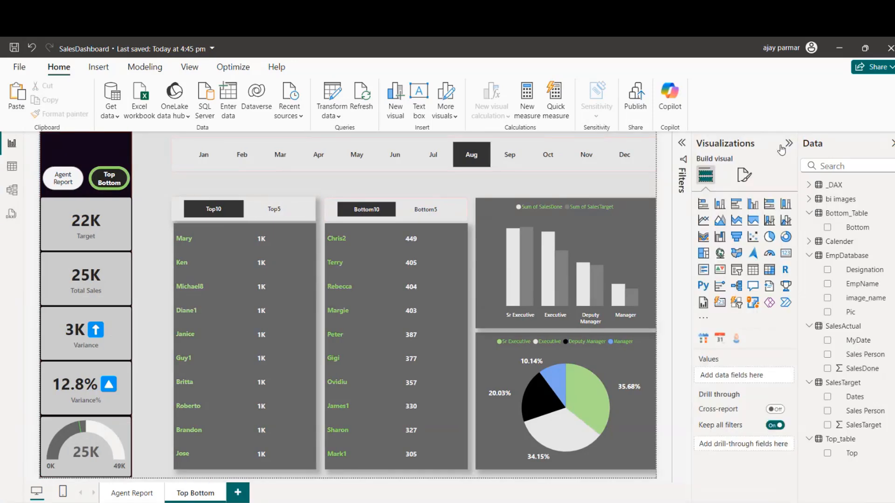